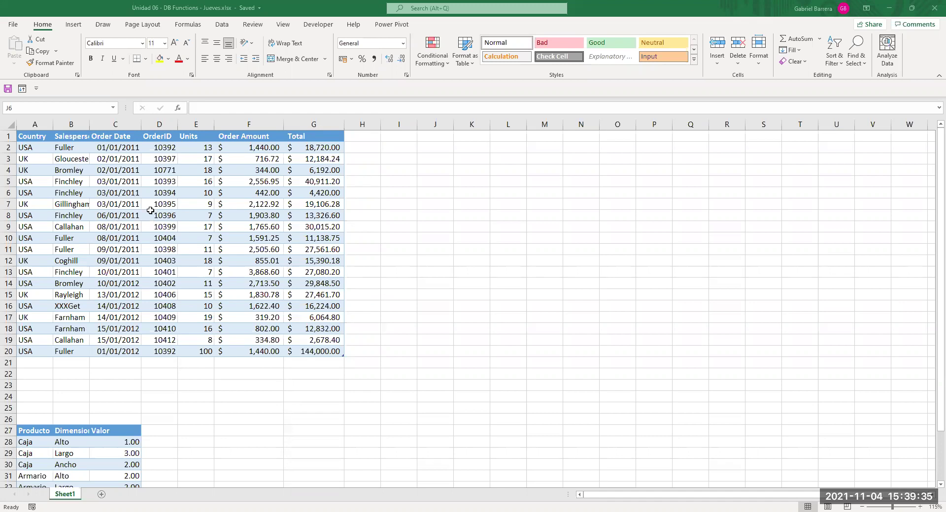
left_click(77, 149)
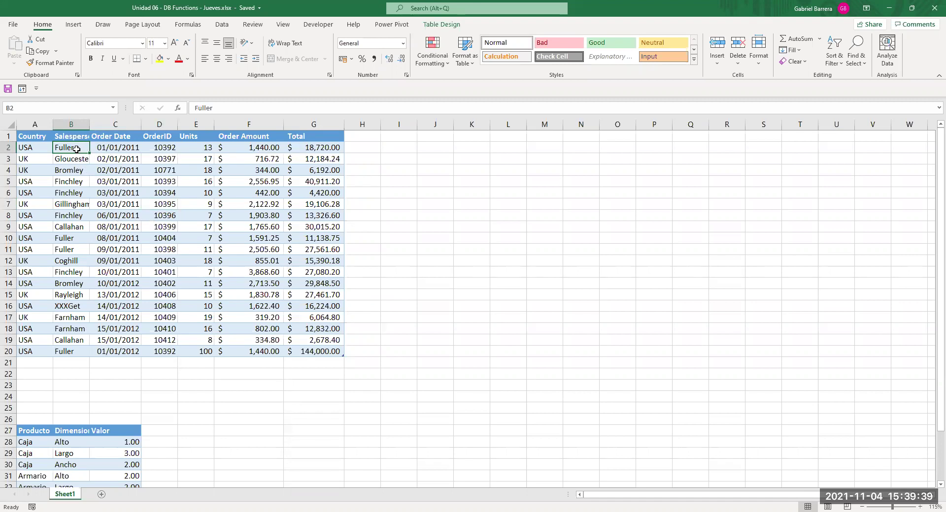
left_click(61, 237)
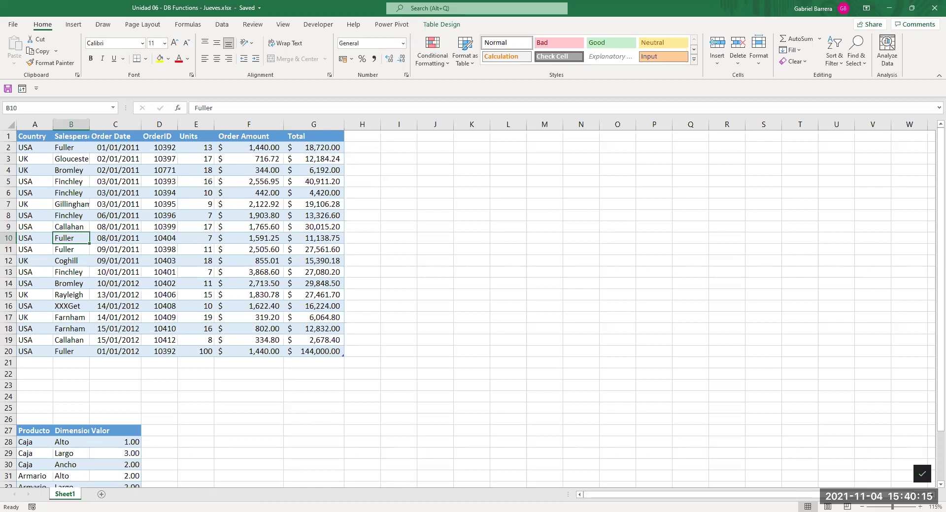
left_click(66, 148)
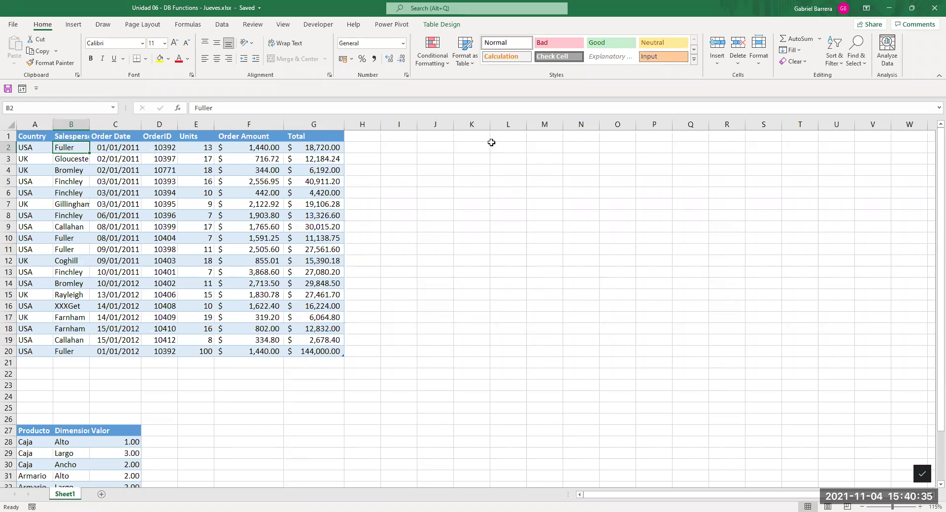
left_click_drag(461, 140, 574, 162)
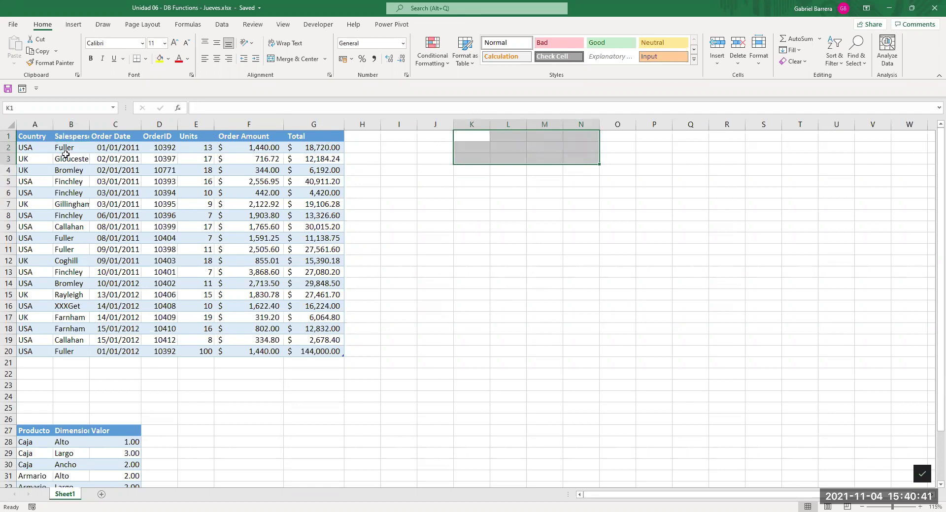
- Copy the Salesperson column header from the orders table into cell K1
left_click(76, 136)
key("ctrl+c")
left_click(466, 136)
key("ctrl+v")
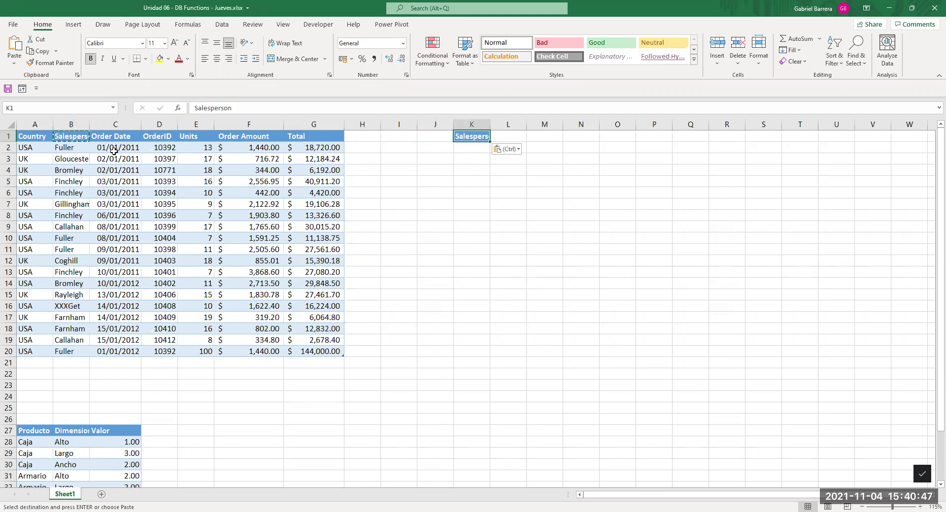
key("Escape")
- Enter the first record's salesperson name as the criterion in cell K2
left_click(472, 147)
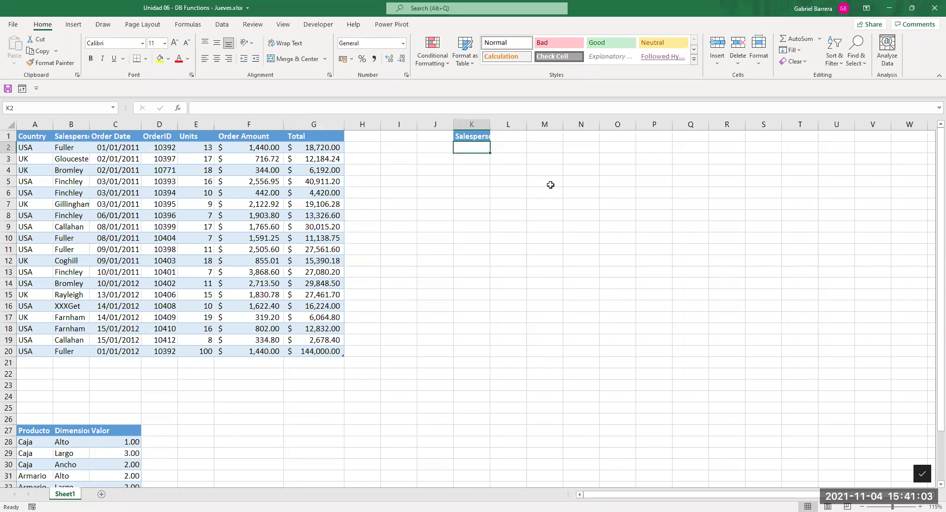
type("Fuller")
key("Return")
key("Return")
key("Return")
key("Return")
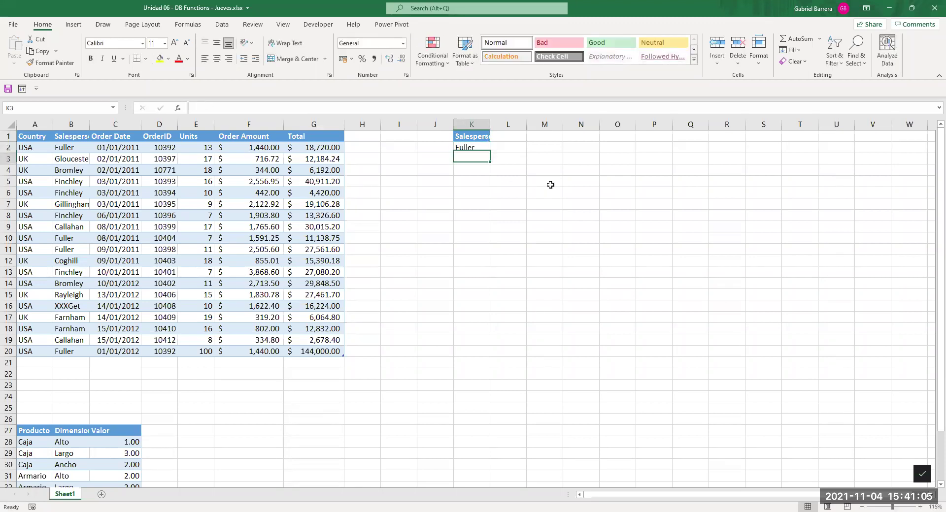
key("Return")
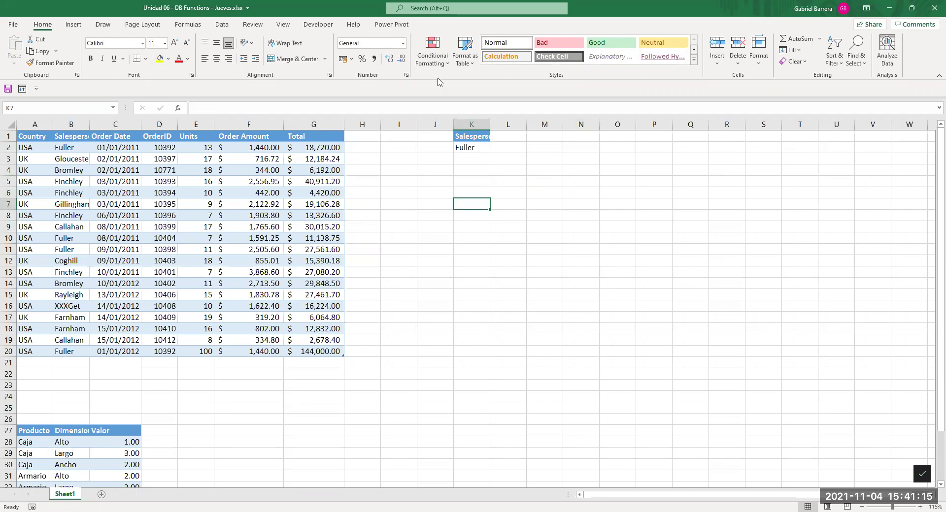
type("=")
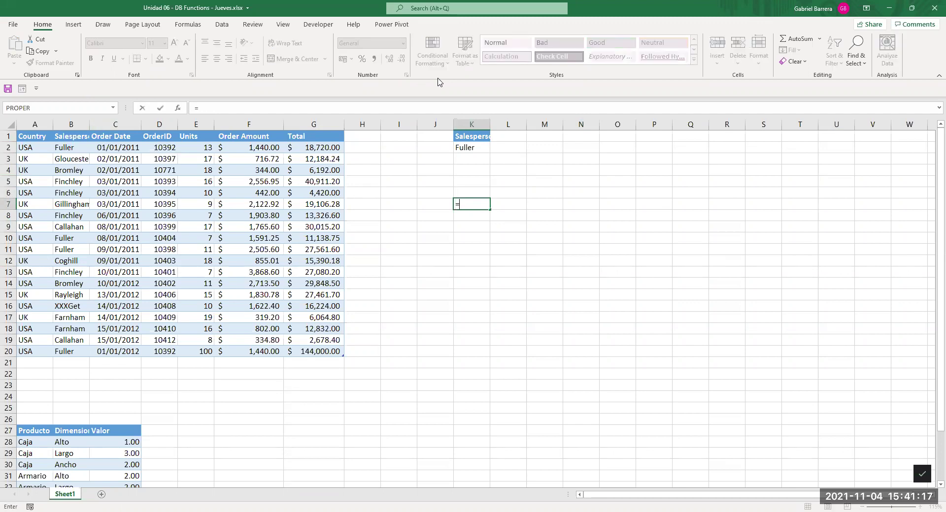
type("dbs")
key("BackSpace")
key("BackSpace")
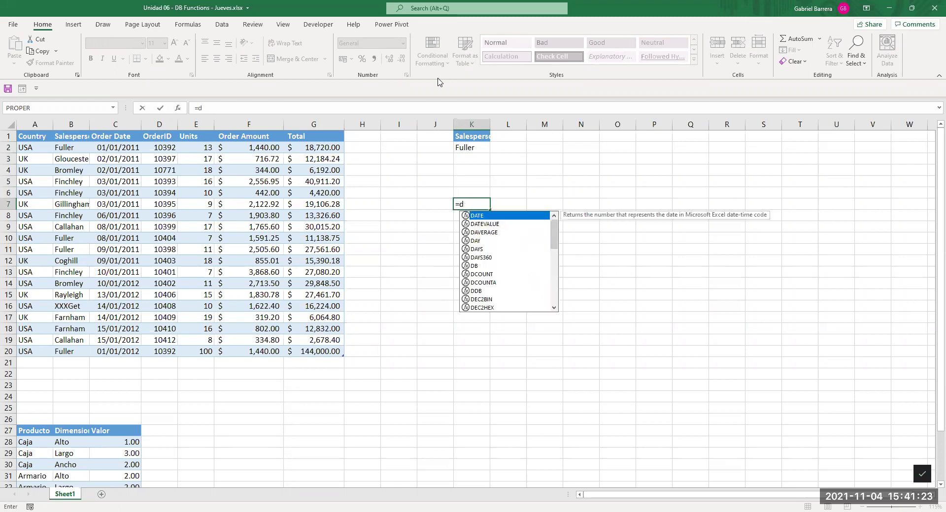
key("BackSpace")
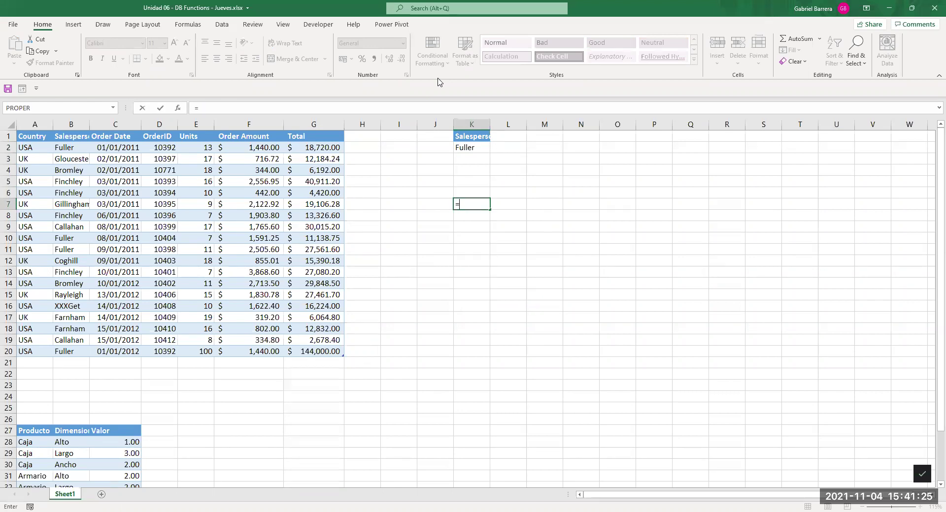
type("dsum")
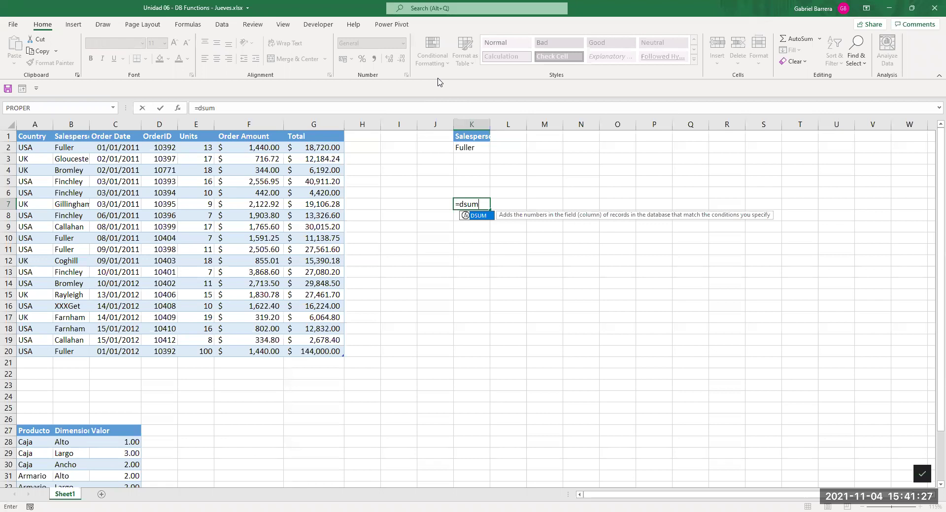
key("Tab")
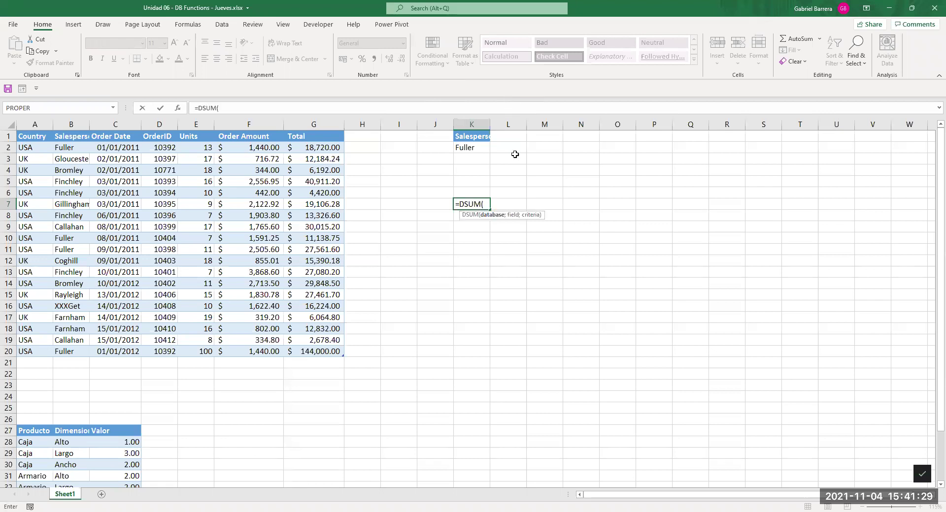
left_click(497, 219)
key("Escape")
- Look up the orders table's name in its table design properties
left_click(257, 203)
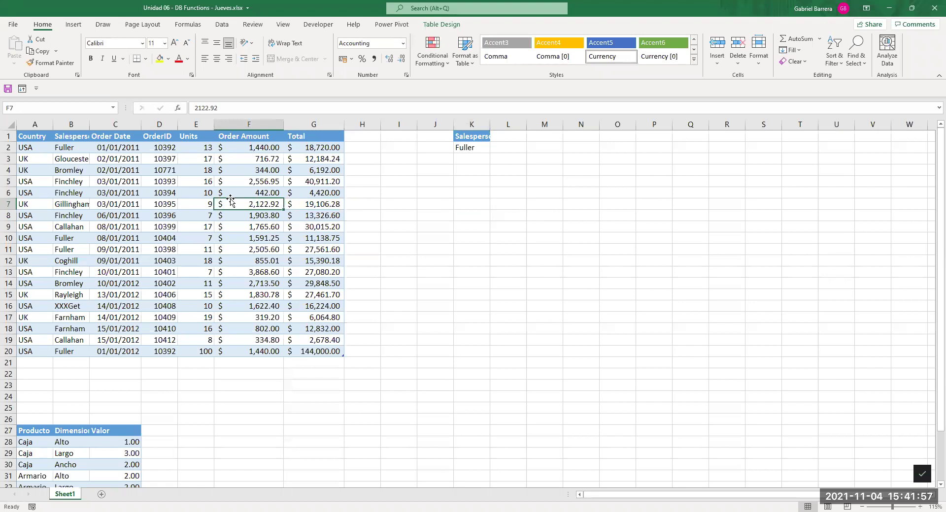
left_click(442, 26)
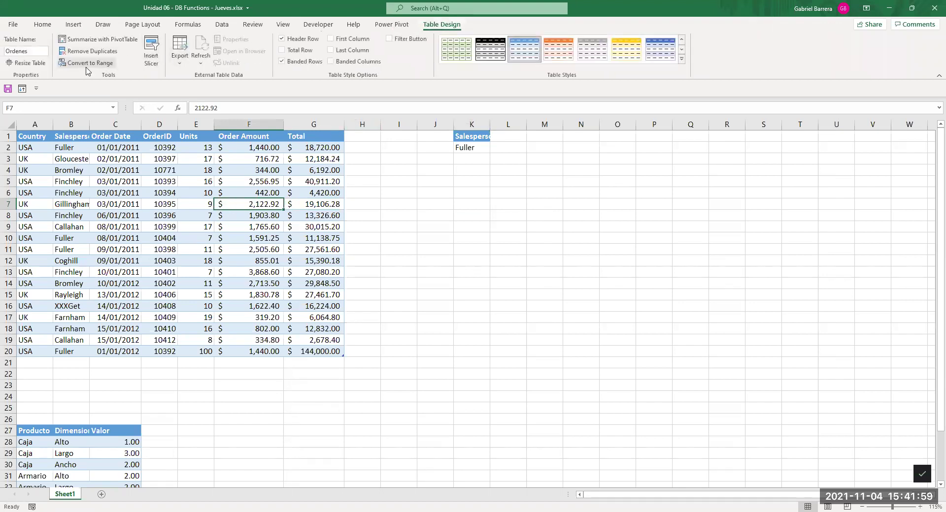
left_click(35, 54)
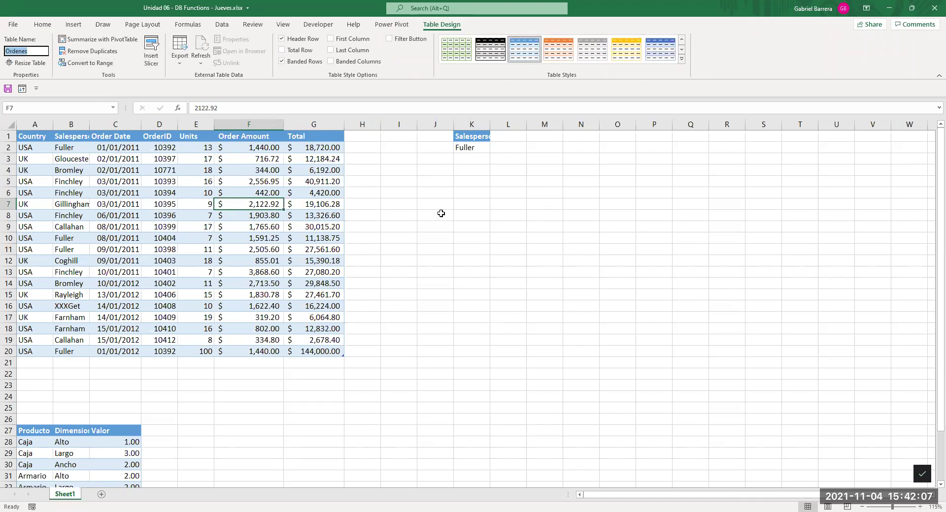
- Enter the structured reference formula =Ordenes[Country] in cell K6 to return the table's country column
left_click(463, 193)
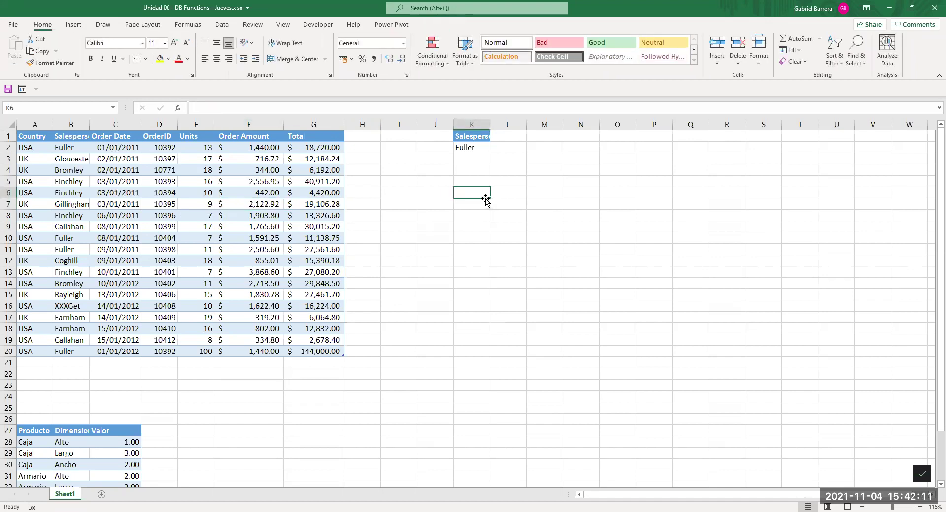
type("=orde")
key("Tab")
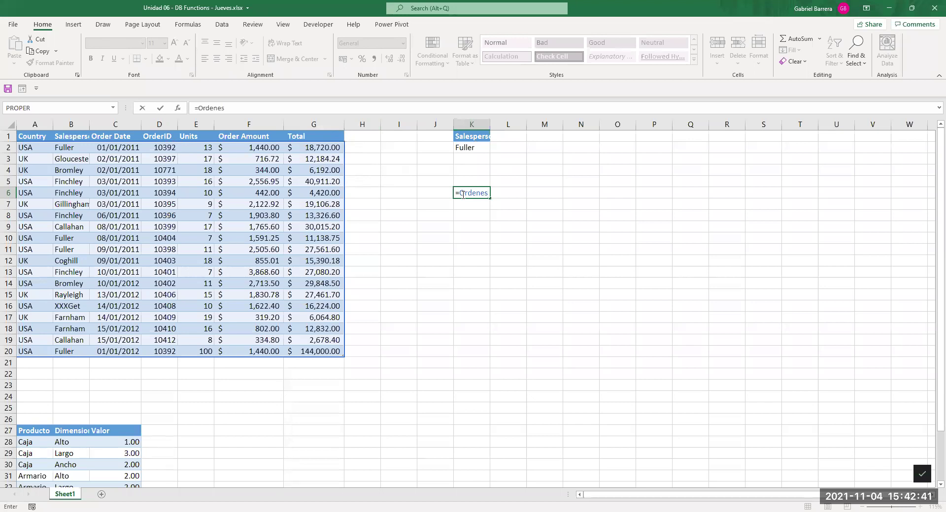
type("[")
key("Tab")
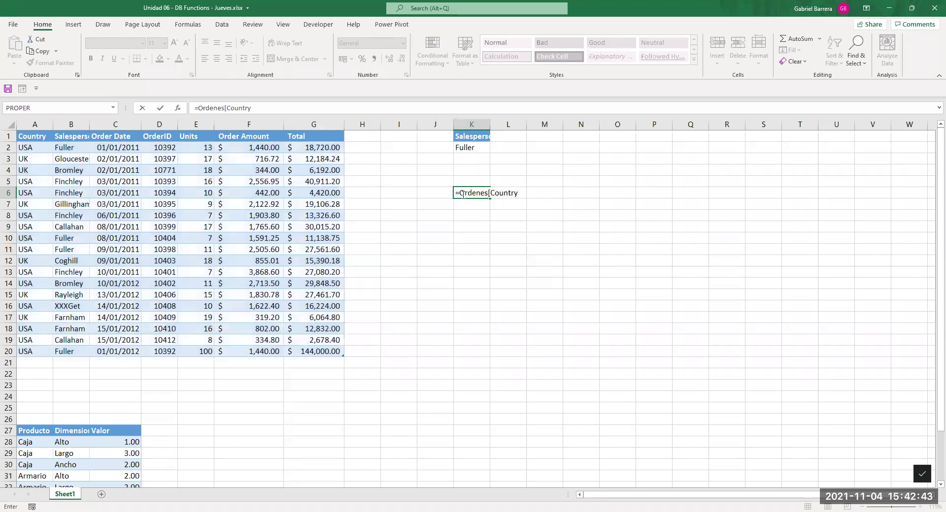
key("BackSpace")
key("BackSpace")
type("]")
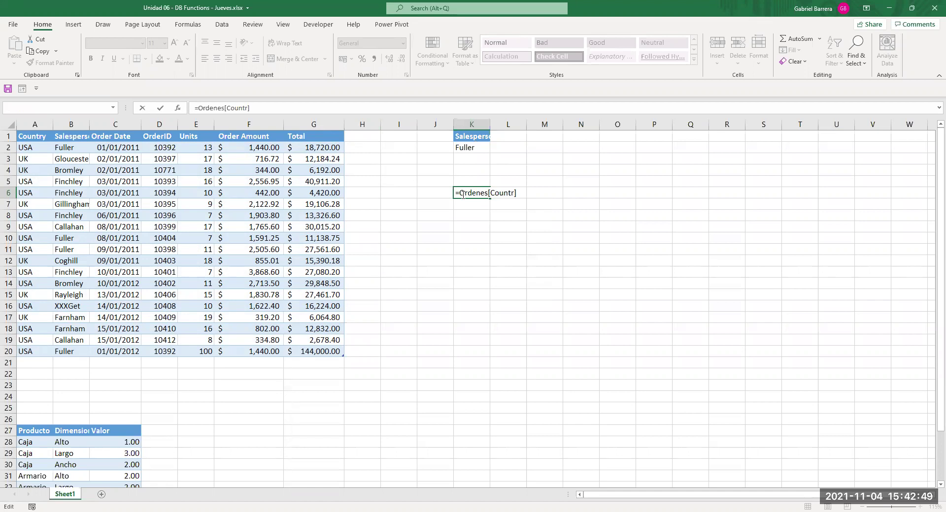
key("BackSpace")
type("y")
key("Return")
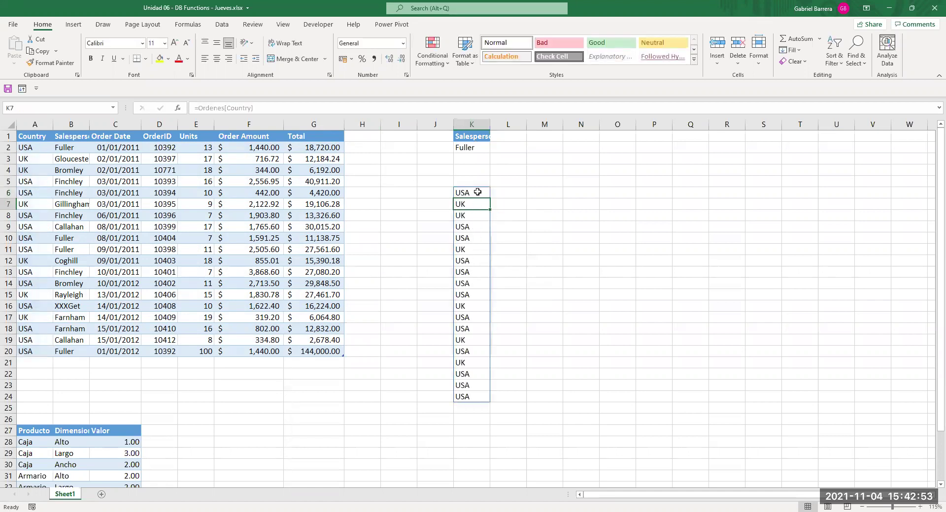
- Change the formula in K6 to =Ordenes[#All] to return the whole table including its headers
double_click(475, 193)
left_click(507, 193)
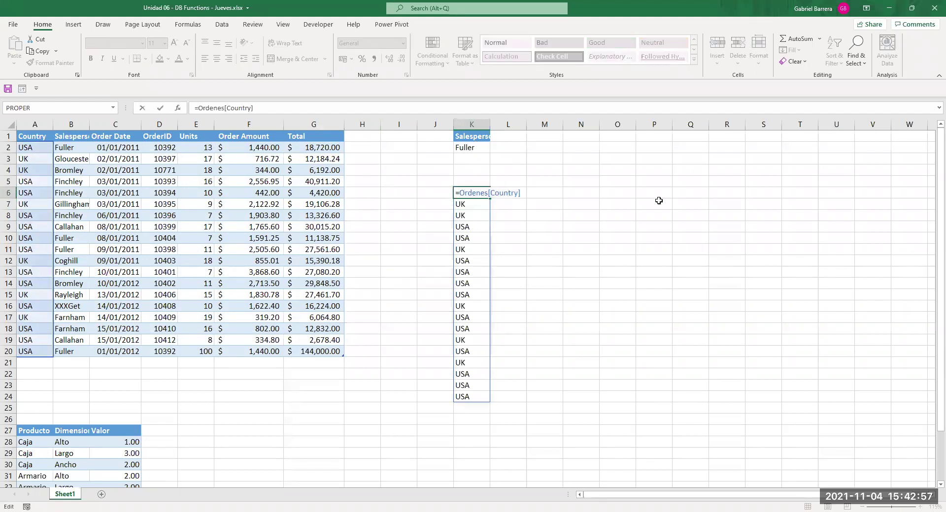
key("Delete")
key("Delete")
key("Delete")
key("Delete")
key("BackSpace")
key("BackSpace")
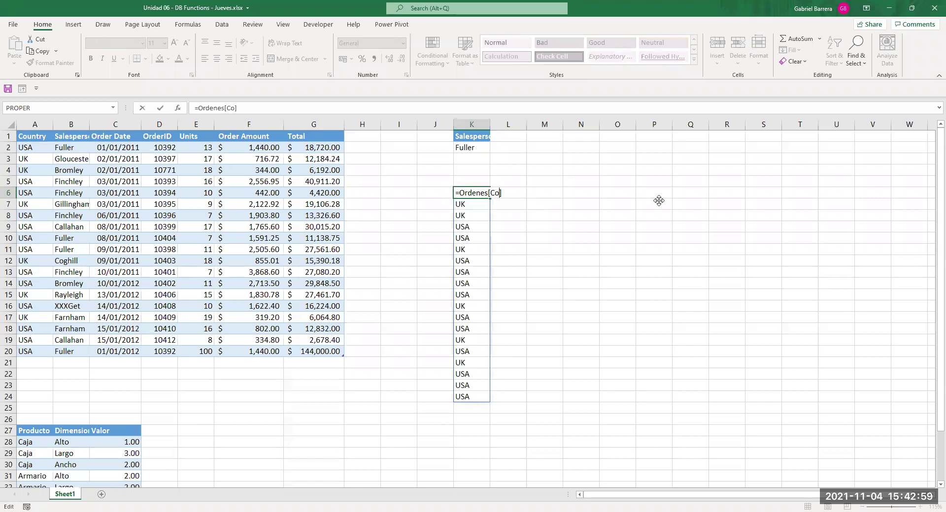
key("BackSpace")
key("BackSpace")
key("Down")
key("Down")
key("Down")
key("Down")
key("Down")
key("Down")
key("Down")
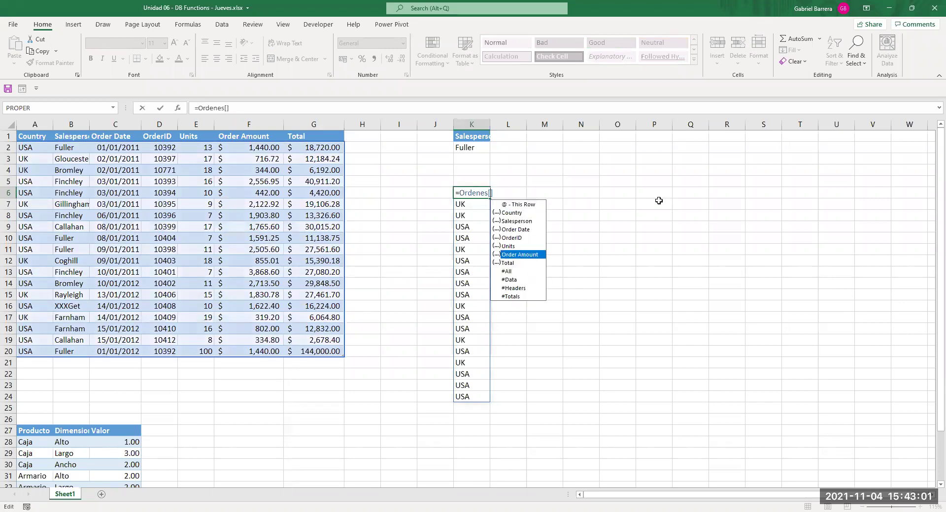
key("Down")
key("Tab")
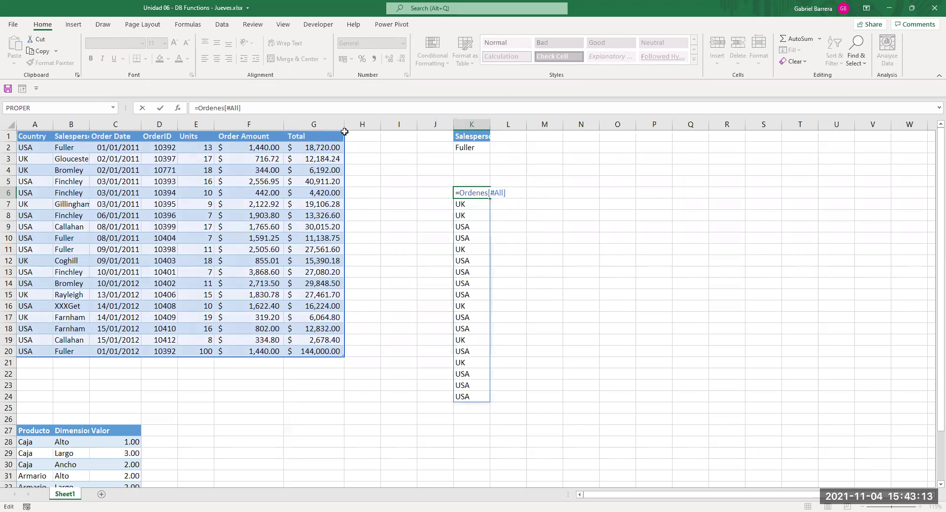
key("ctrl+Return")
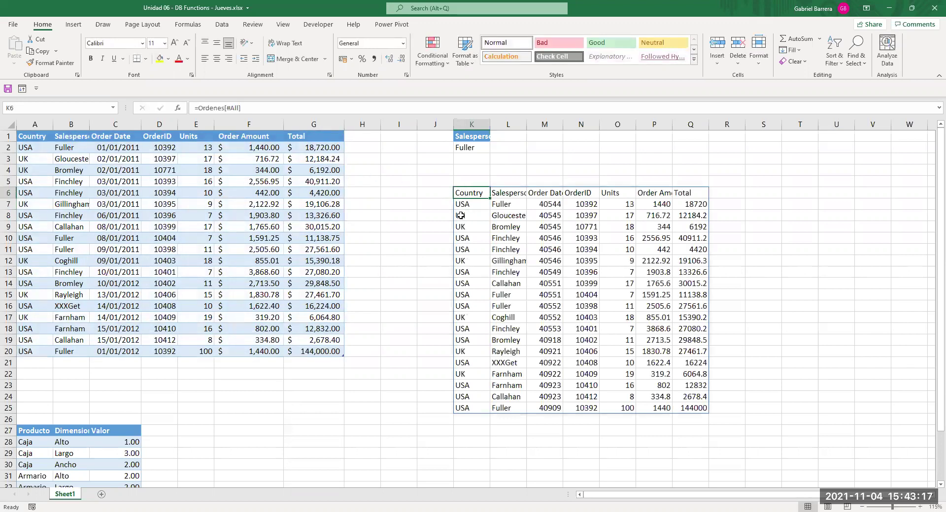
double_click(470, 195)
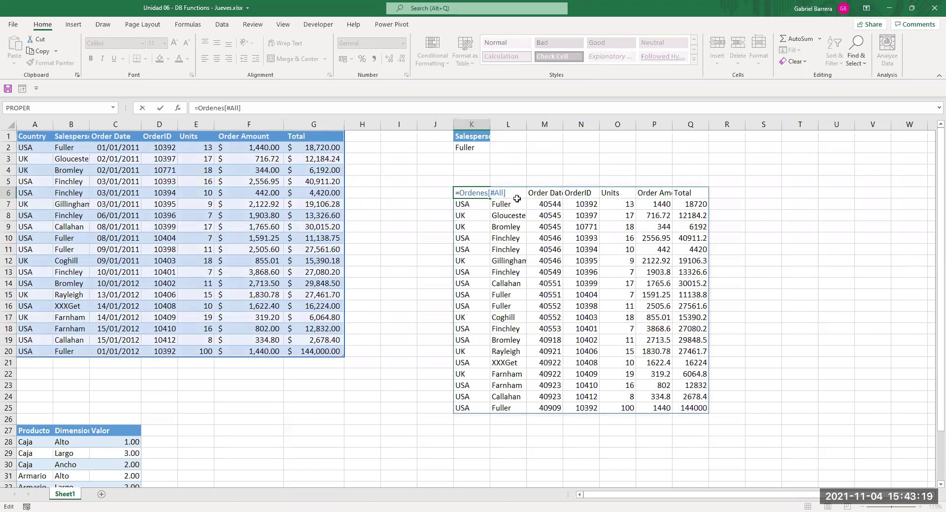
key("Escape")
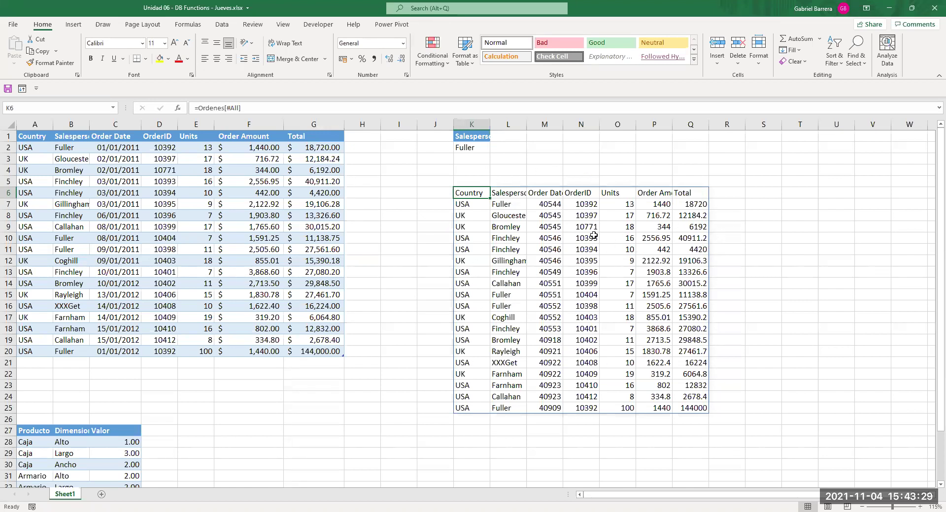
- Change the formula in K6 to =Ordenes[#Headers] to return only the table's header row
key("F2")
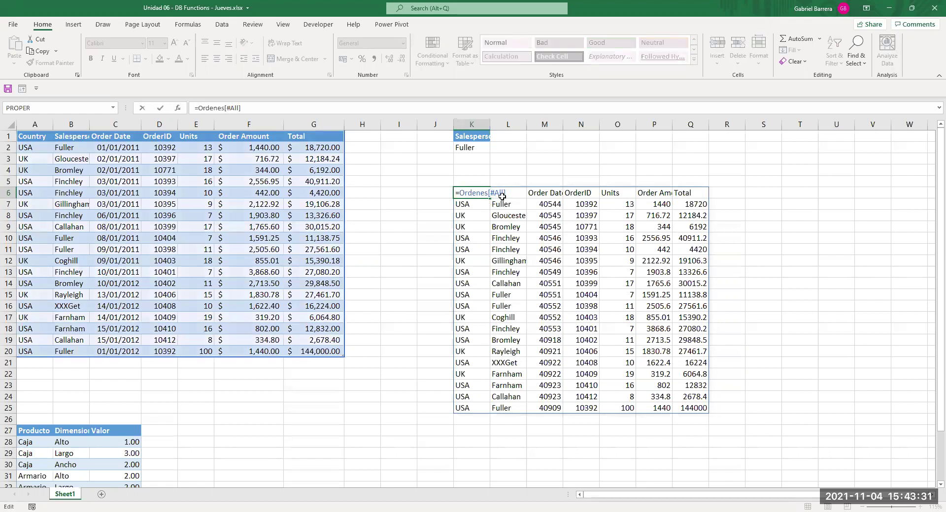
key("BackSpace")
key("BackSpace")
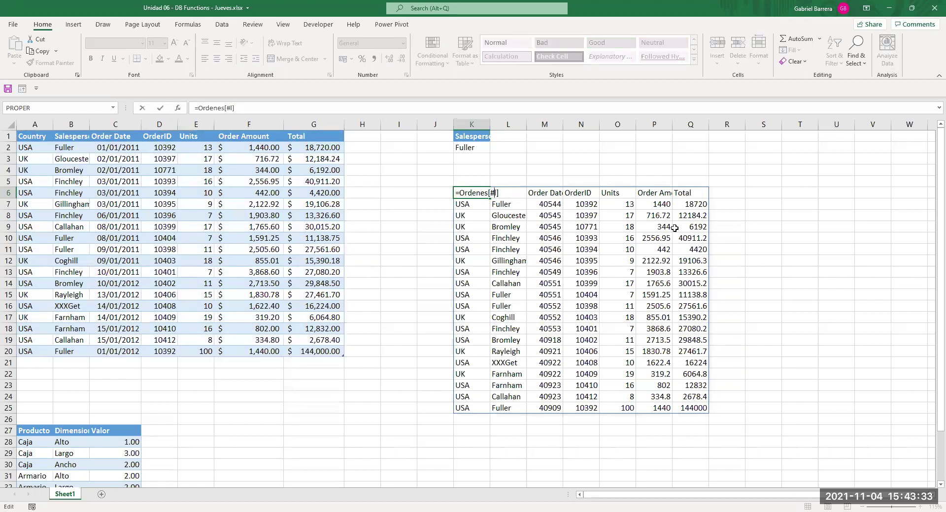
key("BackSpace")
type("He")
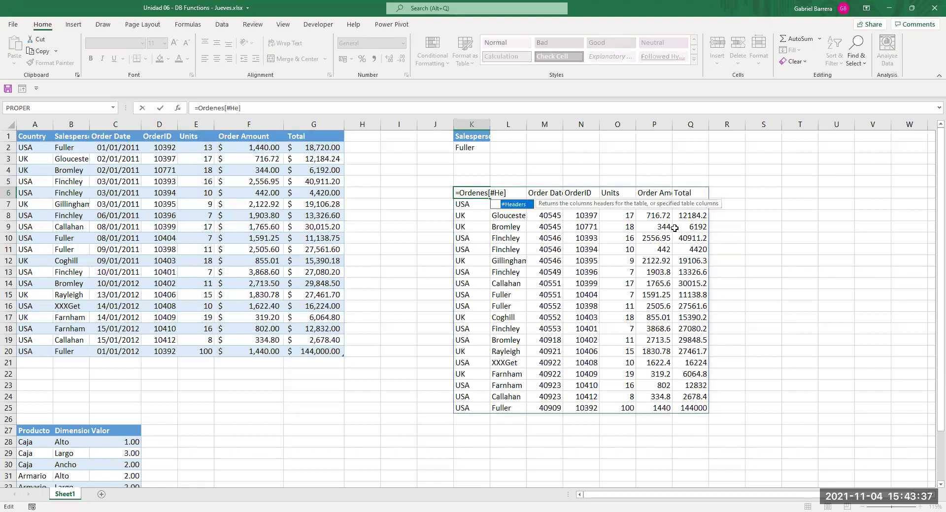
key("Tab")
key("Return")
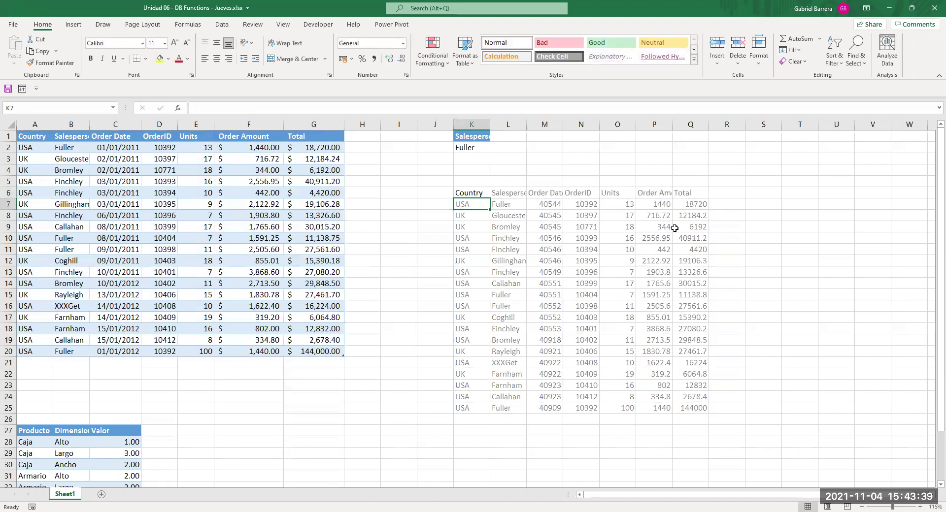
left_click(460, 191)
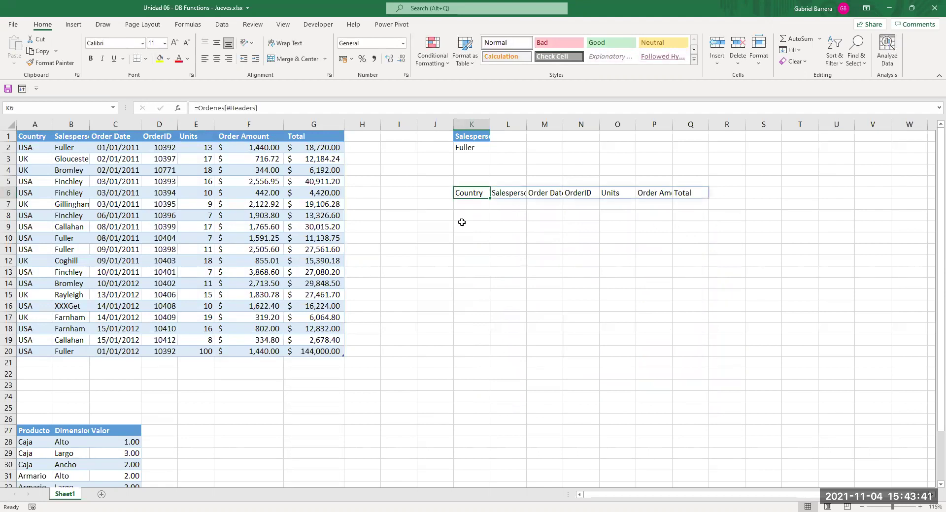
double_click(471, 192)
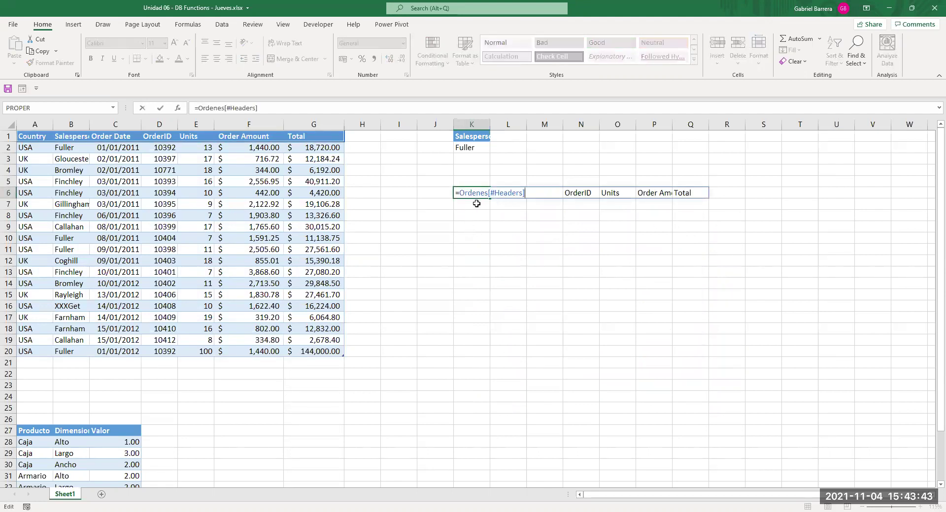
left_click(499, 193)
key("Delete")
key("Delete")
key("Delete")
key("Delete")
key("Delete")
key("Delete")
key("Delete")
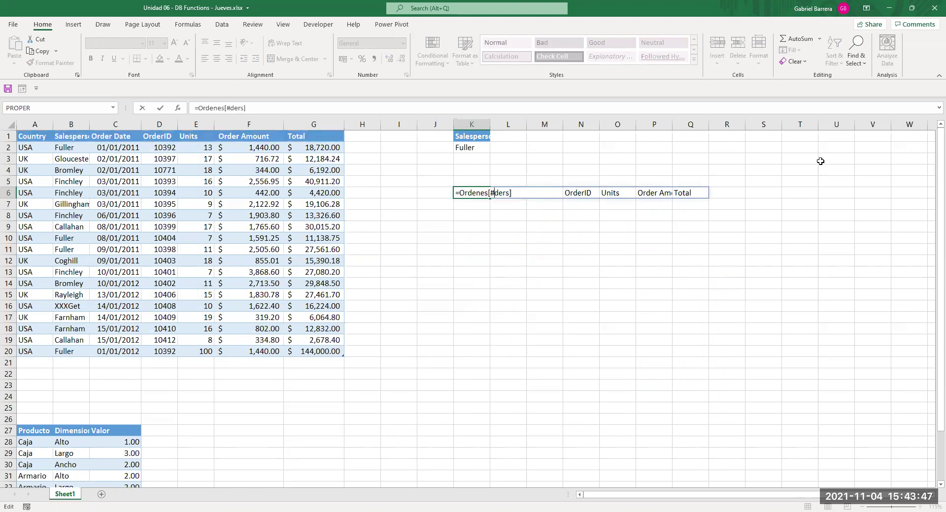
type("Al")
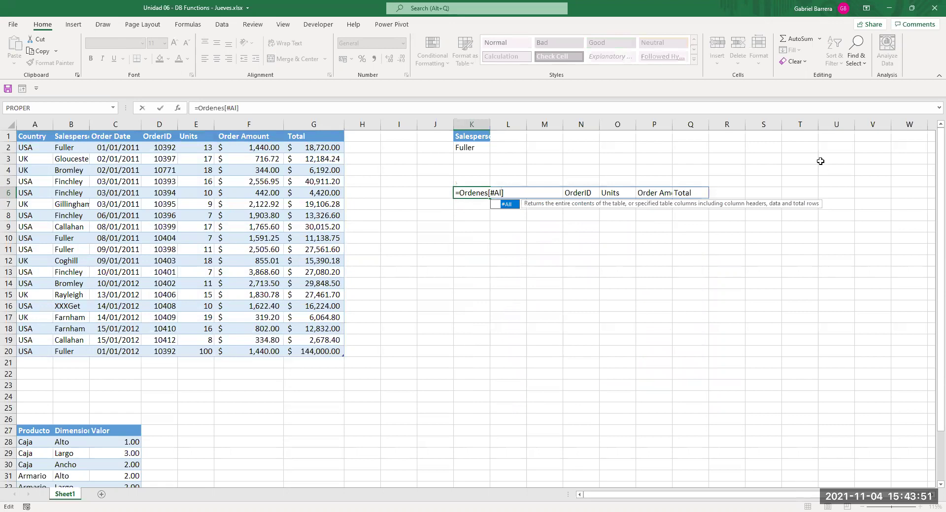
key("Escape")
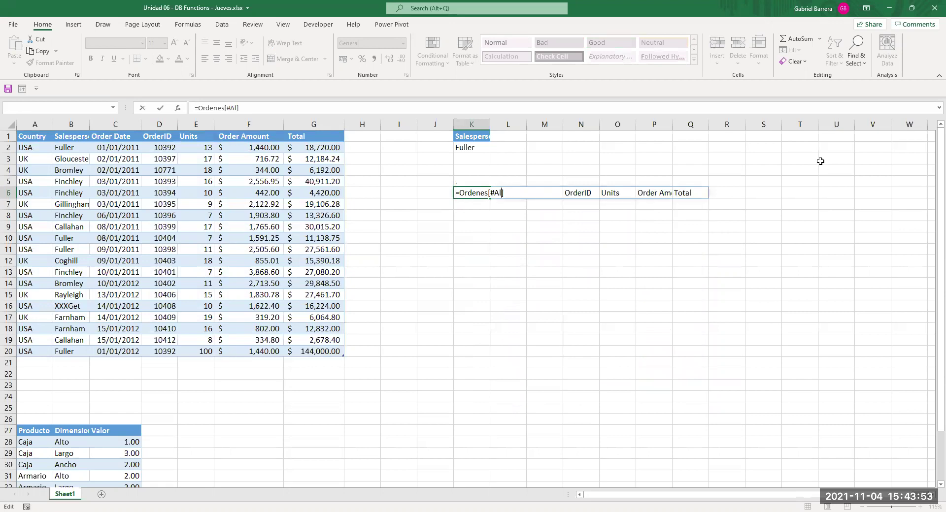
type("l")
key("Right")
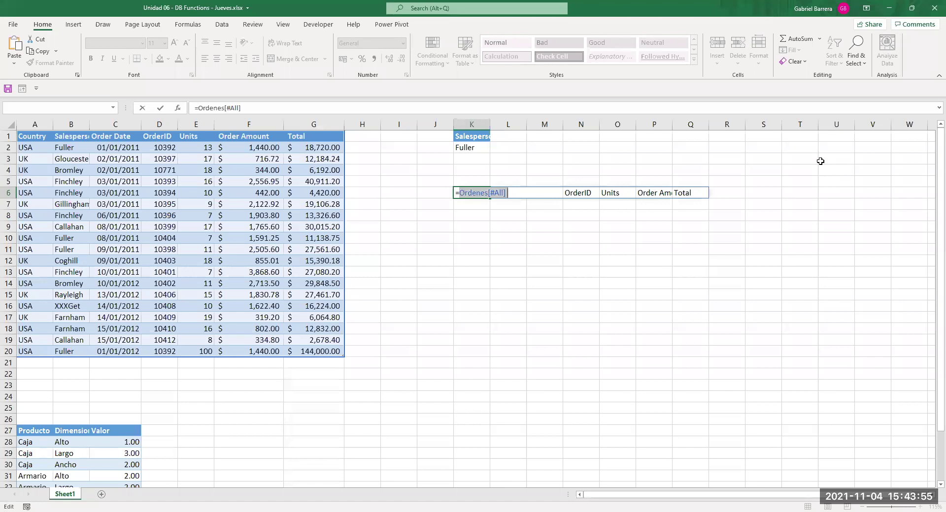
key("Escape")
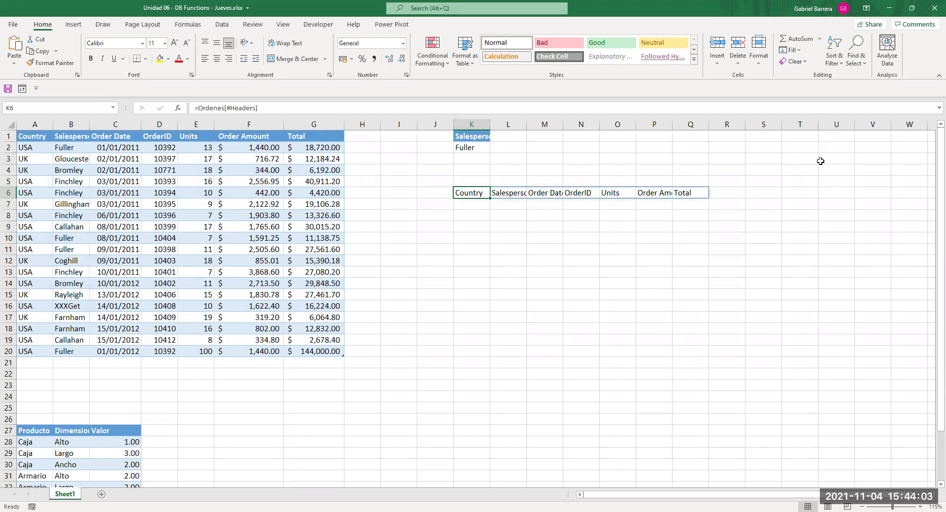
- Replace the formula in K6 with =DSUM(Ordenes[#All];"Total";K1:K2) to sum the totals matching the salesperson criterion
type("=")
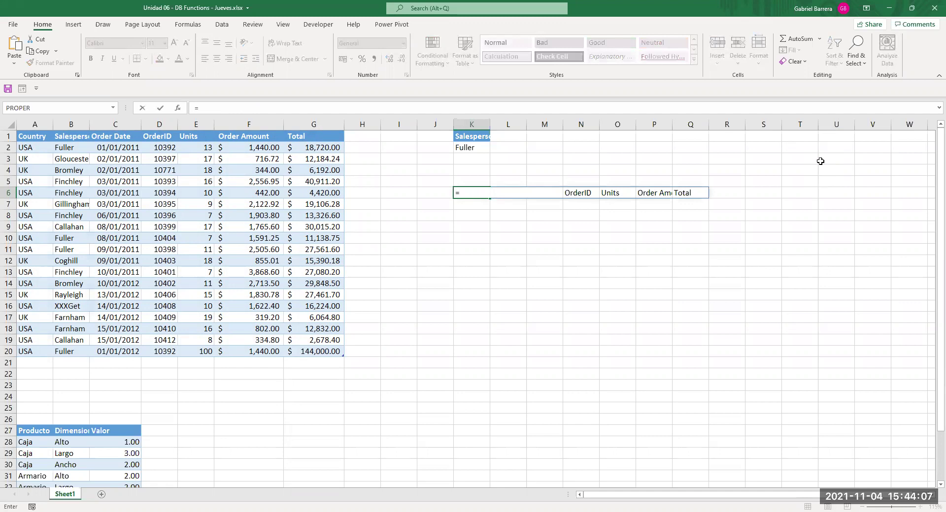
type("DSUM(Ordenes[#All]")
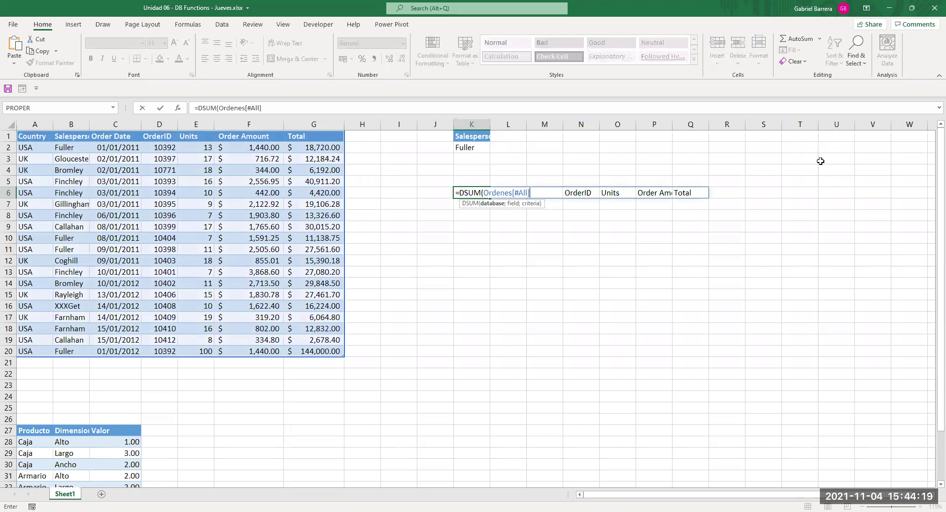
type(";\"T")
type("otal\"")
type(";")
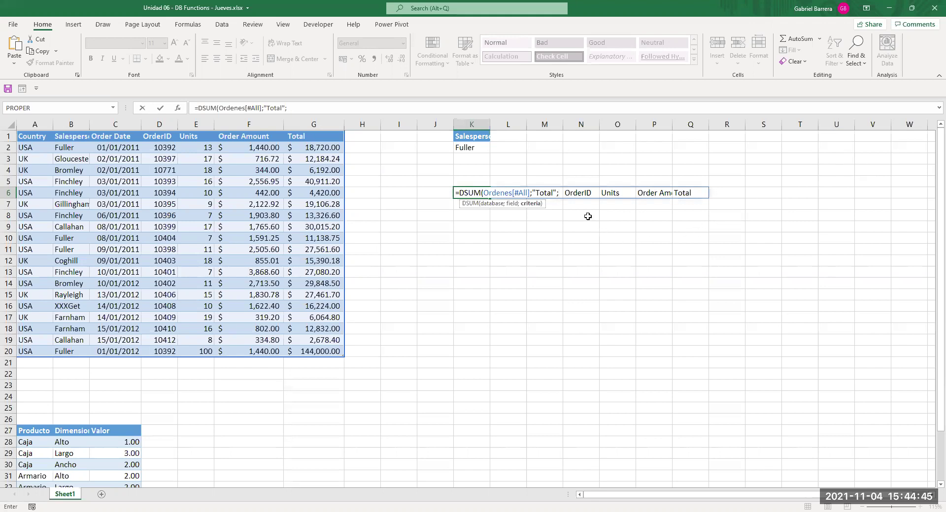
left_click(468, 136)
left_click_drag(468, 136, 467, 152)
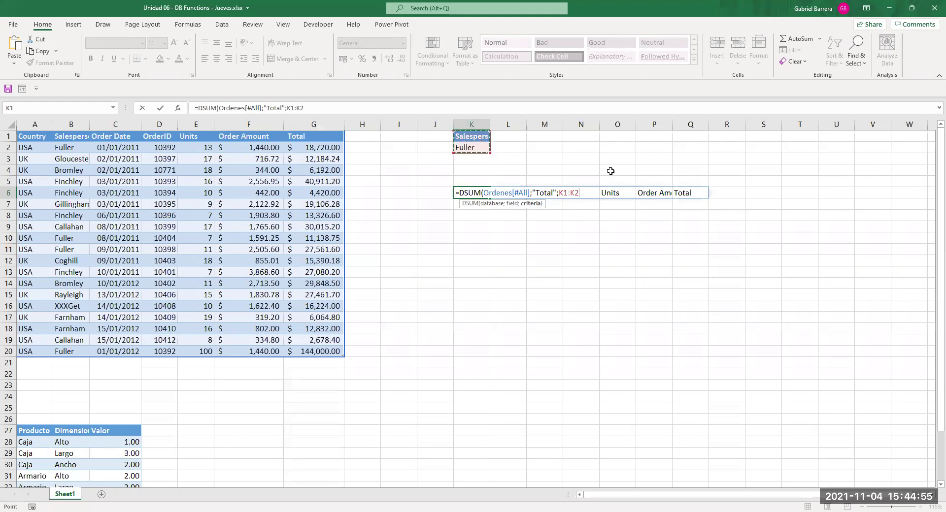
key("Return")
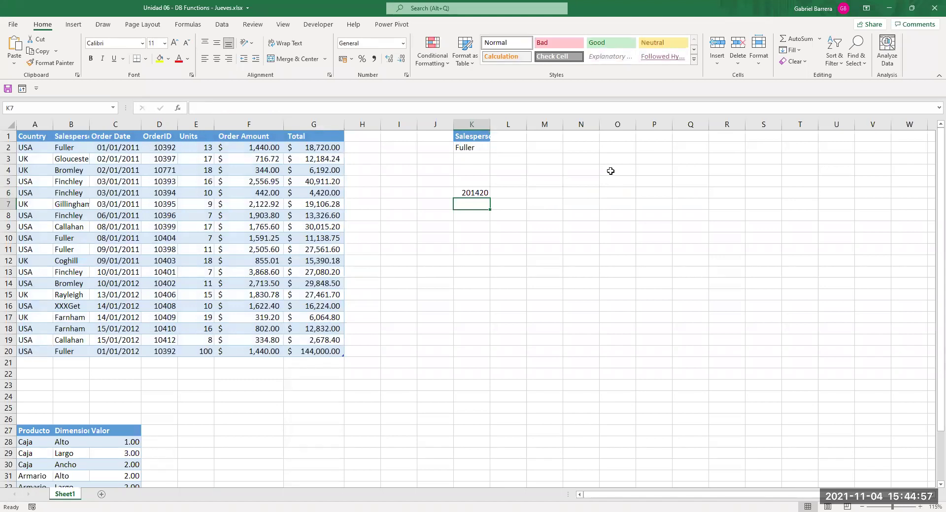
- Move the DSUM formula from K6 up to cell K4, just below the criteria range
key("Up")
key("ctrl+x")
key("Up")
key("Up")
key("ctrl+v")
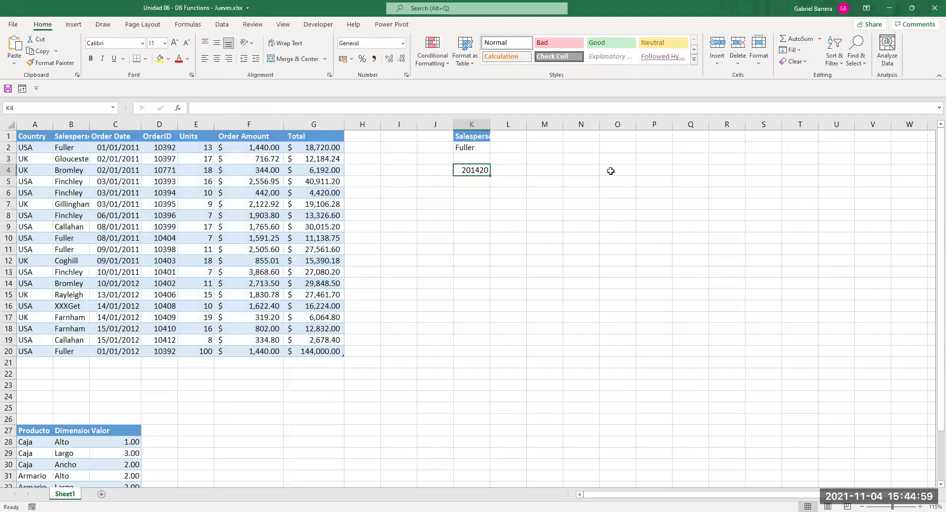
- Display the text of K4's formula in cell L4 using FORMULATEXT(K4)
key("Right")
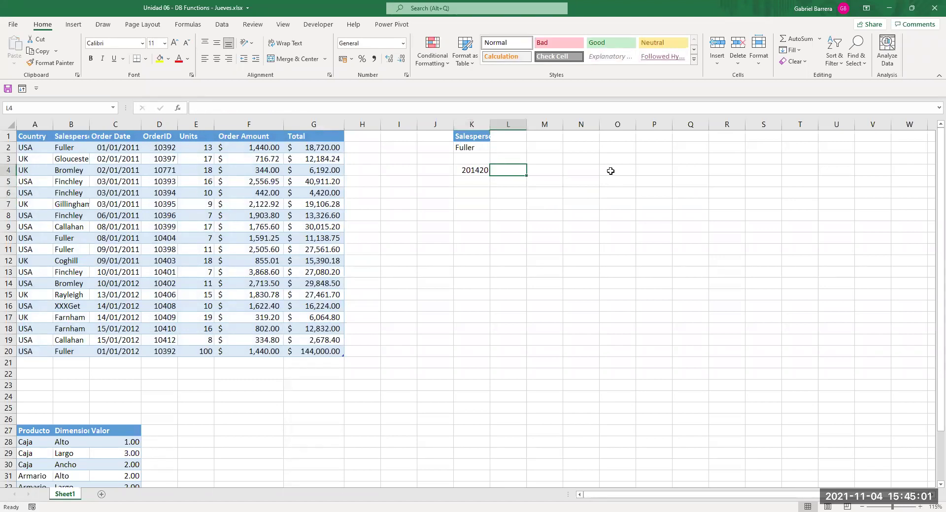
type("=")
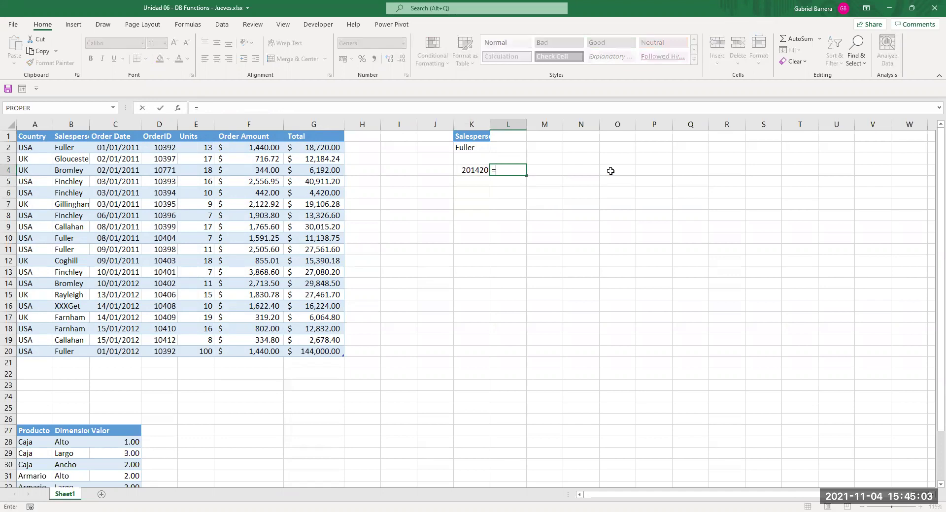
type("FORMULATEXT(")
left_click(472, 164)
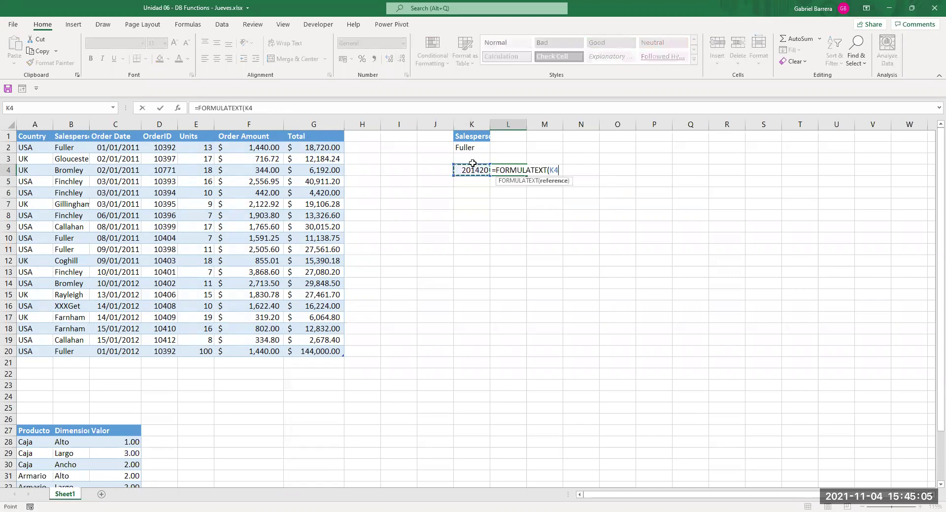
key("Return")
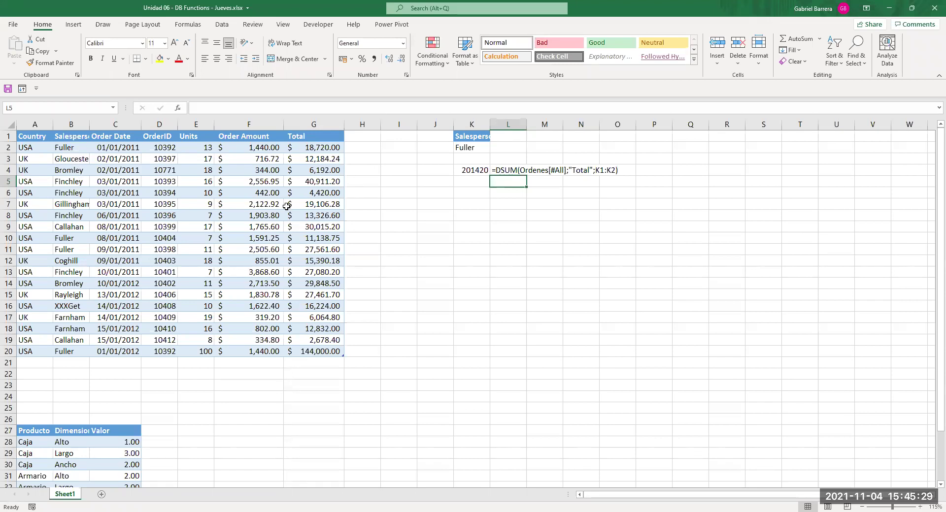
- Copy the criteria and DSUM block K1:L4 to a second block starting at K8
left_click(473, 136)
left_click_drag(473, 149, 512, 170)
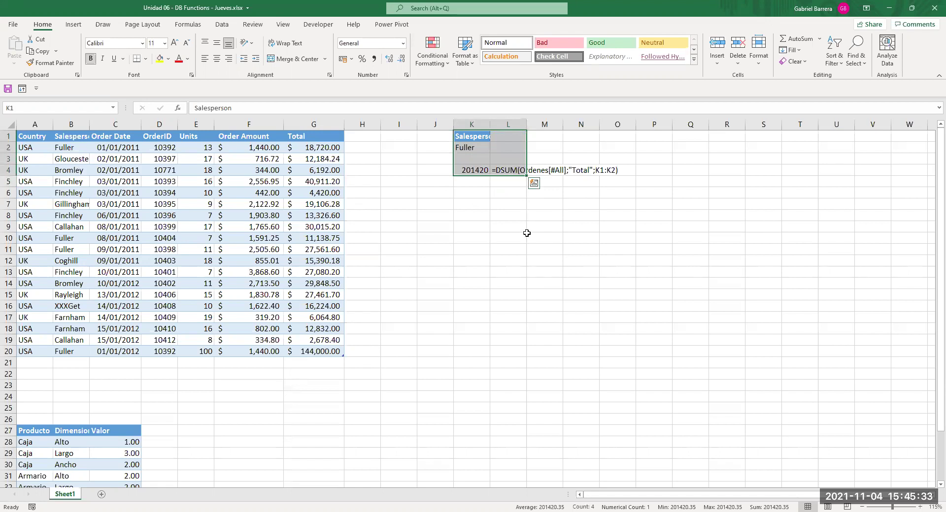
key("ctrl+c")
left_click(472, 217)
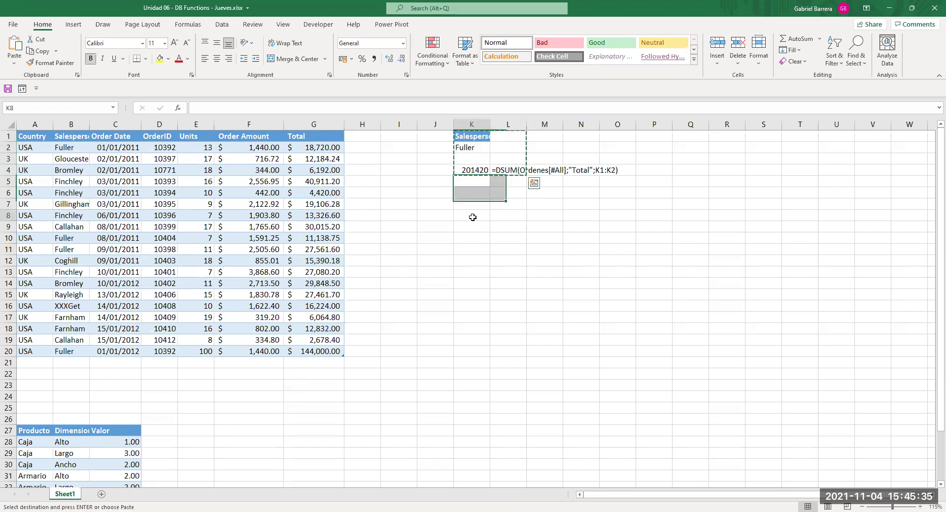
key("ctrl+v")
key("Escape")
- Move the second block's DSUM formula and its formula text from K11:L11 down to row 12
left_click(473, 249)
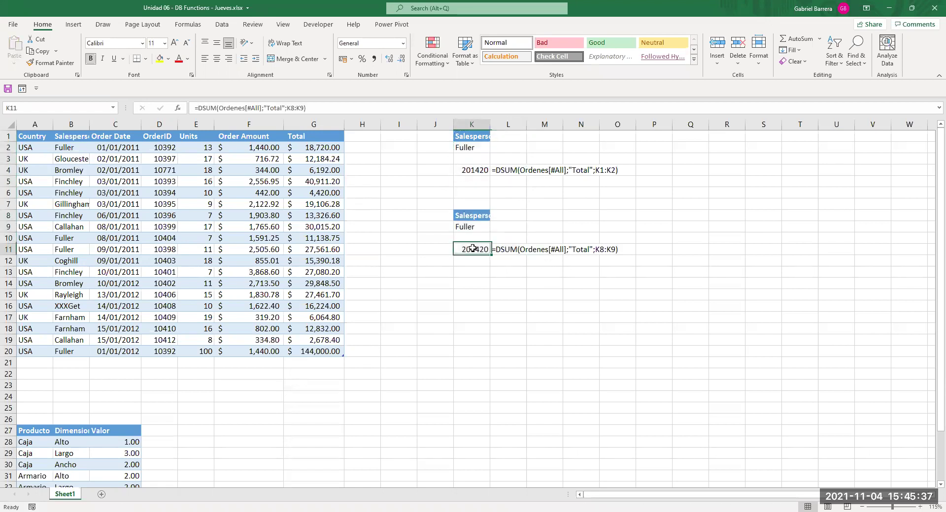
left_click_drag(482, 249, 503, 249)
key("ctrl+c")
left_click(479, 260)
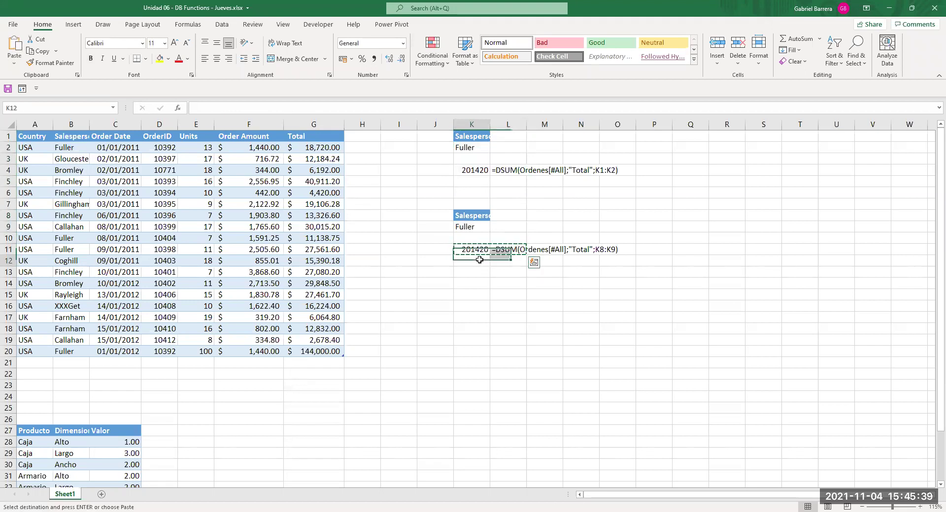
key("ctrl+v")
- Add the surname of the salesperson in table row 4 as a second criterion in cell K10
left_click(480, 240)
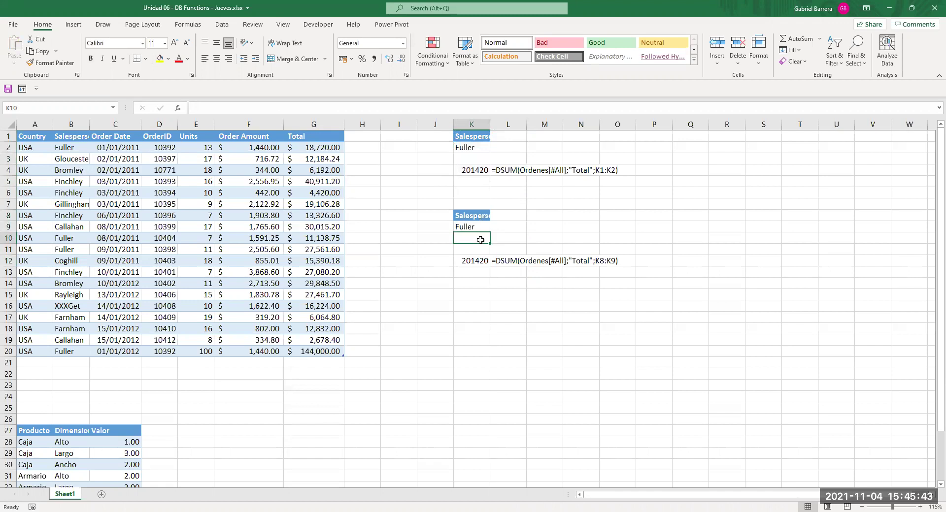
type("Bromley")
key("Return")
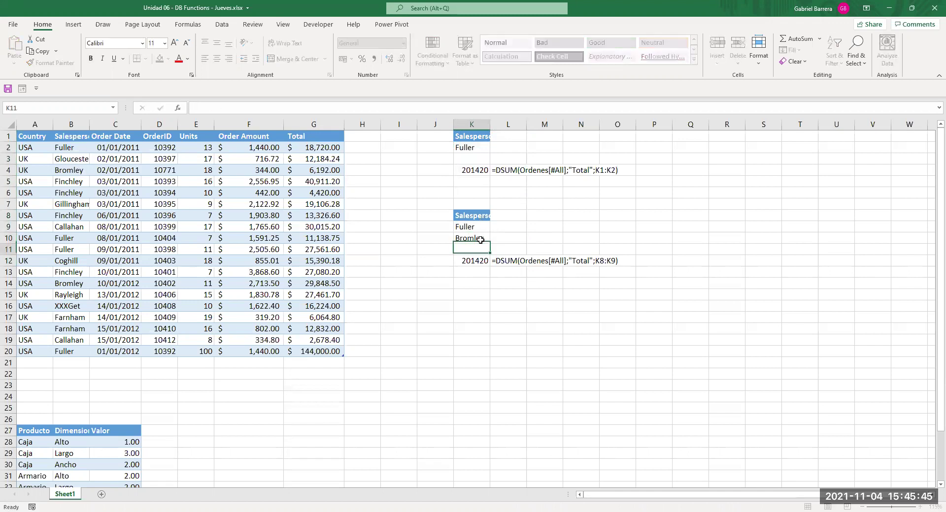
- Extend the criteria range of the DSUM formula in K12 to K8:K10
key("Down")
key("F2")
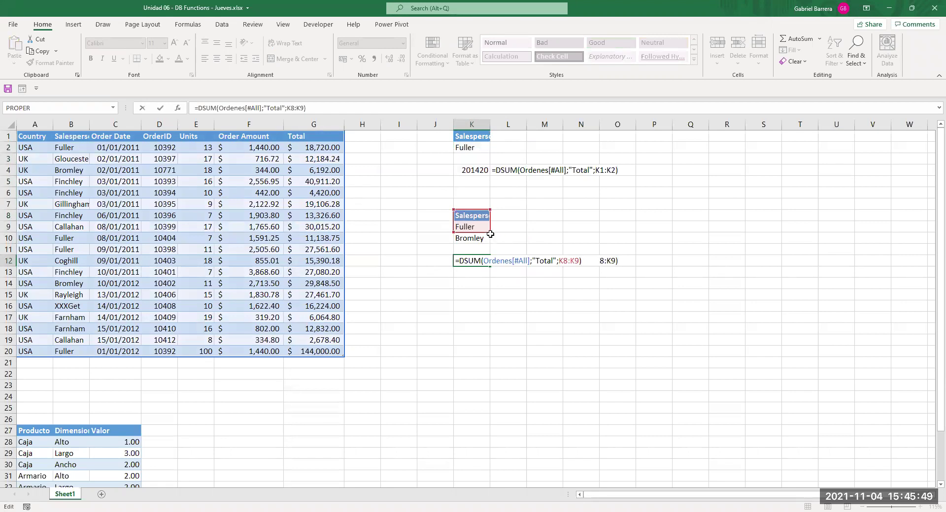
left_click_drag(490, 232, 490, 243)
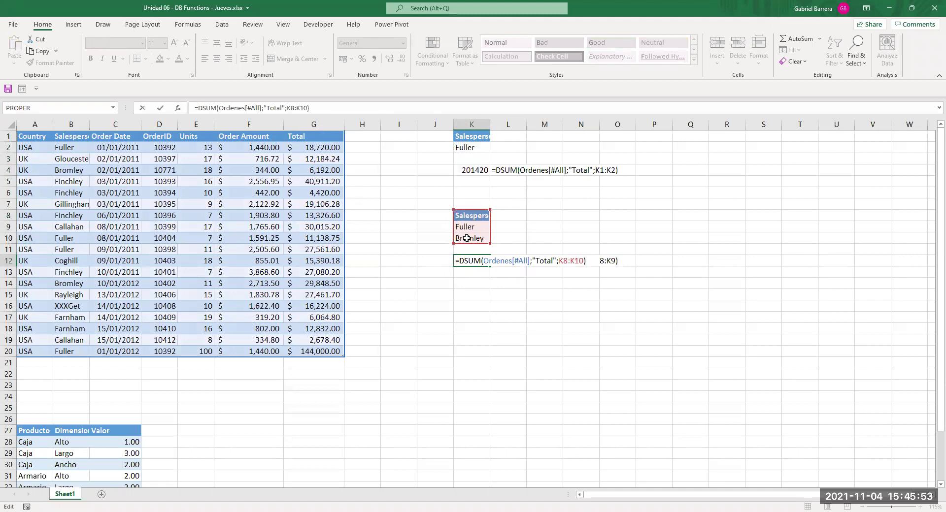
key("Return")
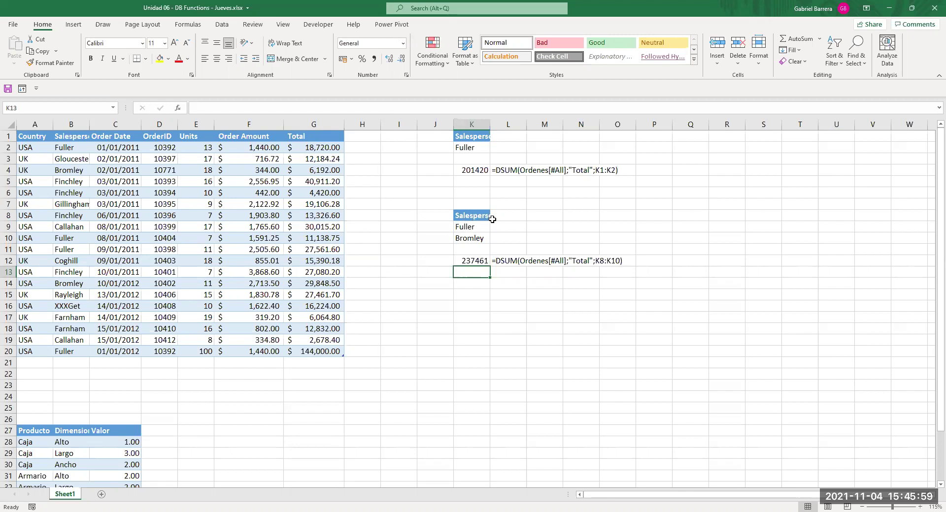
- Examine how the two salesperson criteria in rows 9 and 10 of the second block are laid out on separate rows
left_click_drag(446, 228, 601, 238)
left_click_drag(446, 227, 602, 238)
left_click(471, 230)
left_click_drag(471, 231, 583, 225)
left_click_drag(491, 237, 546, 238)
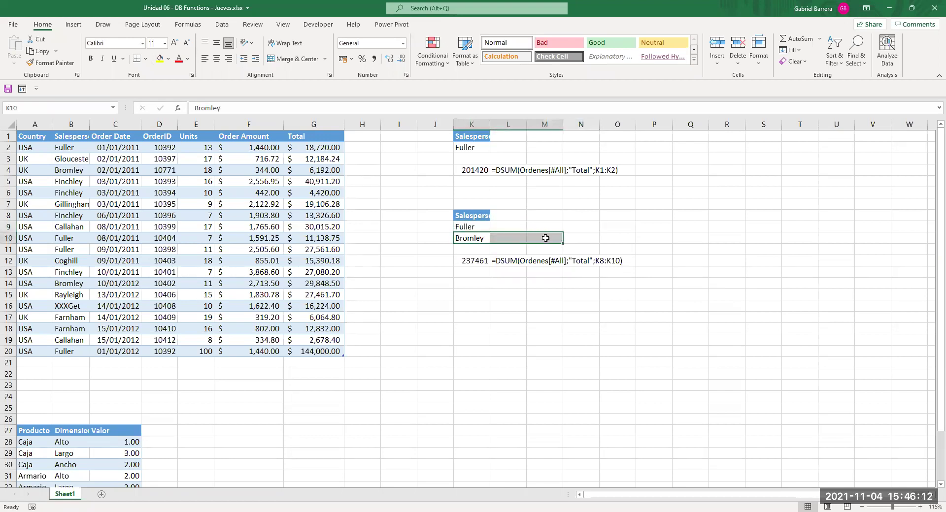
left_click(473, 227)
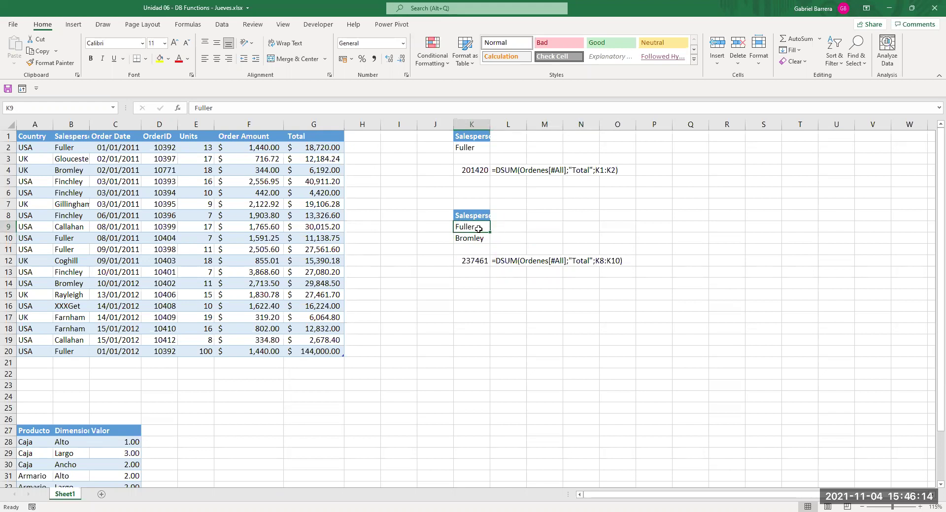
left_click(508, 225)
left_click(545, 227)
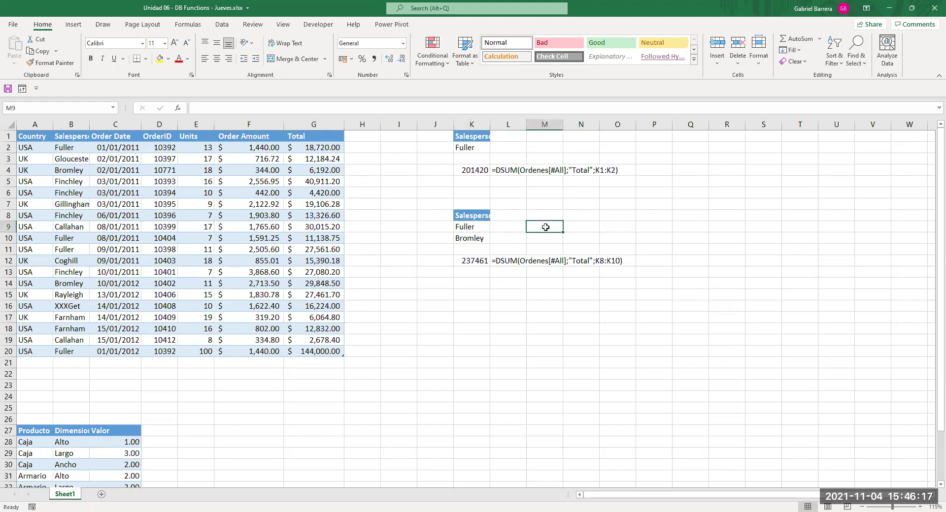
- Copy the two-salesperson criteria and DSUM block K8:L12 to a third block starting at K15
left_click(472, 216)
left_click_drag(471, 231, 519, 269)
key("ctrl+c")
left_click(475, 295)
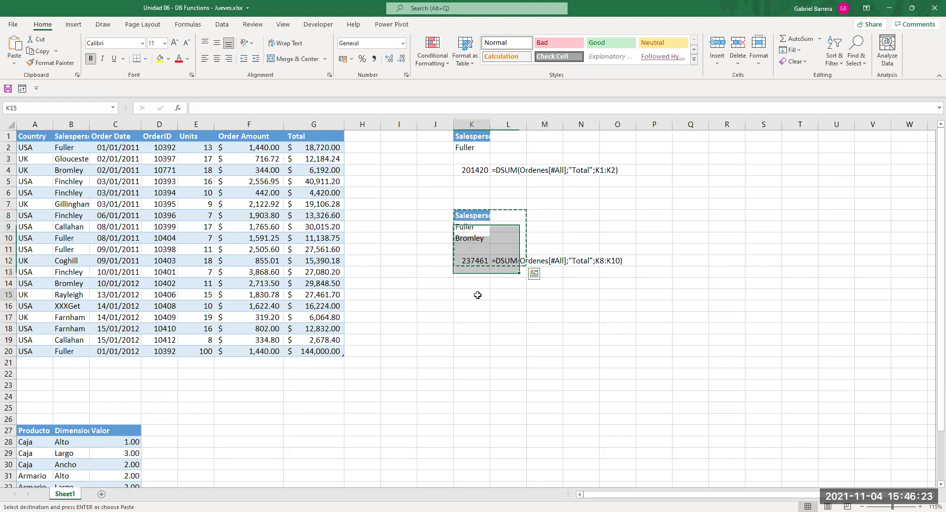
key("ctrl+v")
key("Escape")
left_click(474, 306)
left_click(474, 320)
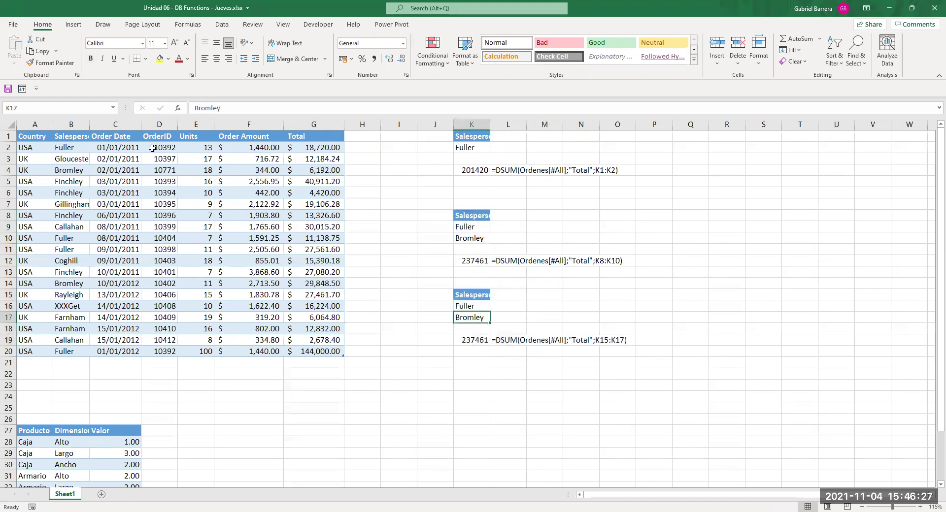
- Copy the Order Date header from the orders table to L15, beside the third block's Salesperson header
left_click(119, 134)
key("ctrl+c")
left_click(518, 295)
key("Return")
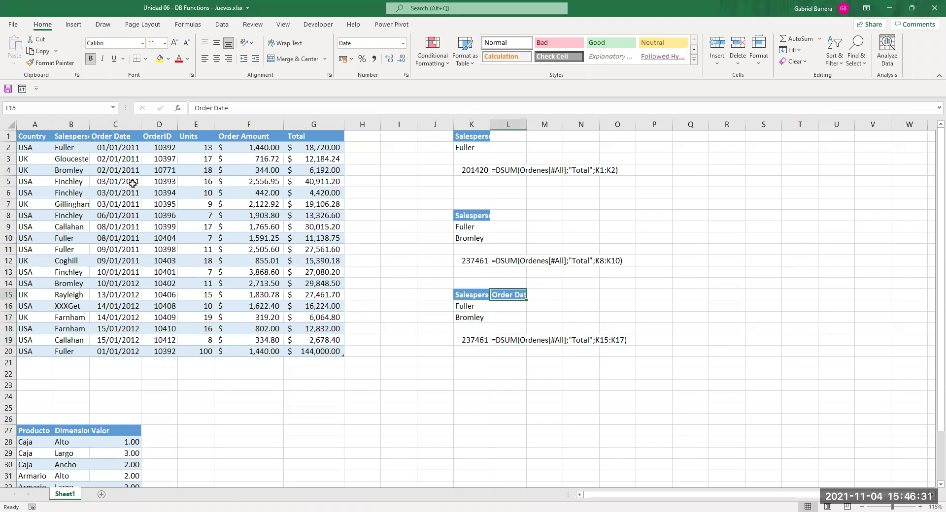
- Enter the criterion >01/01/2012 under Order Date in L16 and widen columns K and L to fit their headers
left_click(129, 283)
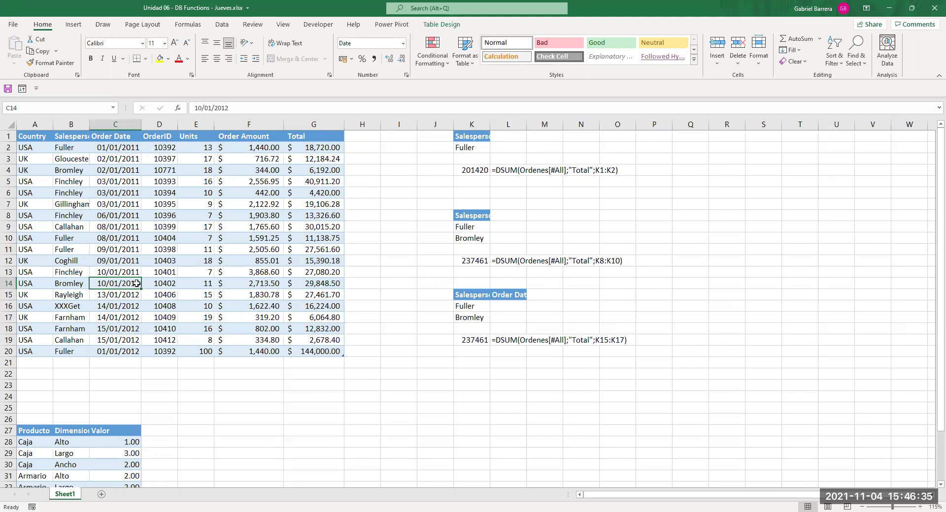
left_click_drag(56, 283, 314, 349)
left_click(511, 306)
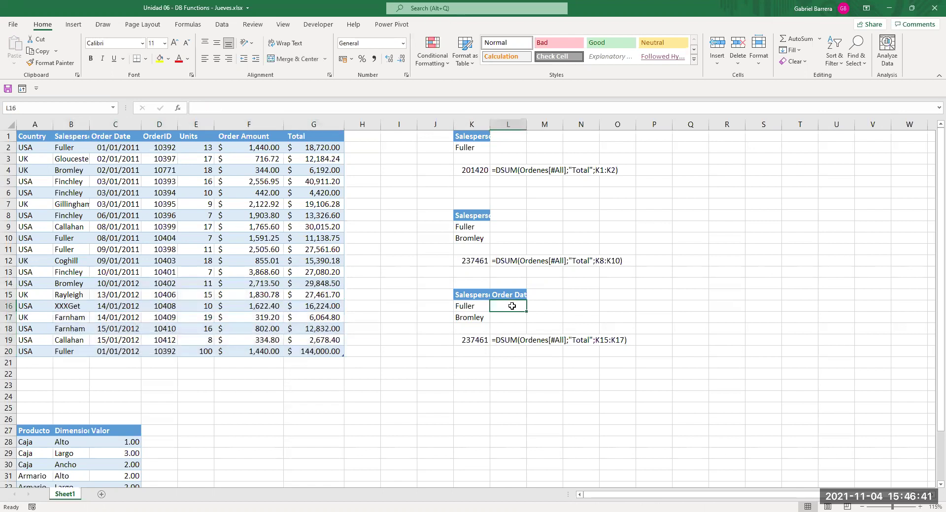
type(">01")
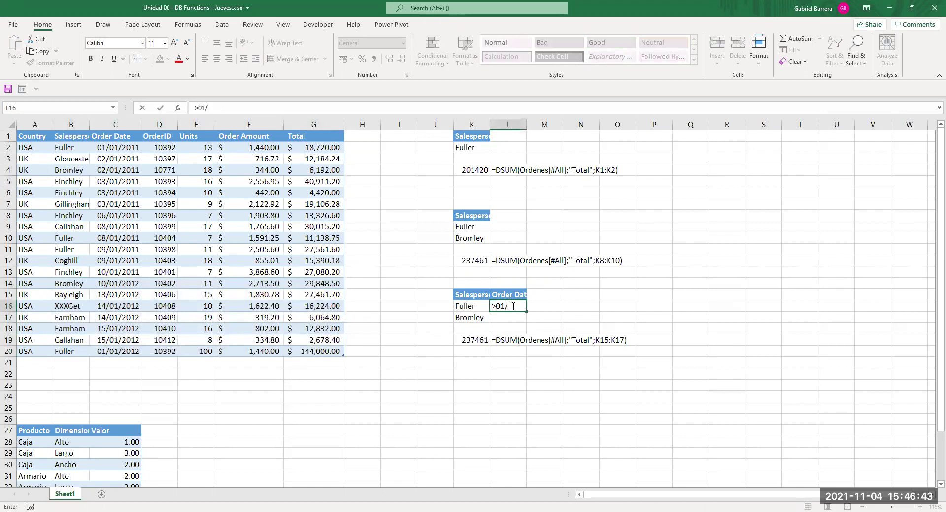
type("/01/2012")
key("Return")
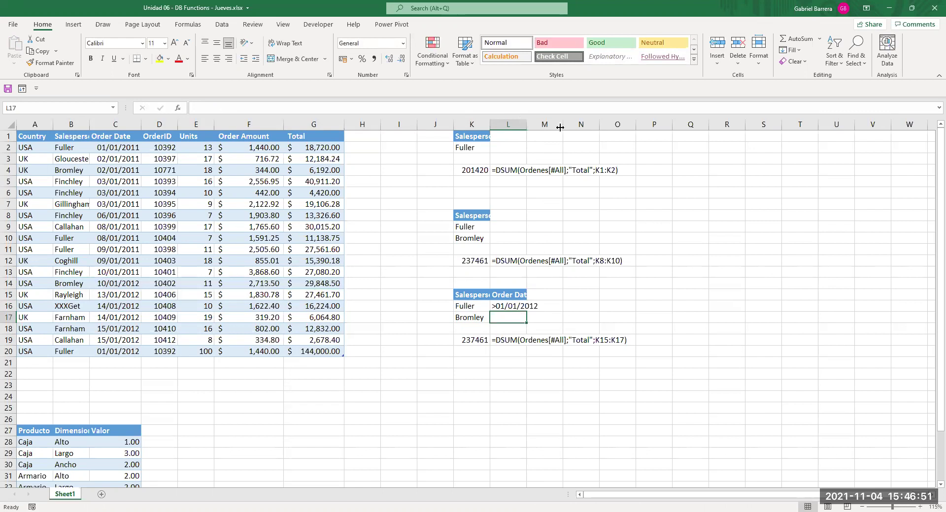
left_click_drag(561, 127, 559, 127)
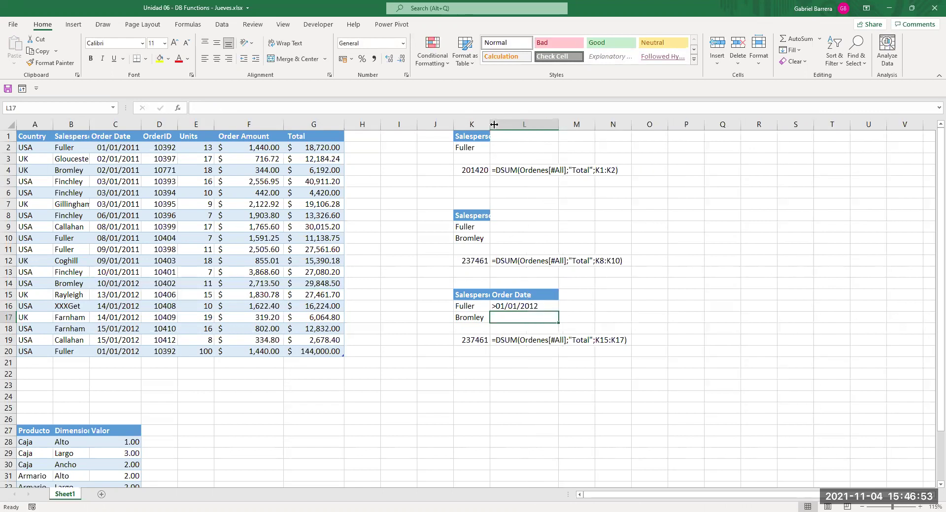
double_click(510, 127)
- Extend the criteria range of the DSUM formula in K19 to K15:L17
double_click(480, 340)
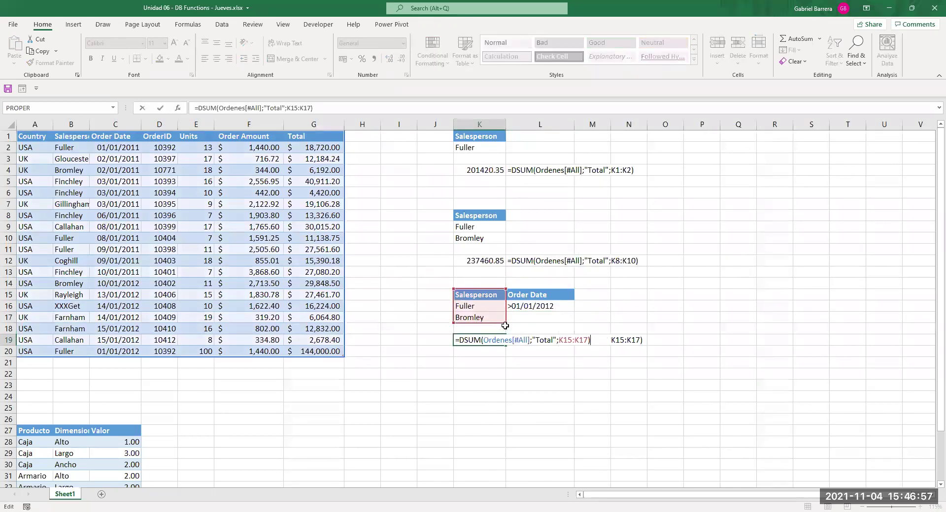
left_click_drag(505, 321, 551, 317)
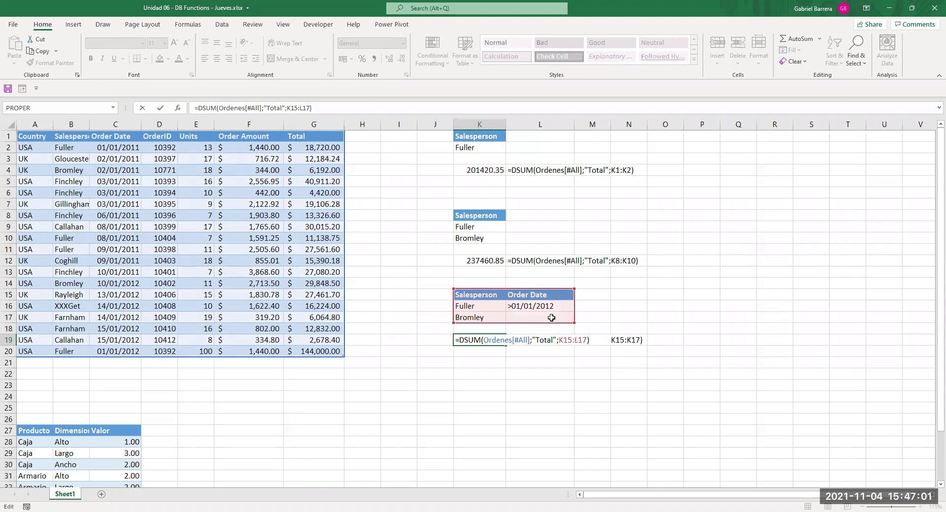
key("Return")
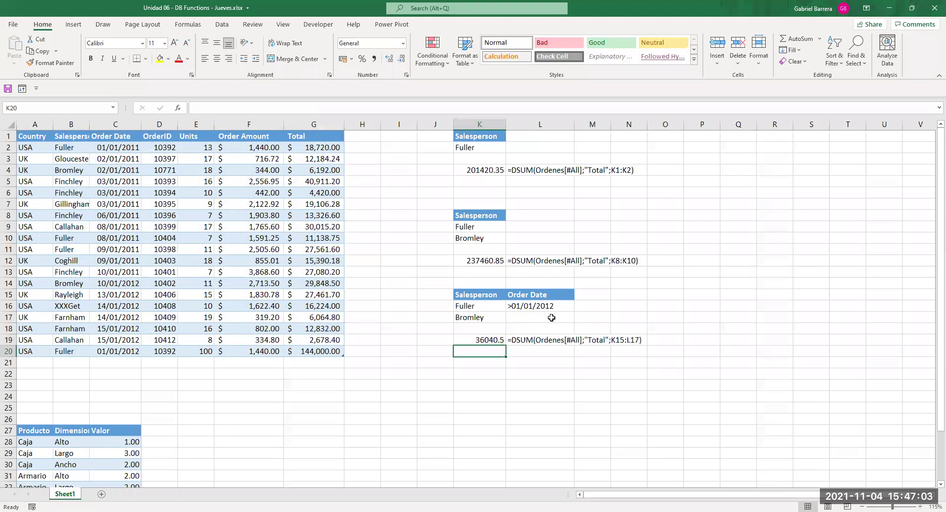
- Examine the third block's criteria rows against the two salespeople's orders, selecting matching totals in column G to check their sum
left_click(476, 305)
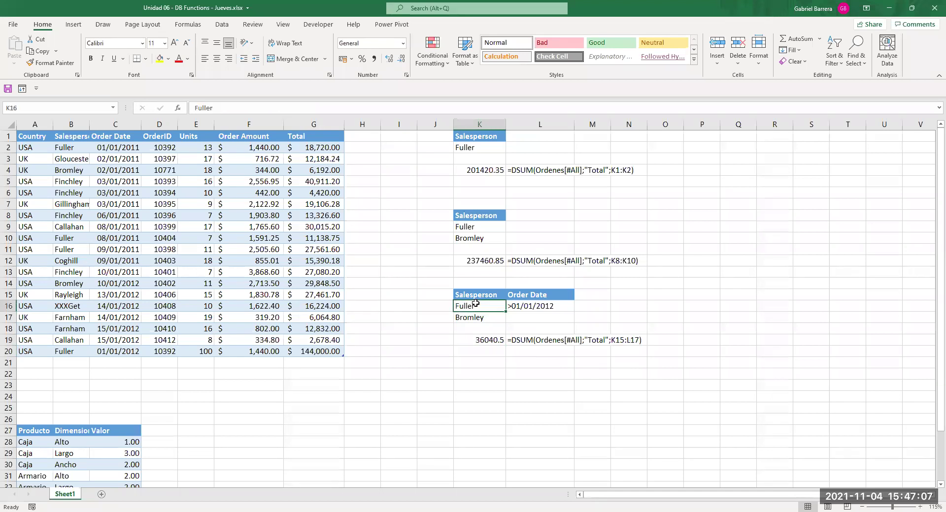
left_click(533, 304)
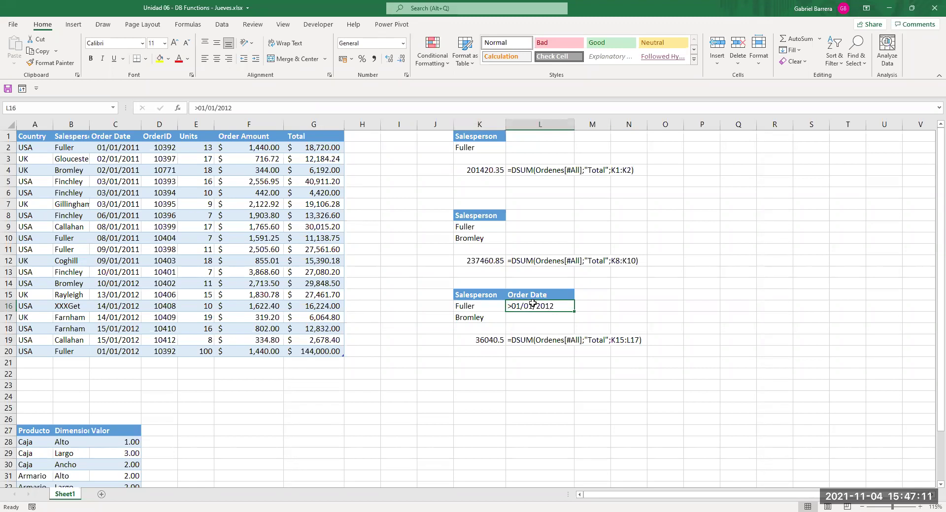
left_click(479, 314)
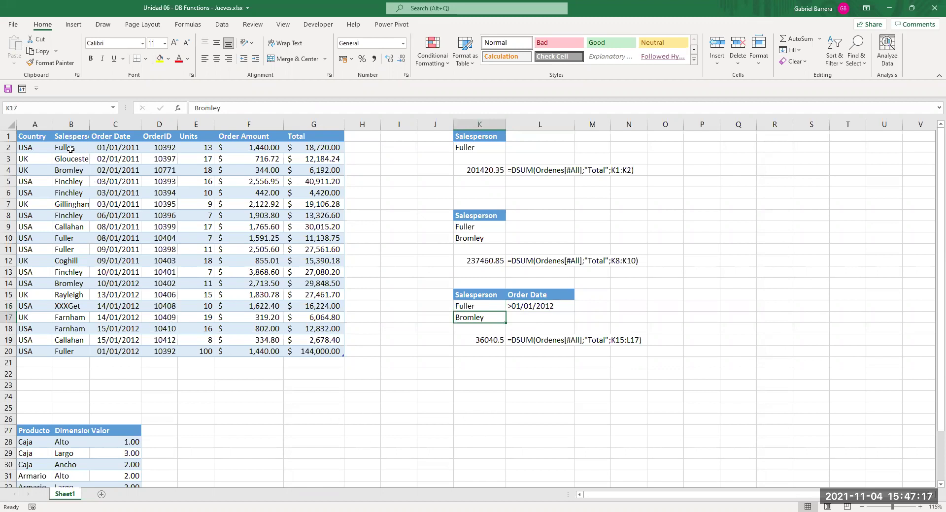
left_click_drag(70, 146, 329, 151)
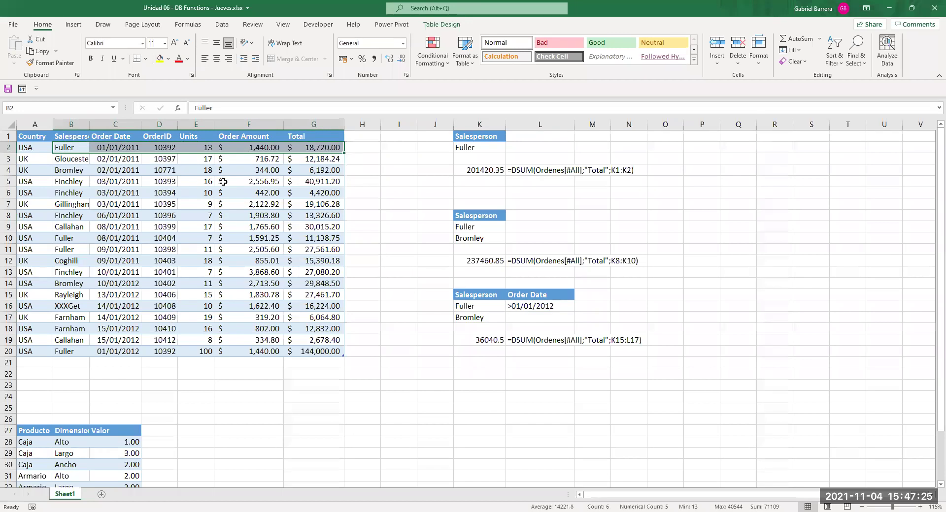
left_click(65, 172)
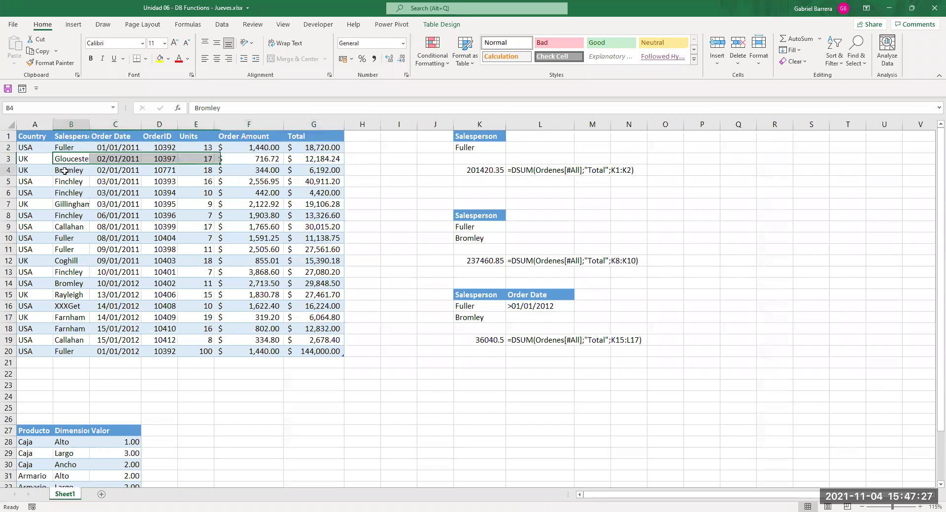
left_click(327, 169)
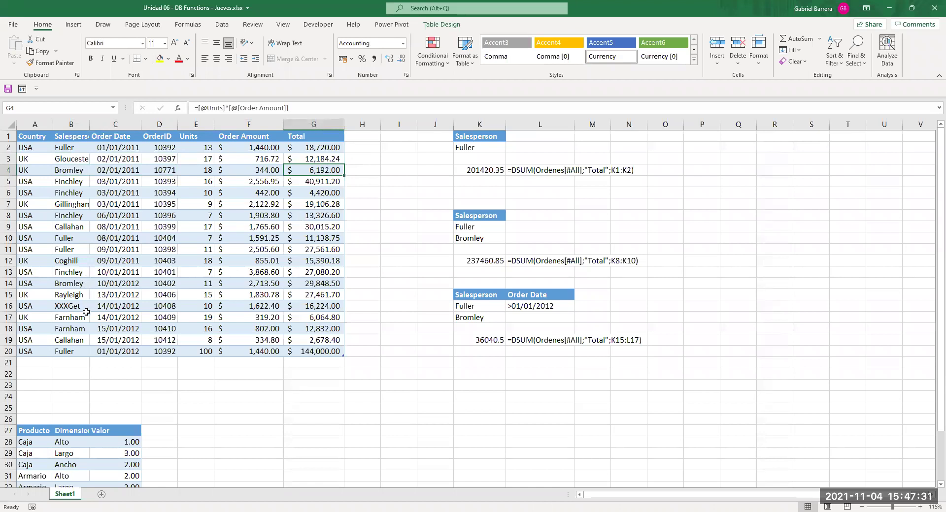
left_click(322, 283, "ctrl")
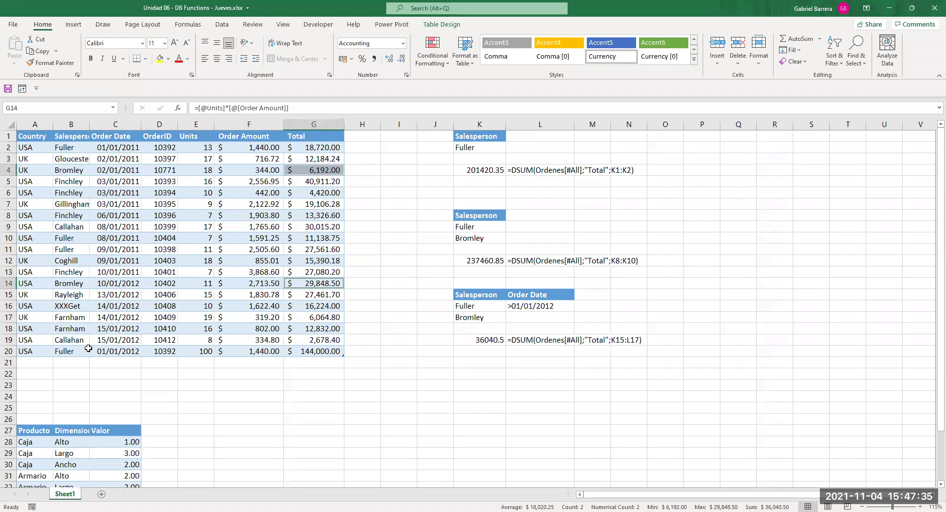
left_click(326, 352, "ctrl")
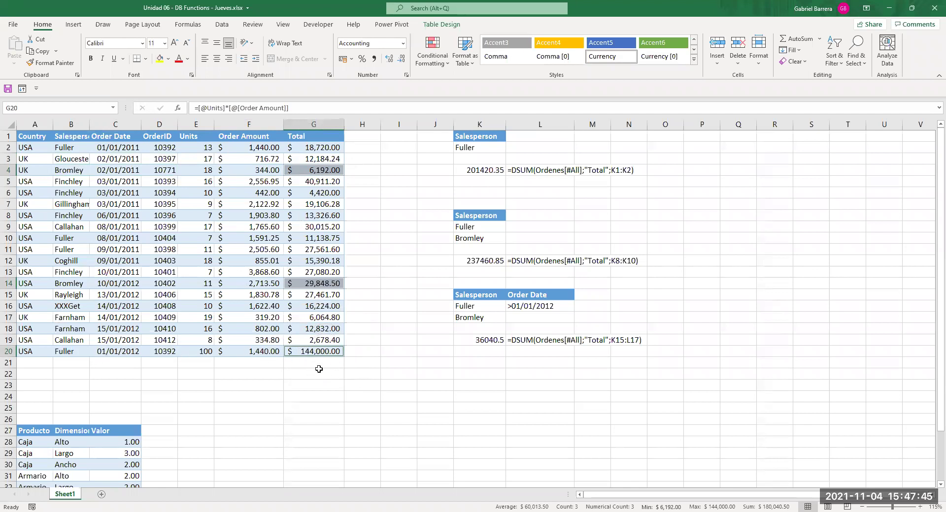
left_click(318, 353, "ctrl")
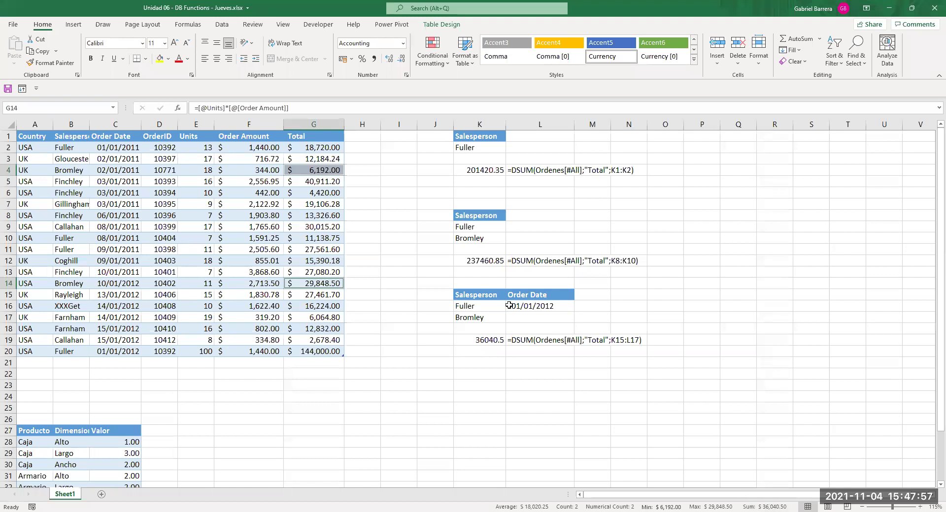
- Change the Order Date criterion in L16 to >=01/01/2012
left_click(547, 307)
key("F2")
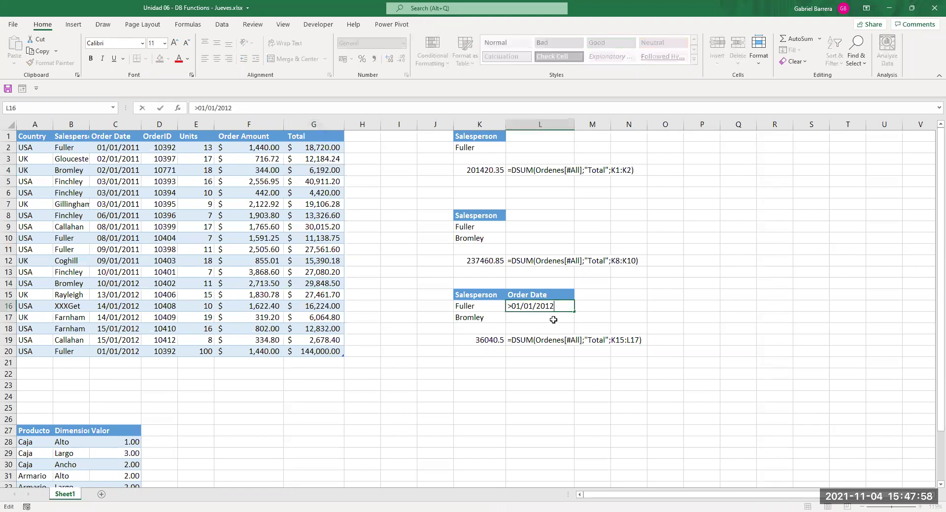
left_click(513, 306)
type("=")
key("Return")
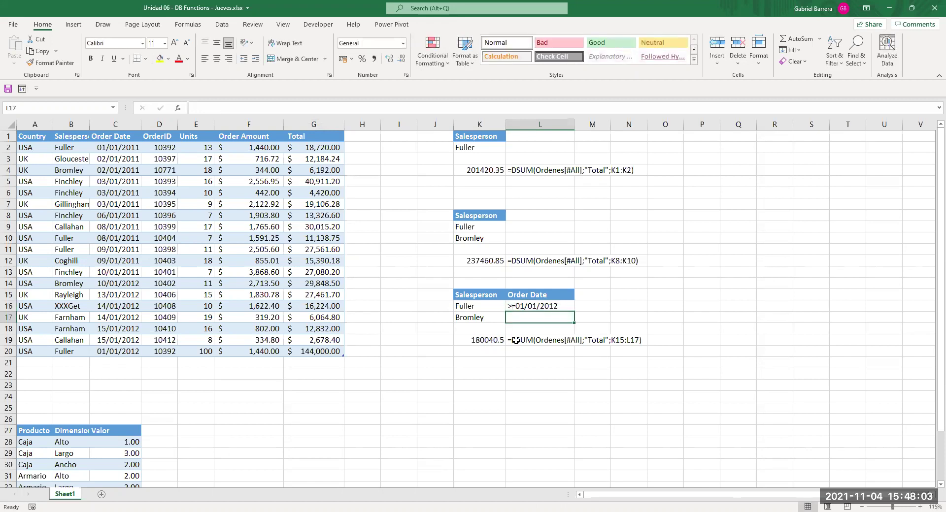
- Examine how the salesperson and date criteria combine within row 16 and across rows 16 and 17 of the third block
left_click(320, 353)
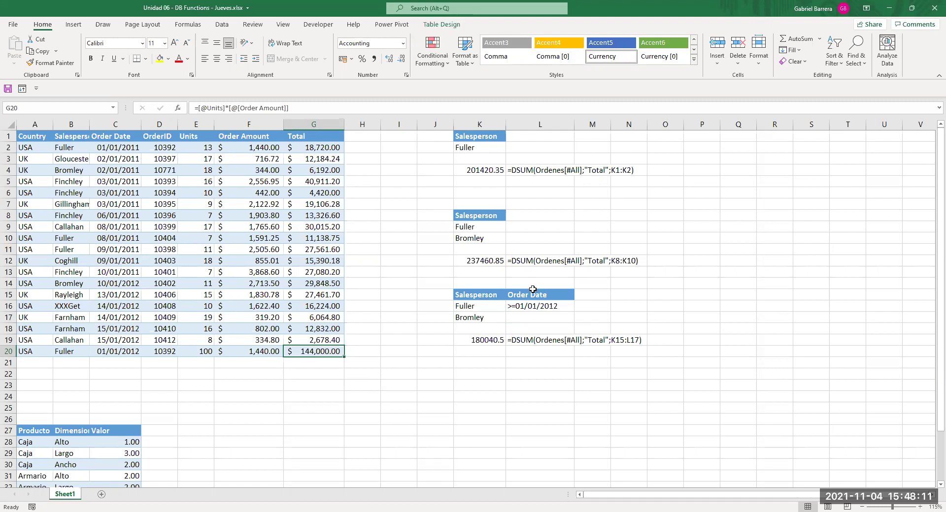
left_click(487, 297)
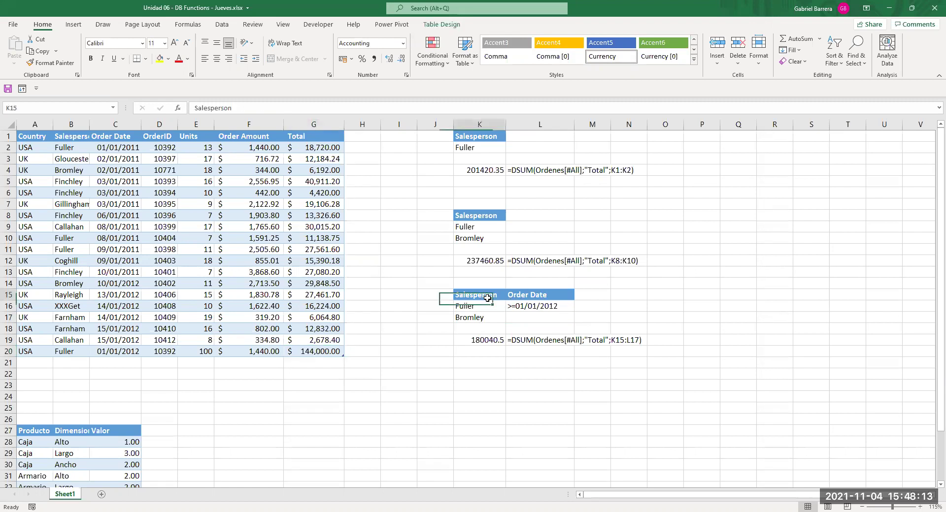
left_click_drag(488, 306, 530, 306)
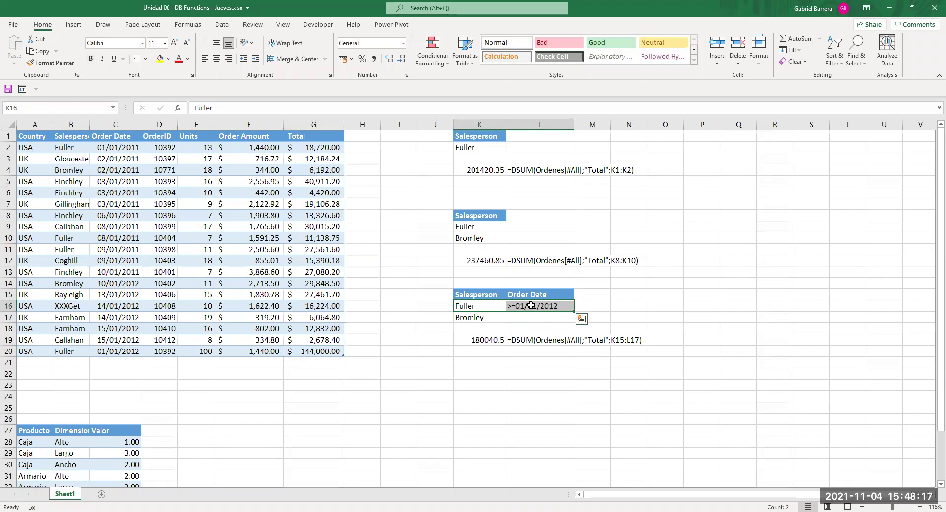
left_click(481, 317)
left_click(459, 309)
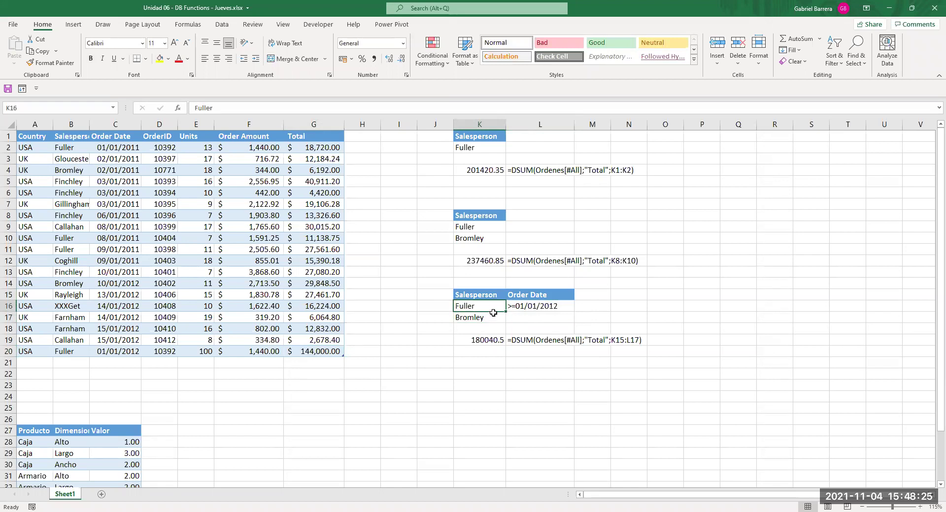
left_click_drag(481, 305, 547, 309)
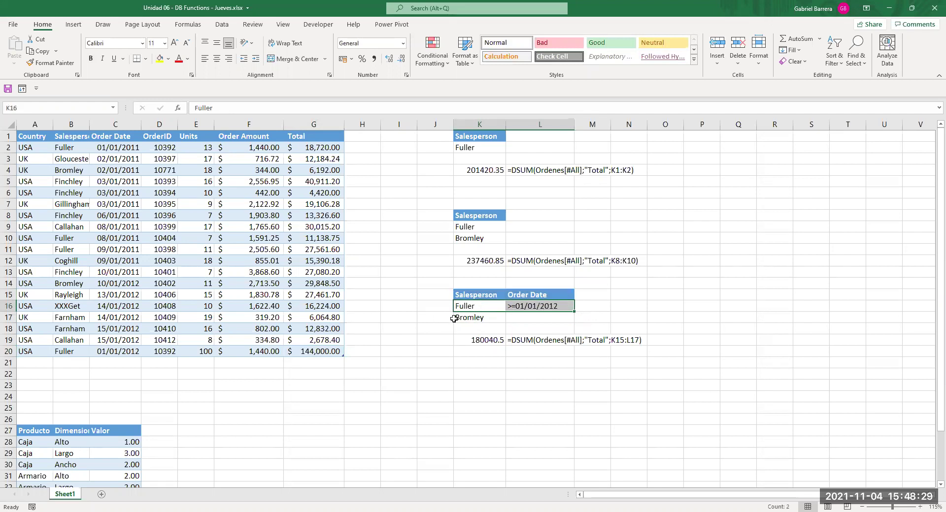
left_click(545, 318)
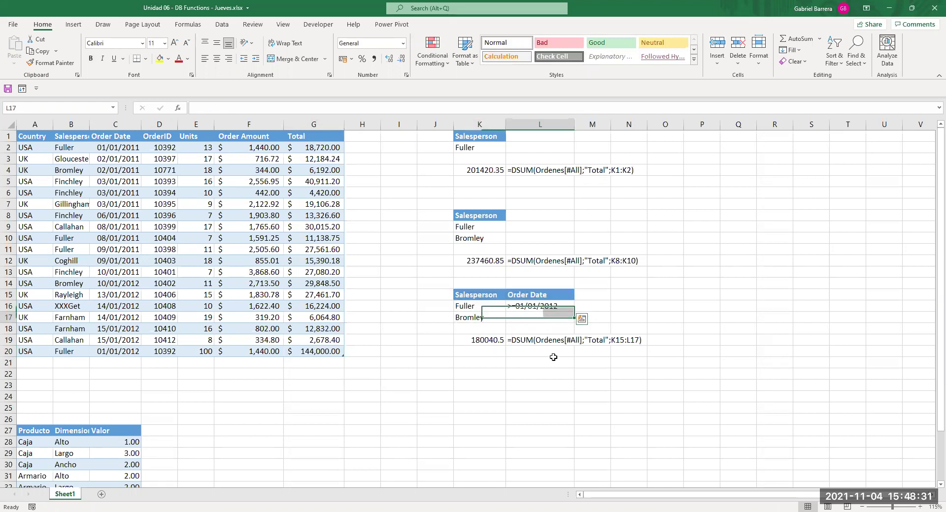
left_click(528, 343)
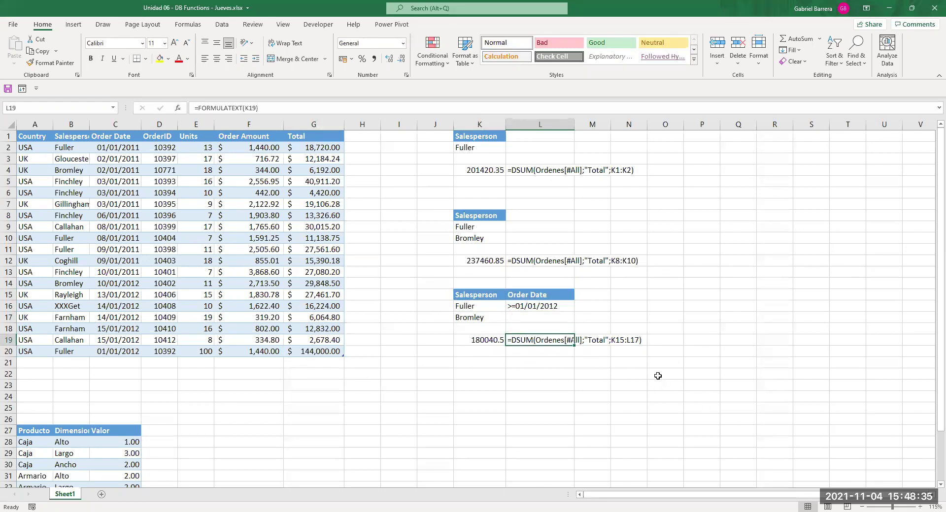
left_click_drag(495, 297, 536, 317)
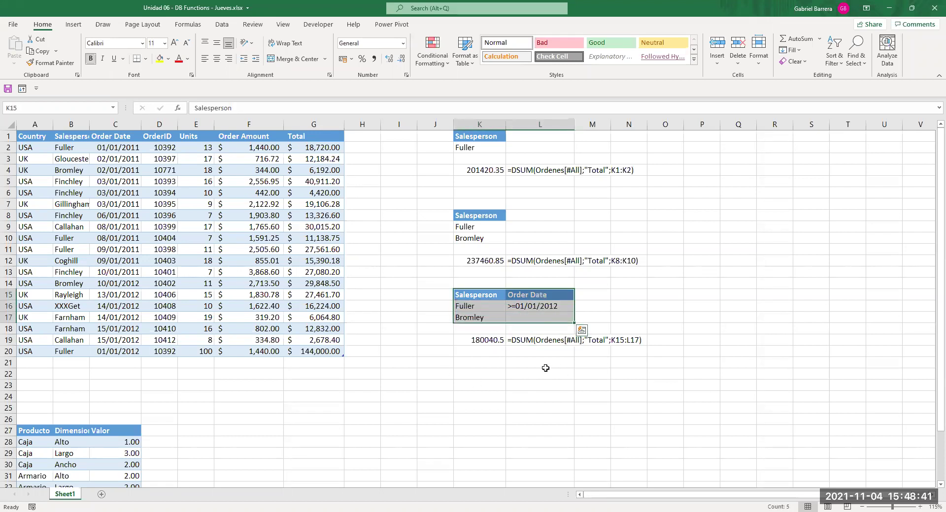
left_click(469, 307)
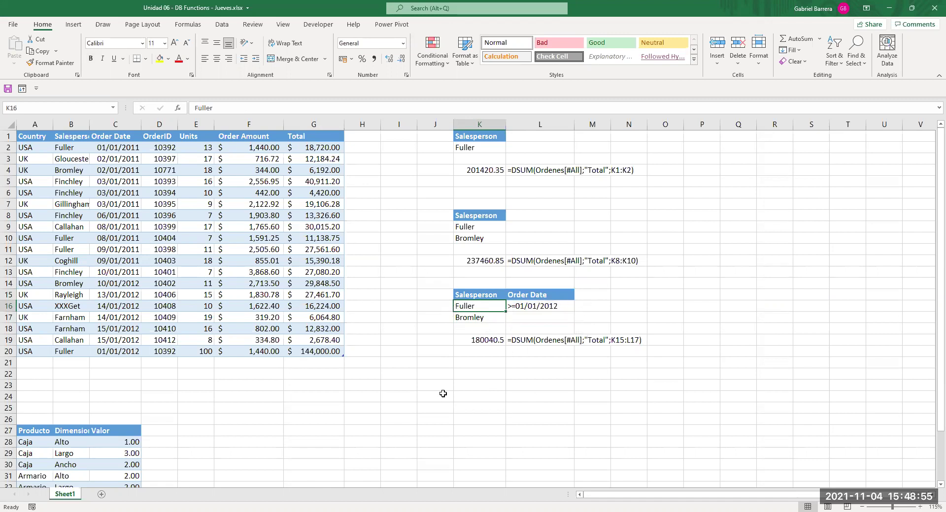
- Copy the DSUM formula and its formula text from K19:L19 into rows 20, 21 and 22
left_click(523, 340)
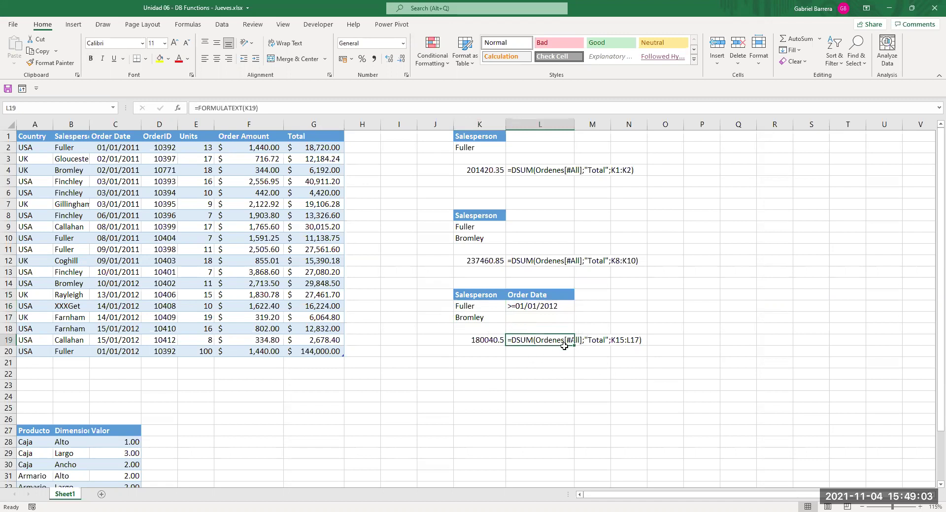
left_click(486, 341, "shift")
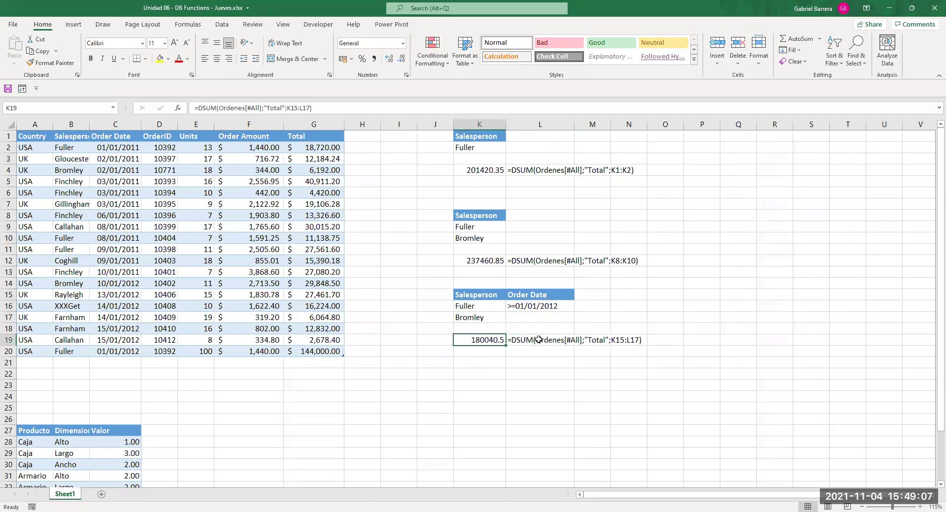
key("ctrl+c")
left_click(491, 349)
key("ctrl+v")
key("Down")
key("ctrl+v")
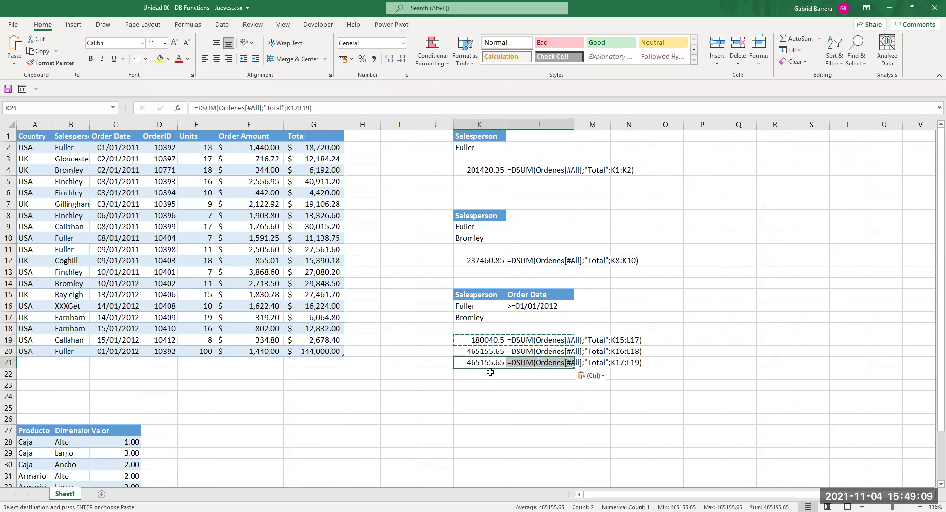
key("Down")
key("ctrl+v")
key("Escape")
- Make the criteria range of the DSUM formula in K19 absolute as $K$15:$L$17
double_click(484, 338)
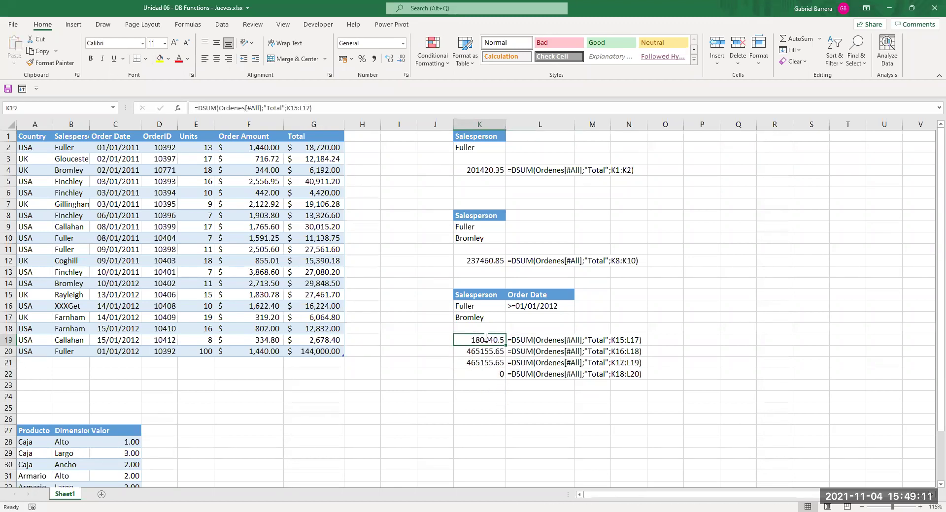
left_click(567, 342)
key("F4")
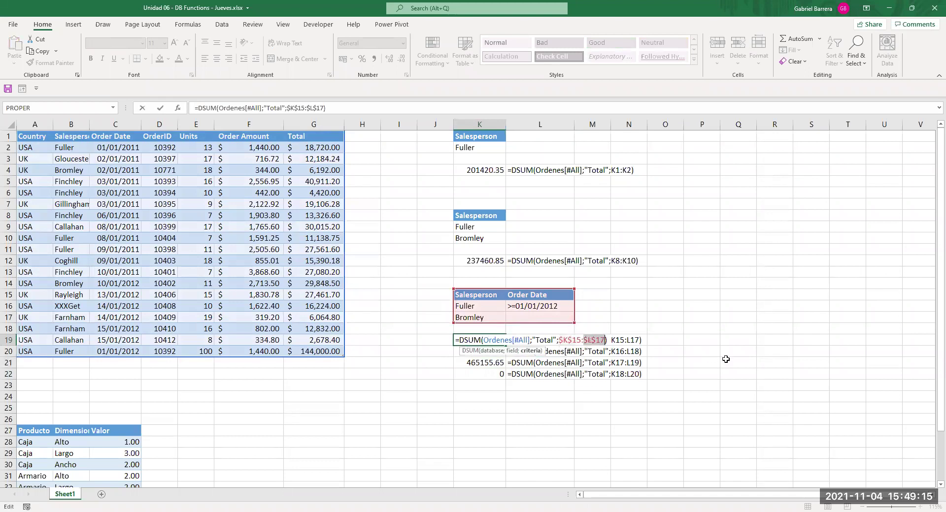
key("ctrl+Return")
- Copy the formula with the absolute criteria range from K19 into K20, K21 and K22
key("ctrl+c")
key("Down")
key("ctrl+v")
key("Down")
key("ctrl+v")
key("Down")
key("ctrl+v")
key("Escape")
- Change the function of the copied formula in K20 from DSUM to DCOUNT
double_click(481, 353)
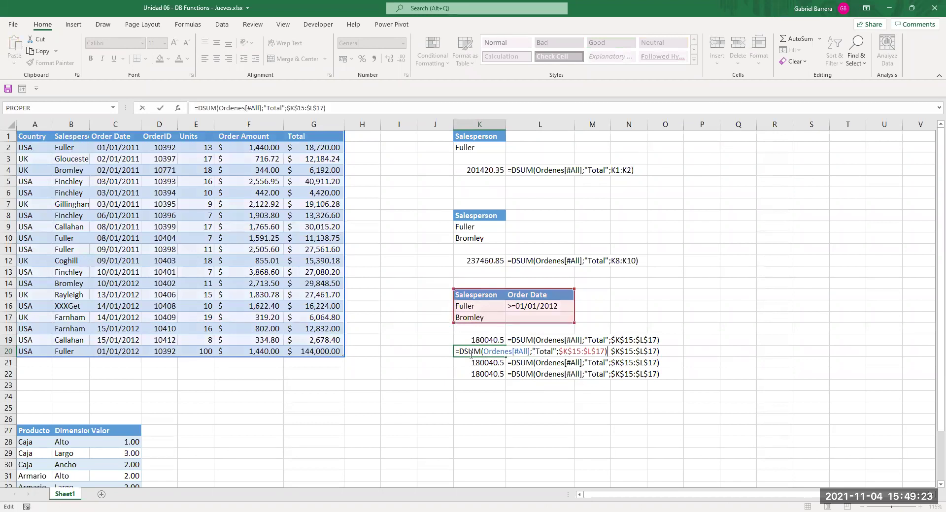
left_click(464, 353)
key("Delete")
key("Delete")
key("Delete")
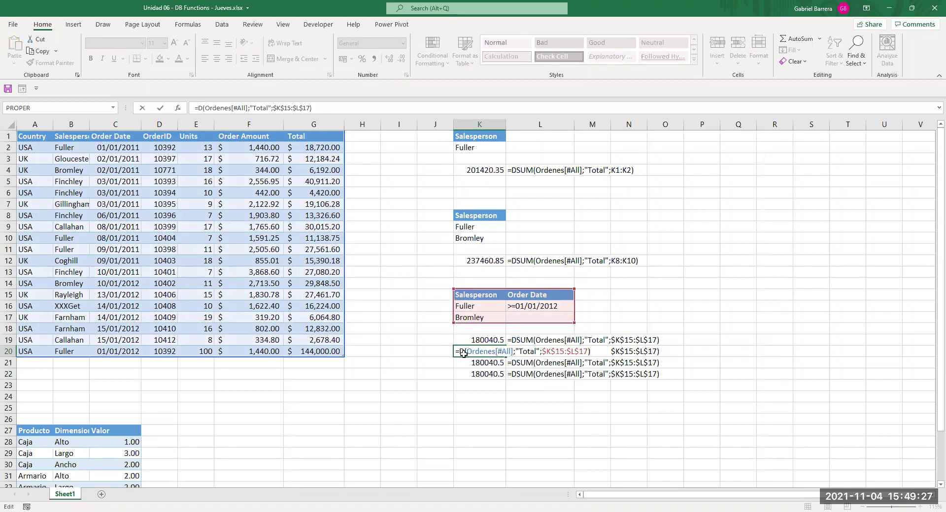
type("coun")
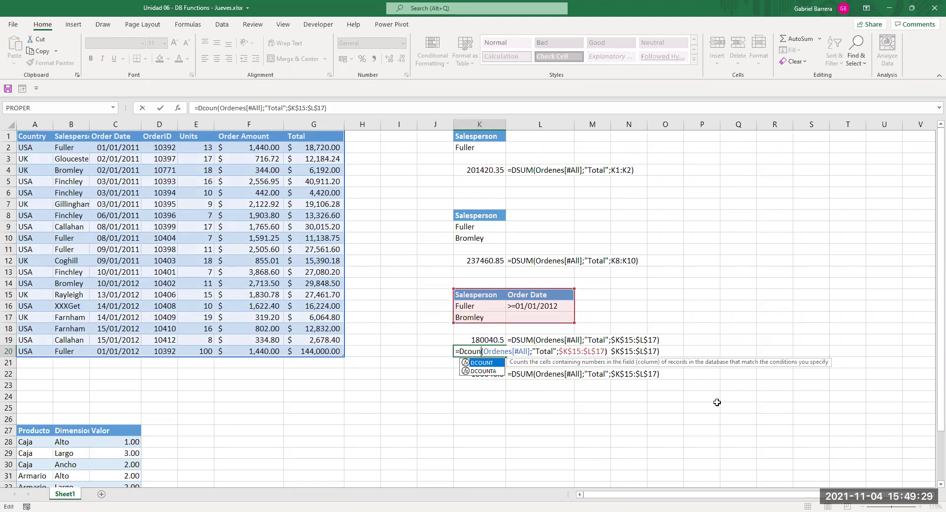
type("t")
key("Return")
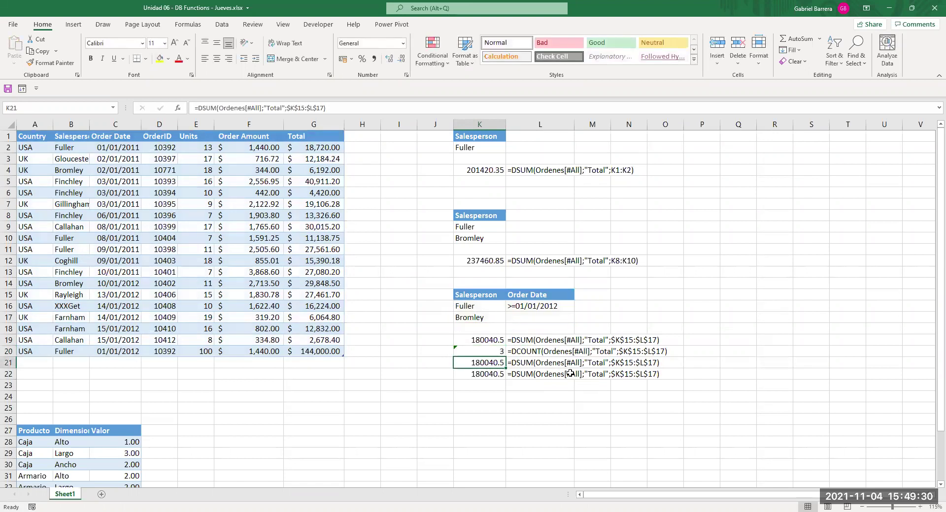
left_click(499, 351)
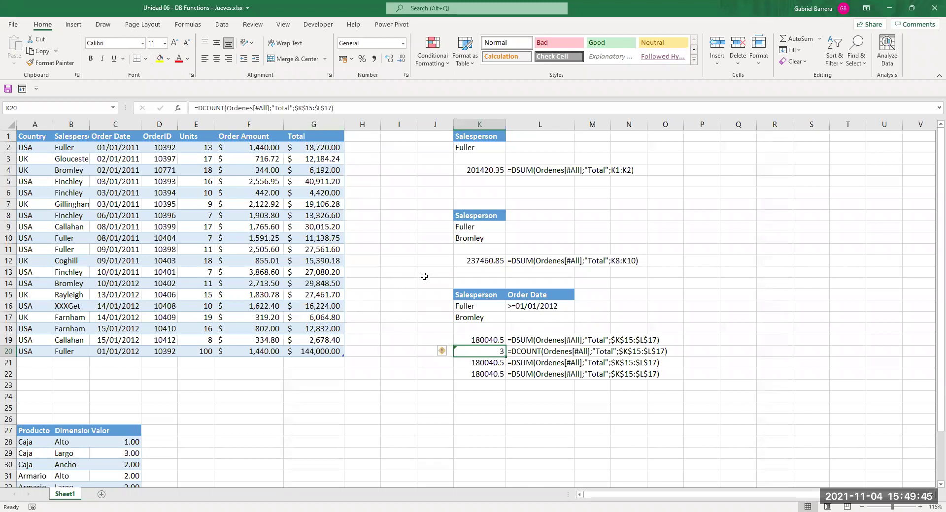
left_click(490, 366)
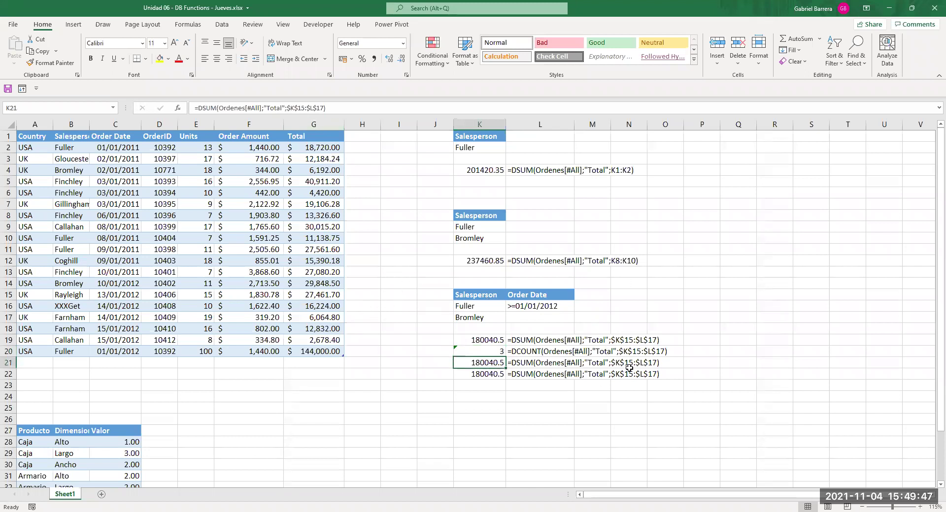
type("=")
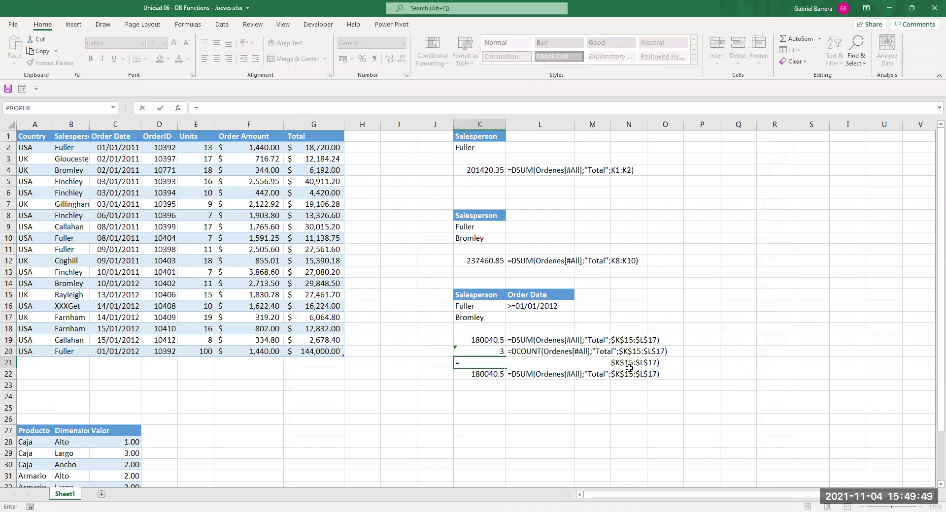
type("D")
key("Escape")
key("Escape")
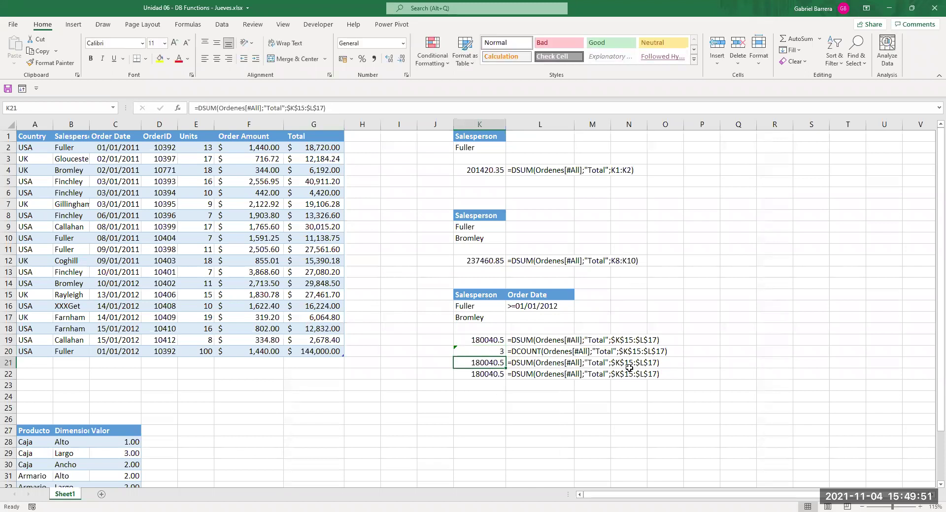
- Change the function of the copied formula in K21 from DSUM to DCOUNTA
key("F2")
key("Right")
key("Delete")
key("Delete")
key("Delete")
type("c")
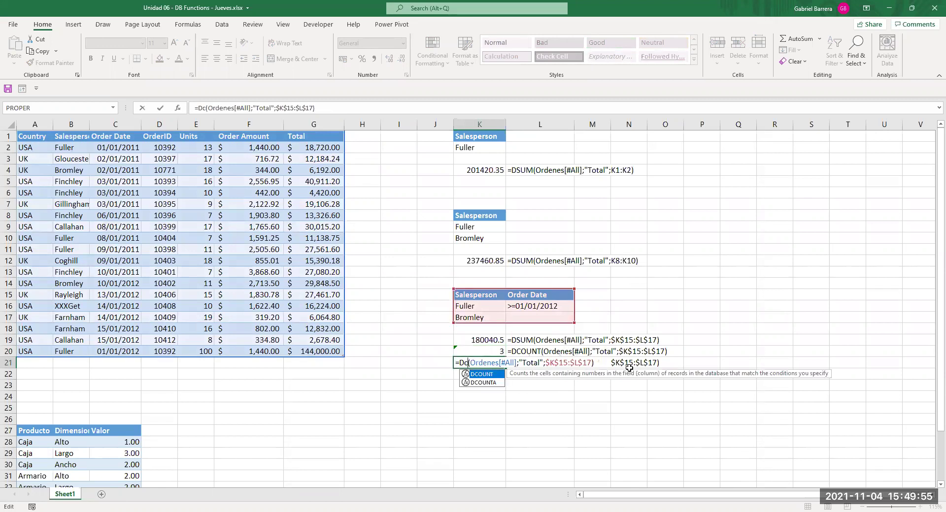
key("Down")
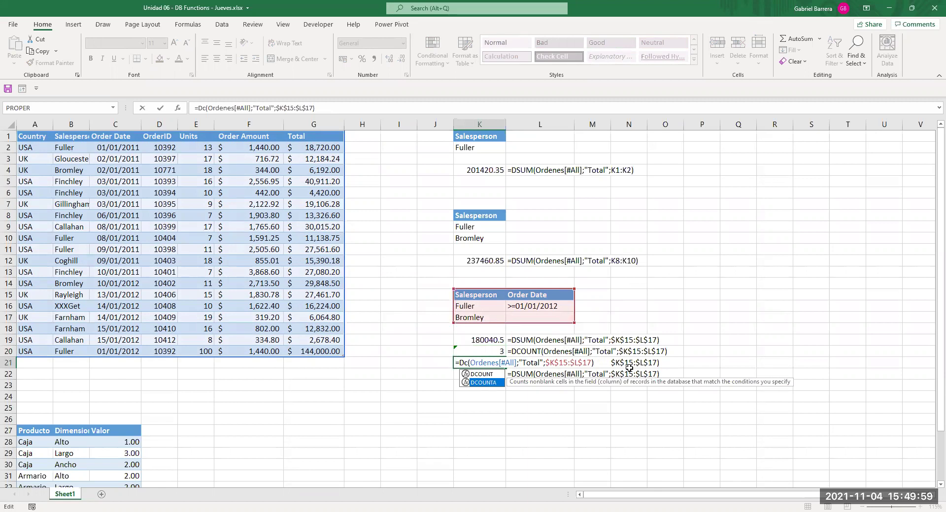
key("Tab")
key("ctrl+Return")
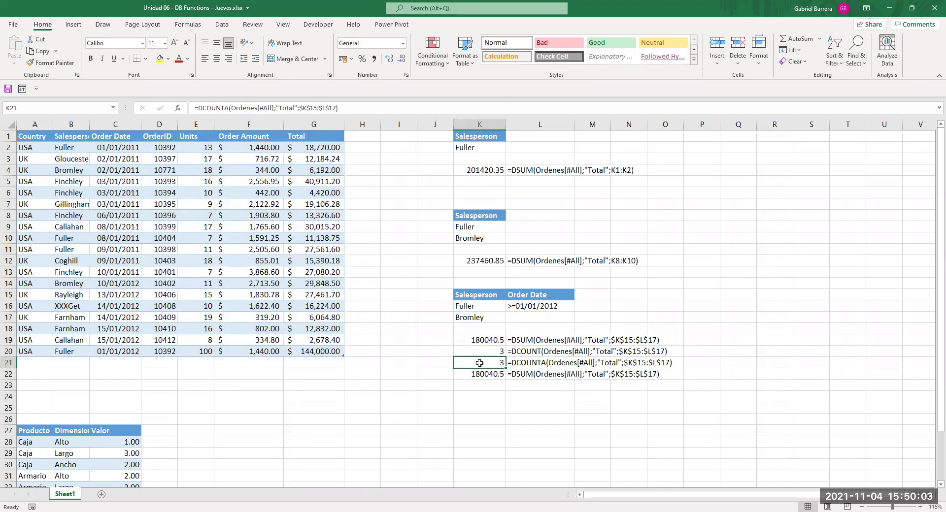
- Overwrite the Total formula in G20, the last row of the Ordenes table, with the character ç
left_click(317, 352)
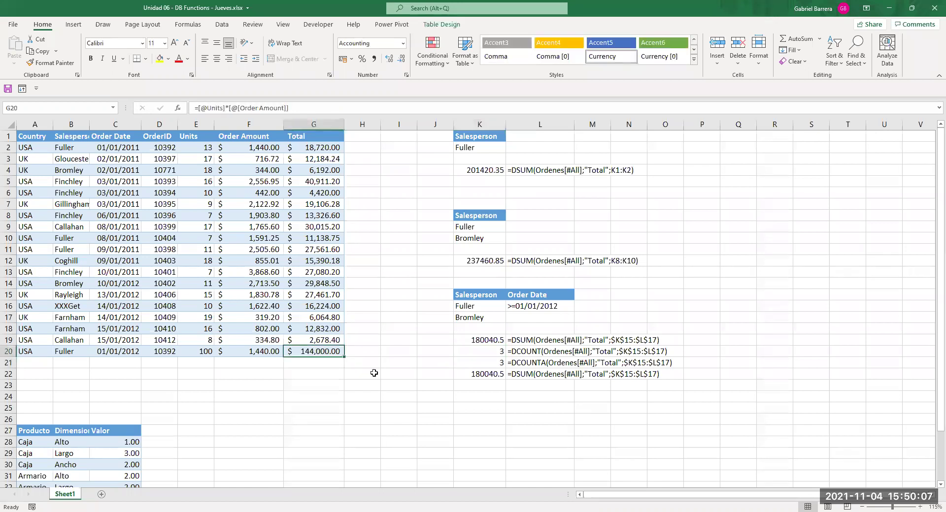
key("Delete")
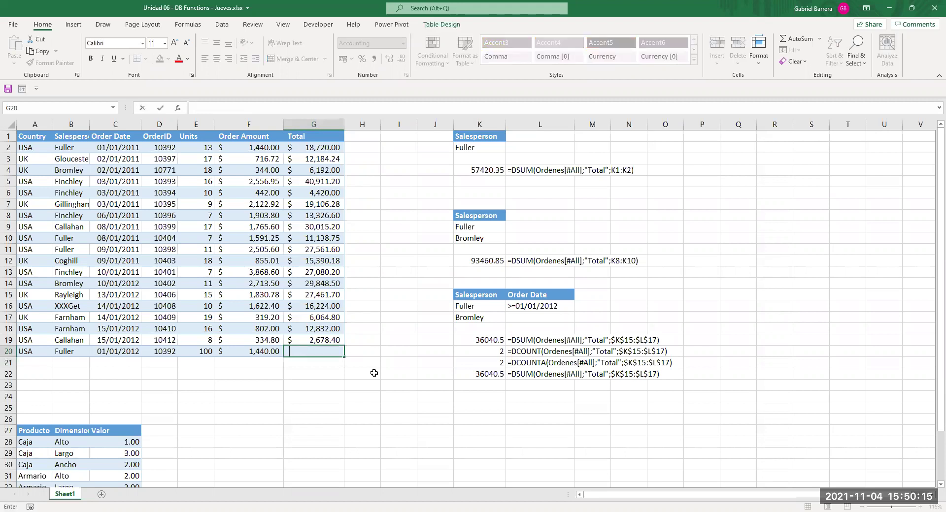
key("Return")
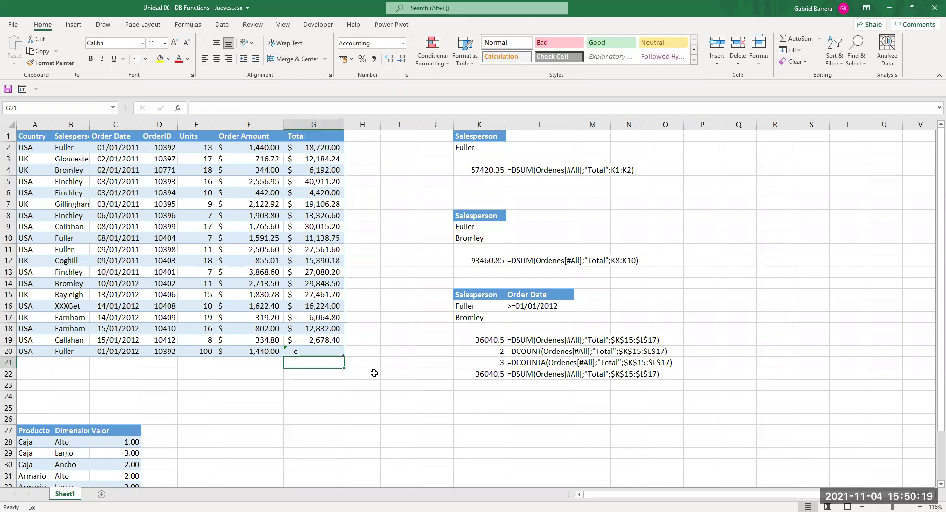
- Replace the character in G20 with a blank space and compare the DCOUNT and DCOUNTA results in rows 20 and 21
left_click(336, 351)
key("BackSpace")
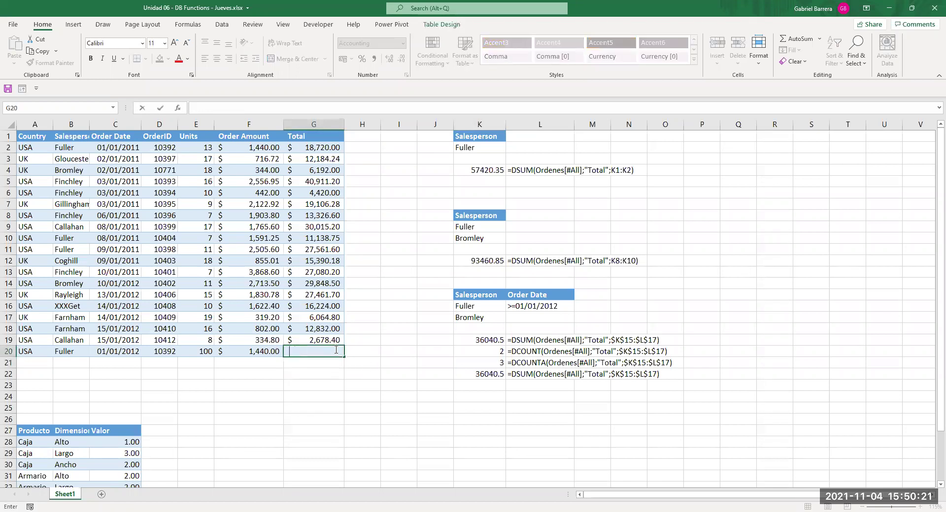
key("Return")
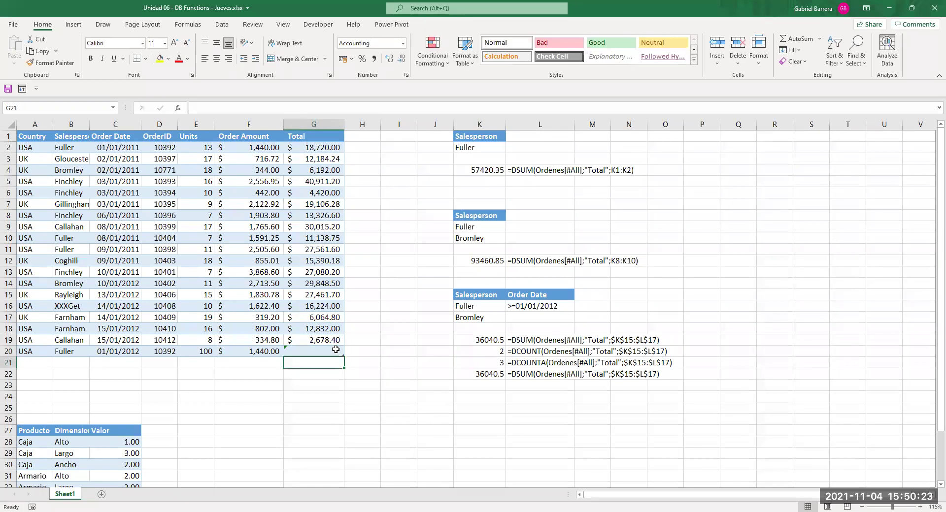
left_click(336, 350)
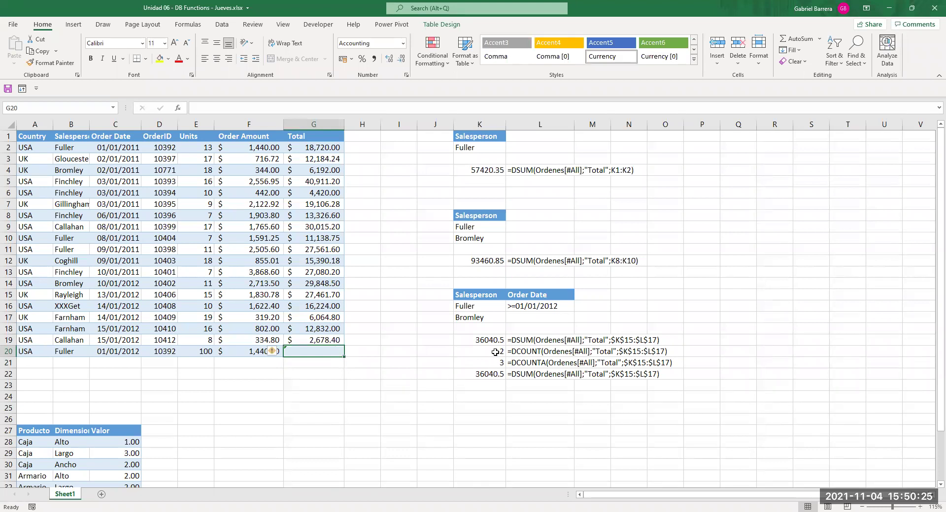
left_click(528, 353)
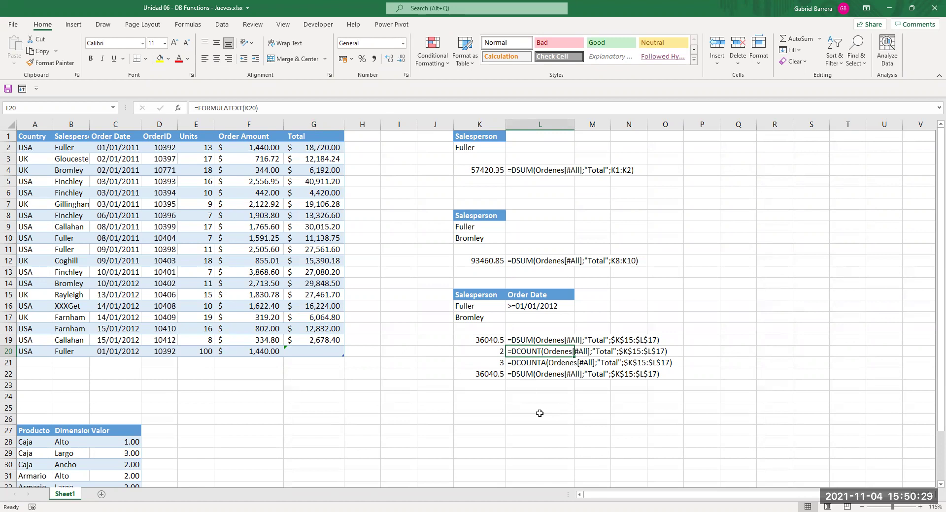
left_click_drag(480, 352, 547, 353)
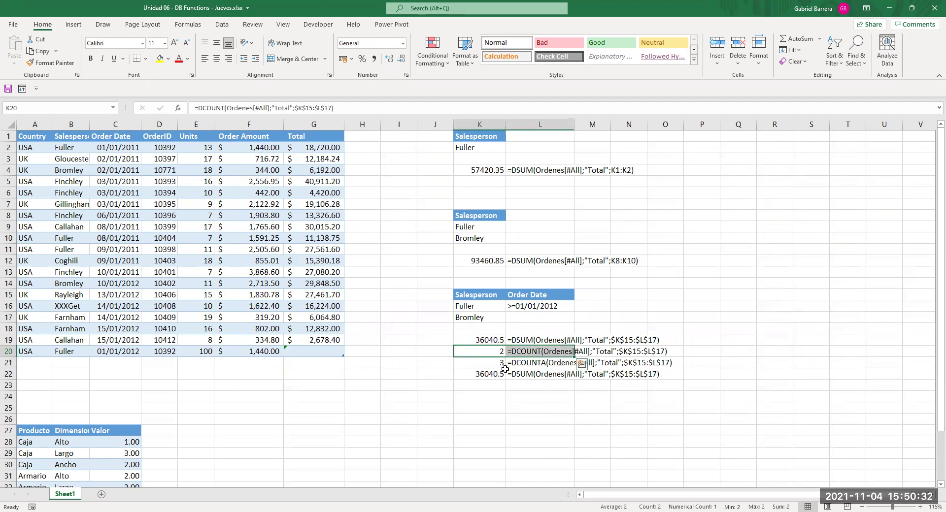
left_click(528, 364)
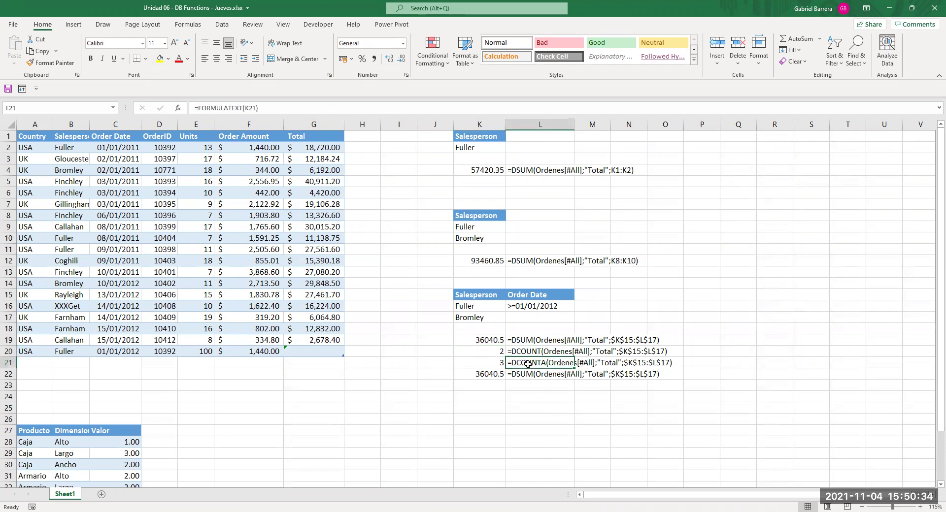
left_click(489, 363)
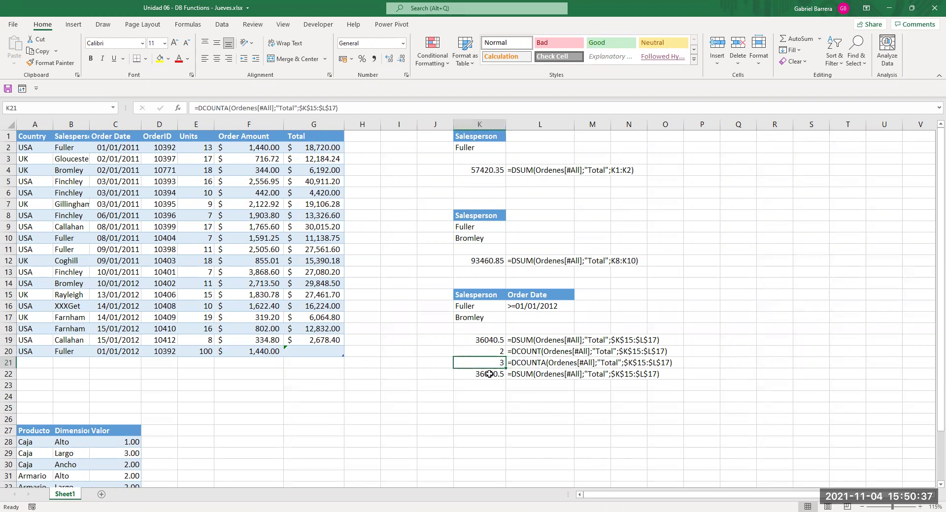
left_click(543, 364)
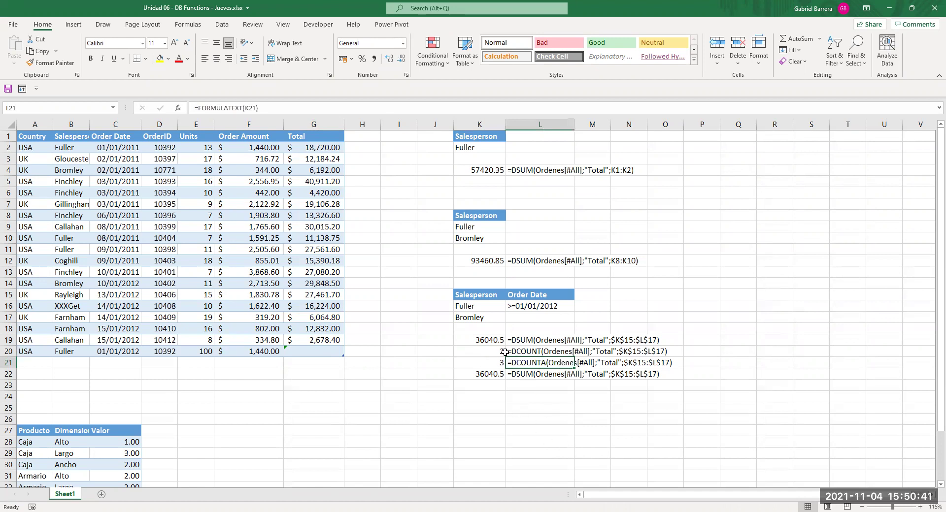
- Clear G20 and restore its Total formula by filling down from the cell above
left_click(312, 351)
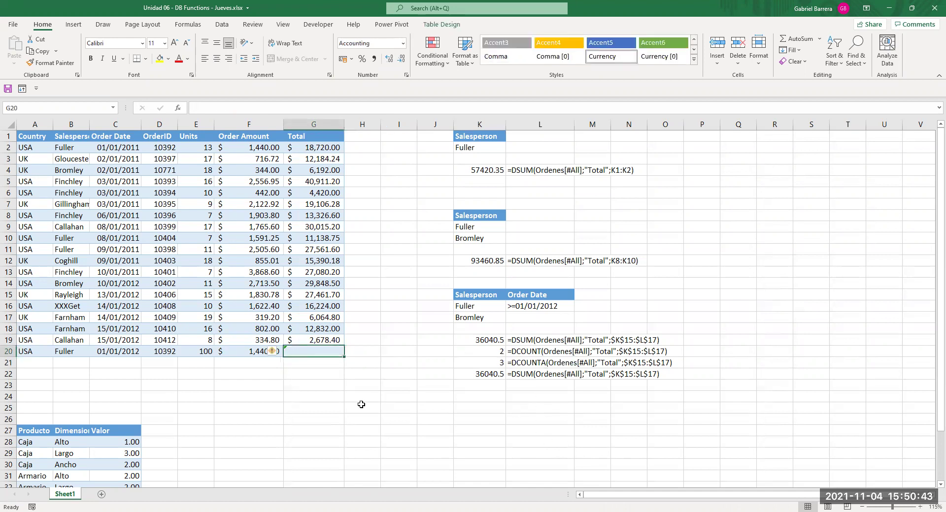
key("Delete")
key("ctrl+d")
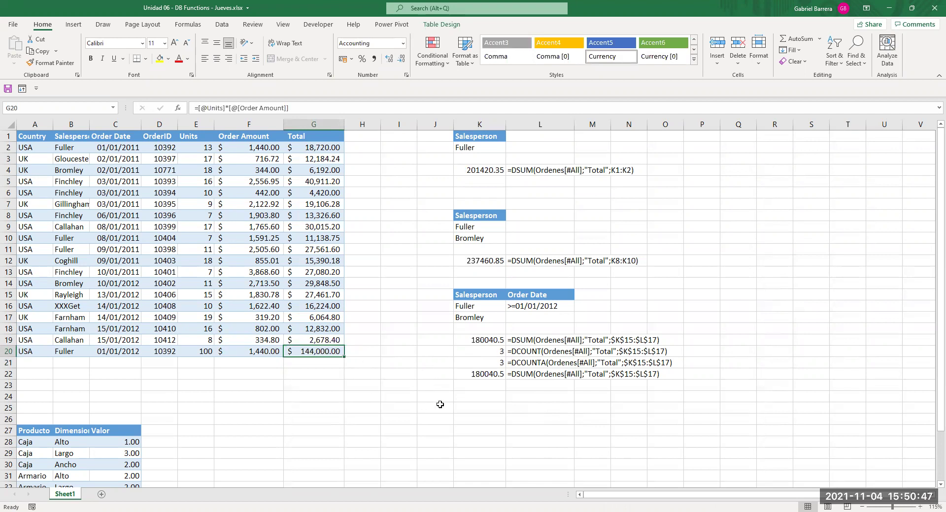
- Change the function in K22 from DSUM to DAVERAGE and compare it with the sum in K19 and the count in K20
left_click(486, 376)
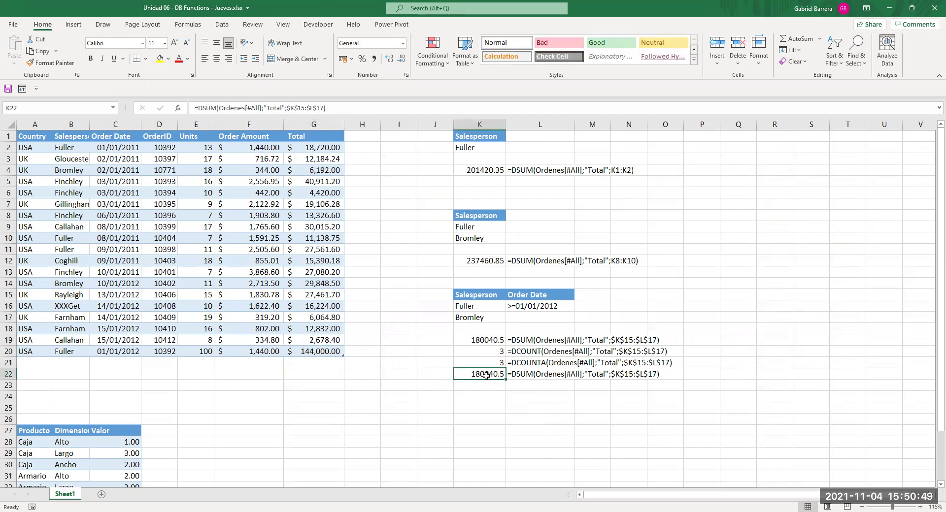
double_click(486, 375)
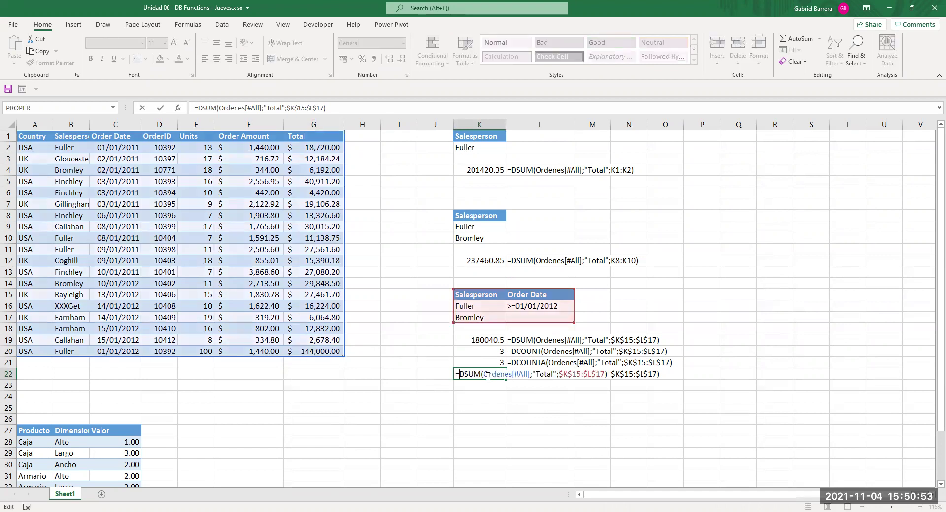
type("DAVERAGE(")
key("Delete")
key("Delete")
key("Delete")
key("Delete")
key("Delete")
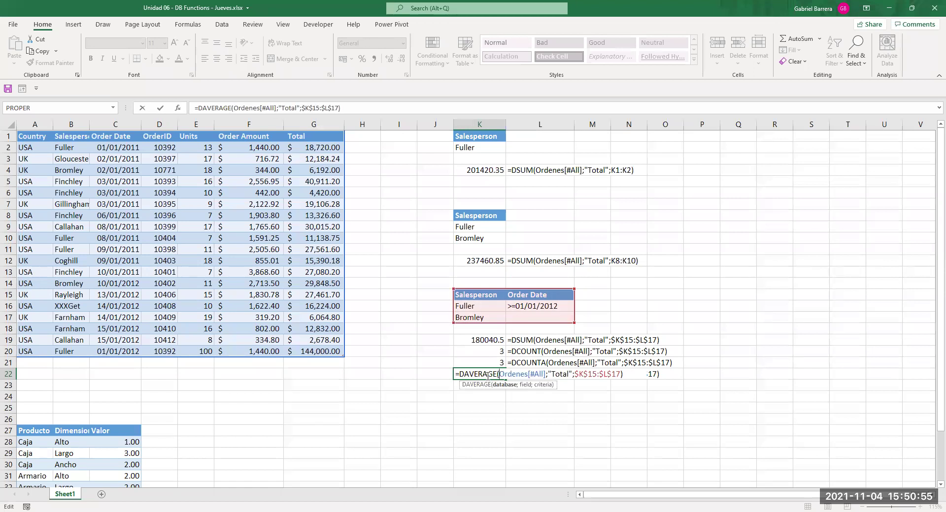
key("Return")
left_click(486, 376)
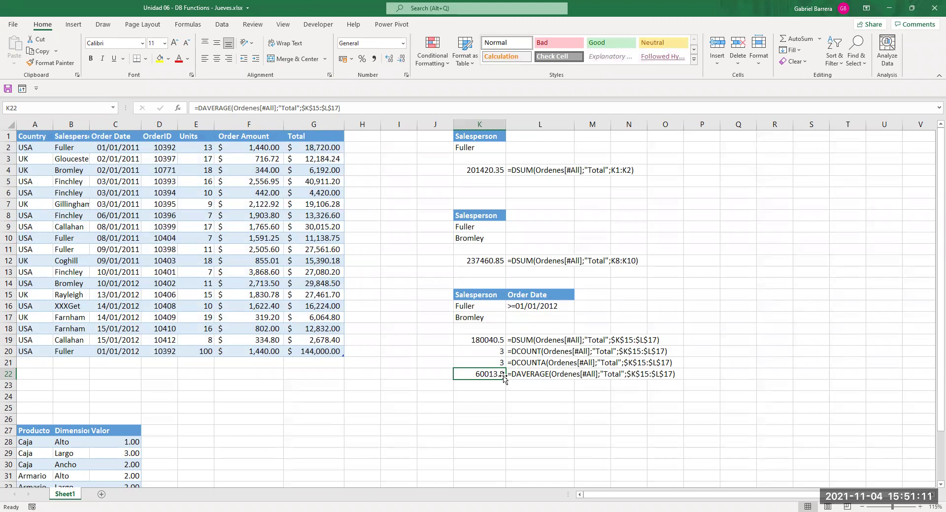
left_click(479, 340)
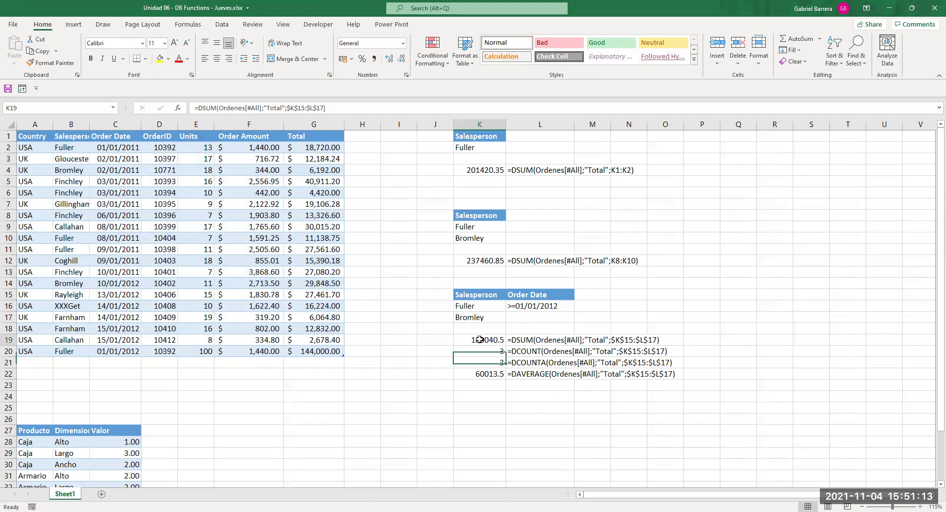
left_click(487, 351)
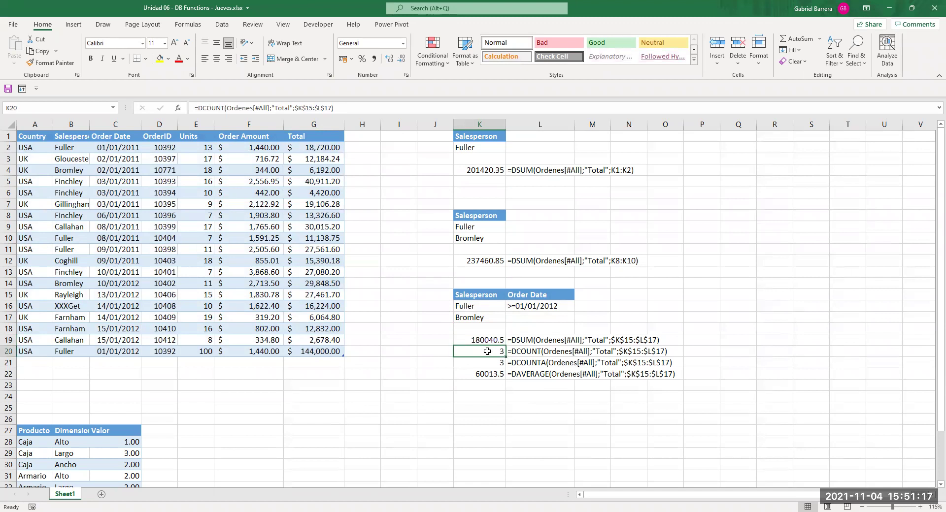
- Copy the DAVERAGE formula and its formula text from K22:L22 into rows 23 and 24
left_click(492, 386)
left_click(491, 374)
key("shift+Right")
key("ctrl+c")
key("Down")
key("ctrl+v")
key("Down")
key("ctrl+v")
key("Escape")
- Change the function of the copied formula in K23 from DAVERAGE to DMAX
key("Up")
key("F2")
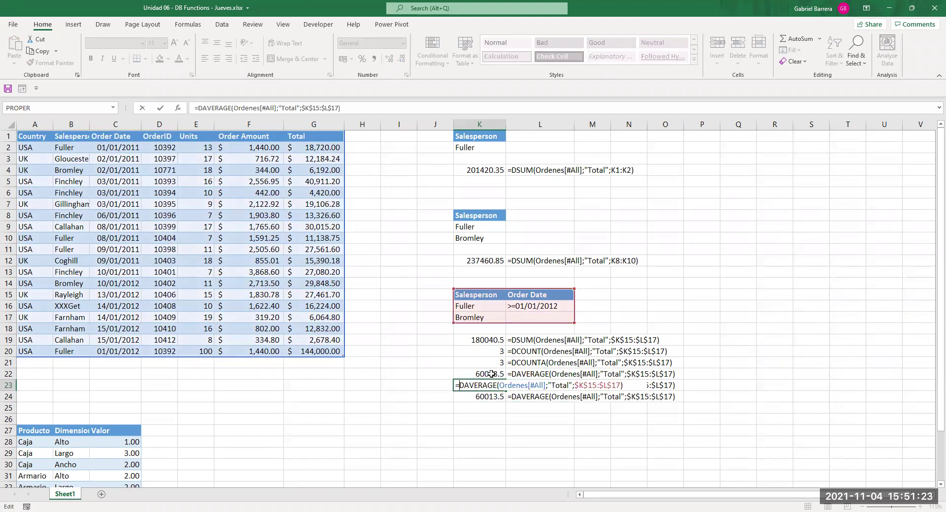
key("Right")
key("Delete")
key("Delete")
key("Delete")
key("Delete")
key("Delete")
key("Delete")
key("Delete")
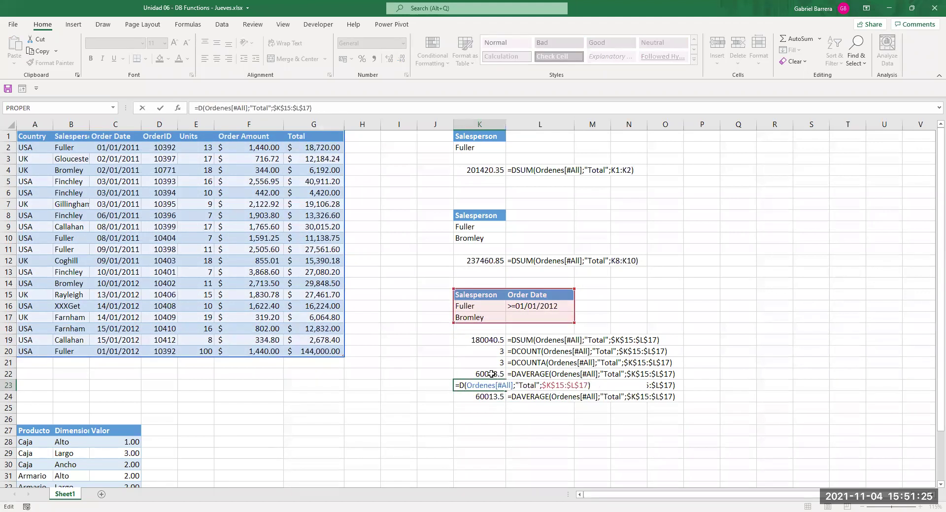
type("max")
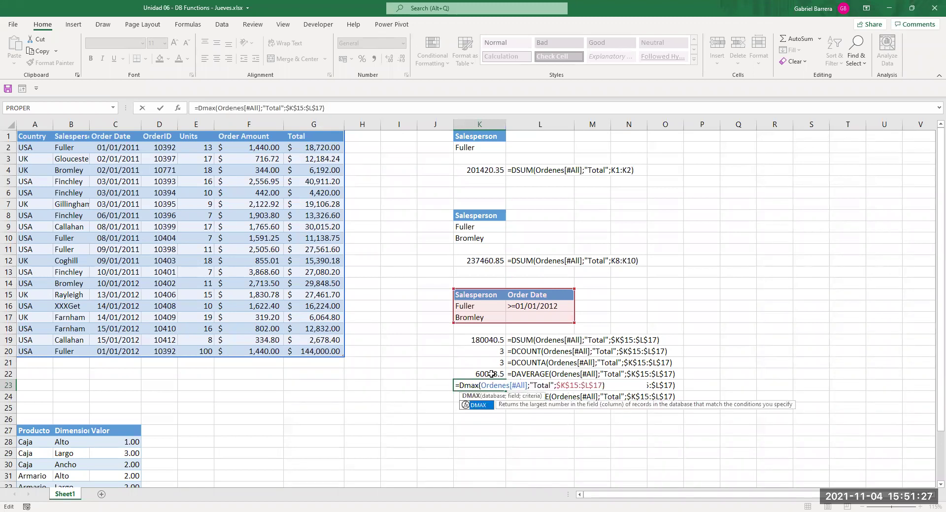
key("Return")
- Change the function of the copied formula in K24 from DAVERAGE to DMIN and review the formula texts in L19:L24
key("F2")
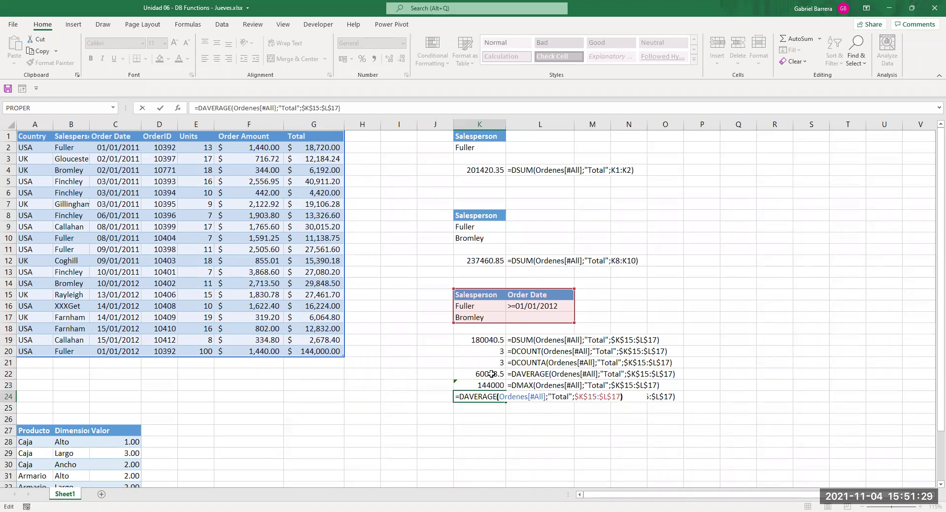
key("ctrl+shift+Left")
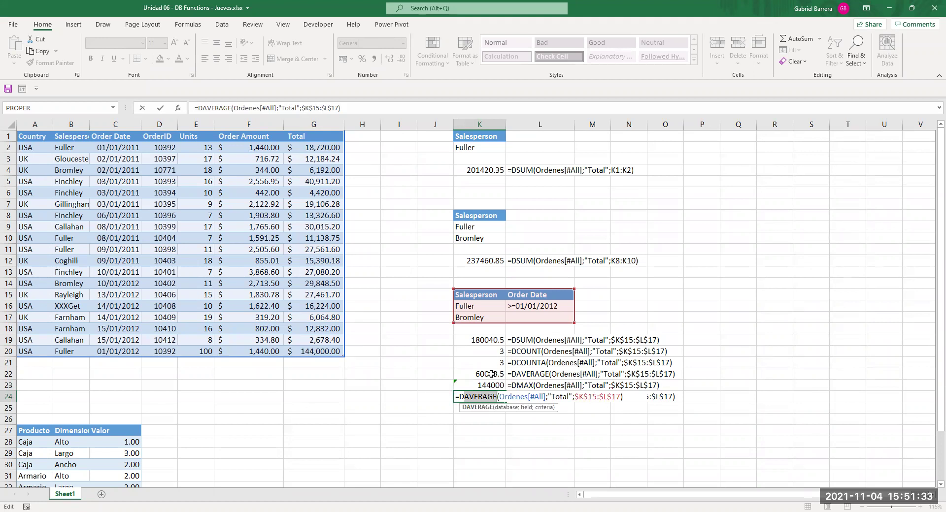
type("dmin")
key("Return")
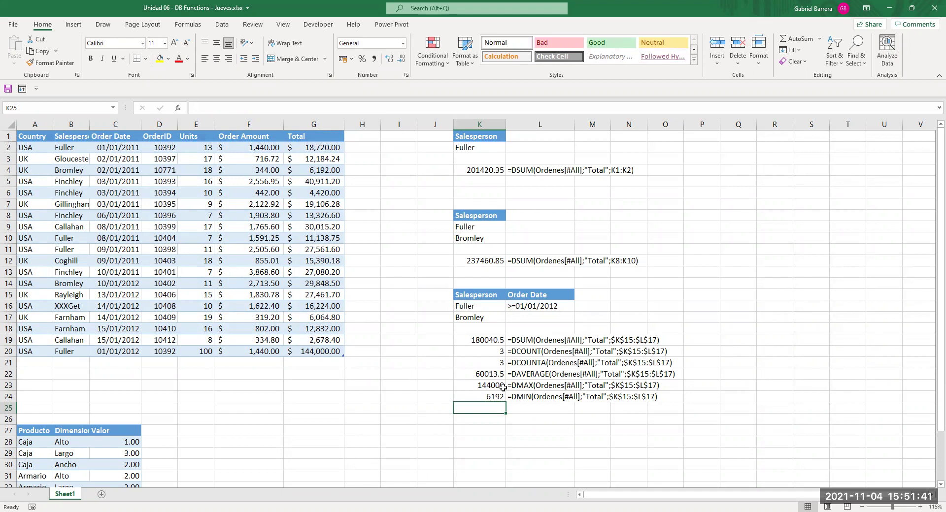
left_click_drag(529, 340, 528, 397)
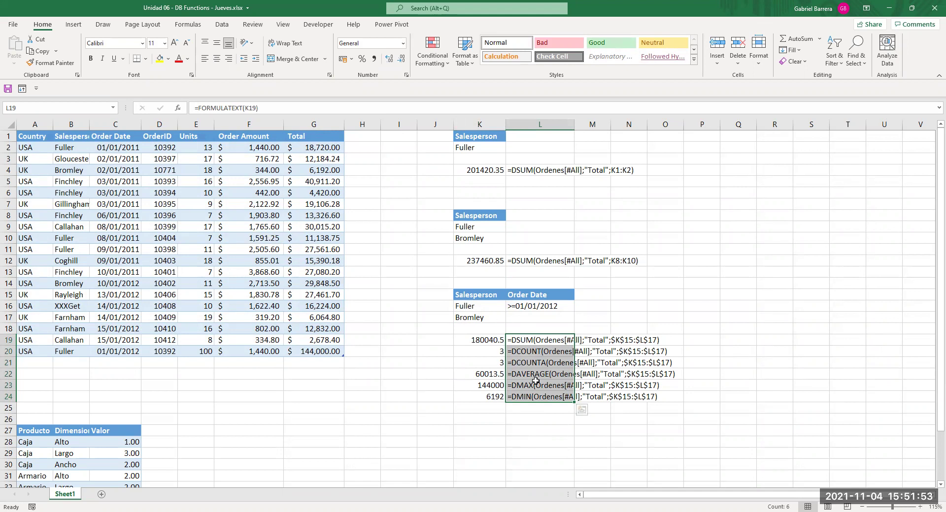
- Enter the label DGET in cell K27 below the function results
left_click(484, 420)
left_click(484, 431)
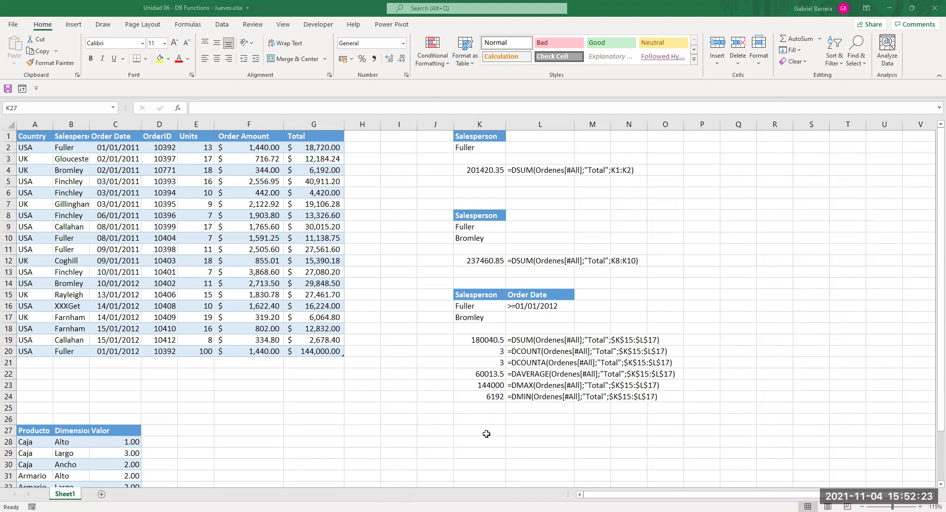
type("G")
key("BackSpace")
type("DGET")
key("Return")
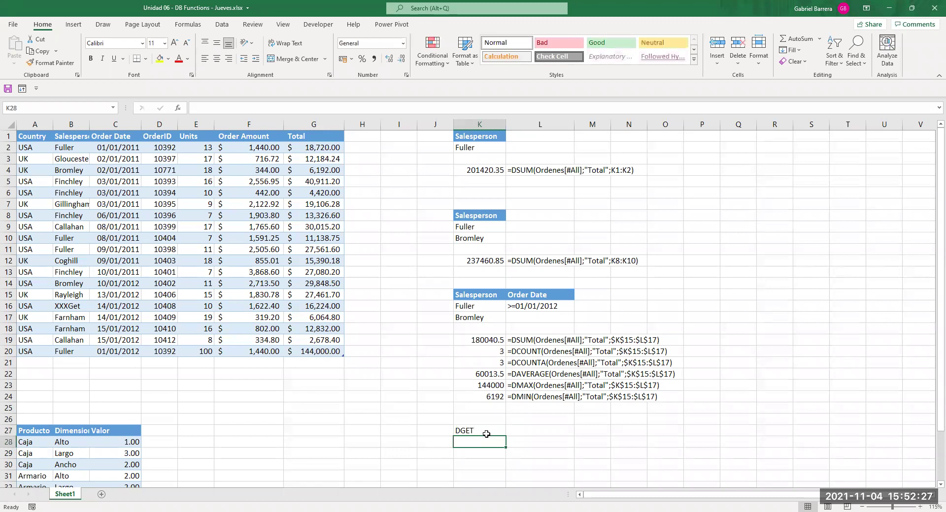
left_click(487, 433)
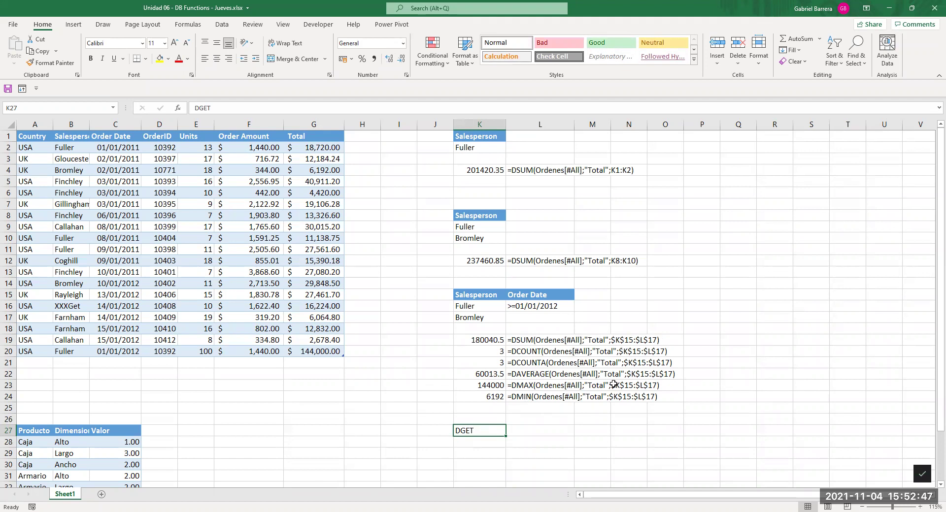
- Copy the DSUM formula and its formula text from K19:L19 into K28:L28
left_click(486, 341)
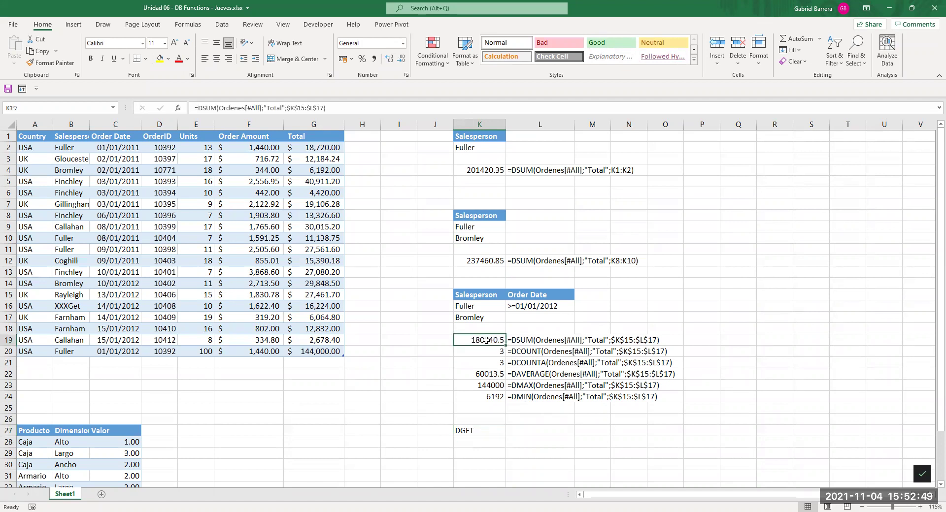
key("shift+Right")
key("ctrl+c")
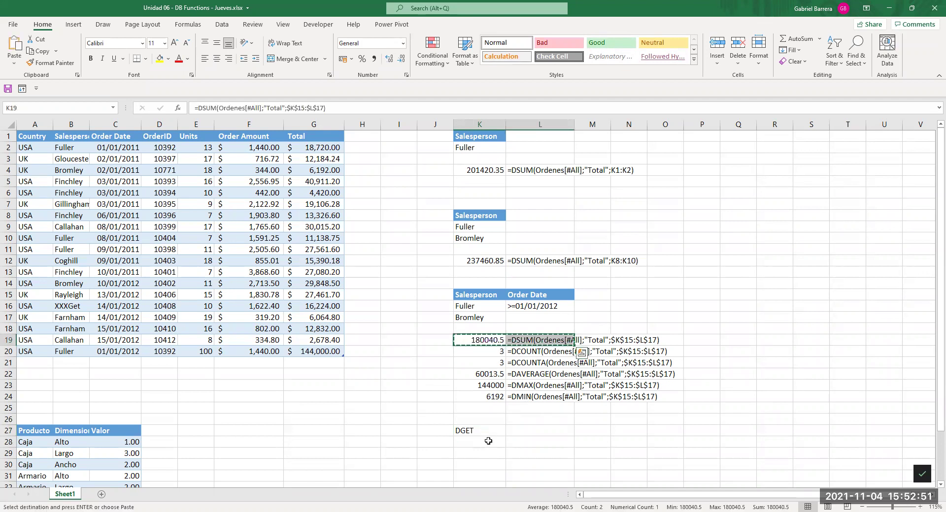
left_click(488, 441)
key("ctrl+v")
key("Escape")
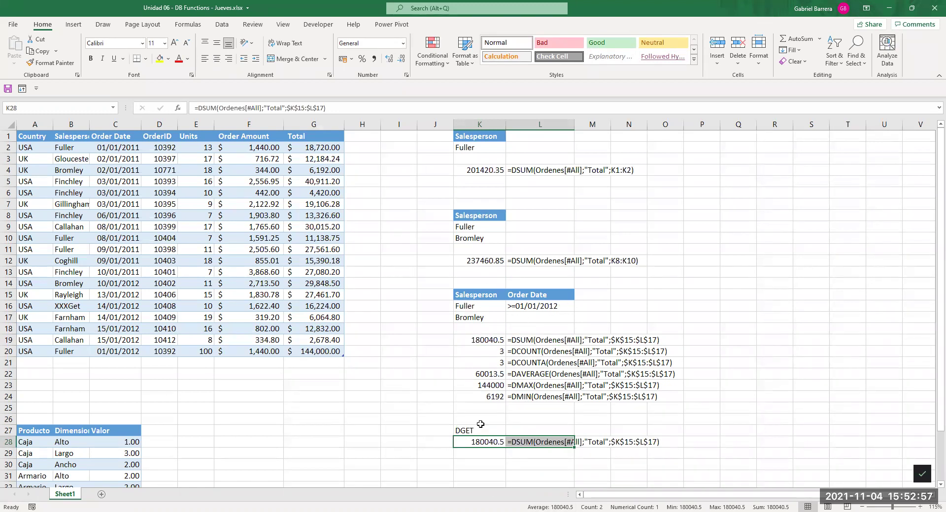
- Change the function of the copied formula in K28 from DSUM to DGET
double_click(481, 442)
left_click(467, 443)
key("Delete")
key("Delete")
key("Delete")
key("Delete")
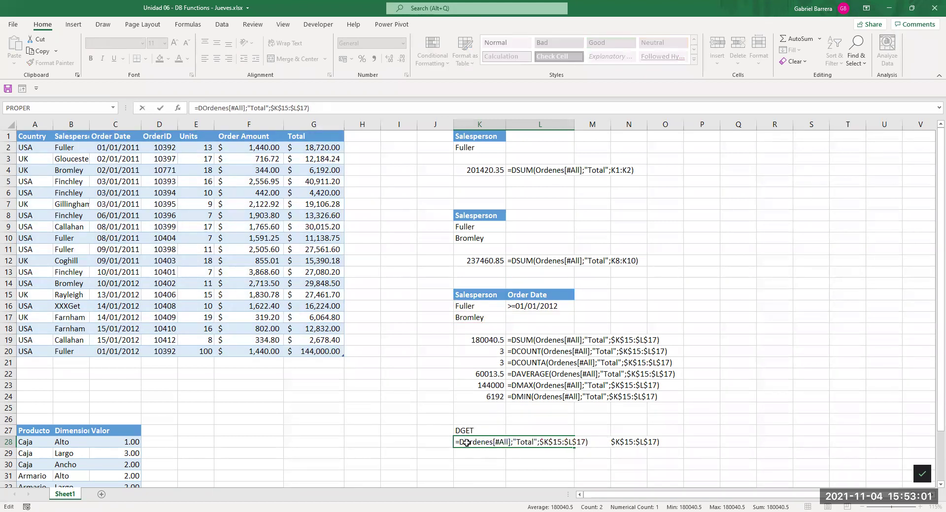
type("(")
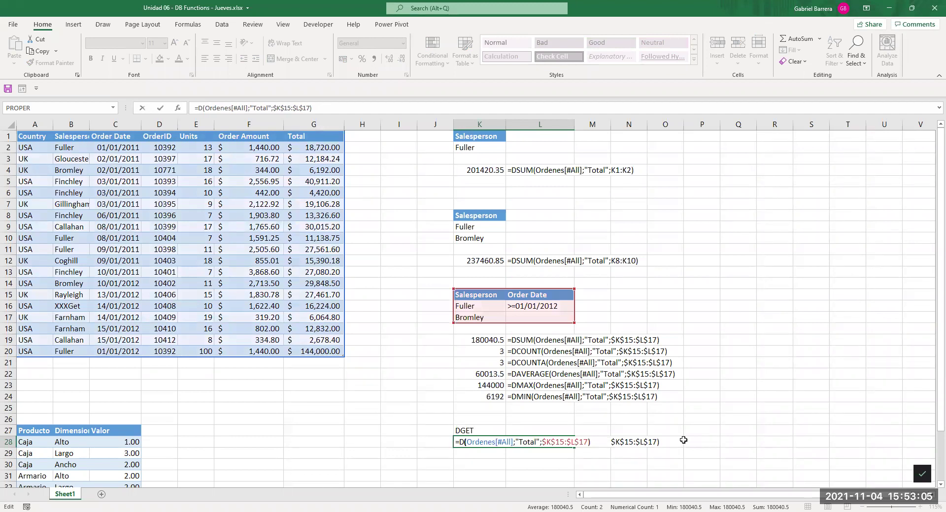
type("get")
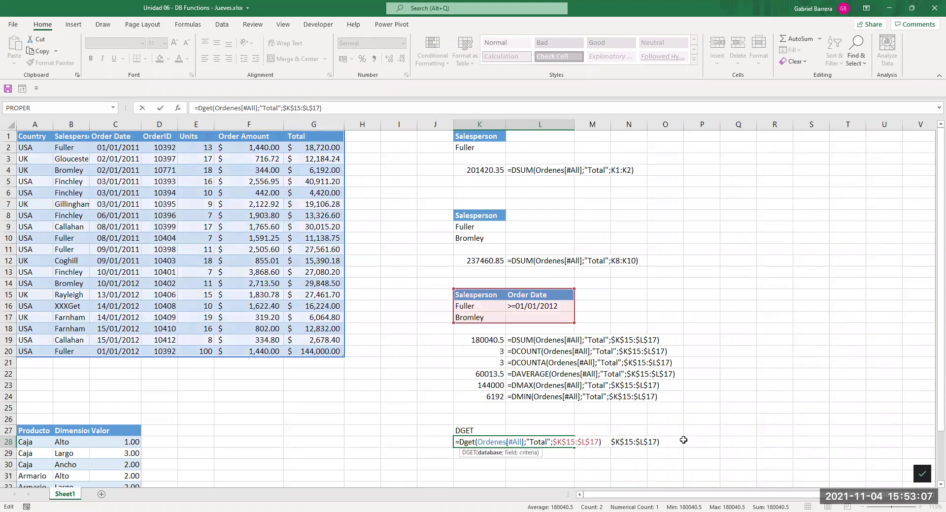
key("Right")
key("Right")
key("Right")
key("Right")
key("Right")
key("Right")
key("Right")
key("Right")
key("Right")
key("Right")
key("Tab")
key("shift+Left")
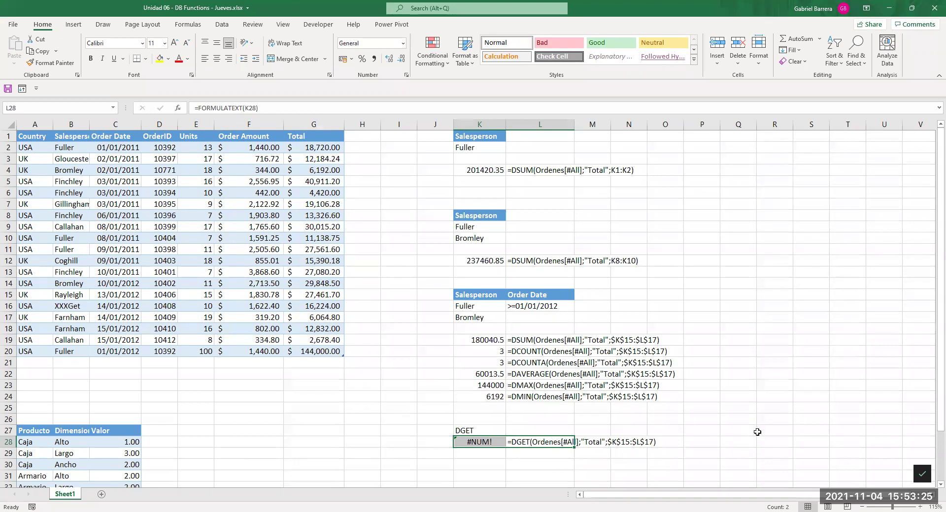
- Enter the error code #NUM! as a label in cell Q27
left_click(689, 430)
left_click(742, 430)
type(".")
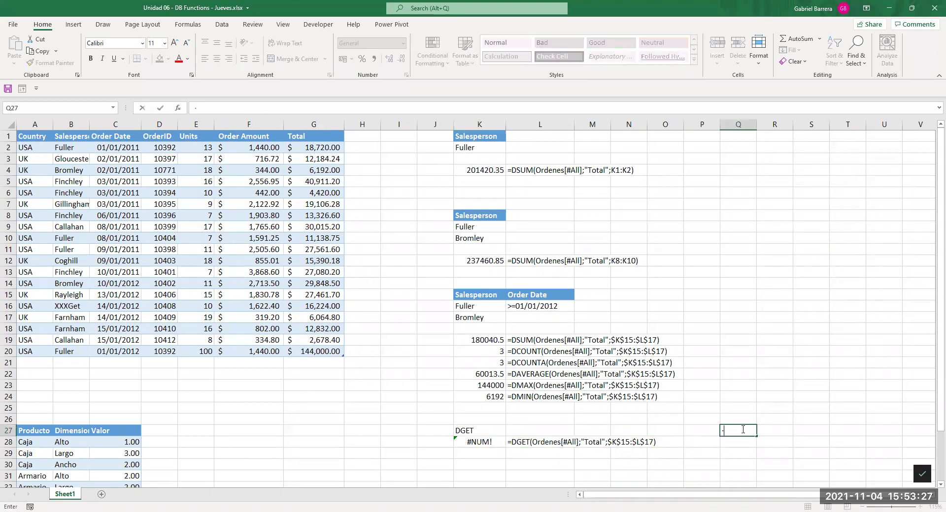
type("NUM!")
key("Tab")
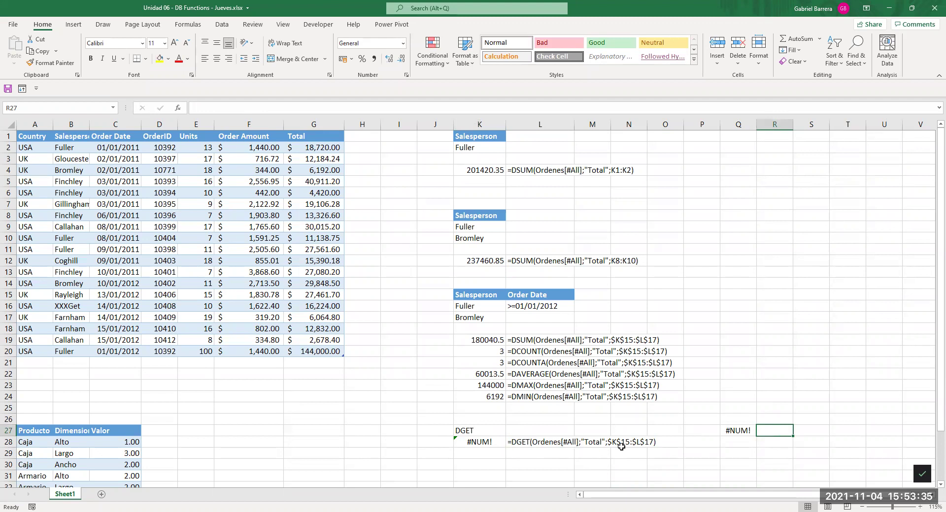
- Check the counts in K20:K21 and enter the note "Error cuando hay mas de un registro con el criterio" in R27
left_click_drag(495, 351, 496, 363)
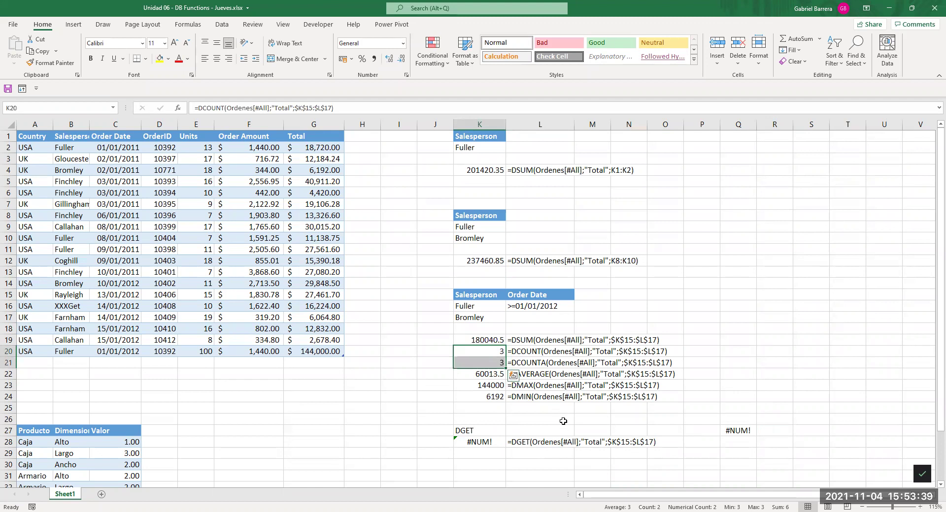
left_click(777, 430)
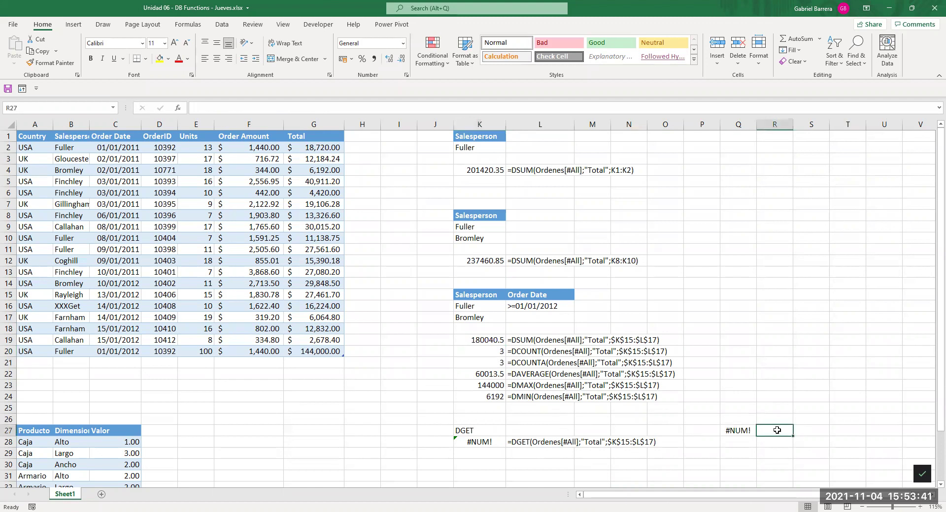
type("Error cuando")
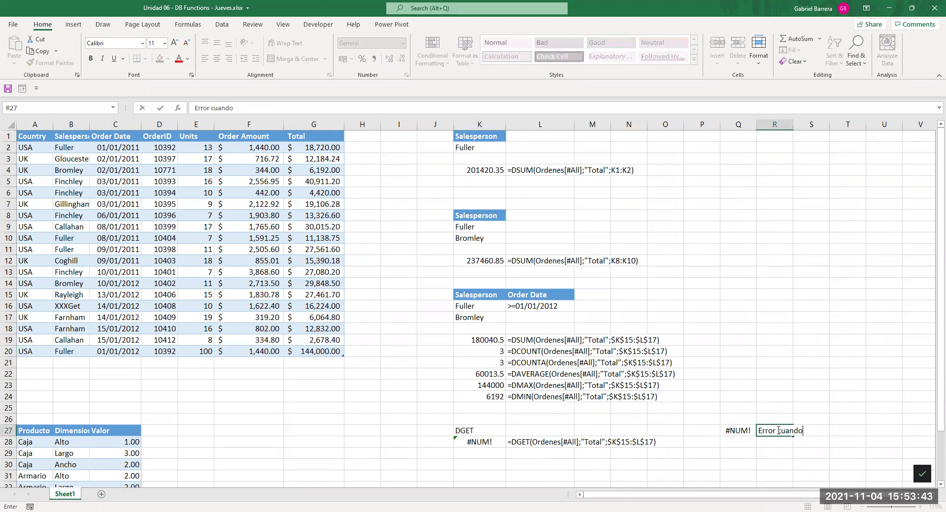
type(" hay mas de un registro con")
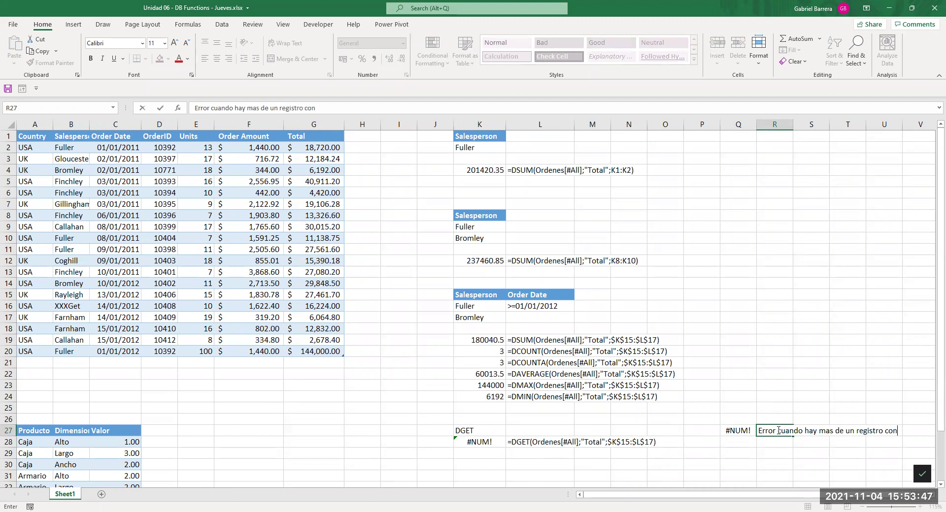
type(" el criterio")
key("Return")
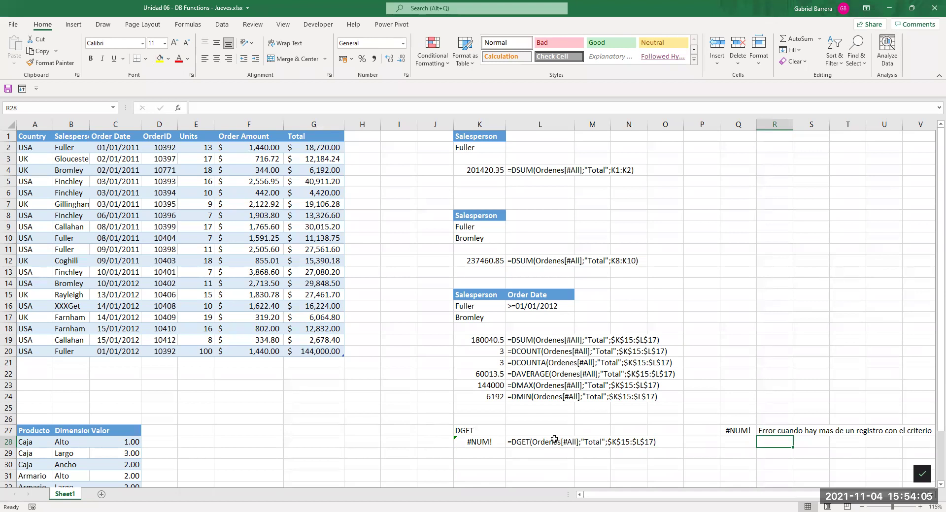
- Copy the OrderID header from D1 of the Ordenes table into K30 to start a new criteria range
left_click(477, 444)
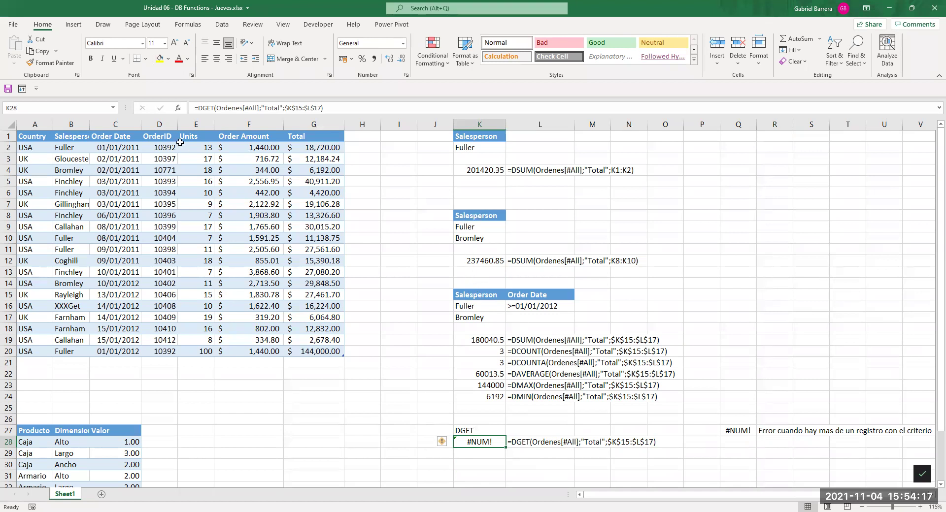
left_click(157, 137)
key("ctrl+c")
scroll(471, 415, "down", 1)
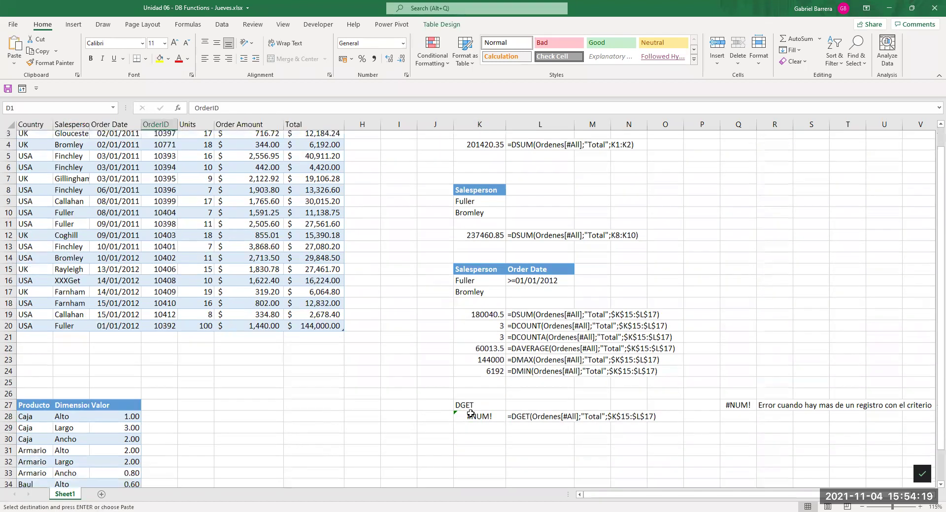
scroll(471, 415, "down", 1)
left_click(477, 431)
key("ctrl+v")
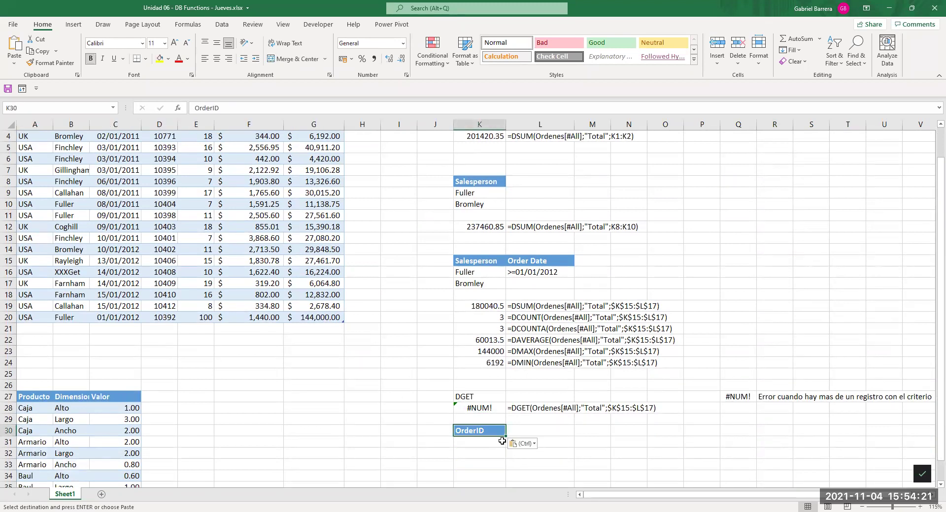
- Copy the DGET formula and its formula text from K28:L28 into K33:L33
left_click_drag(475, 407, 523, 407)
key("ctrl+c")
left_click(482, 466)
key("Return")
- Replace the criteria range in K33's DGET formula with K30:K31
double_click(466, 464)
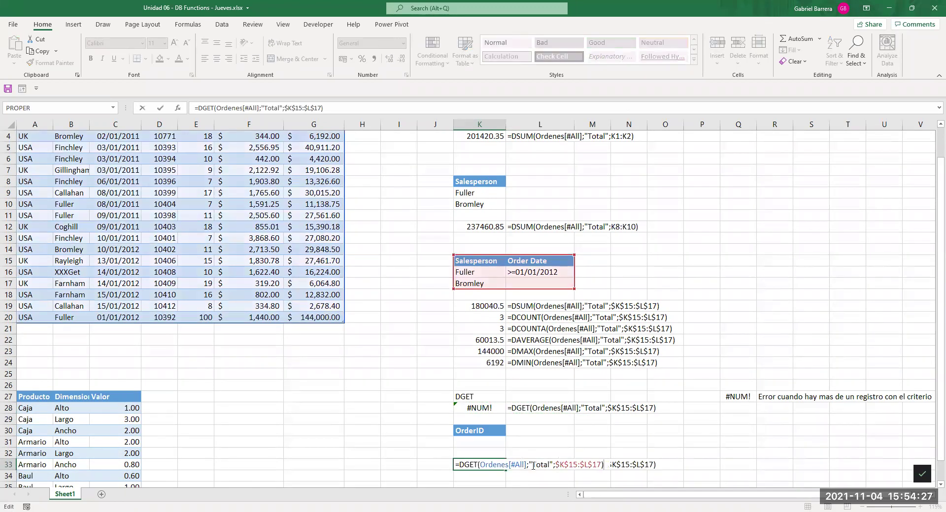
left_click_drag(556, 465, 602, 467)
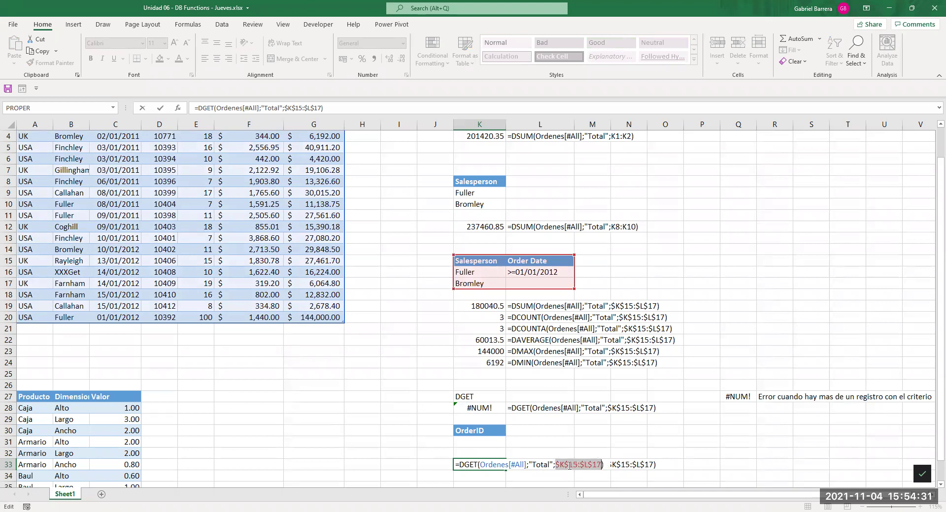
left_click(479, 432)
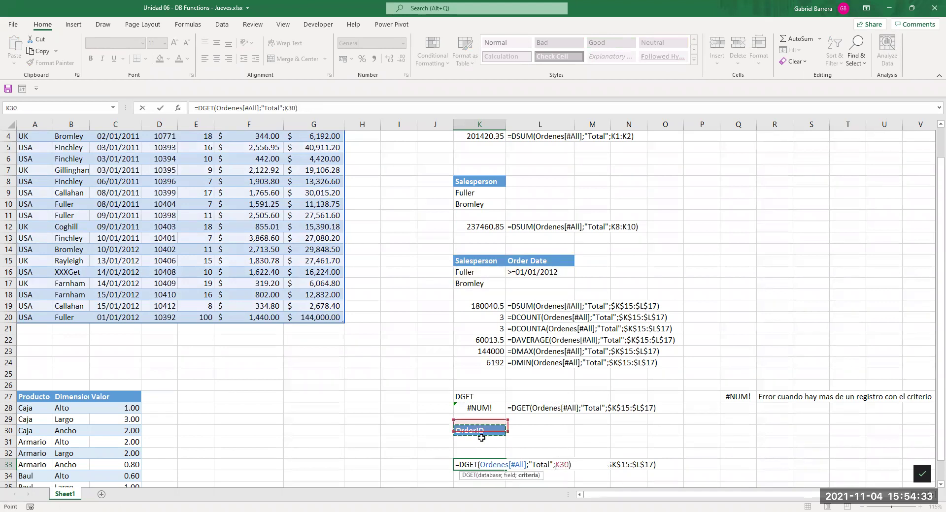
left_click_drag(481, 438, 481, 443)
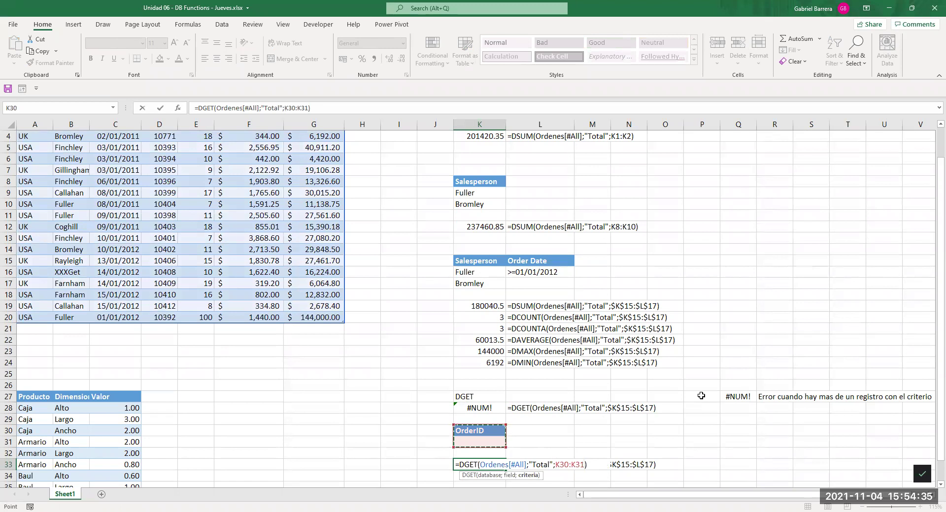
key("Return")
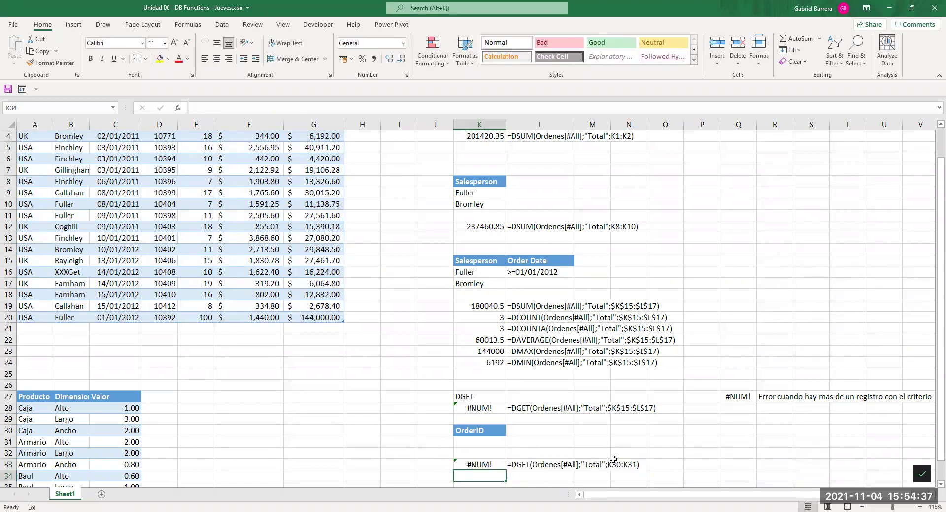
- Enter the ID of an order that occurs only once as the OrderID criterion in K31 and check the DGET result in K33
left_click(479, 442)
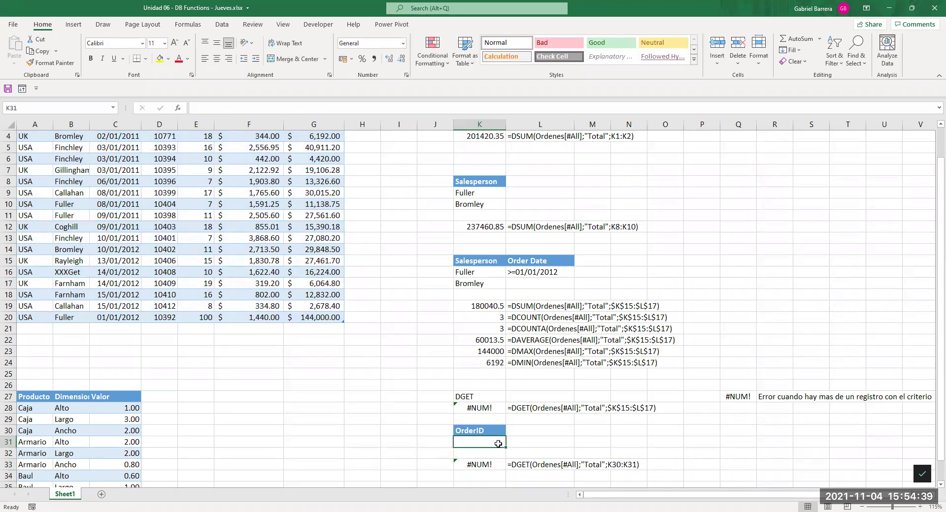
type("10")
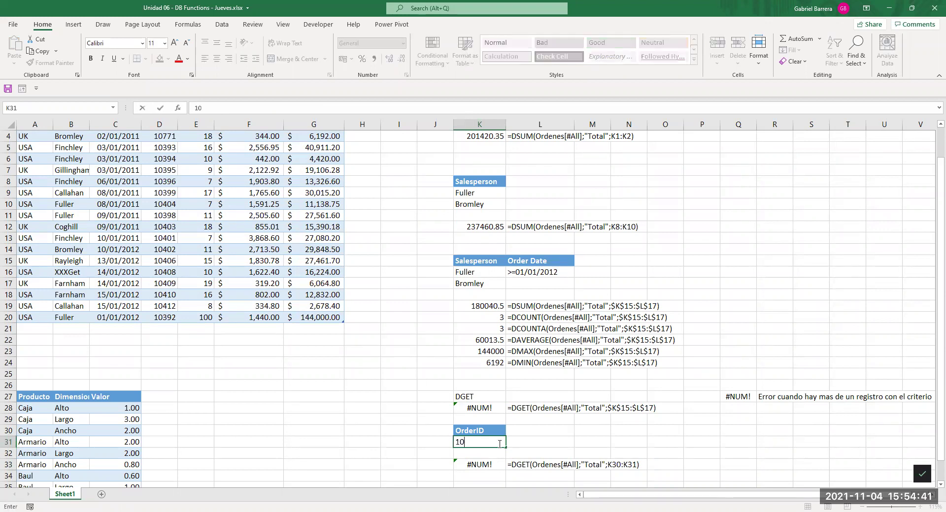
key("Return")
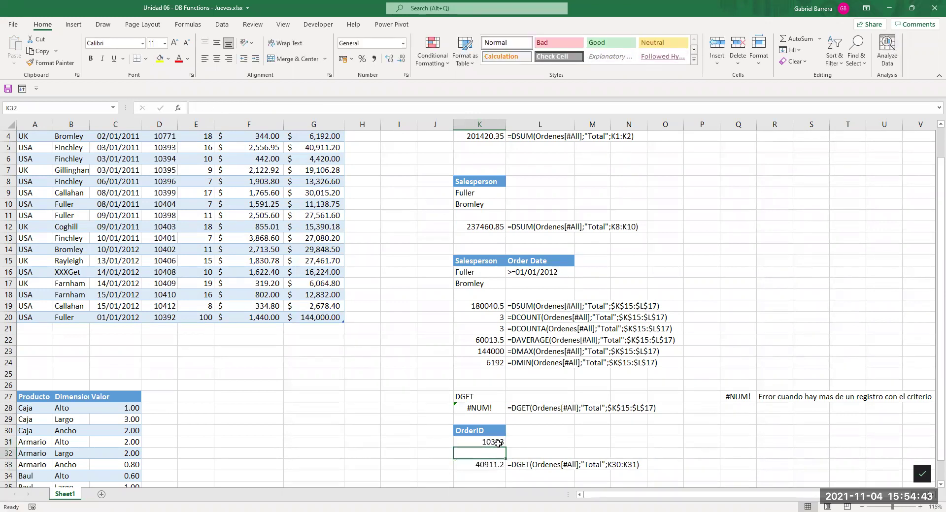
left_click(474, 465)
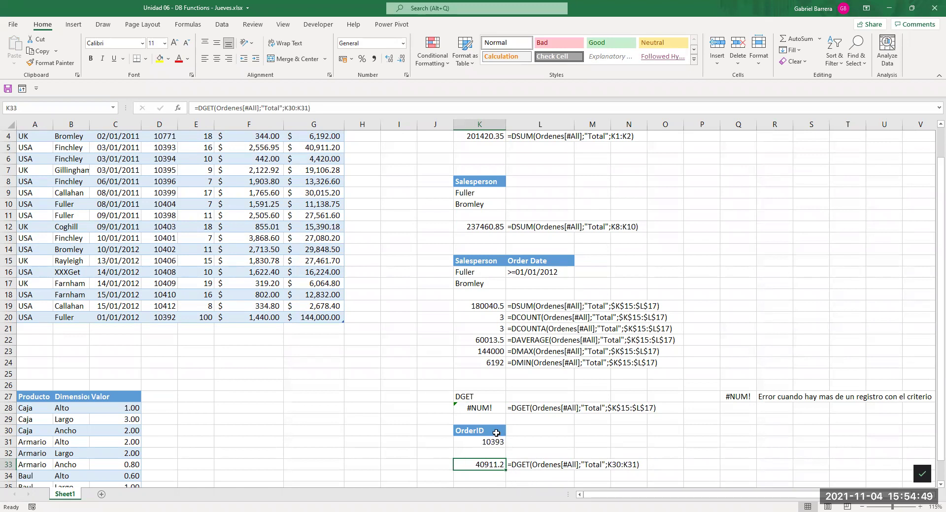
scroll(222, 221, "up", 1)
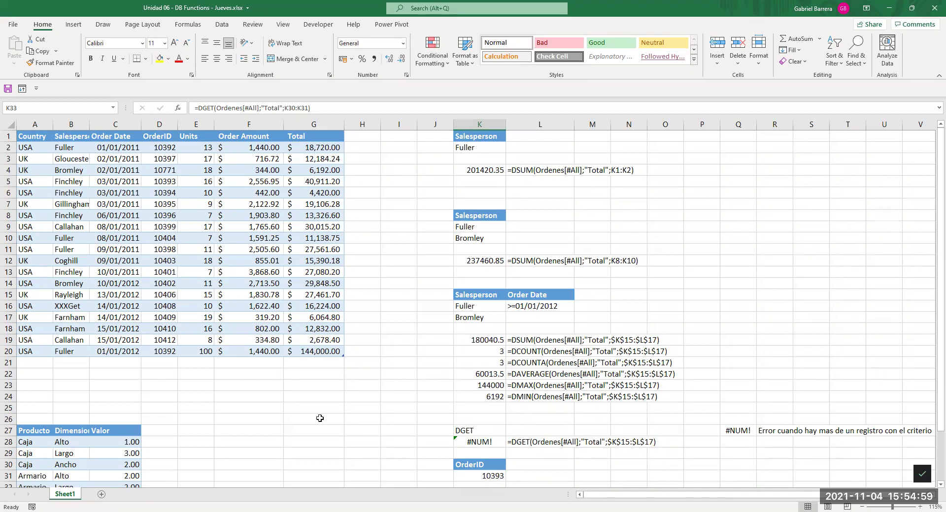
scroll(473, 434, "down", 1)
left_click_drag(480, 431, 486, 442)
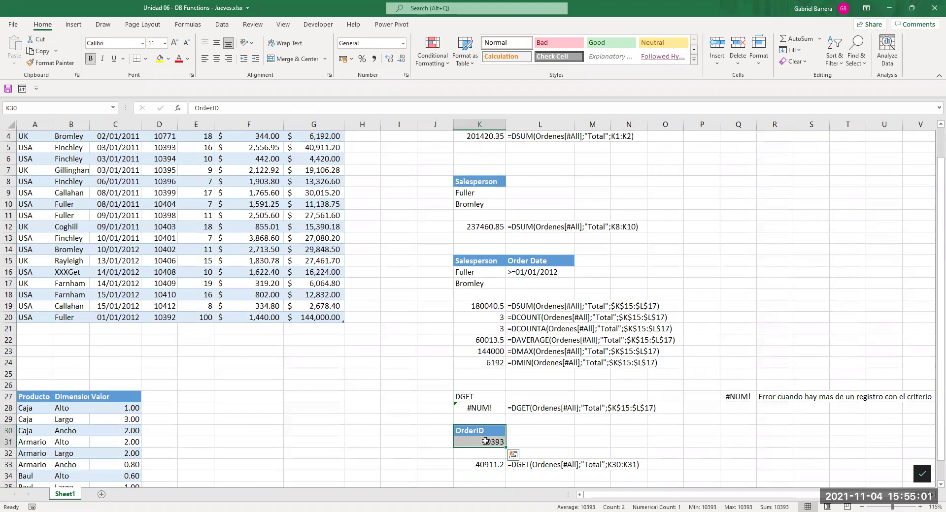
- Enter an order ID that does not exist in the Ordenes table in K31 and check the DGET result in K33
left_click(485, 442)
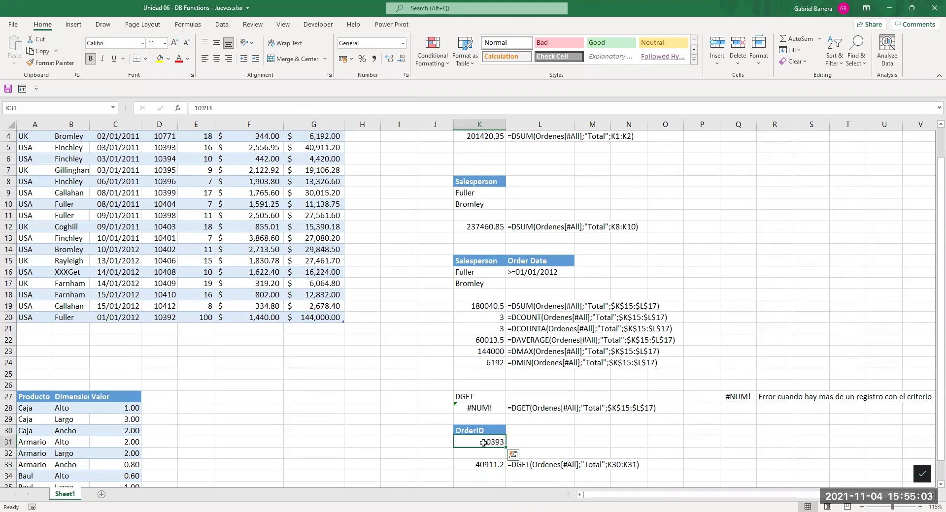
type("5555")
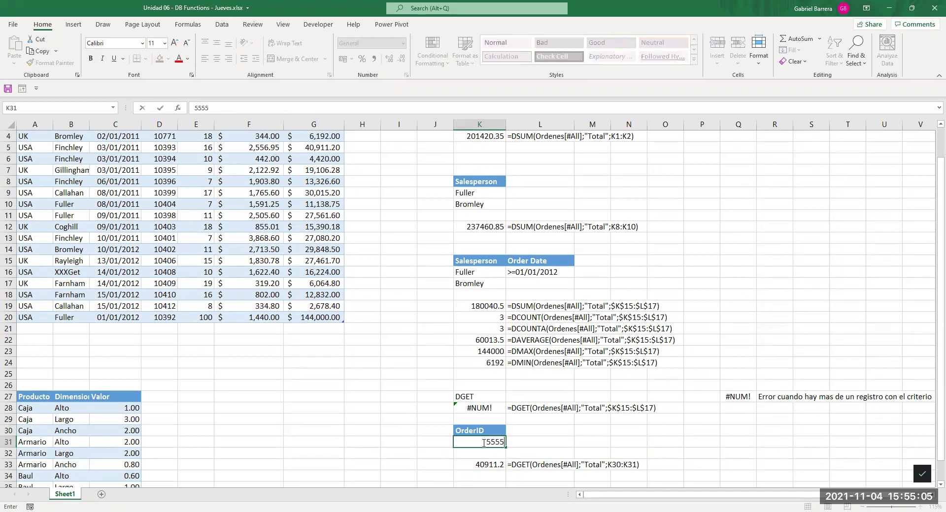
key("Return")
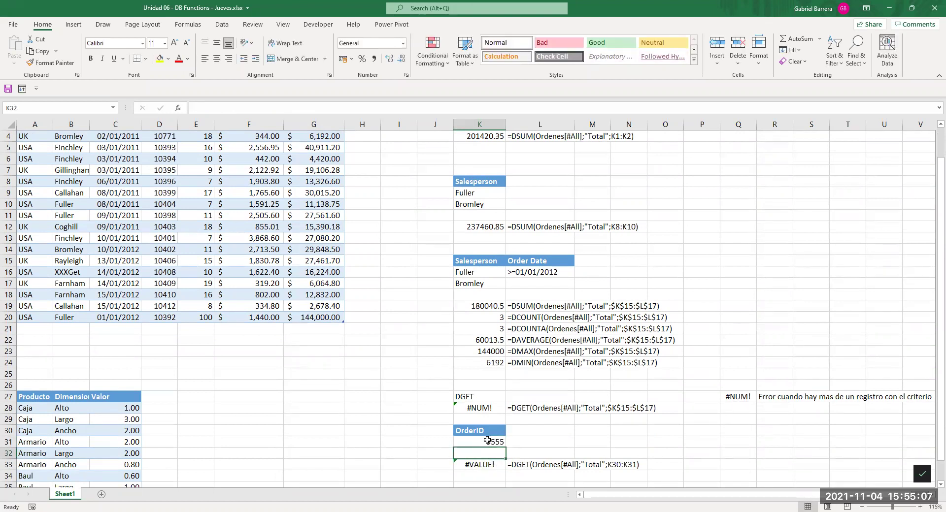
scroll(216, 231, "up", 1)
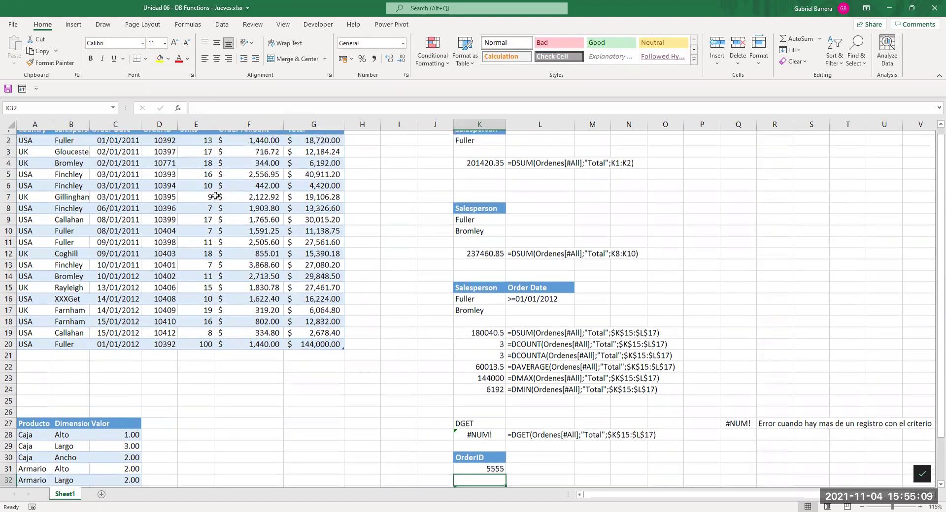
scroll(401, 454, "down", 1)
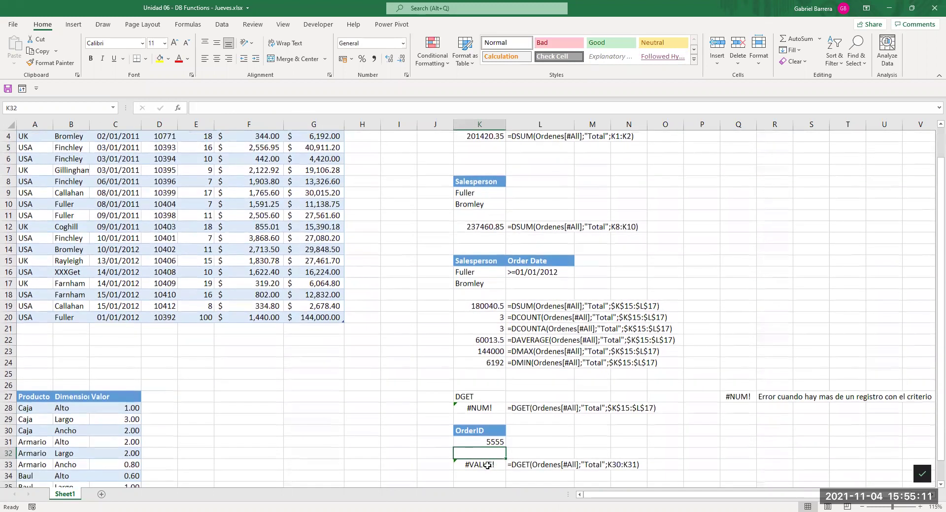
- Copy the DGET error from K33 into Q28 as a value only, below the #NUM! entry
key("Down")
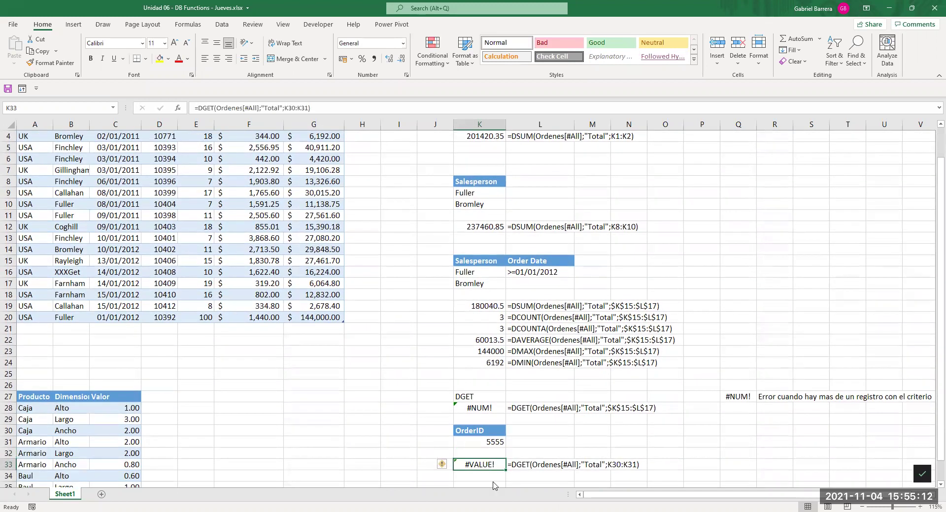
key("ctrl+c")
left_click(743, 409)
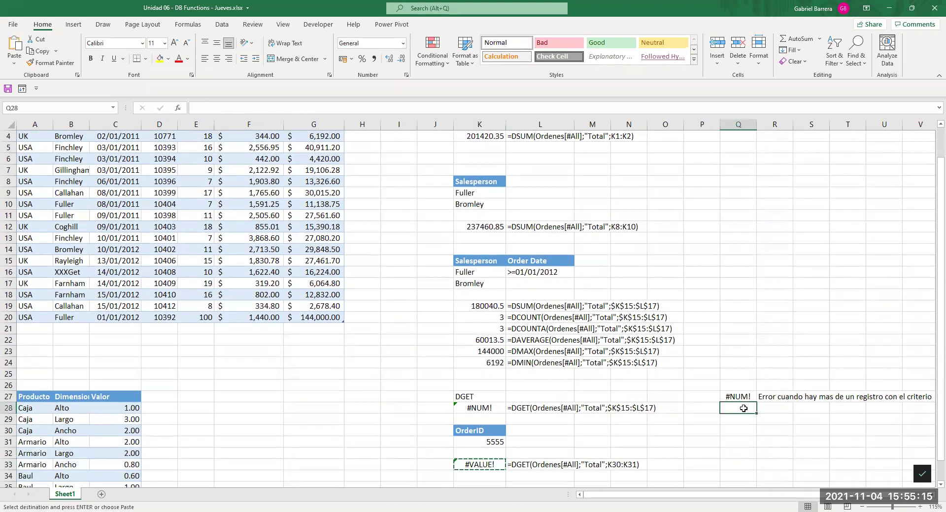
key("ctrl+v")
key("ctrl")
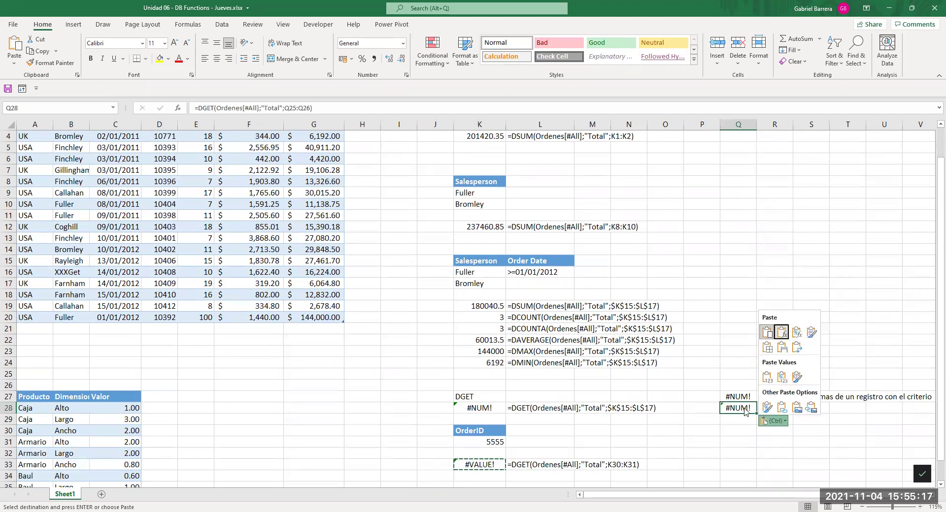
key("v")
- Add the explanation "Error cuando no hay registro según el criterio" in R28 beside the #VALUE! entry
key("Right")
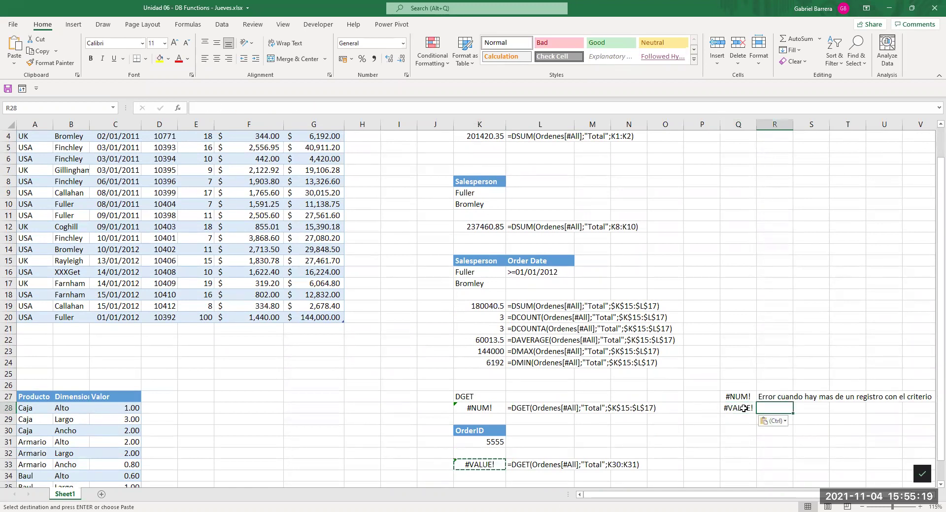
type("Error cuando")
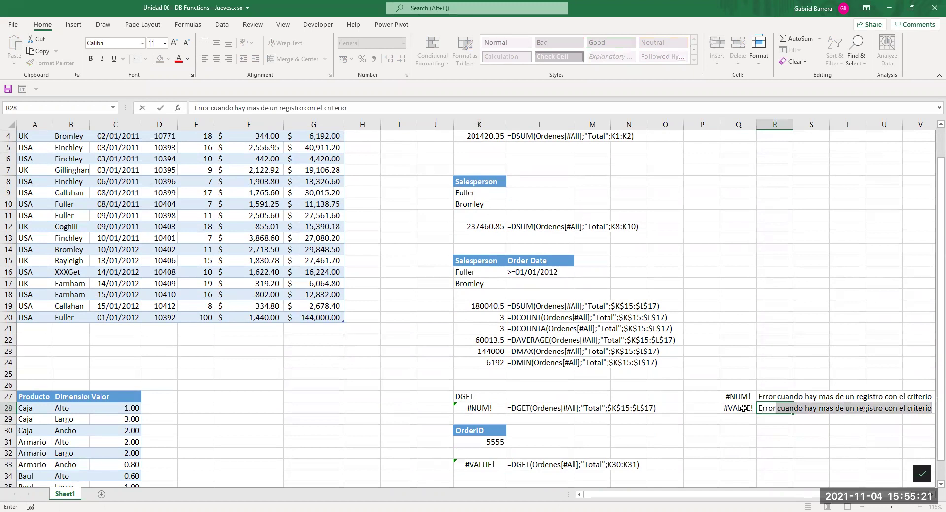
type(" no hay")
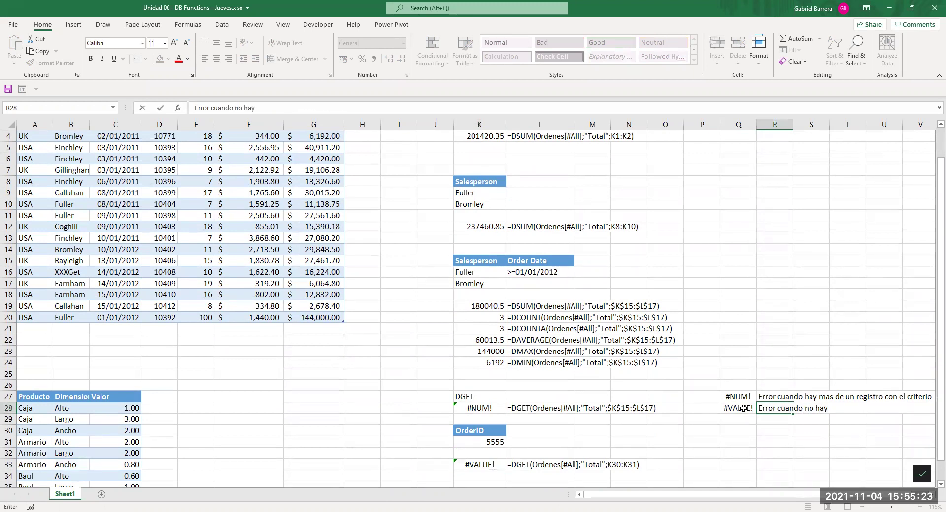
type(" regist ro")
type(" según el criterio")
key("Return")
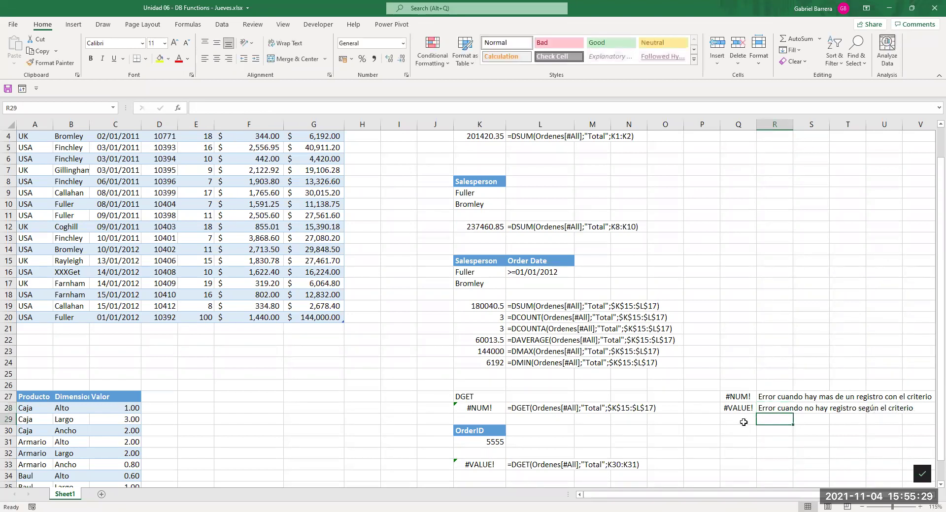
left_click(744, 441)
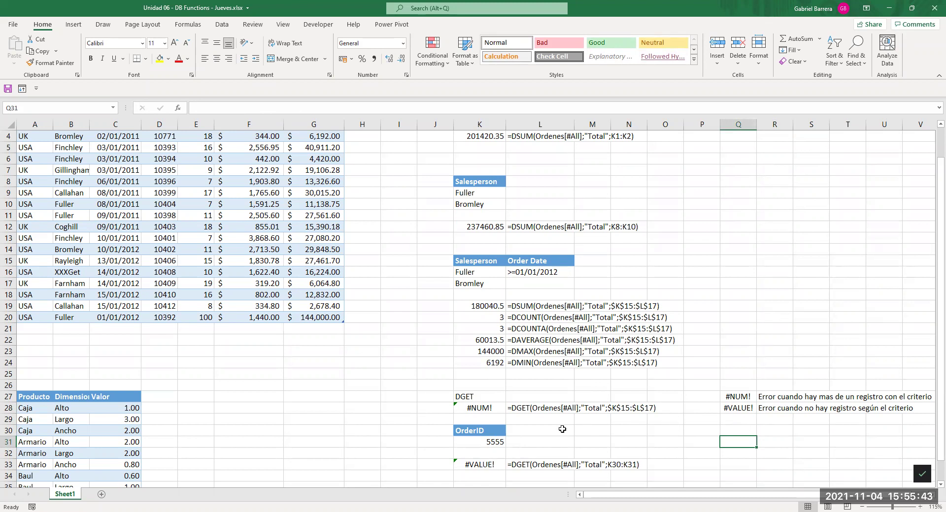
- Replace the OrderID criterion in K31 with the ID of an existing order and review K33's DGET formula and its criteria range
left_click(487, 444)
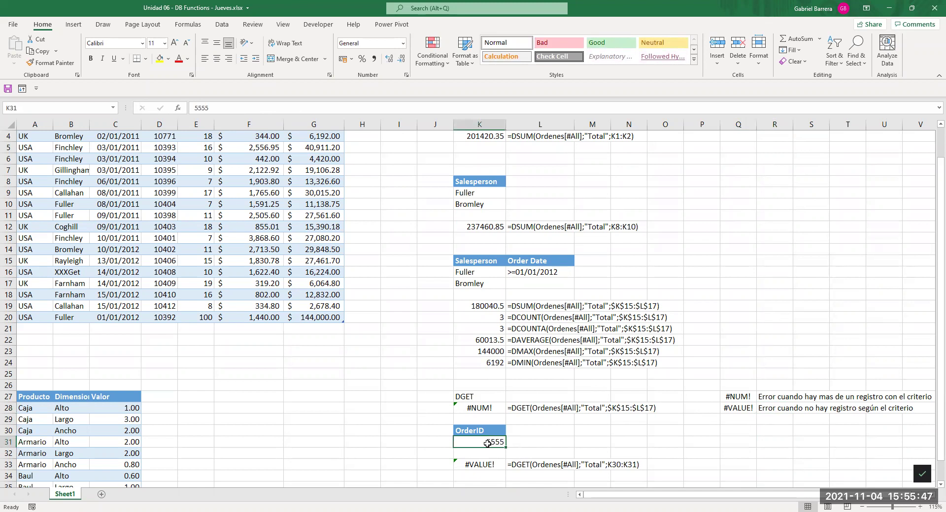
type("10403")
key("Return")
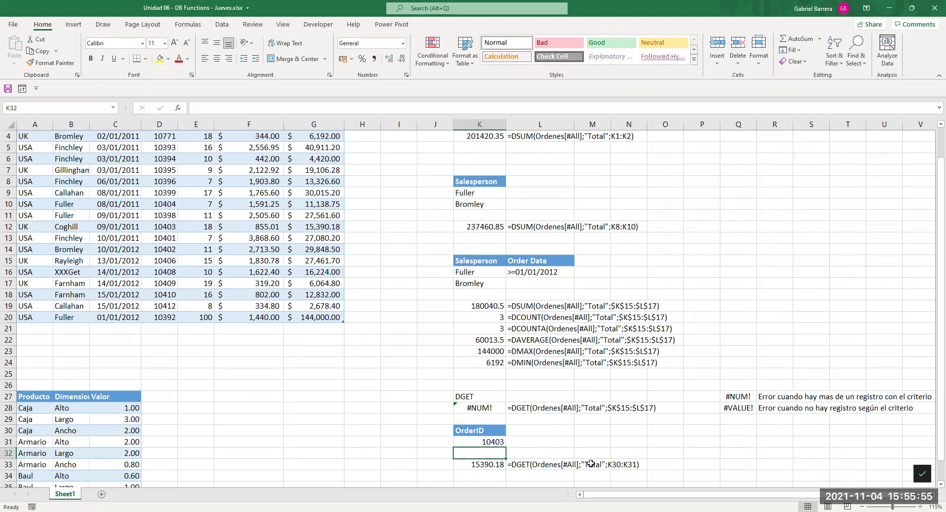
left_click(482, 463)
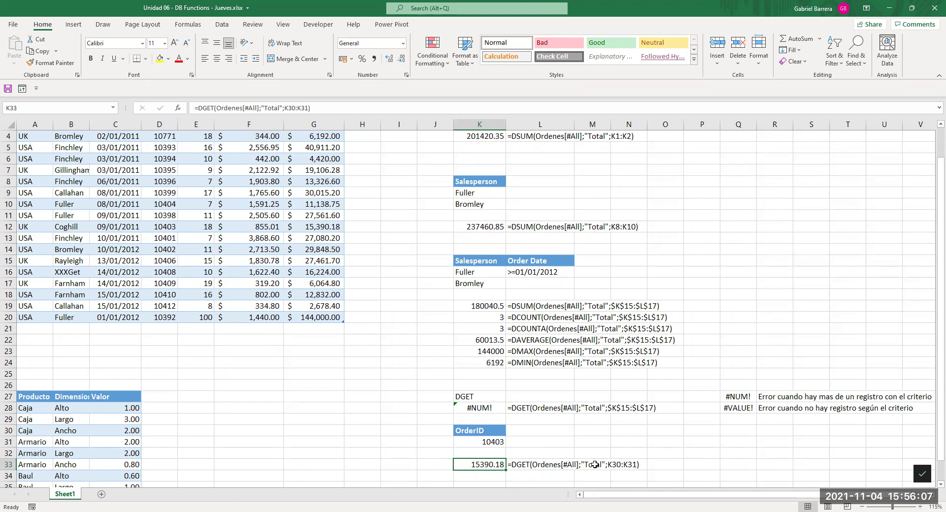
left_click(471, 432)
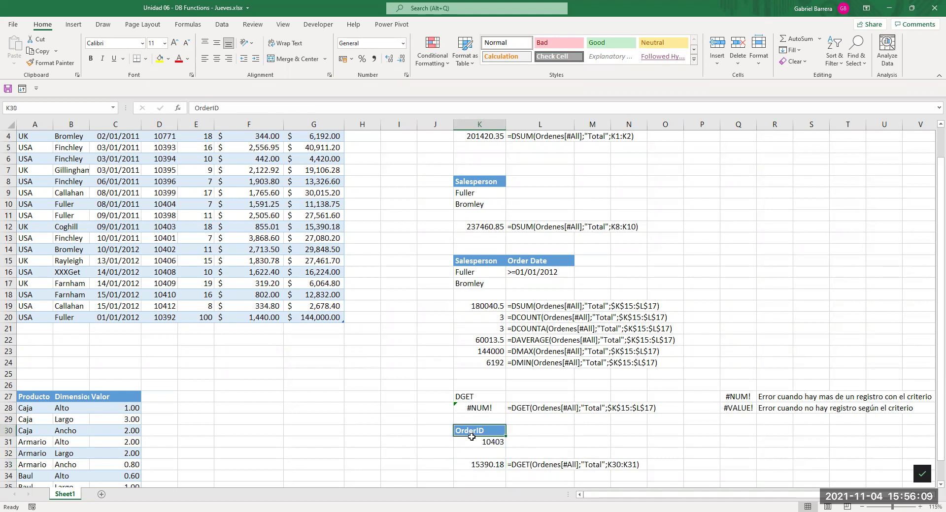
left_click_drag(471, 437, 474, 442)
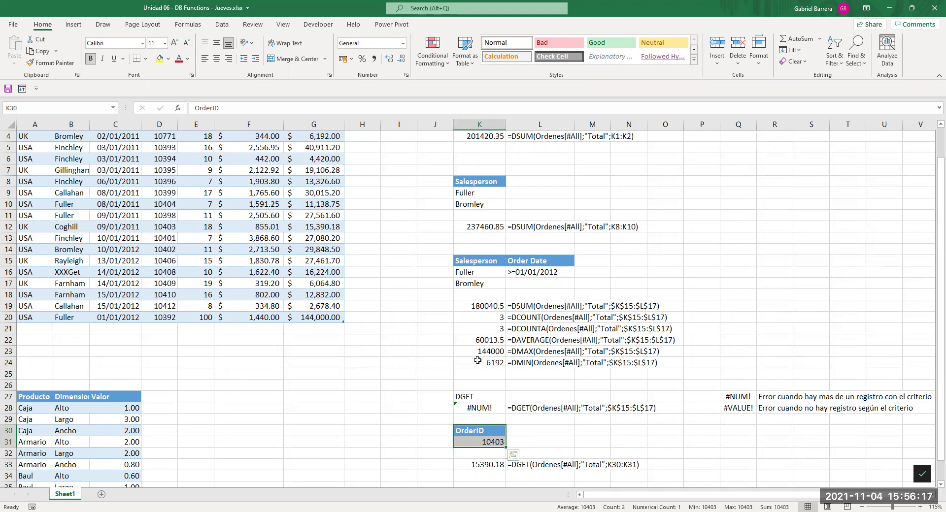
- Copy the DMIN formula and its formula text from K24:L24 into K25:L25
scroll(505, 415, "down", 2)
scroll(505, 416, "down", 2)
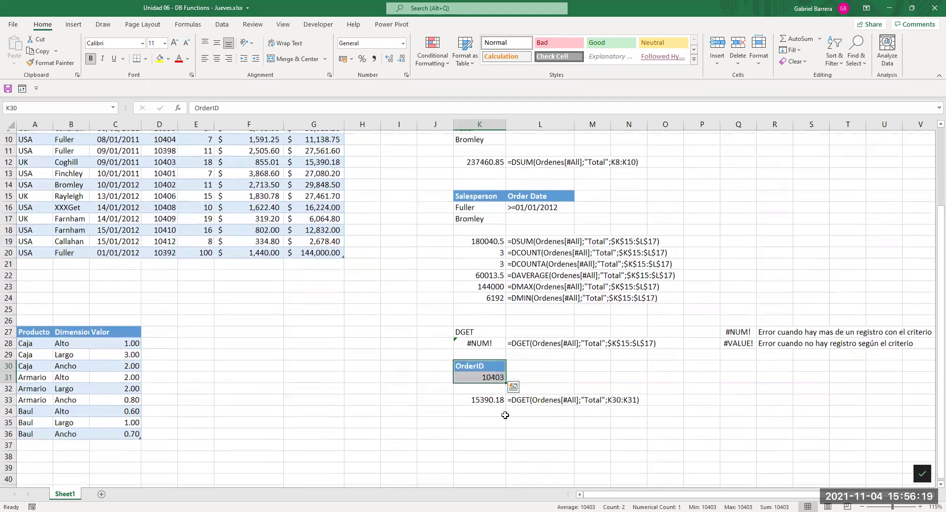
left_click(293, 342)
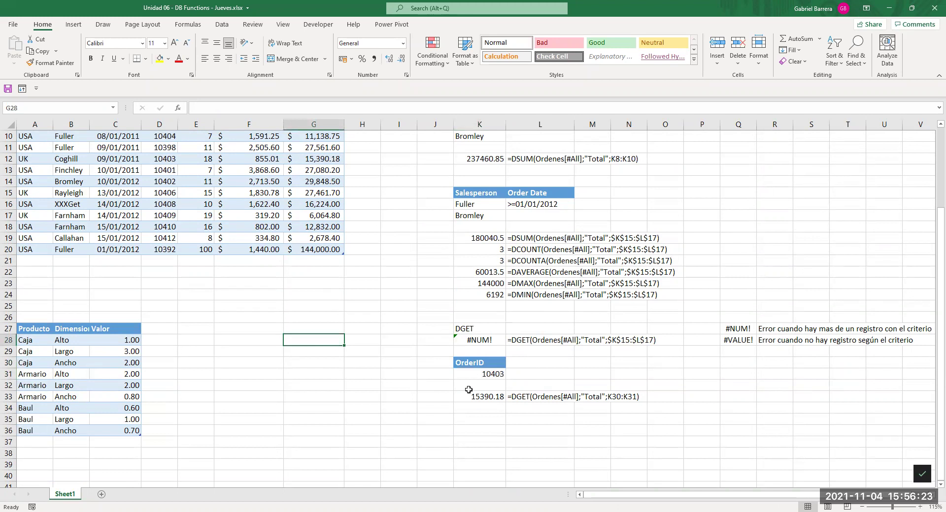
left_click(488, 305)
left_click_drag(487, 295, 520, 292)
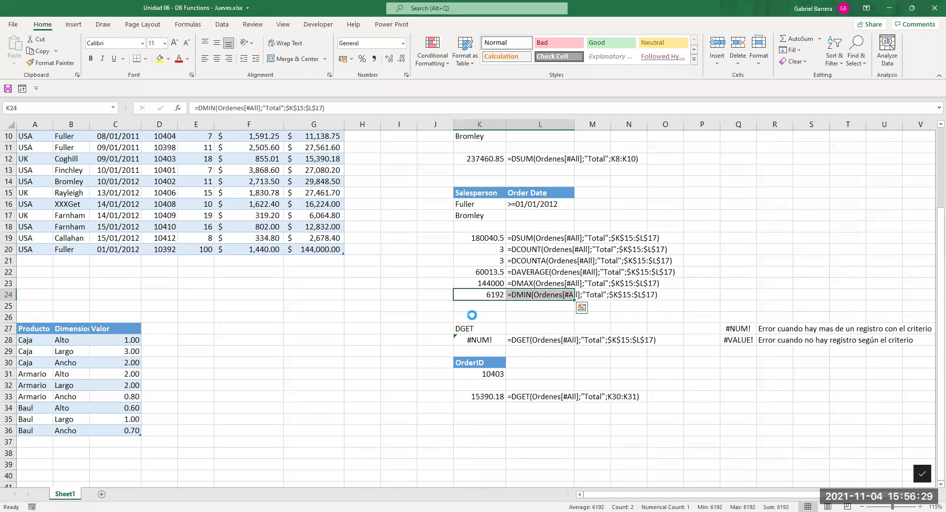
key("ctrl+c")
left_click(485, 305)
key("ctrl+v")
- Change the function in K25 from DMIN to DSTDEV, keeping the Ordenes[#All], "Total" and $K$15:$L$17 arguments
key("F2")
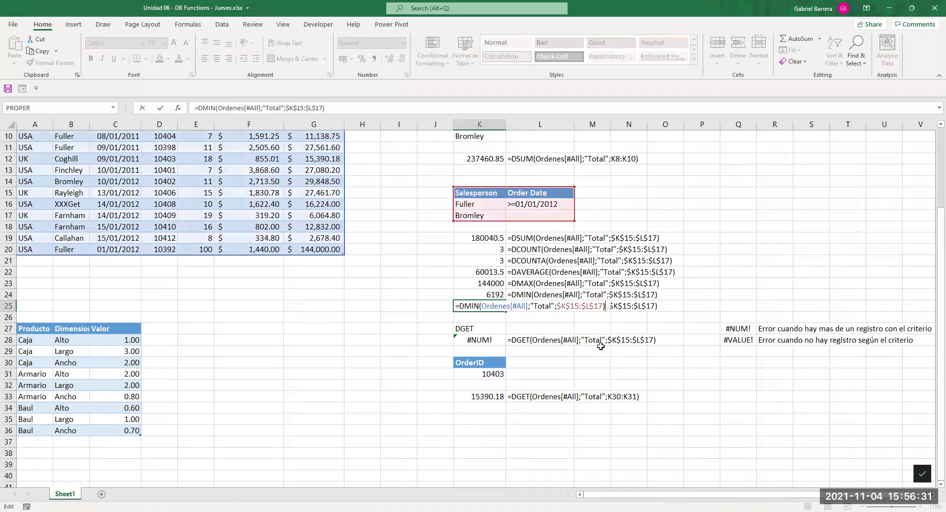
key("Home")
key("Right")
key("Delete")
key("Delete")
key("Delete")
type("s")
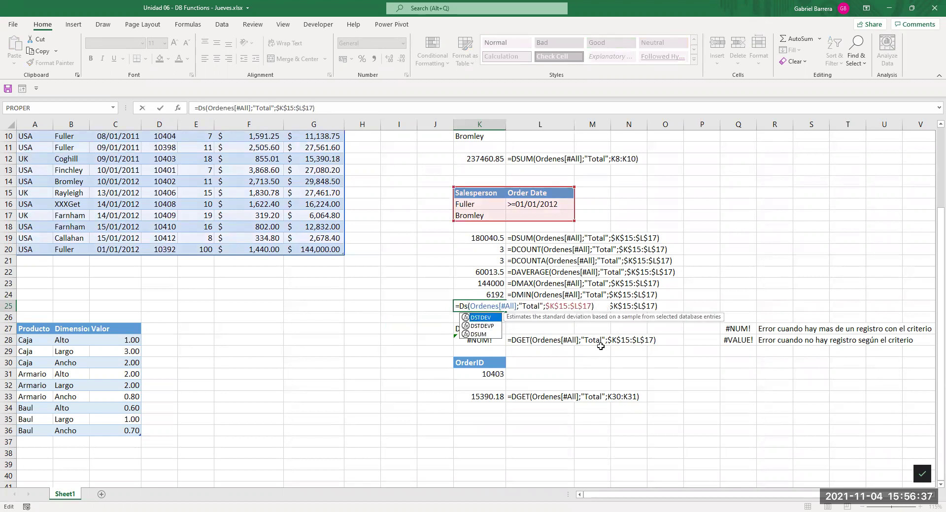
type("TDEV")
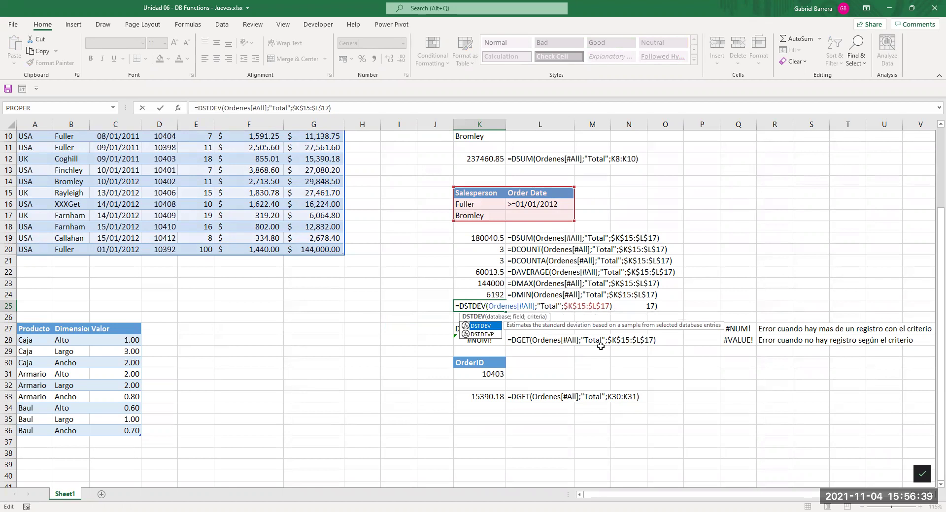
key("Return")
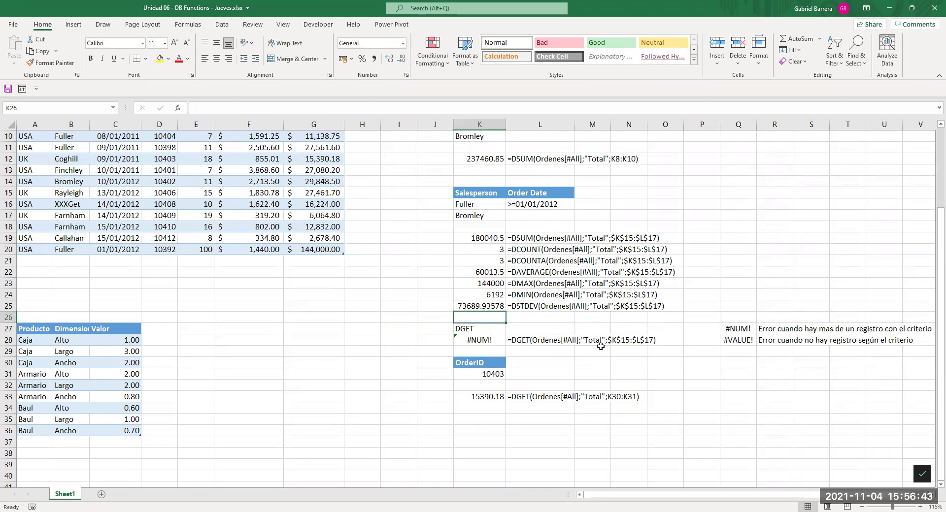
left_click(469, 304)
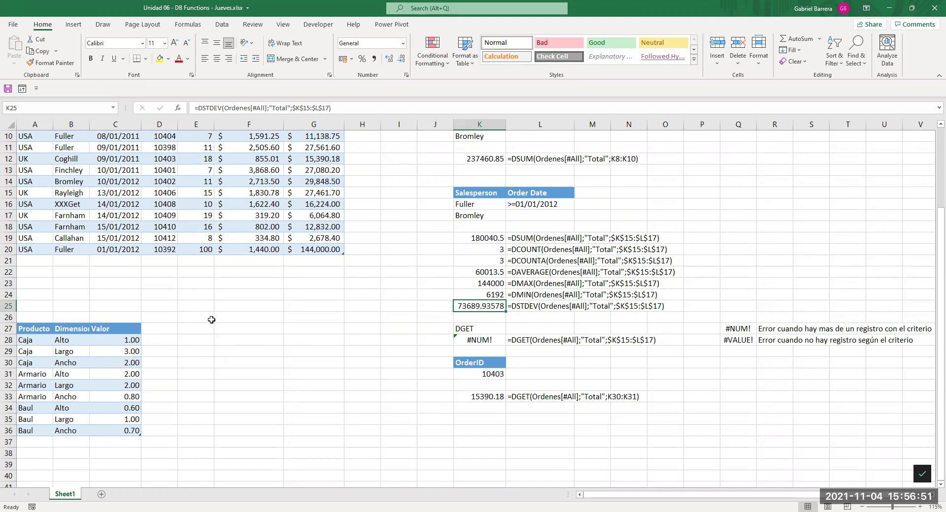
- Examine the Producto, Dimension and Valor table in A27:C36, looking at the Caja, Armario and Baul rows and the Caja values
left_click_drag(33, 332, 109, 432)
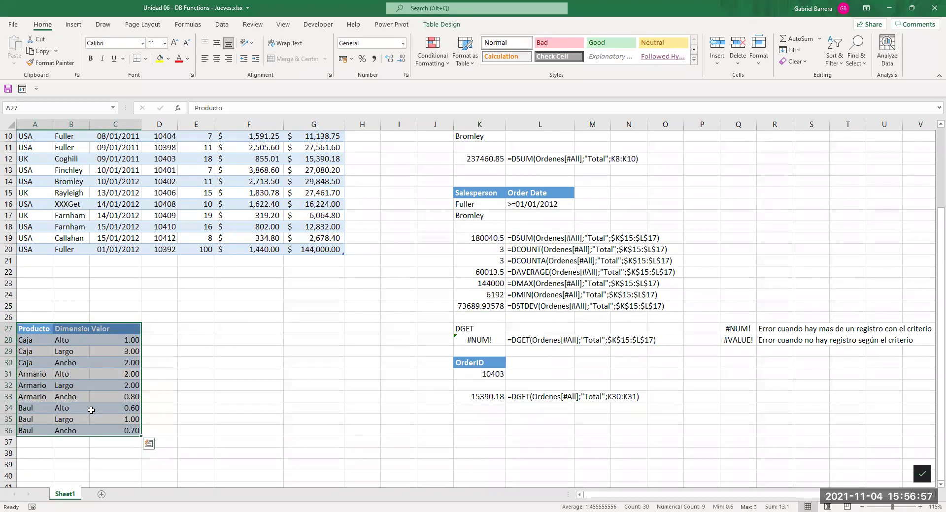
left_click_drag(41, 342, 43, 425)
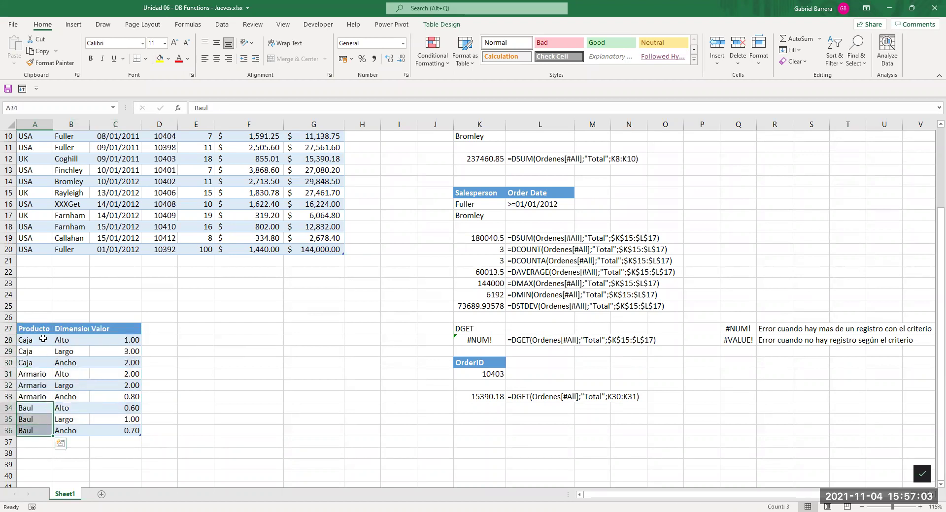
left_click_drag(43, 340, 117, 368)
left_click_drag(37, 374, 111, 394)
left_click_drag(31, 408, 122, 428)
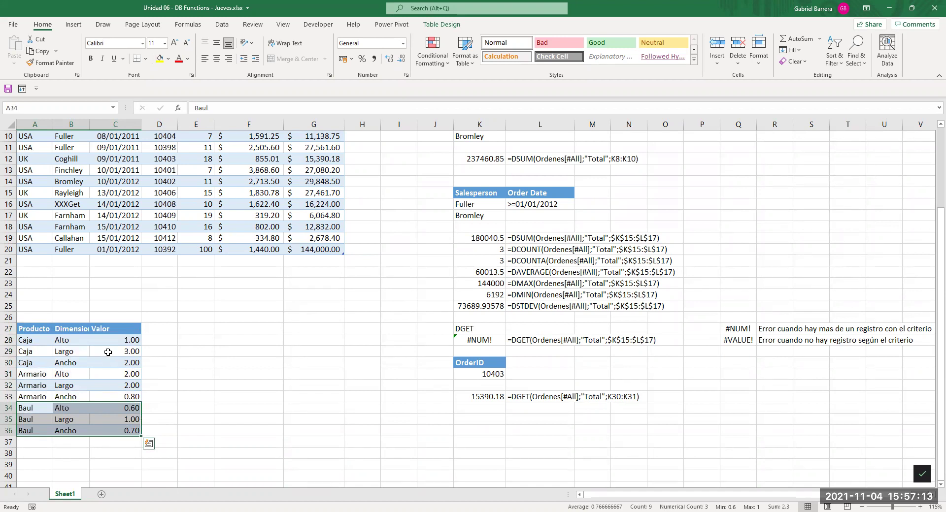
left_click_drag(128, 339, 127, 362)
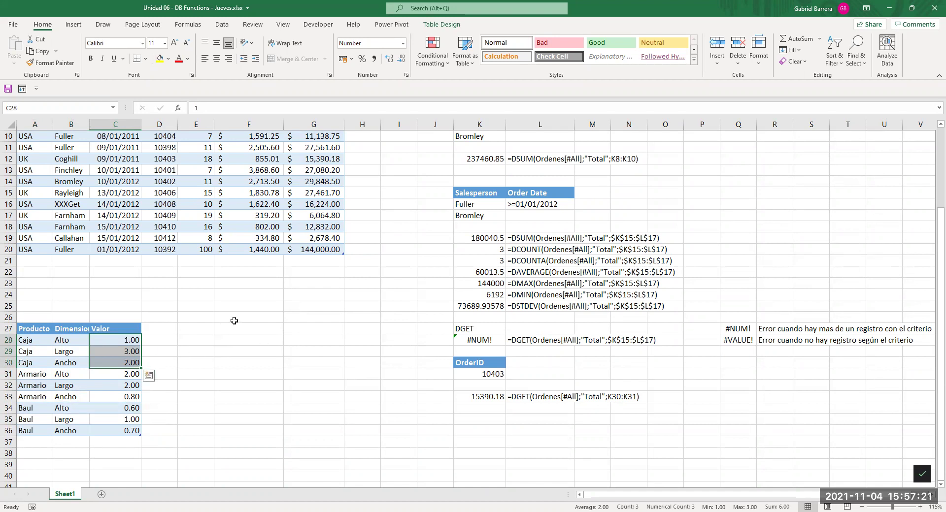
- Create a criteria range in E25:E26 by copying the Producto header from A27 and entering Caja below it
left_click(38, 327)
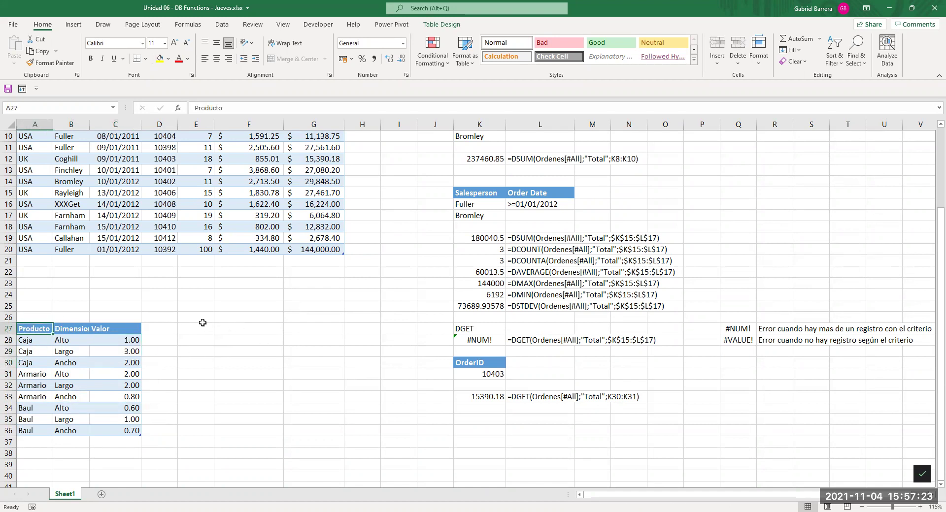
key("ctrl+c")
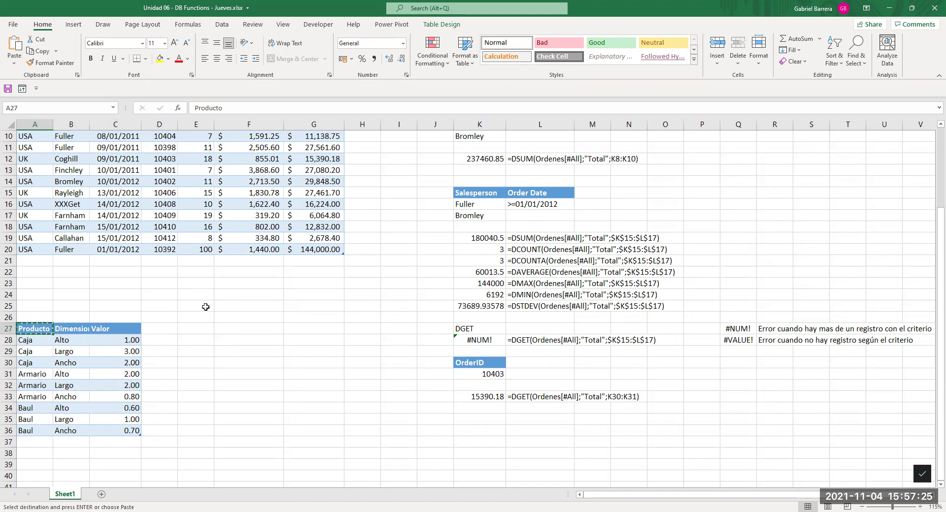
left_click(206, 307)
key("ctrl+v")
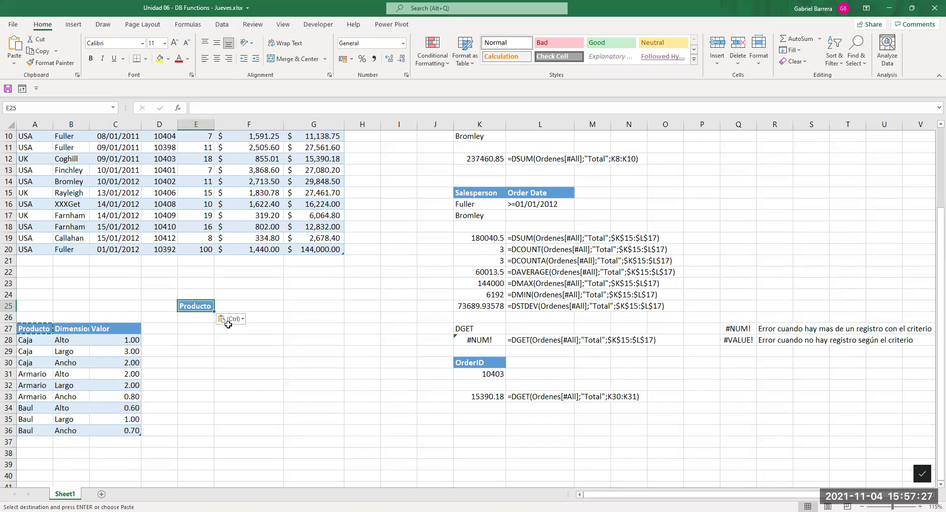
left_click(194, 319)
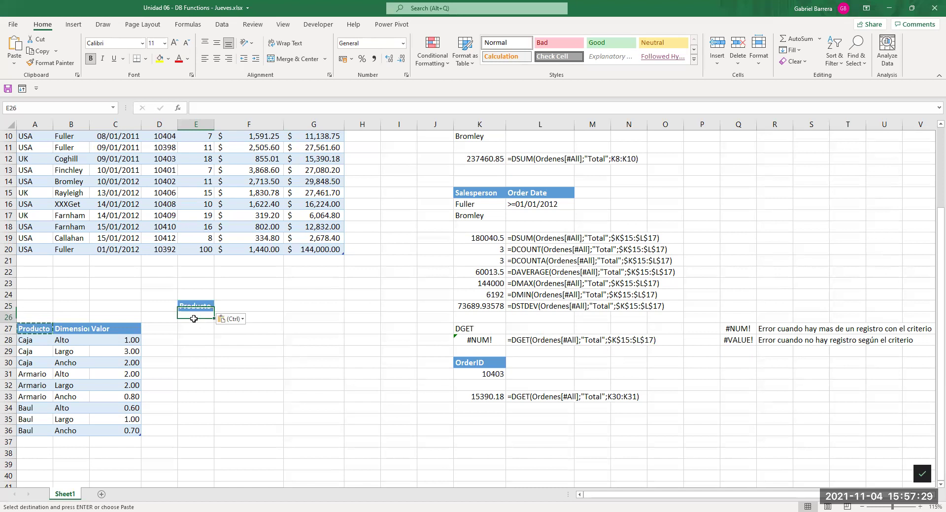
type("Caja")
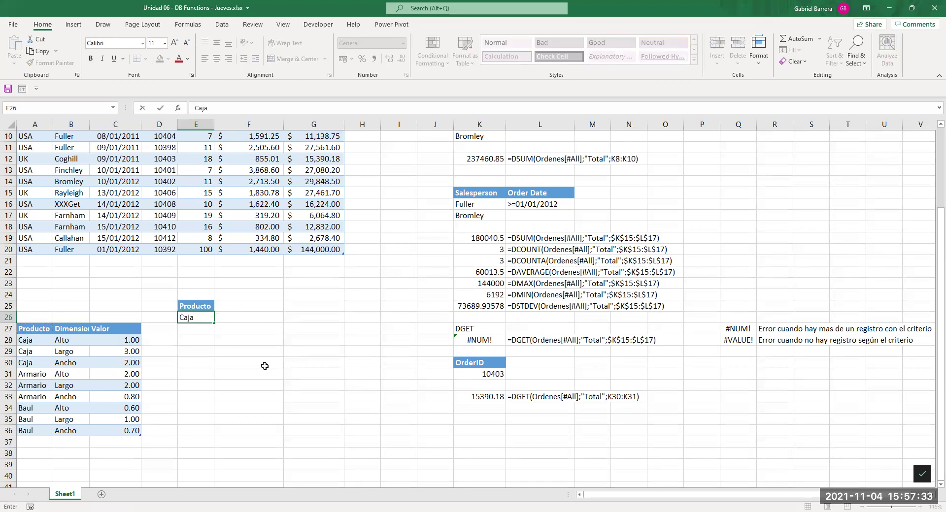
key("Return")
- Label E28 "Volumen:" and begin a DPRODUCT formula in F28 with Dimensiones[#All] as the database
key("Return")
type("Volumen:")
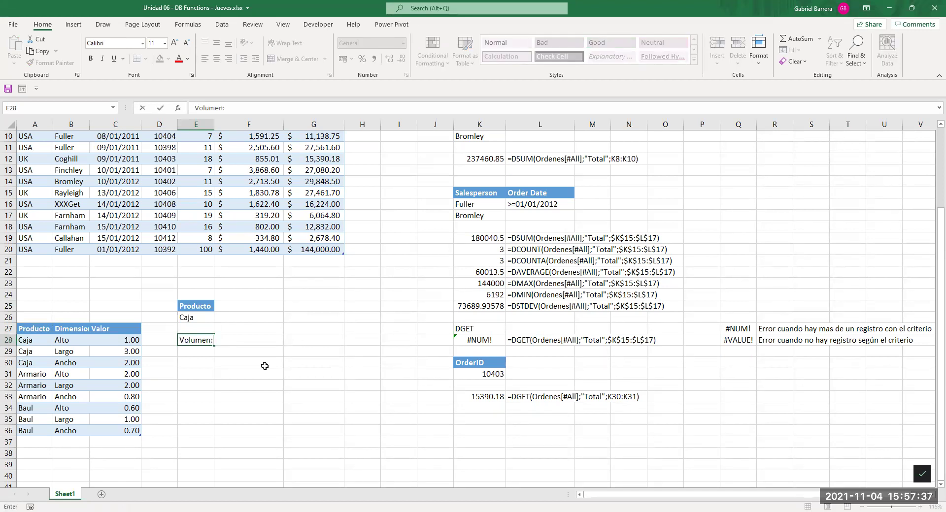
key("Tab")
type("=")
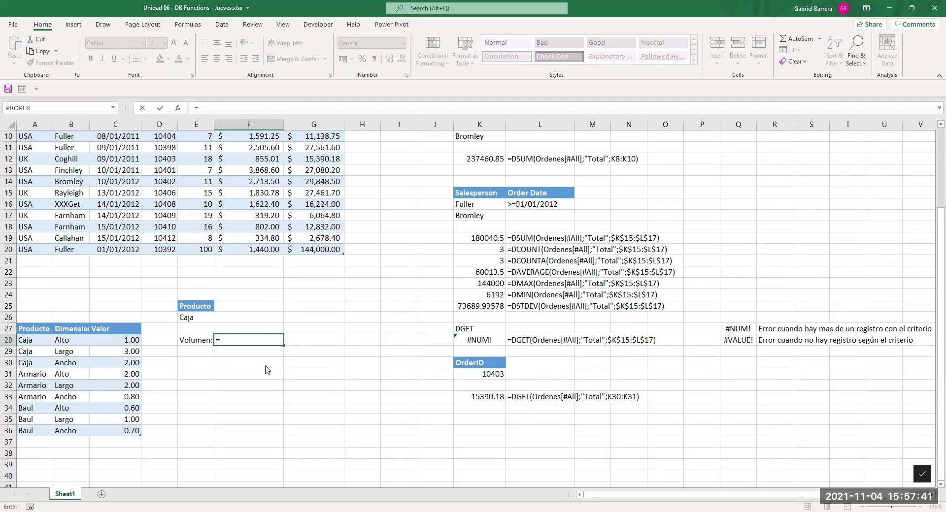
type("Dpro")
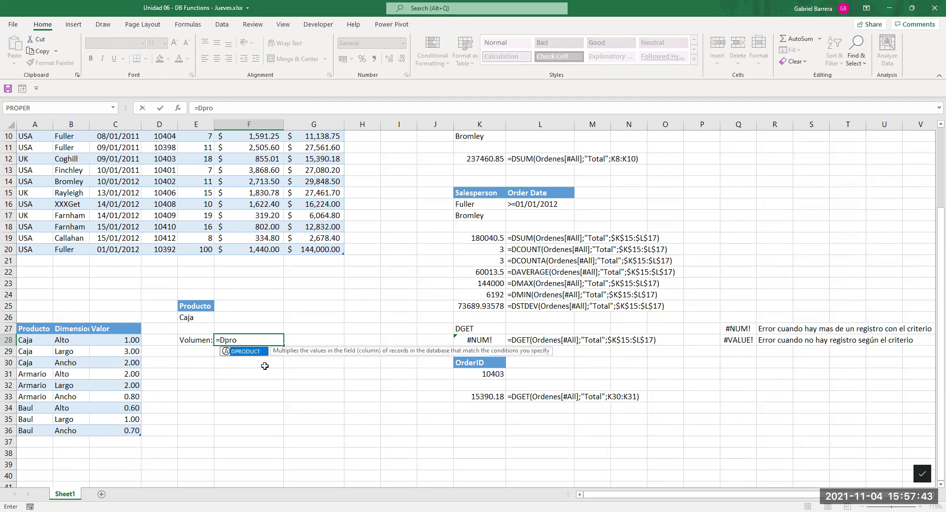
key("Tab")
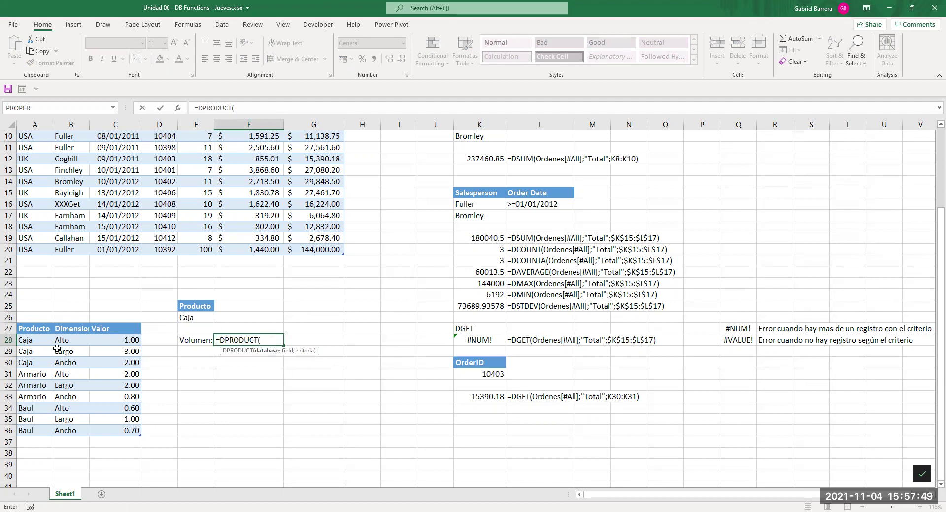
left_click(13, 320)
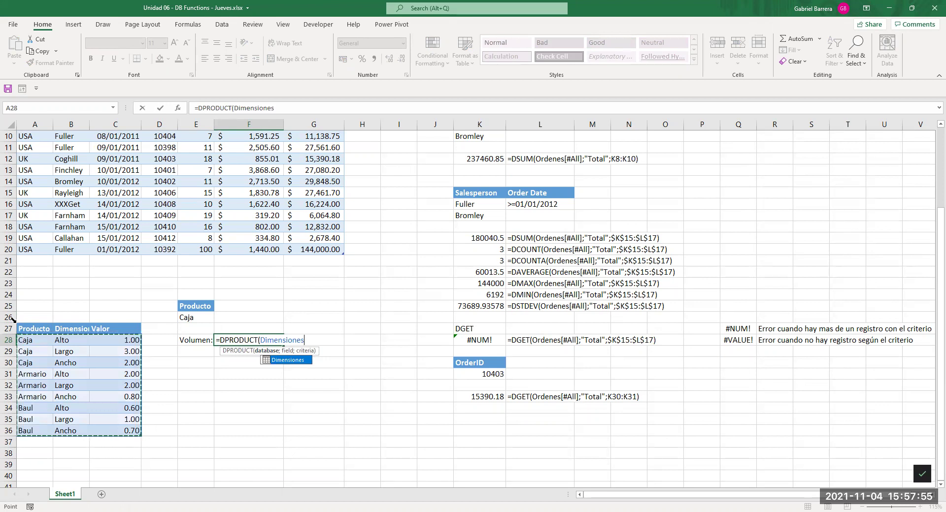
type("`")
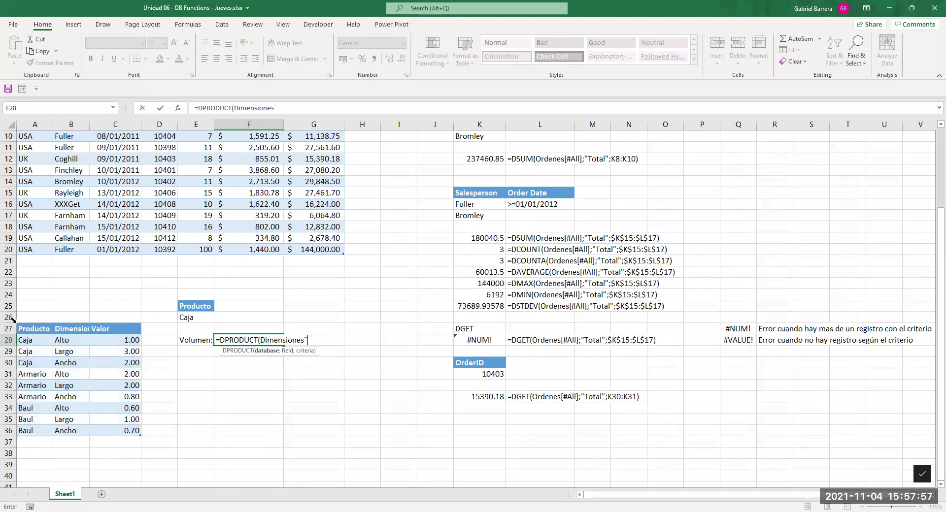
type("[")
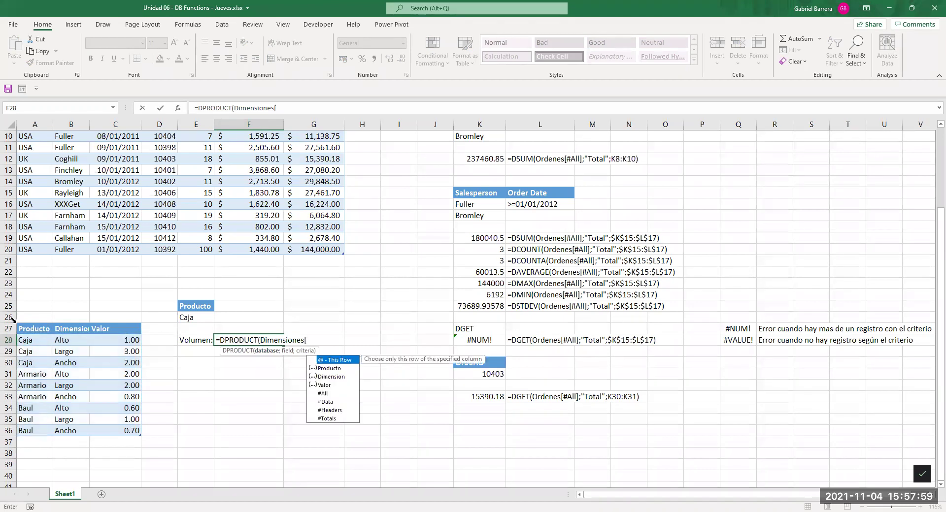
type("[#All]")
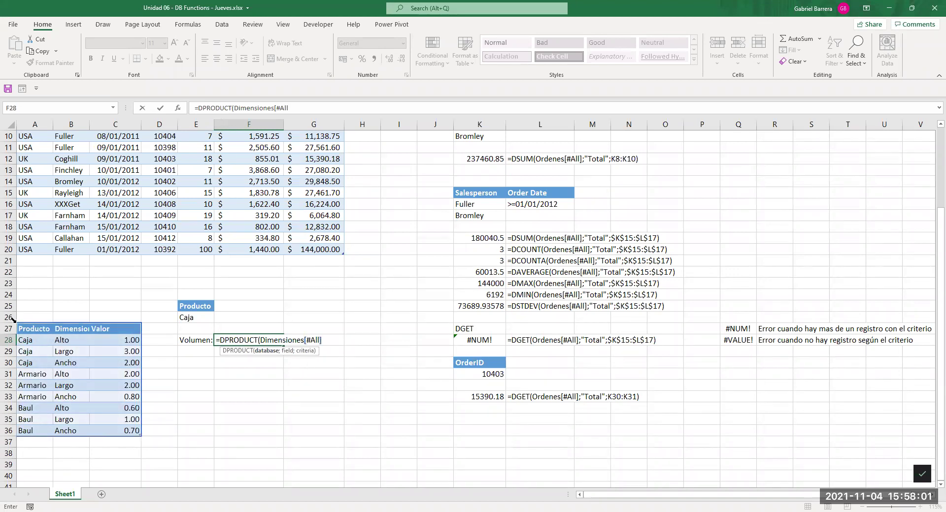
type(";")
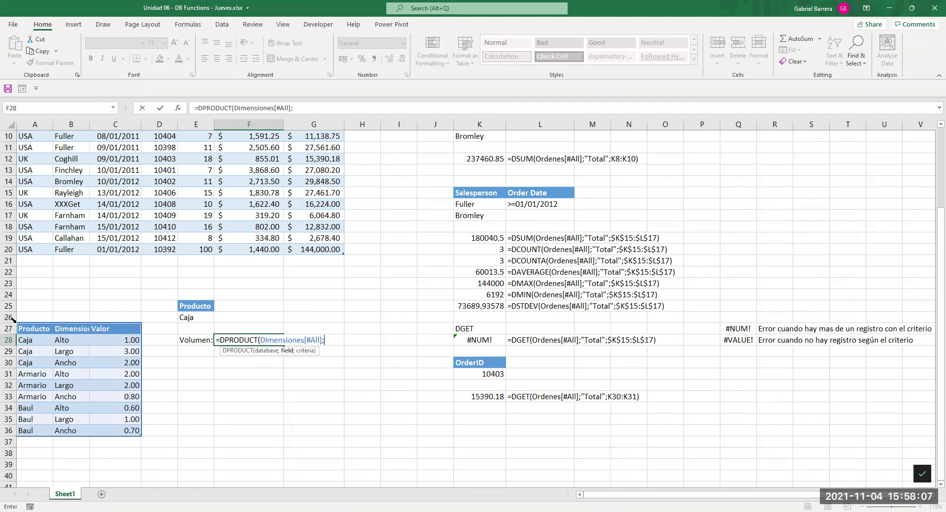
- Complete the DPRODUCT formula in F28 with "Valor" as the field and E25:E26 as the criteria
type("\"Valo")
type("r\";")
left_click(195, 306)
left_click_drag(196, 313, 196, 315)
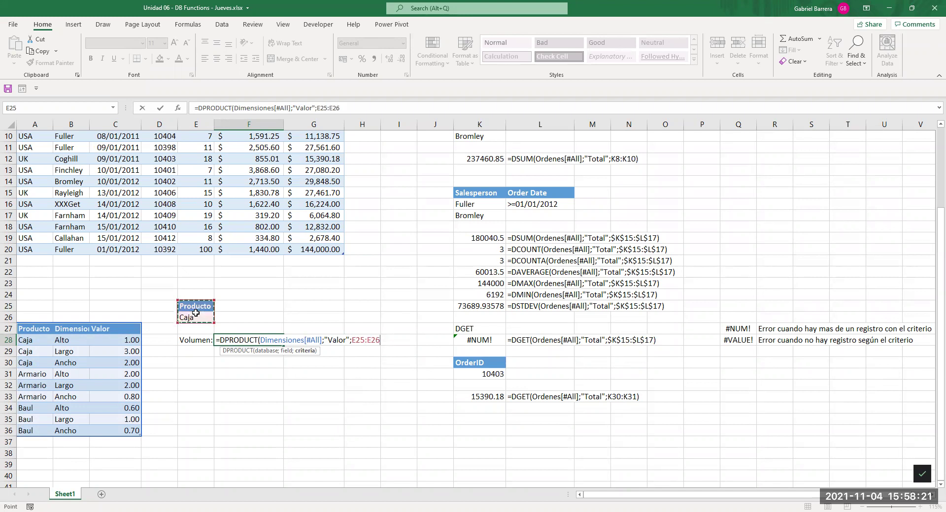
type(")")
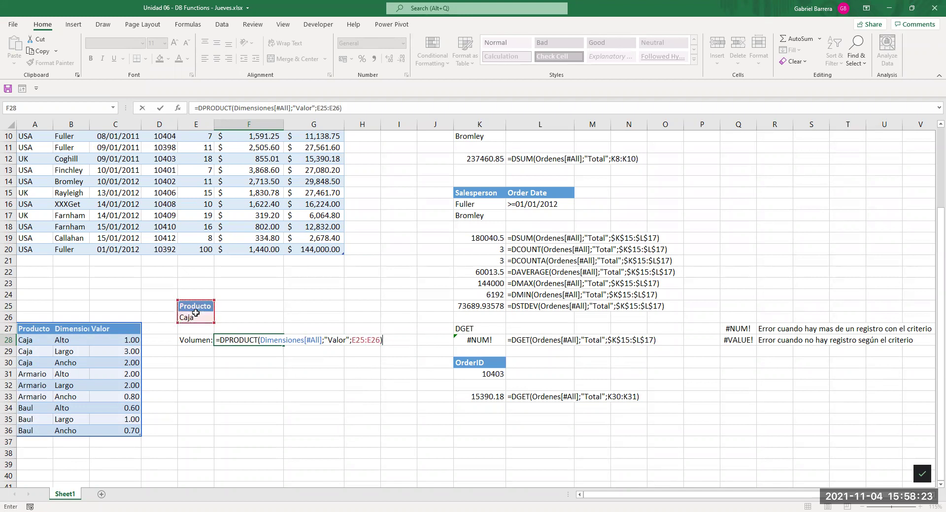
key("Return")
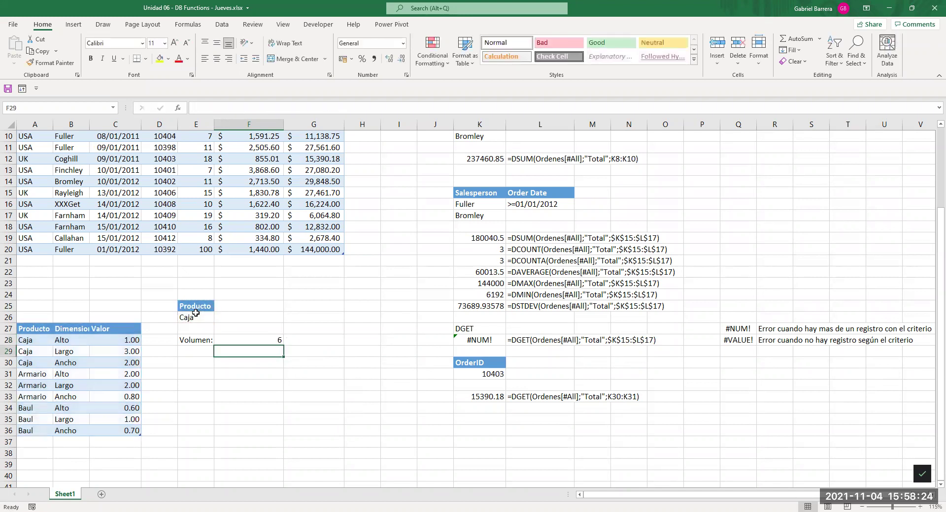
- Copy the formula text cell L25 into G28 to show the DPRODUCT formula, and widen column J
left_click(540, 310)
key("ctrl+c")
left_click(317, 336)
key("ctrl+v")
left_click(314, 374)
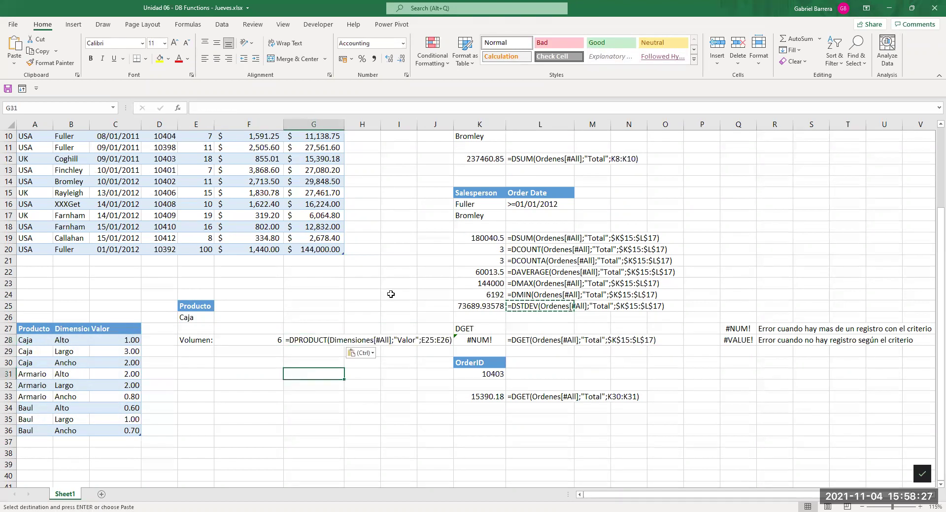
left_click_drag(456, 124, 485, 125)
- Change the Producto criterion in E26 to Baul and check it against the Baul values in C34:C36
left_click(252, 350)
scroll(252, 350, "up", 5)
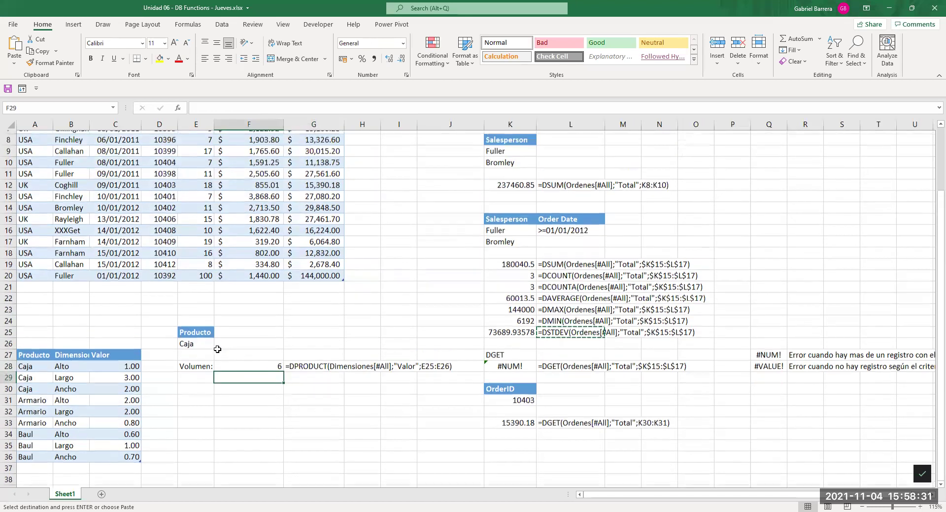
scroll(197, 320, "down", 5)
left_click(193, 329)
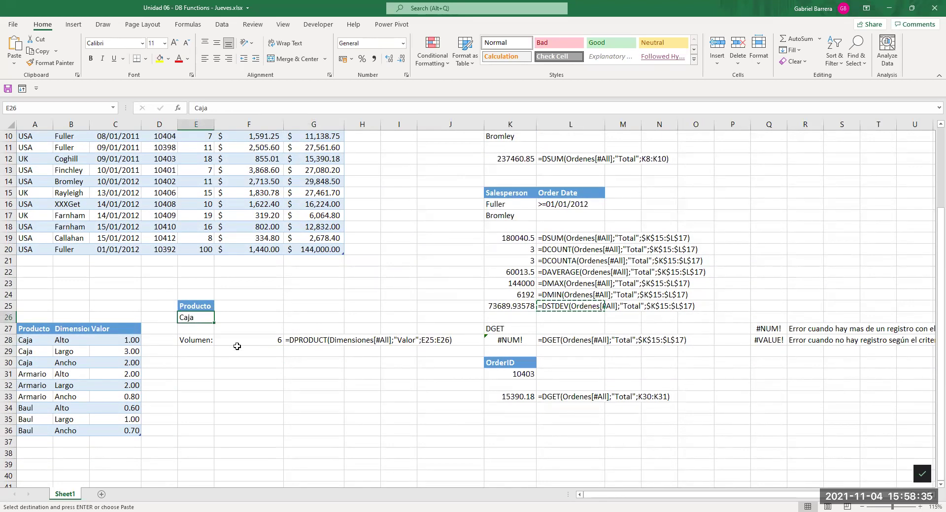
type("Baul")
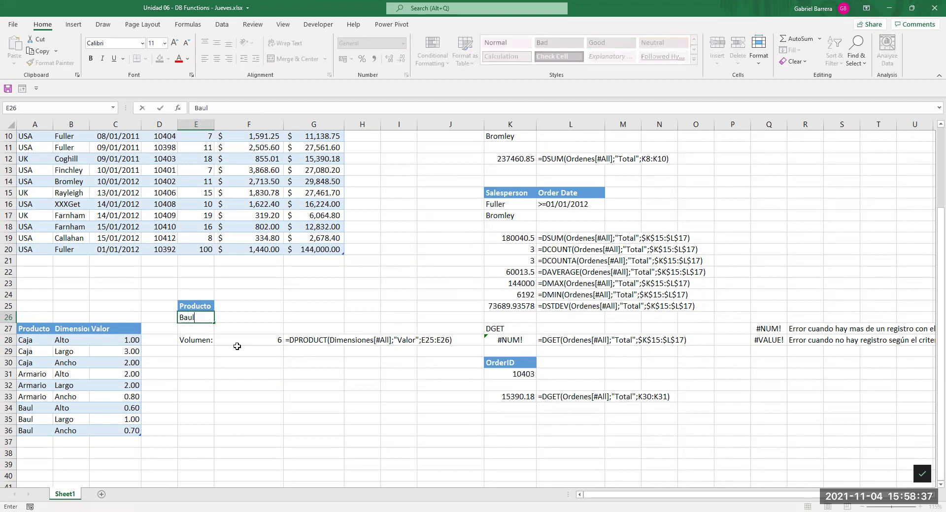
key("Return")
left_click_drag(130, 409, 129, 426)
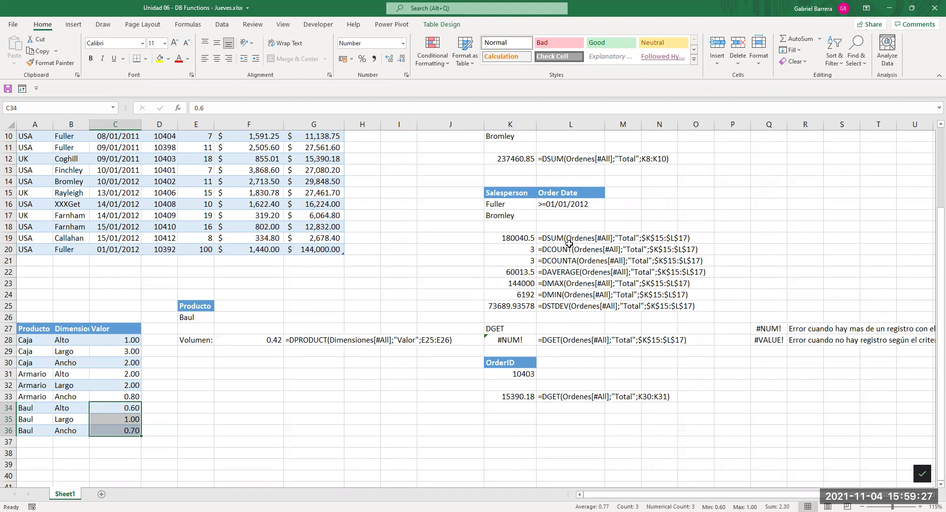
- Review the Salesperson and Order Date criteria in K15:L17 and the DSUM formula in K19 that uses them
left_click_drag(497, 193, 557, 211)
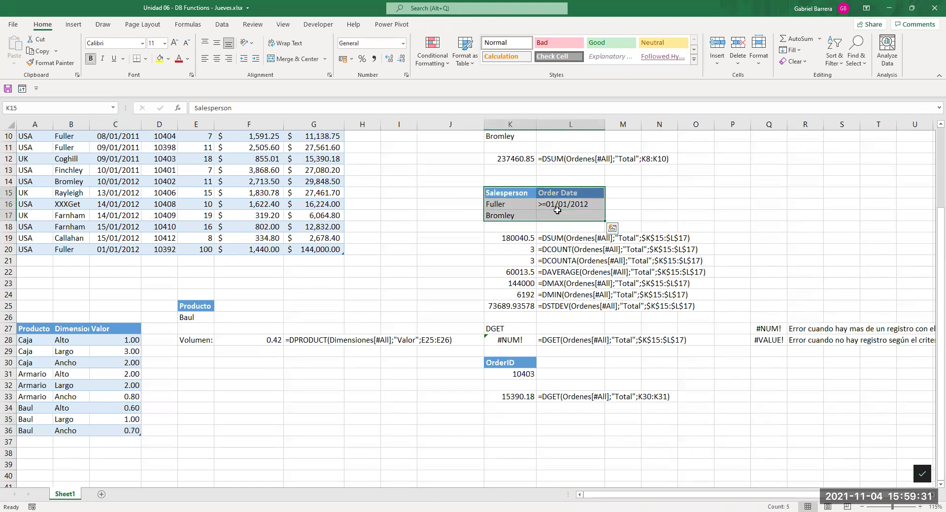
left_click(508, 198)
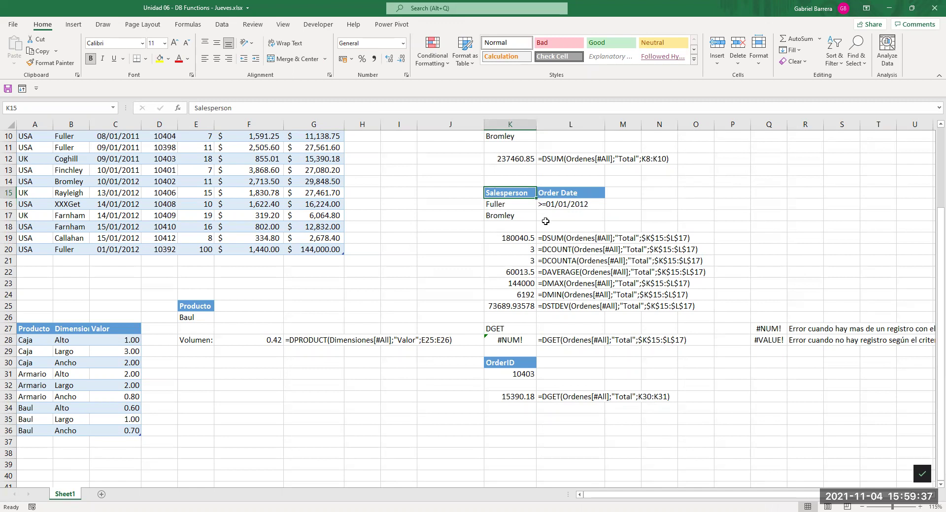
left_click(511, 205)
left_click(511, 215)
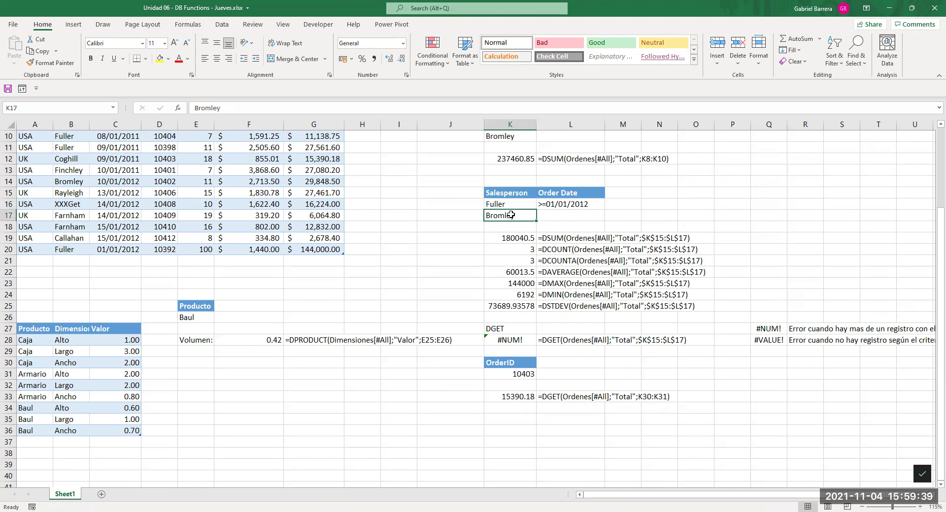
left_click(508, 240)
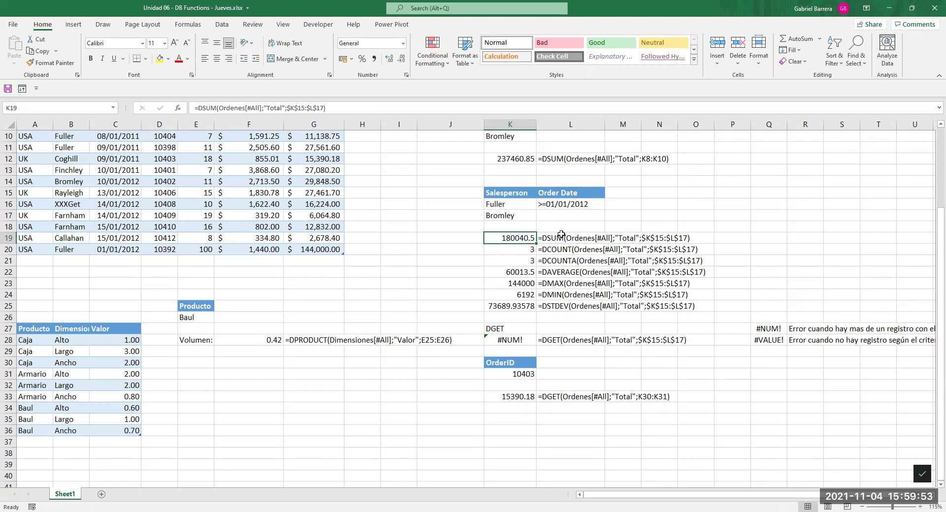
scroll(561, 236, "up", 3)
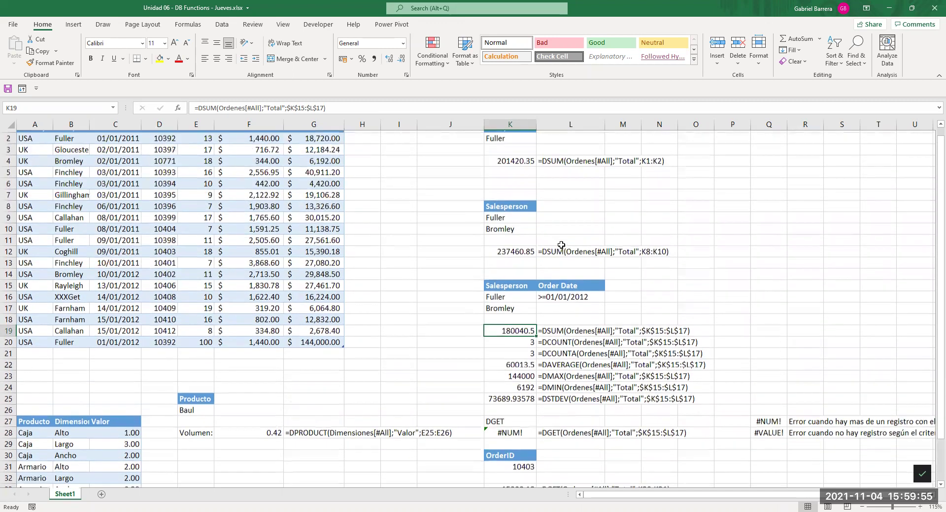
scroll(561, 245, "up", 1)
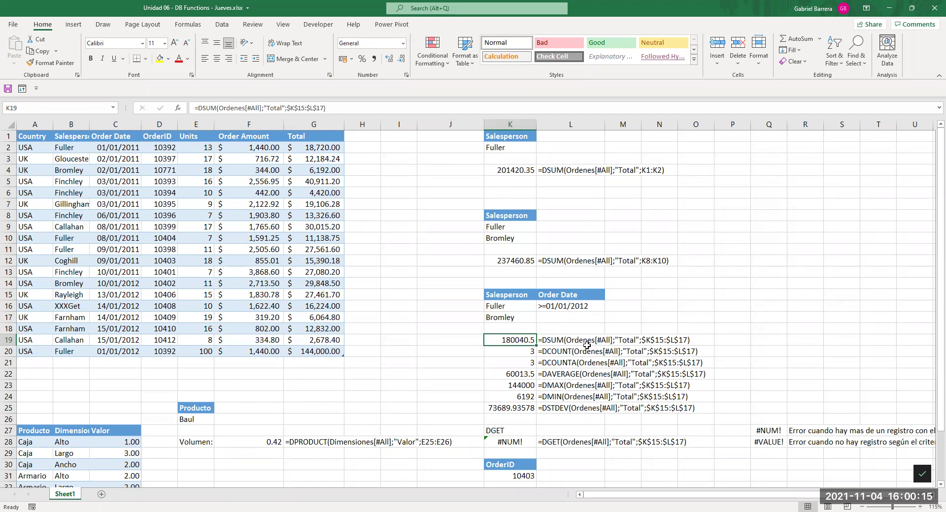
- Copy the DSUM formula and its formula text from K19:L19 into K36:L36
left_click(566, 341, "shift")
key("ctrl+c")
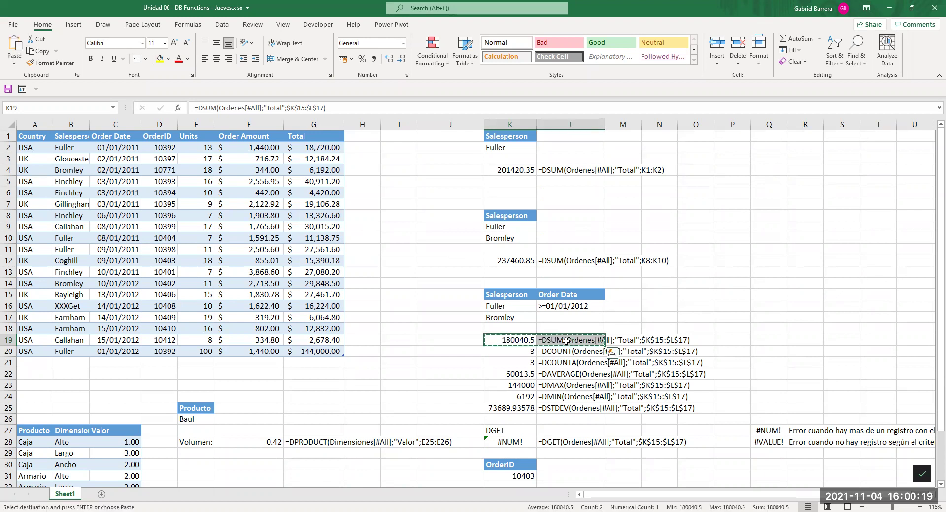
scroll(566, 335, "down", 1)
scroll(566, 328, "down", 3)
left_click(527, 432)
key("ctrl+v")
key("Escape")
- Replace the Ordenes[#All] table reference in K36's DSUM formula with the plain cell range A1:G20
key("F2")
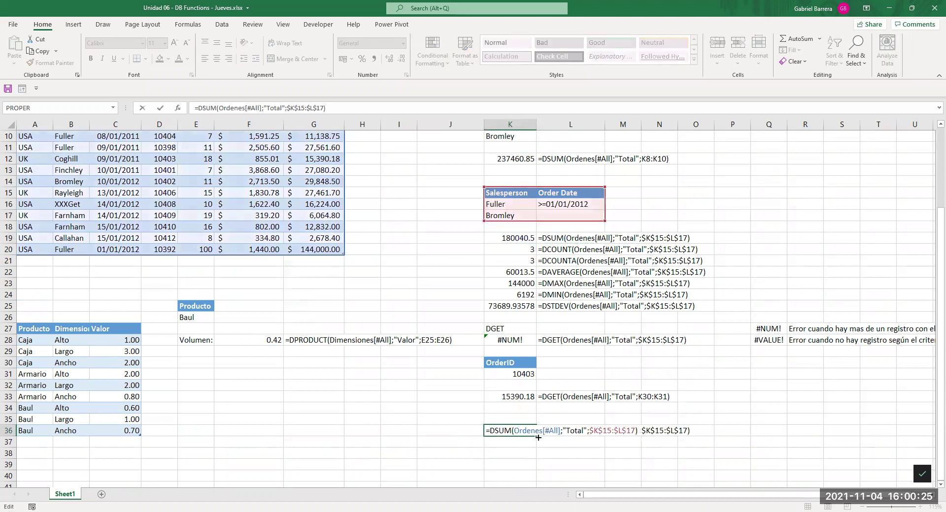
key("Escape")
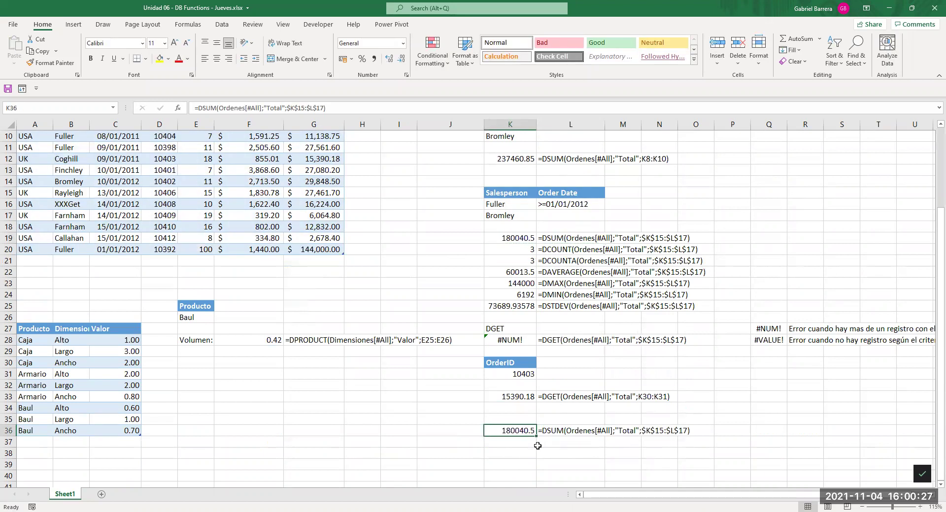
key("F2")
left_click_drag(515, 432, 560, 431)
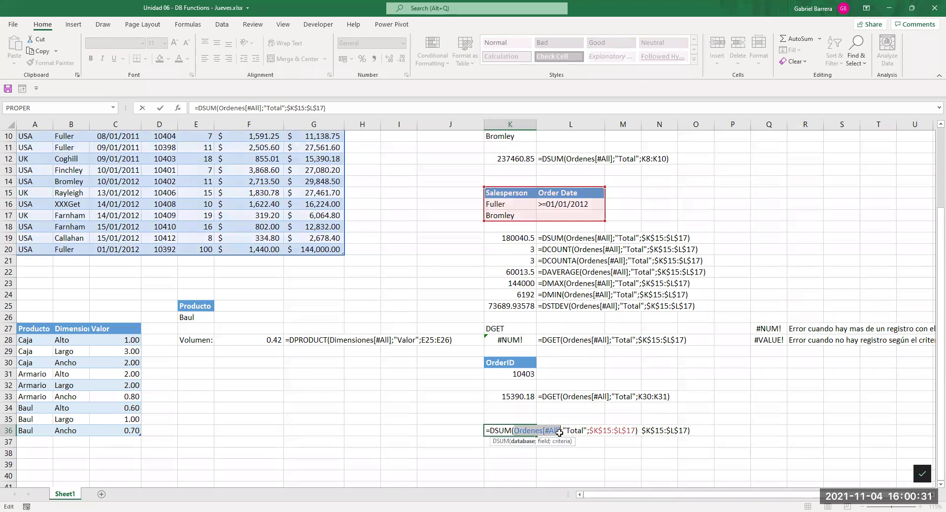
type("A1")
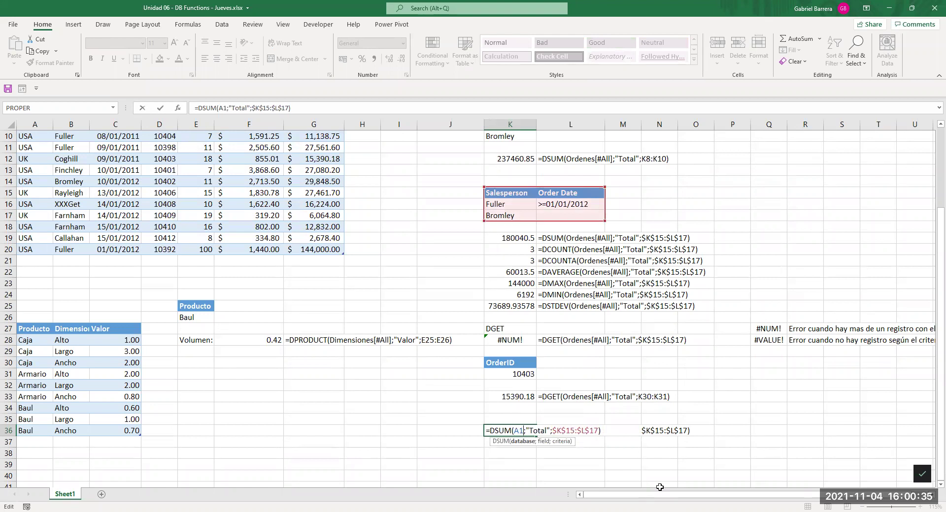
type(":")
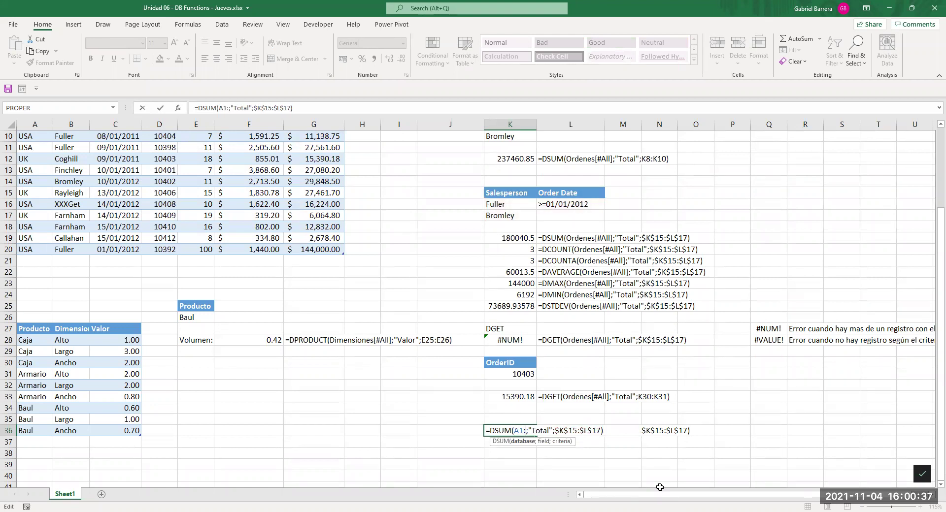
type("G20")
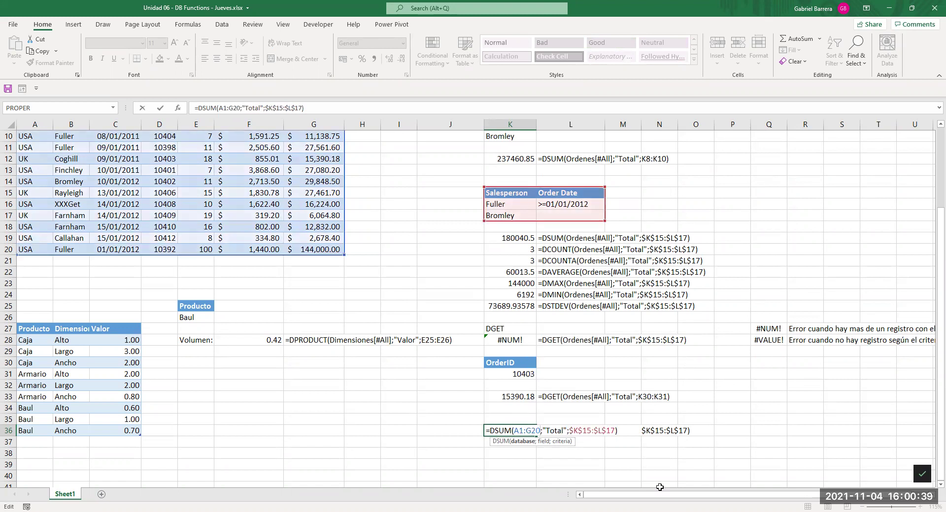
scroll(417, 336, "up", 3)
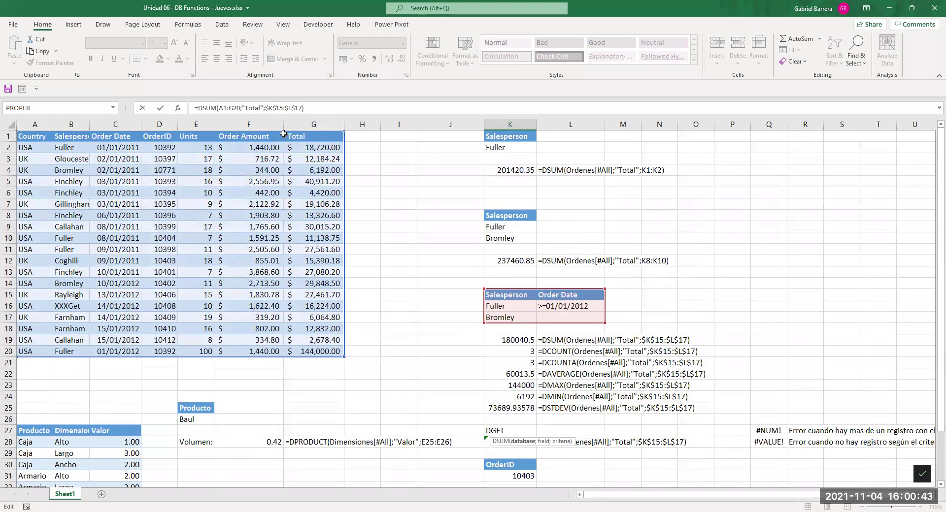
scroll(434, 259, "down", 1)
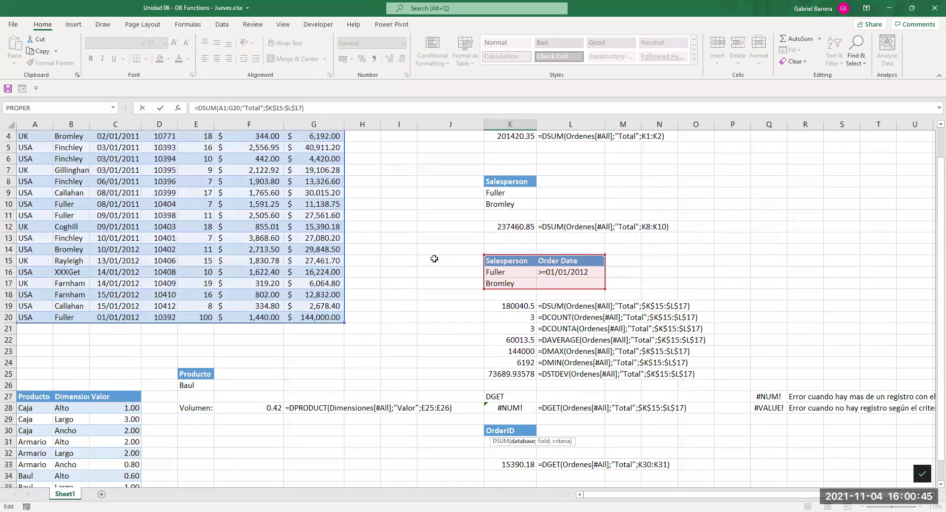
scroll(434, 259, "down", 2)
key("Return")
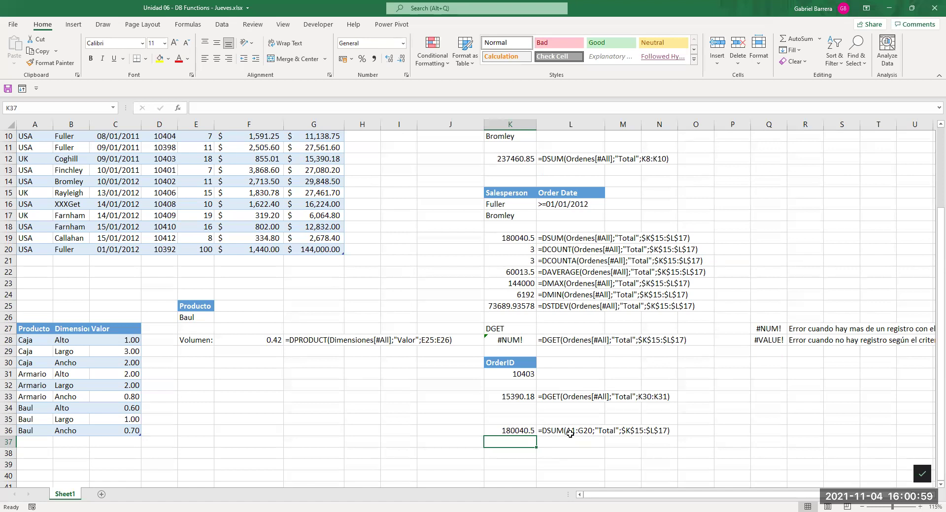
key("Up")
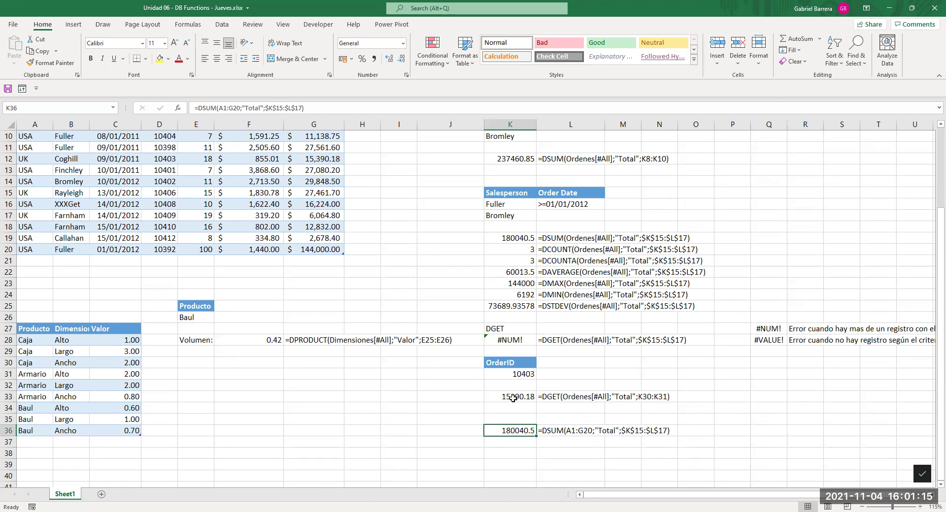
- Save the database functions workbook and switch to the Unidad 07 What If workbook's GS - Dulces sheet
left_click(7, 89)
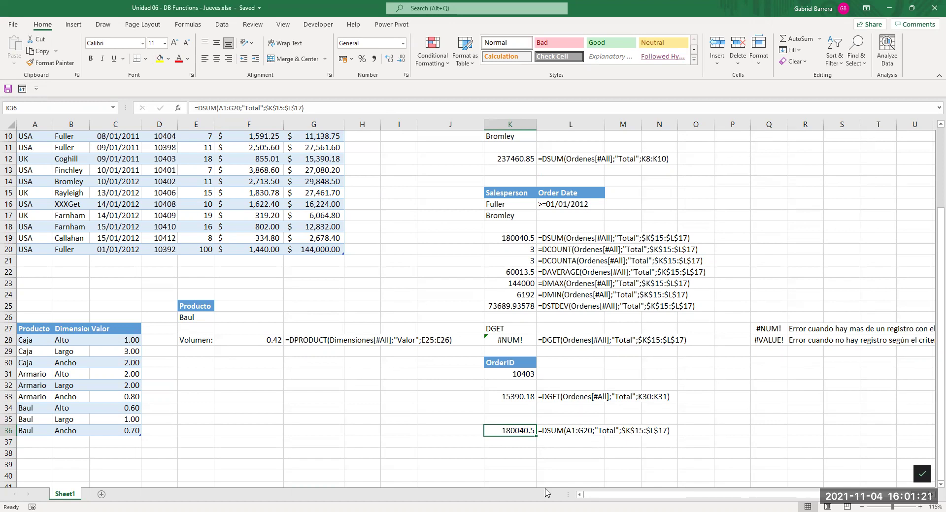
key("alt+Tab")
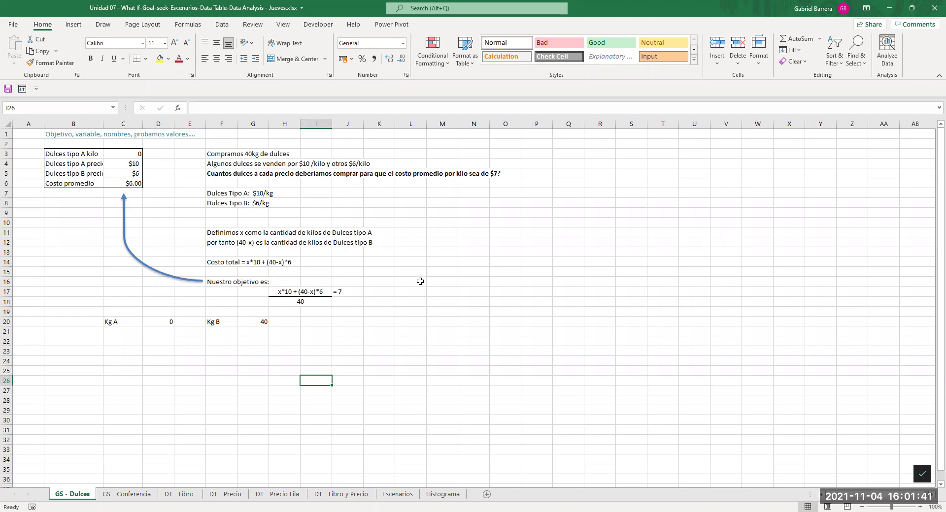
scroll(444, 292, "up", 2)
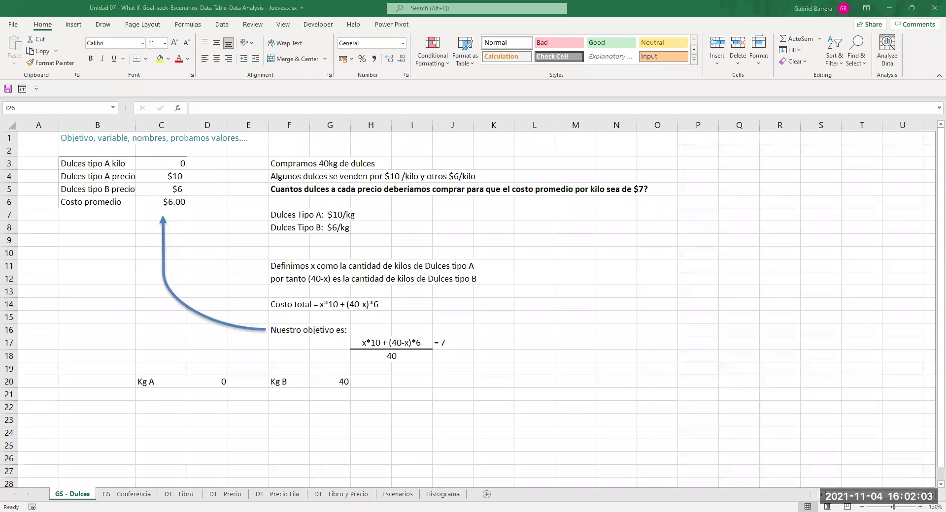
- Review the candy purchase problem in F3:F5 and the type A and B prices in F7:F8
left_click(294, 163)
left_click_drag(297, 161, 363, 158)
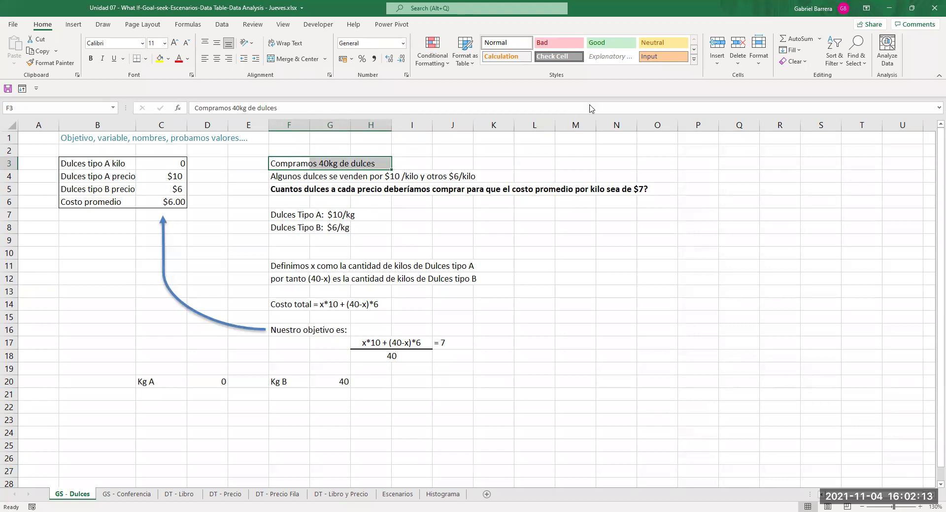
left_click(290, 179)
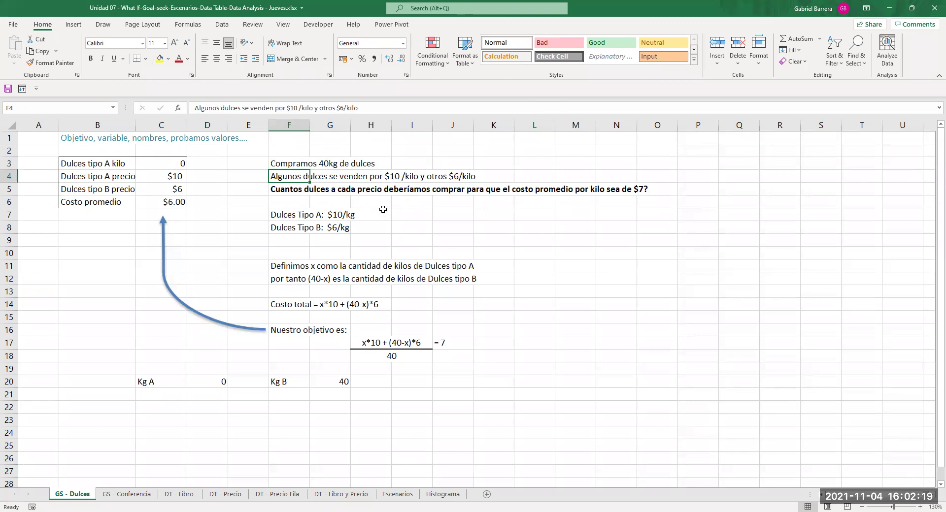
left_click_drag(275, 214, 370, 229)
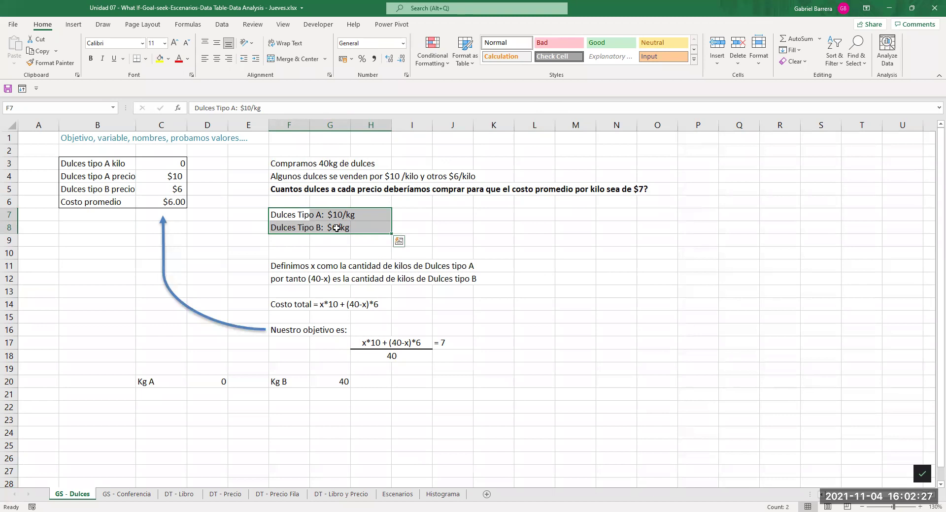
left_click(327, 165)
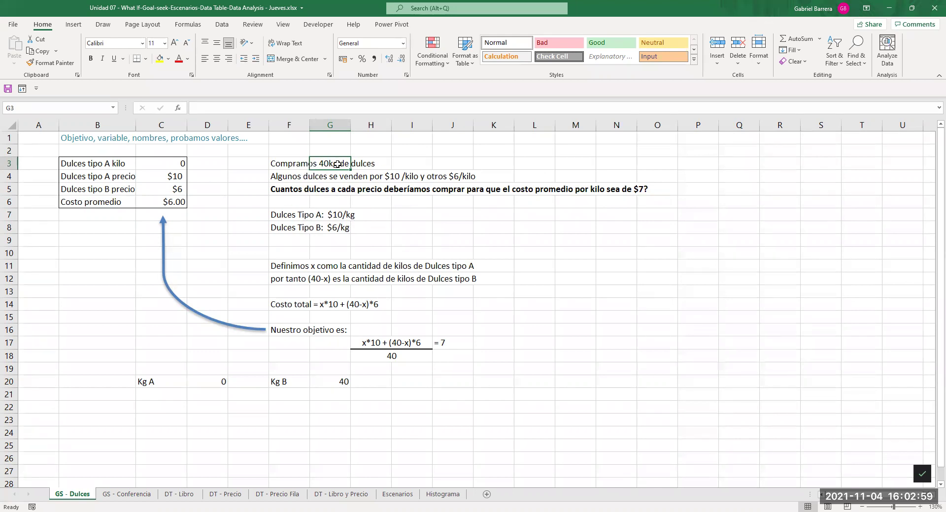
- Enter the equation X+Y=40 in I7 and format it with a yellow fill and red text
left_click(419, 217)
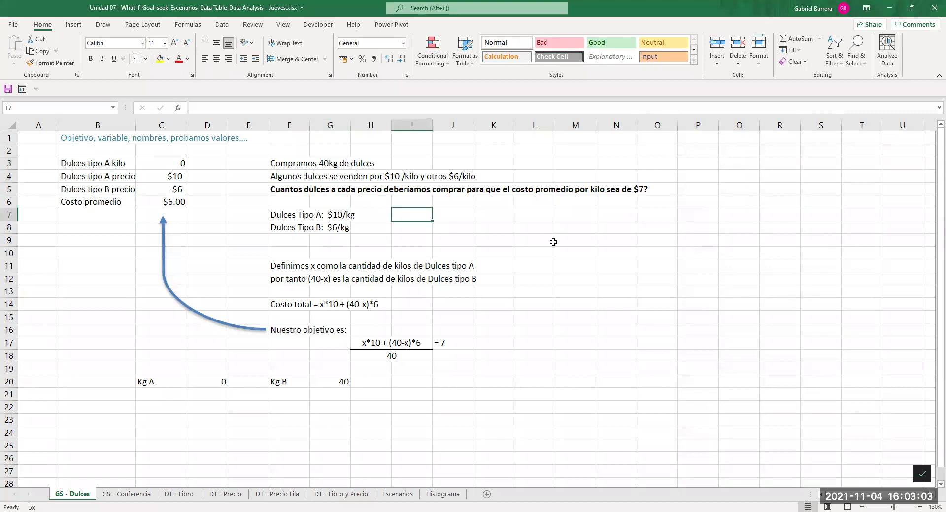
type("x")
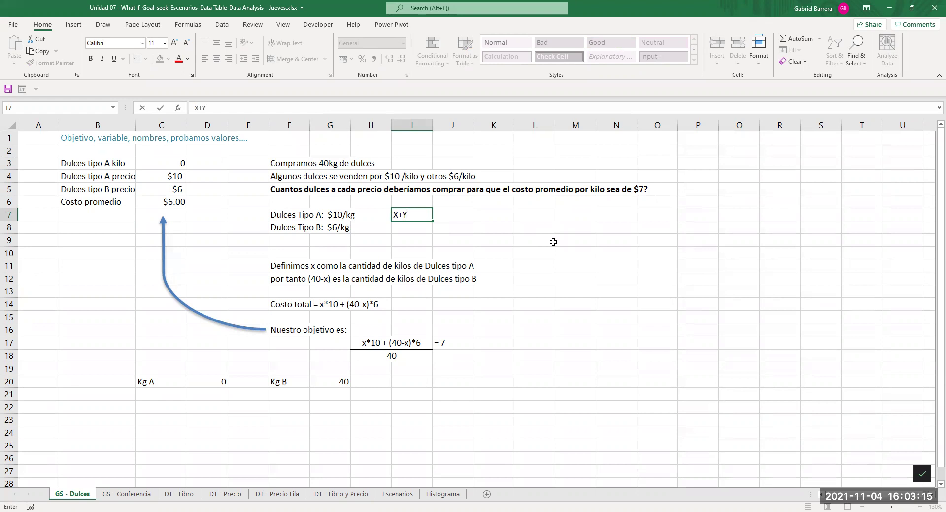
type("40")
key("Return")
key("Up")
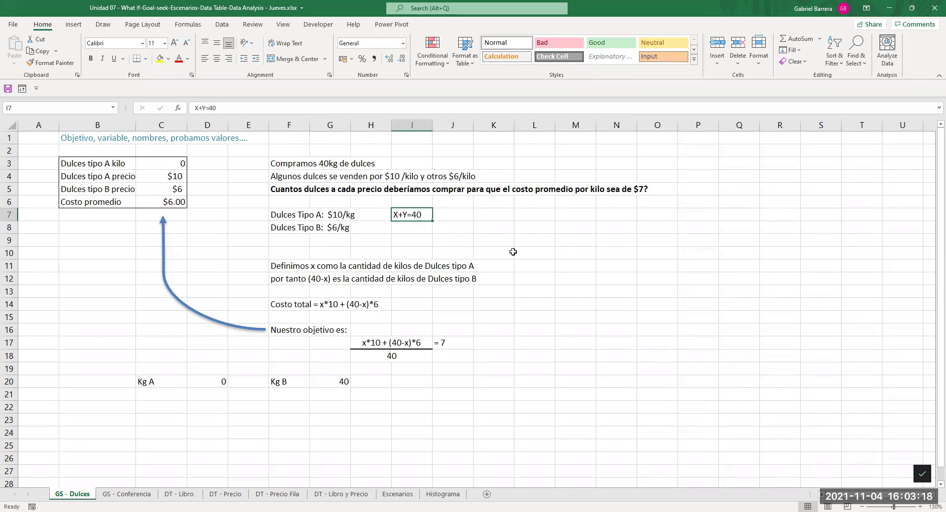
left_click(160, 58)
left_click(179, 59)
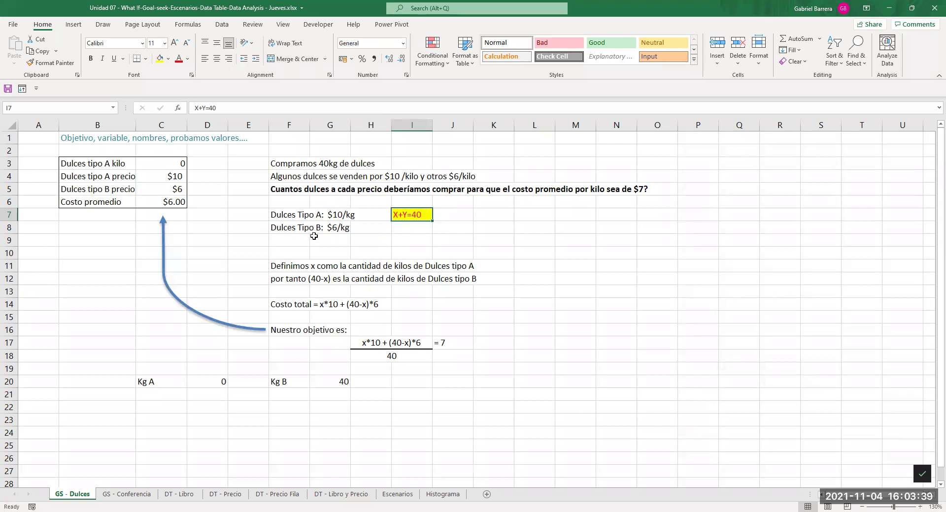
- Enter Y=40-X in I8 and format it with a yellow fill and red text
left_click(419, 228)
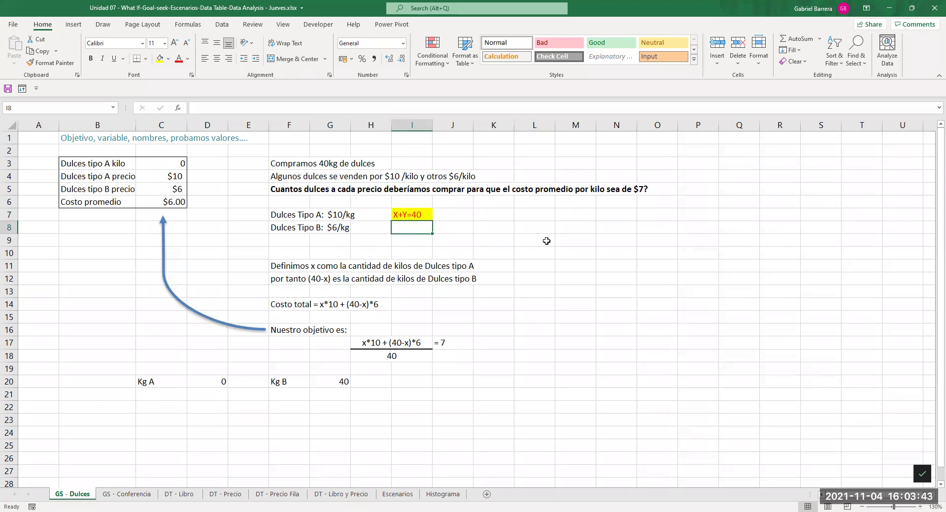
type("Y=40")
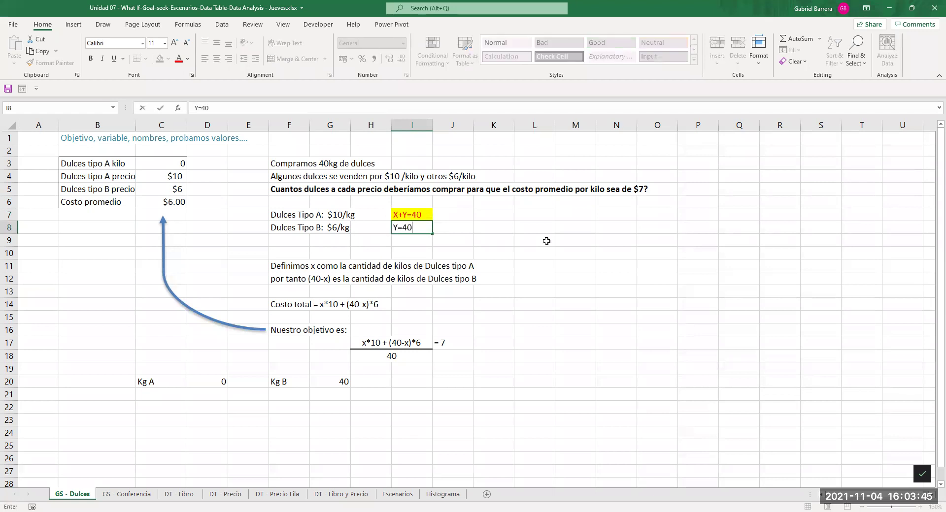
type("-X")
key("ctrl+Return")
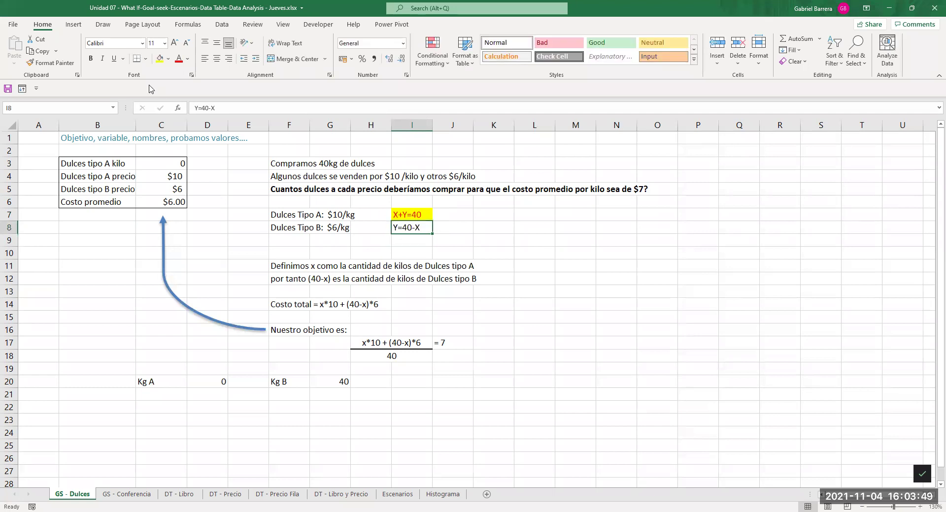
left_click(161, 59)
left_click(178, 61)
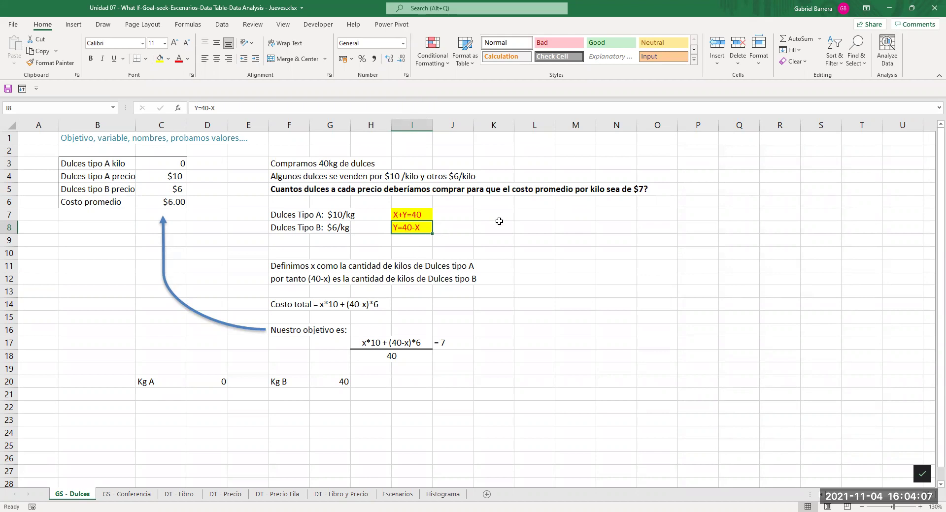
- Enter X in L7 and the description "Varibale indep" beside it in M7
left_click(536, 215)
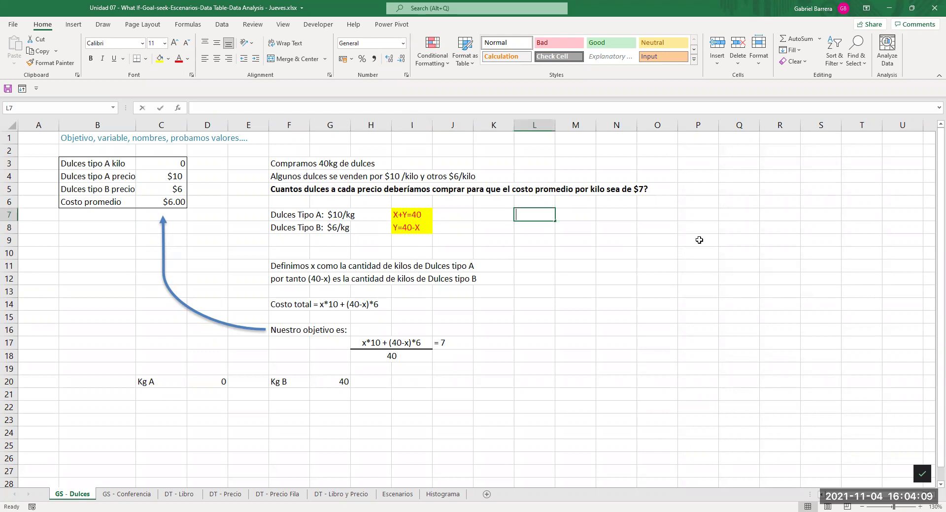
type("X")
key("Tab")
type("Varb")
type("i")
key("BackSpace")
key("BackSpace")
type("ibale indep")
key("Return")
- Enter Y in L8 and the description "Variable dependiente" beside it in M8
key("Left")
type("Y")
key("ctrl+Return")
key("Right")
type("Variab")
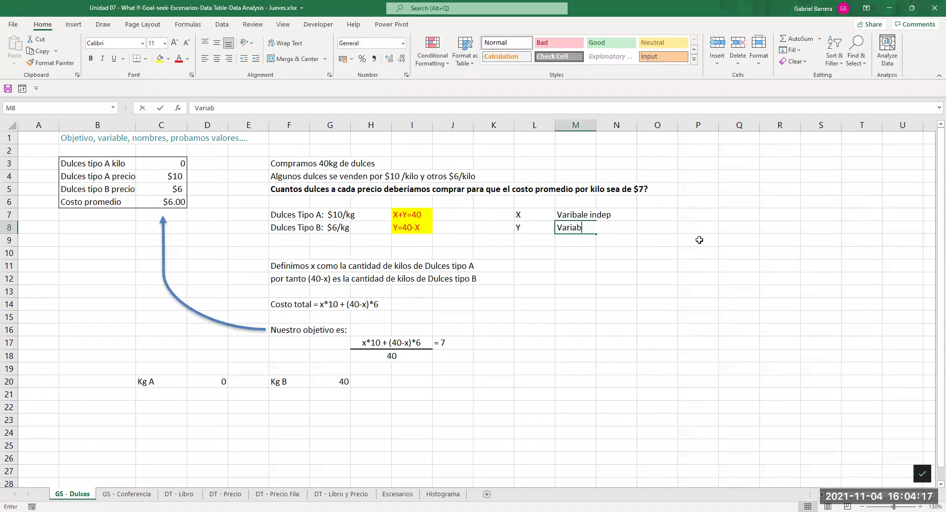
type("le dependiente")
key("Return")
- Correct the spelling of the X description in M7 to "Variable indep"
key("Up")
key("Up")
key("F2")
key("BackSpace")
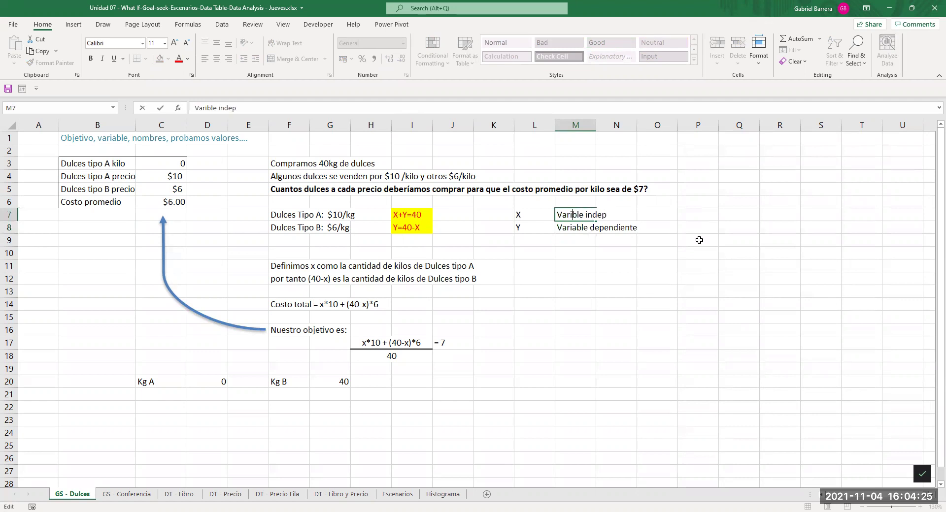
key("Right")
type("b")
key("Return")
key("Down")
key("Left")
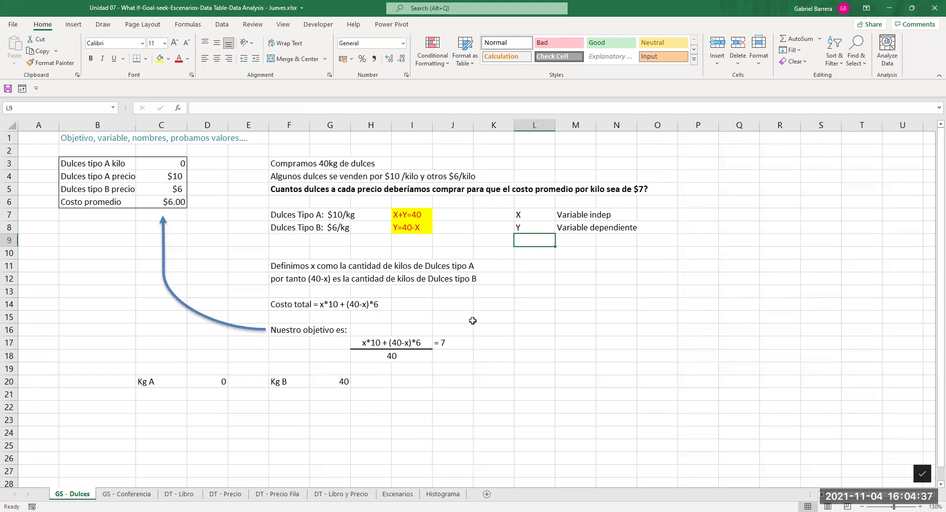
- Highlight the average cost objective equation in H17:J18 with a yellow fill
left_click(360, 346)
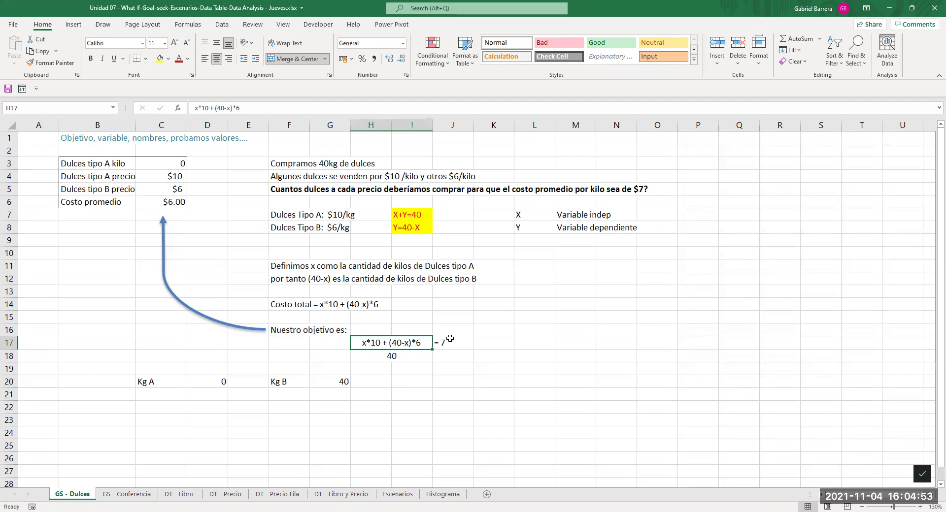
left_click_drag(367, 340, 459, 351)
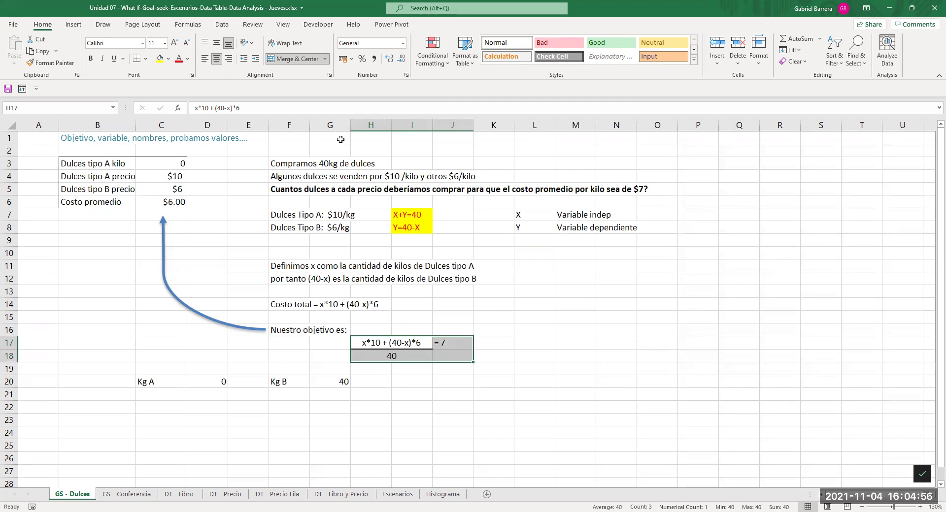
left_click(159, 60)
left_click(559, 344)
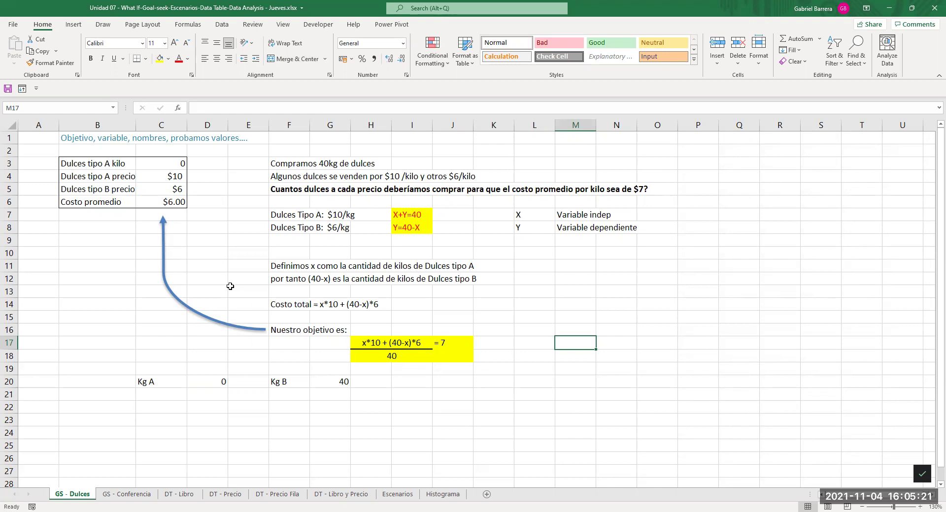
- Examine the candy model in B3:C6, checking the type A kilos and both price cells in C3:C5
left_click_drag(100, 166, 149, 199)
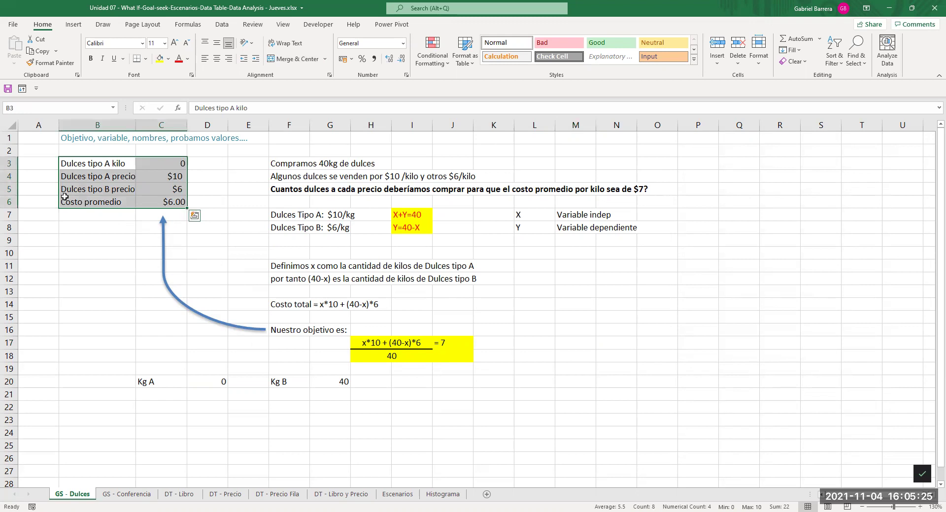
left_click(174, 164)
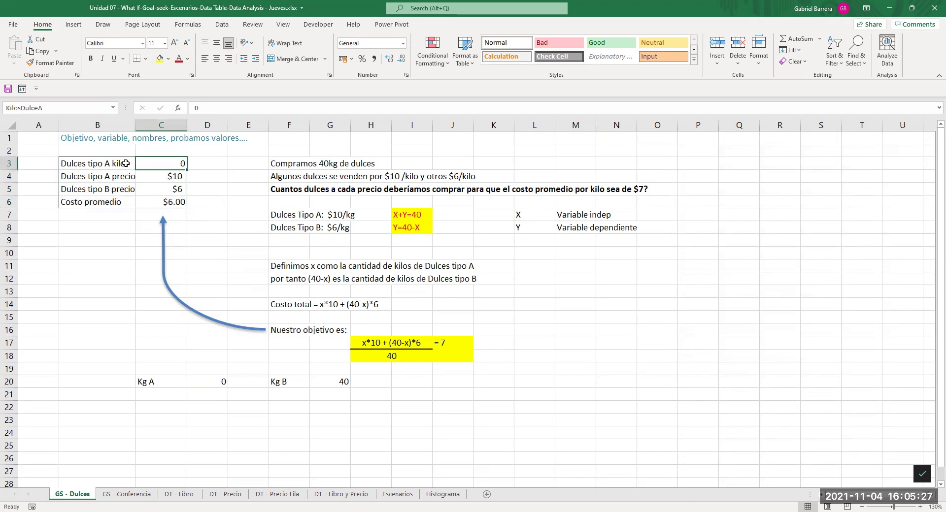
left_click(169, 178)
left_click(166, 191)
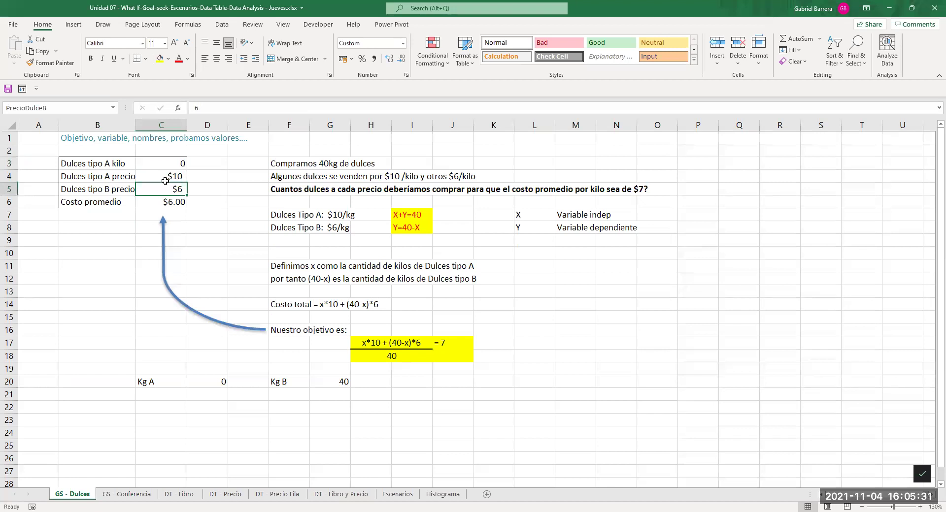
- Check the defined names of cells C3:C5 and the formulas behind Kg A in D20 and Kg B in G20
left_click(165, 178)
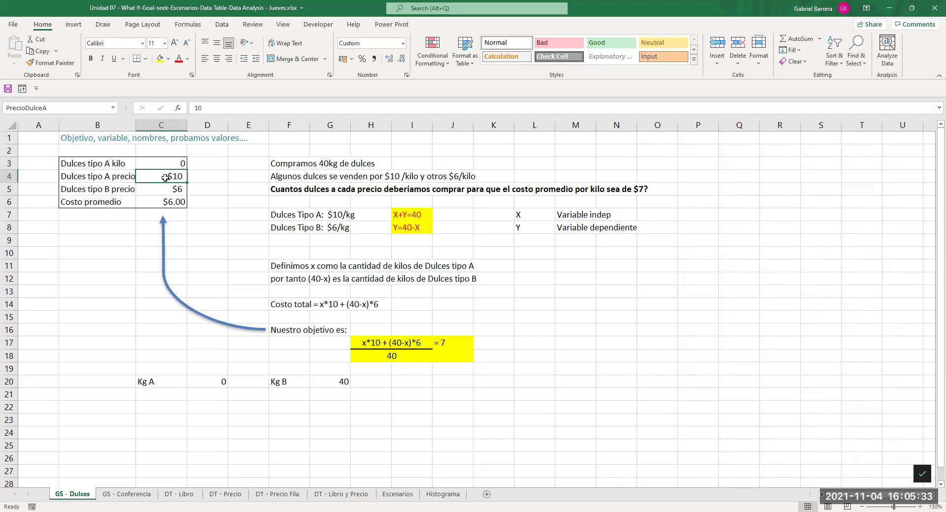
left_click(49, 107)
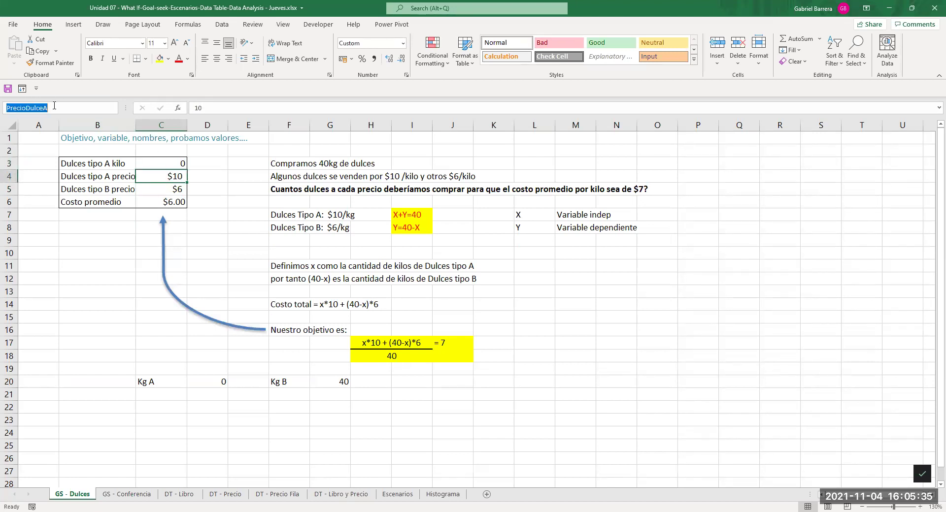
left_click(148, 189)
left_click(172, 163)
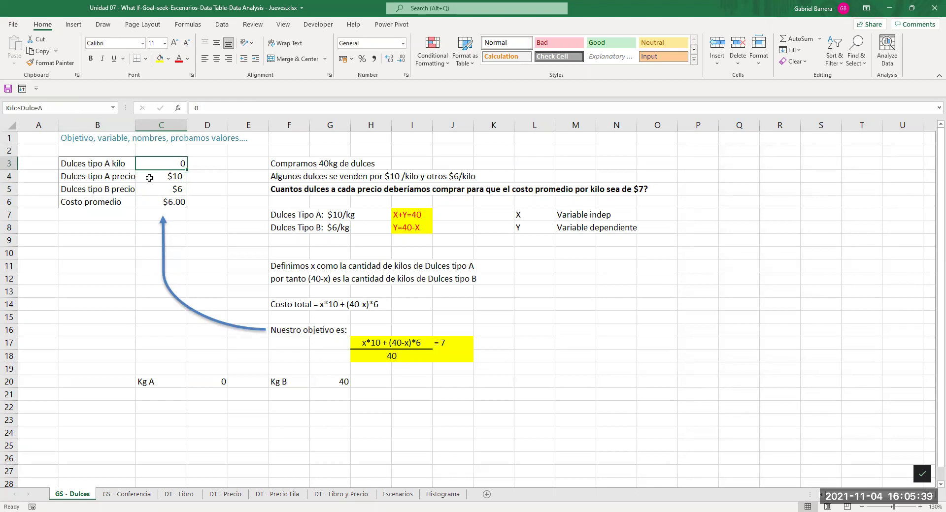
left_click(203, 381)
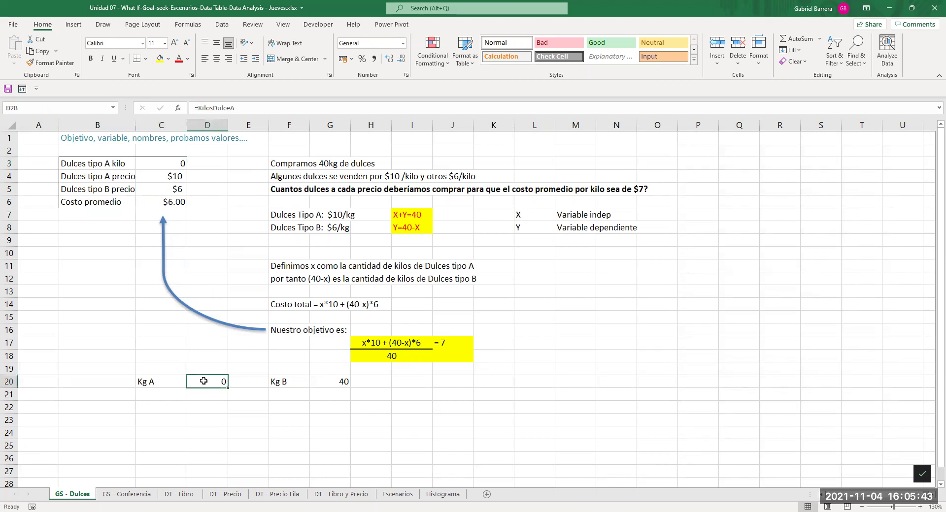
left_click(332, 383)
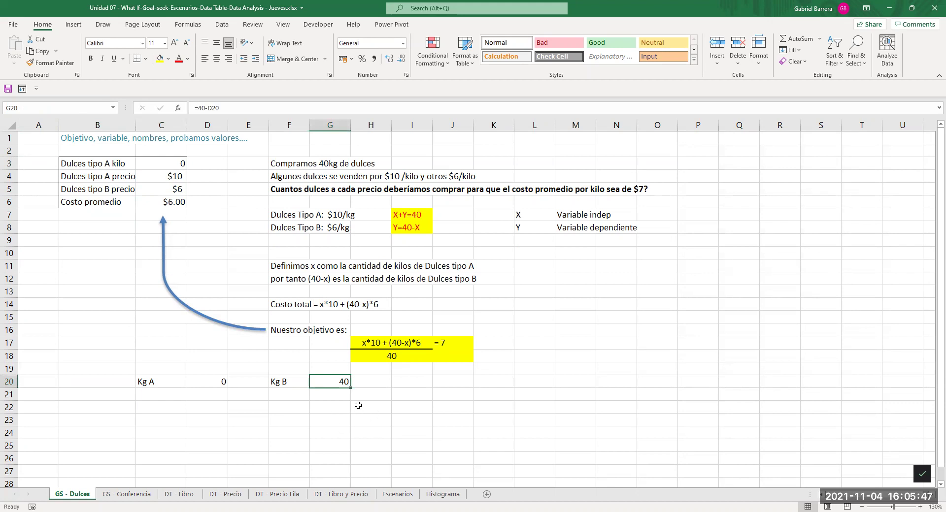
key("F2")
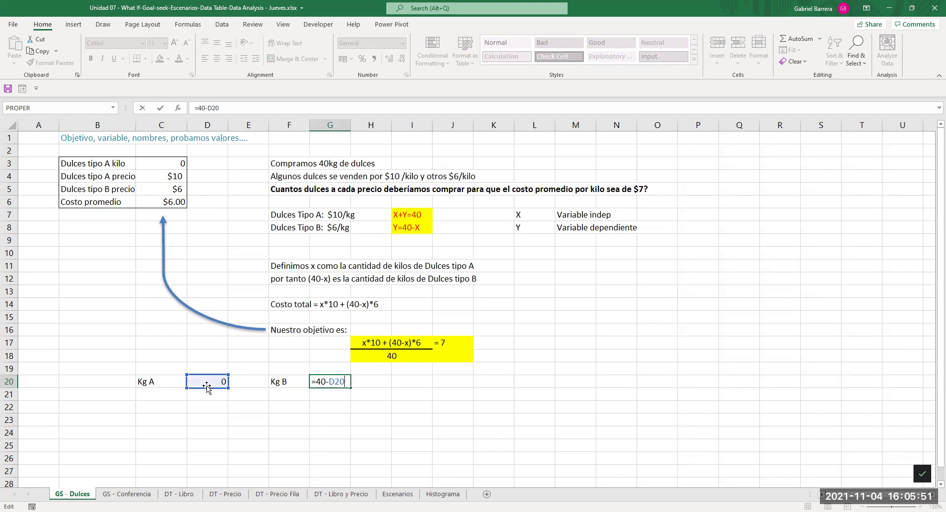
key("Escape")
- Highlight the Kg A and Kg B row in C20:G20 with a yellow fill
left_click_drag(157, 381, 325, 381)
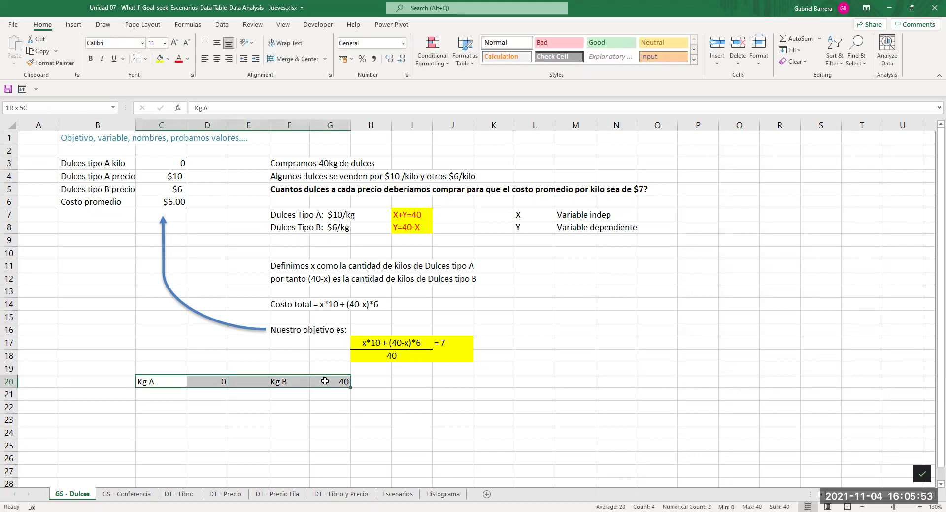
left_click(159, 59)
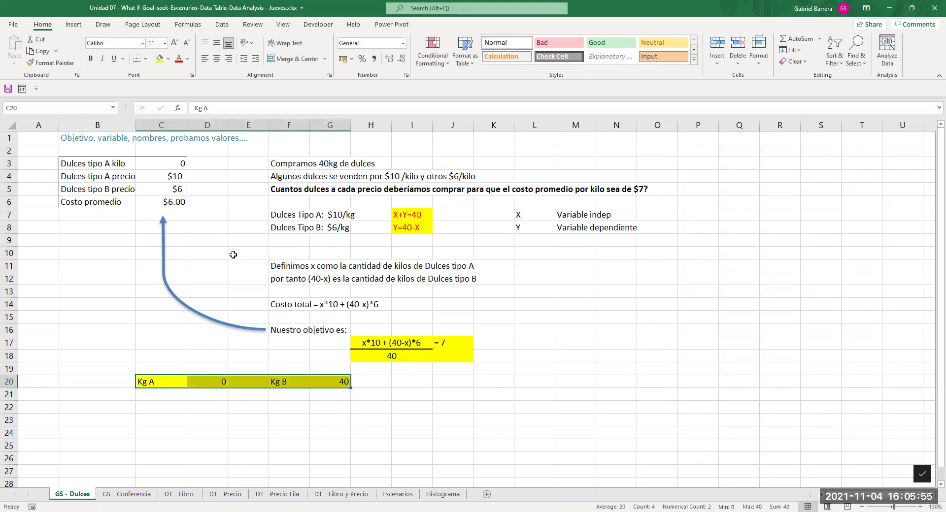
left_click(247, 395)
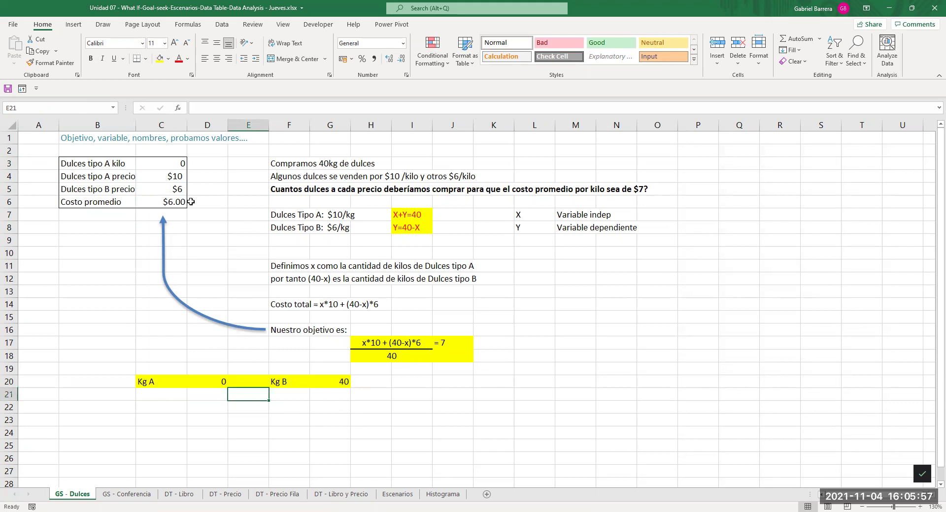
- Check the average cost formula in C6, then test it with 1, 2, 3, 4 and 5 type A kilos in C3
left_click(167, 201)
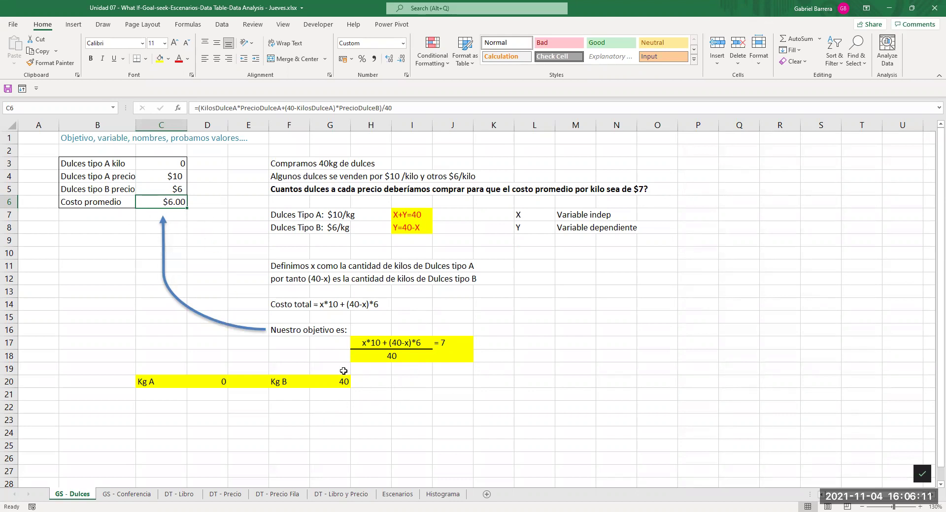
left_click(162, 164)
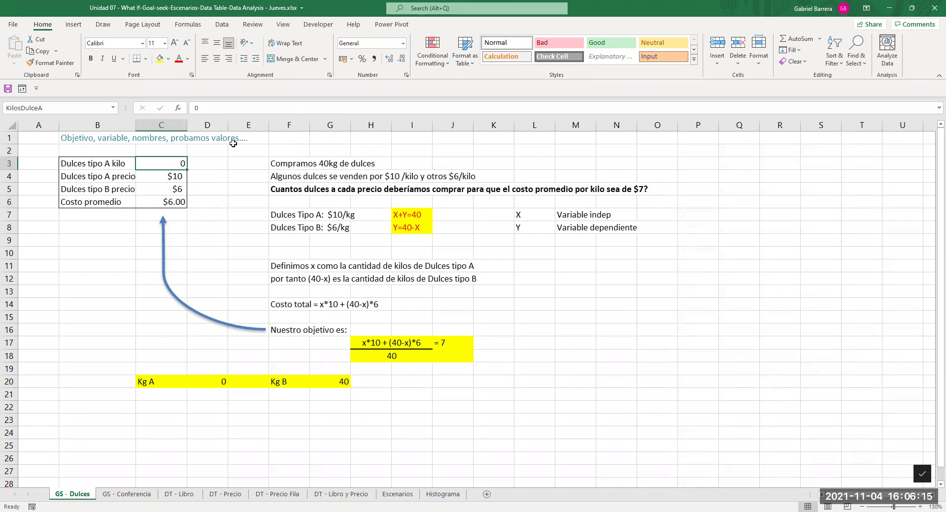
type("1")
key("Return")
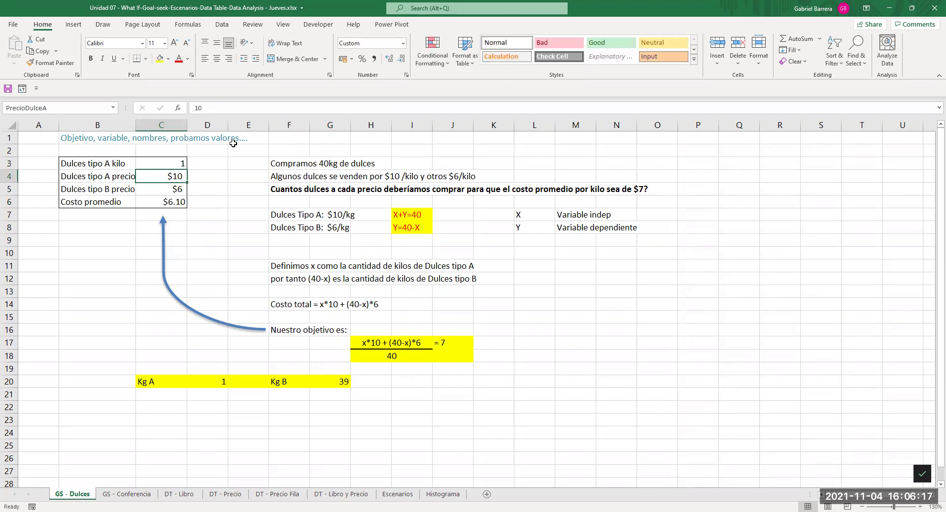
key("Up")
type("2")
key("Return")
key("Up")
type("3")
key("Return")
key("Up")
type("4")
key("Return")
key("Up")
type("5")
key("Return")
- Test 12, 9 and 10 as the type A kilos in C3, checking the resulting kilos in D20 and G20
key("Up")
key("Up")
type("12")
key("Return")
key("Up")
type("9")
key("Return")
key("Up")
type("10")
key("Return")
left_click(206, 386)
left_click(326, 386)
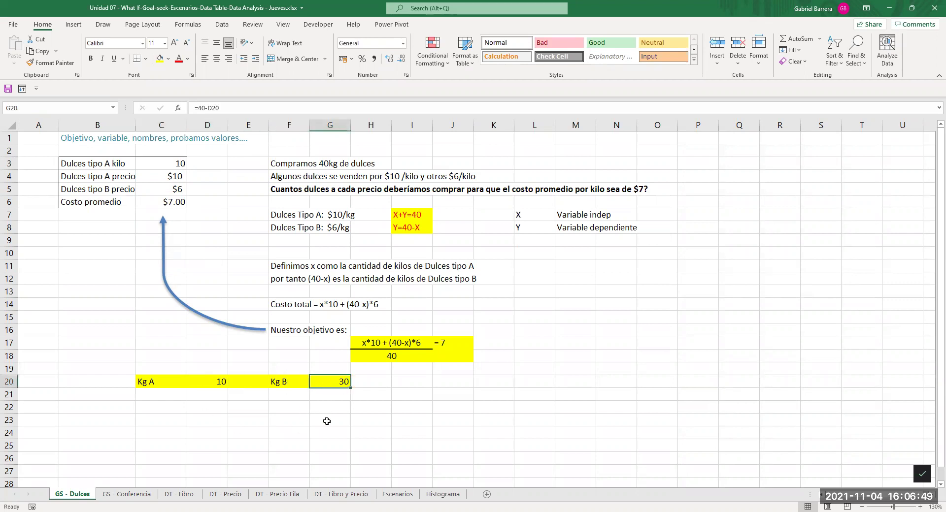
- Reset the type A kilos in C3 to 0
left_click(172, 163)
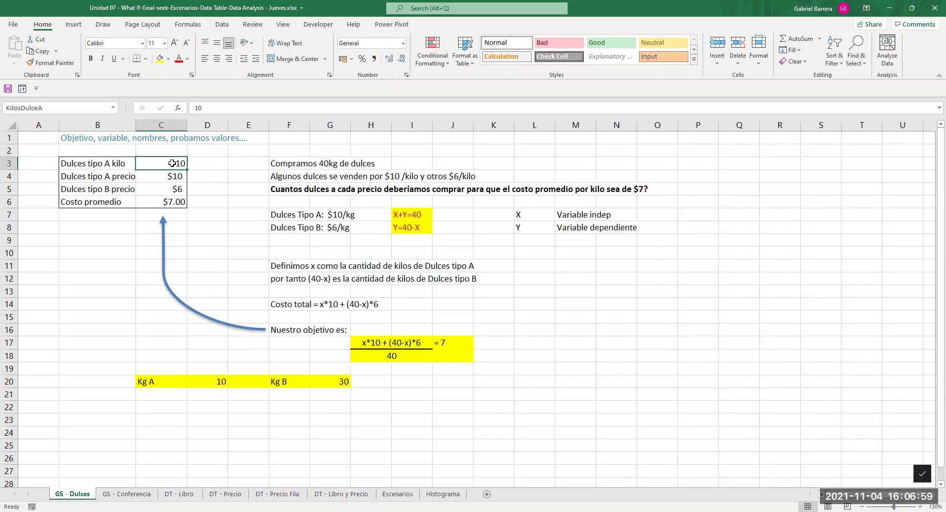
type("0")
key("Return")
left_click(236, 25)
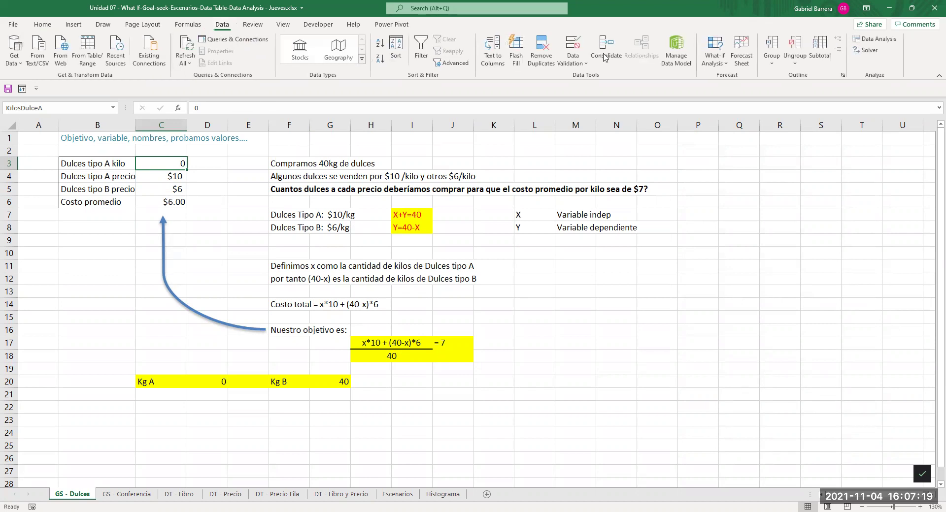
left_click(714, 67)
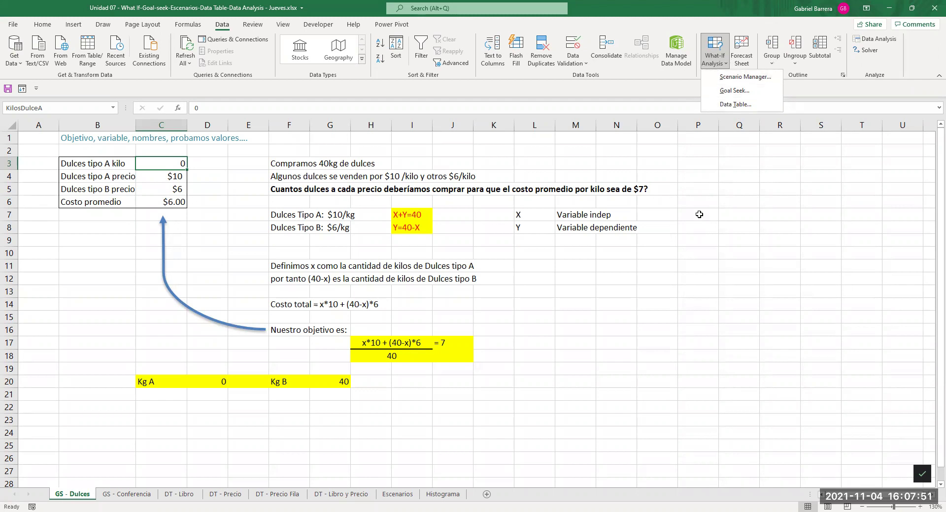
left_click(703, 68)
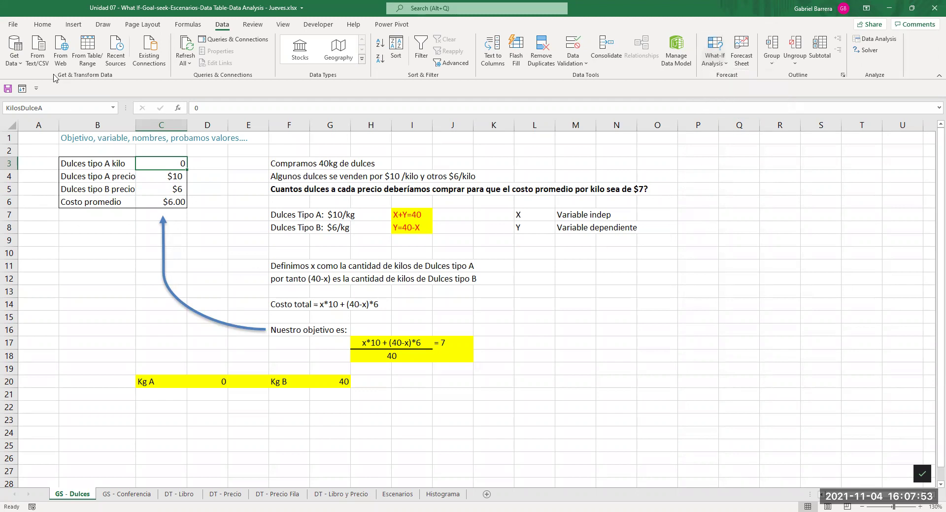
- Review the available Excel add-ins in the program options, checking Analysis ToolPak and Solver Add-in
left_click(14, 25)
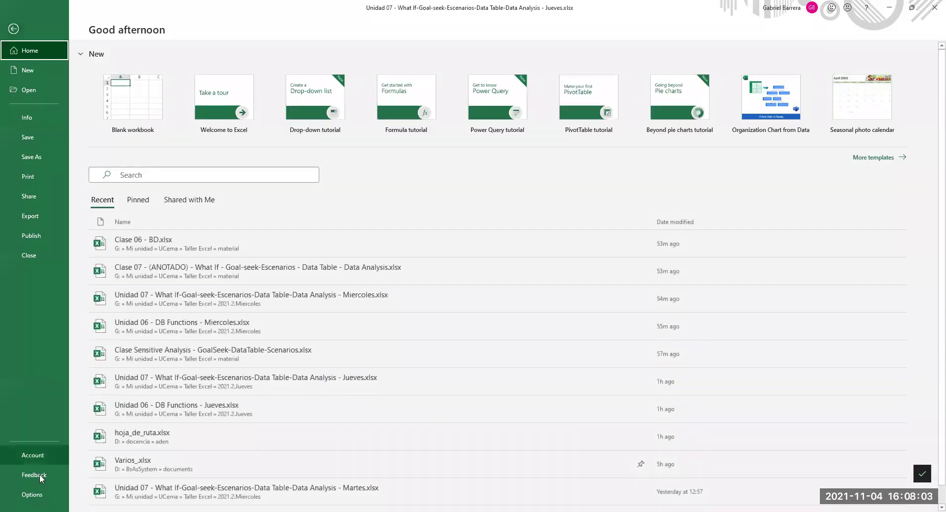
left_click(31, 496)
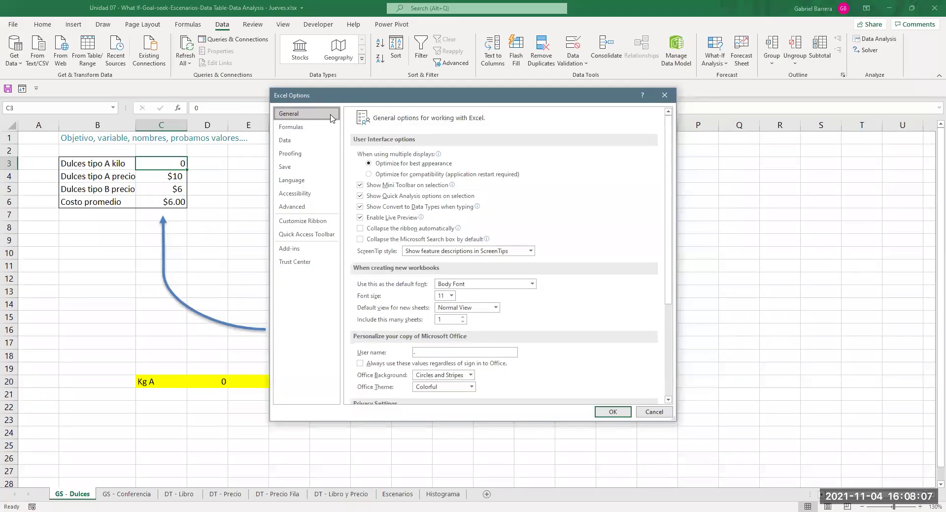
left_click(293, 252)
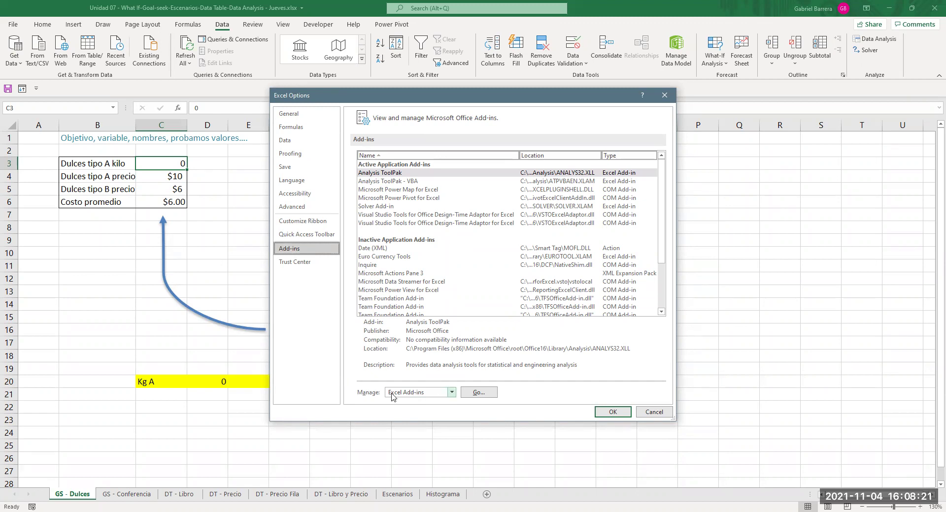
left_click(477, 393)
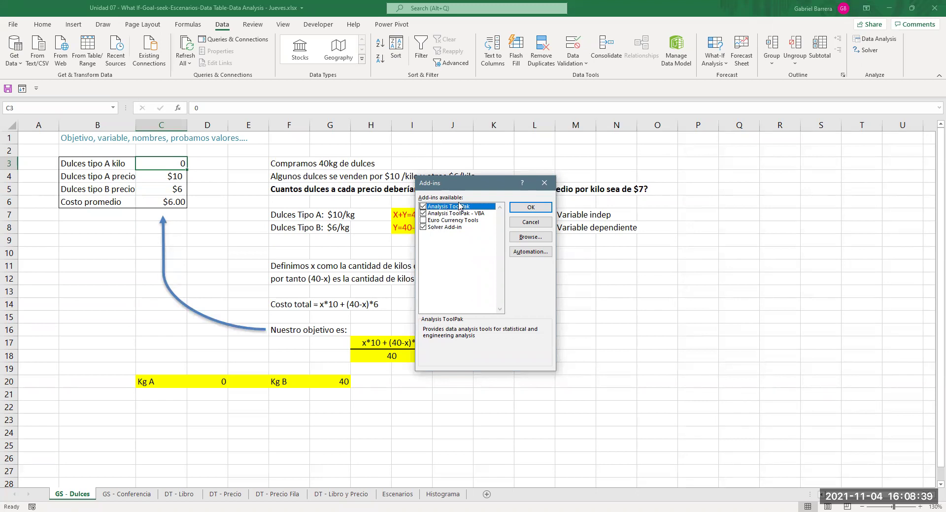
left_click(423, 207)
left_click(433, 229)
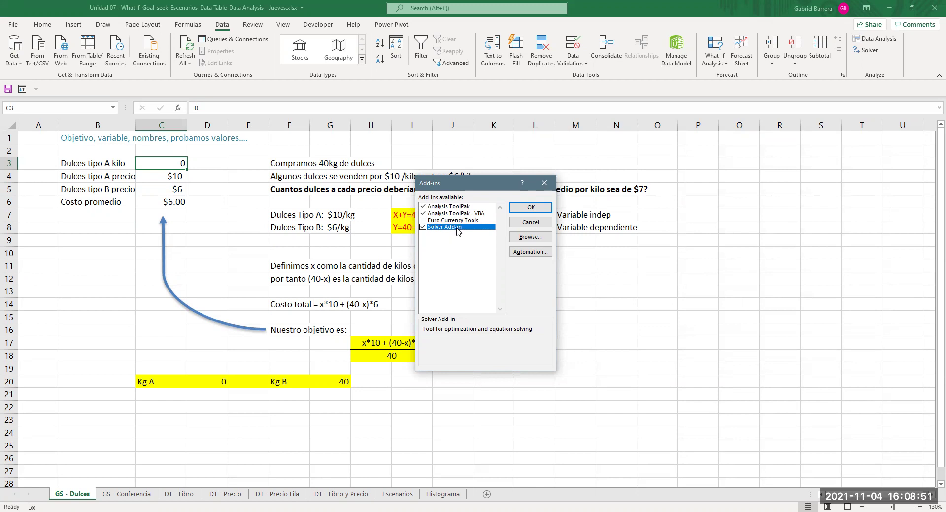
left_click(517, 205)
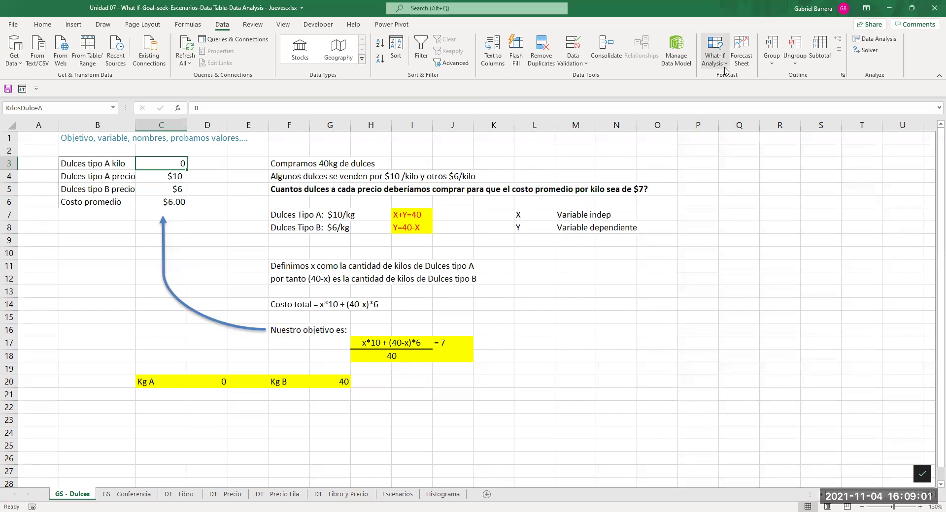
left_click(715, 46)
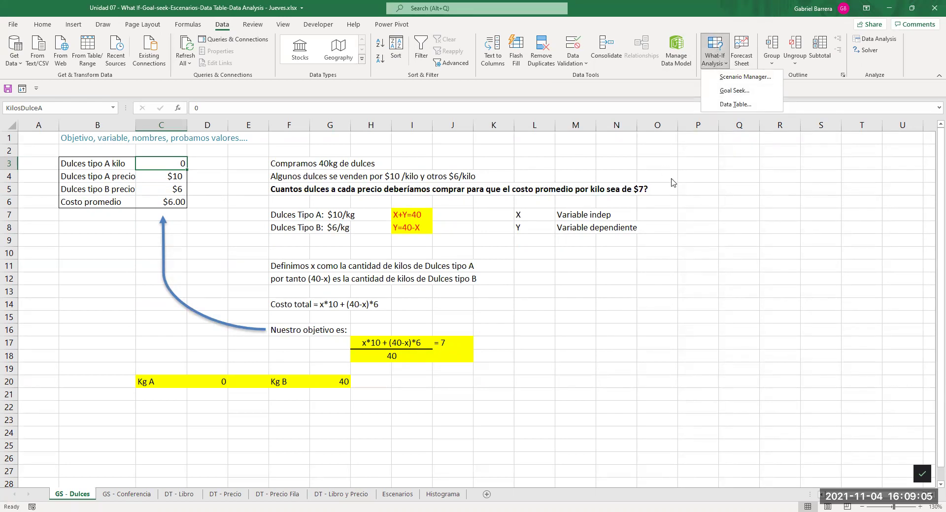
left_click(713, 66)
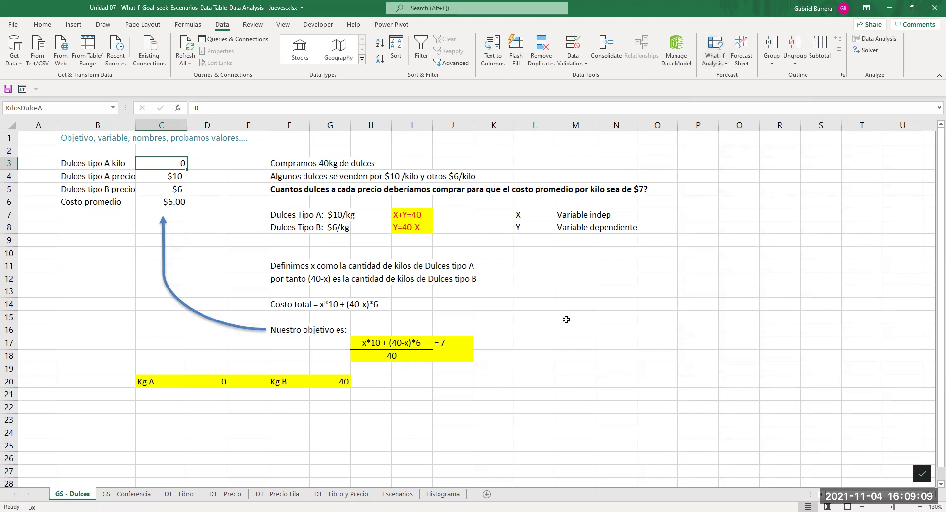
left_click(707, 66)
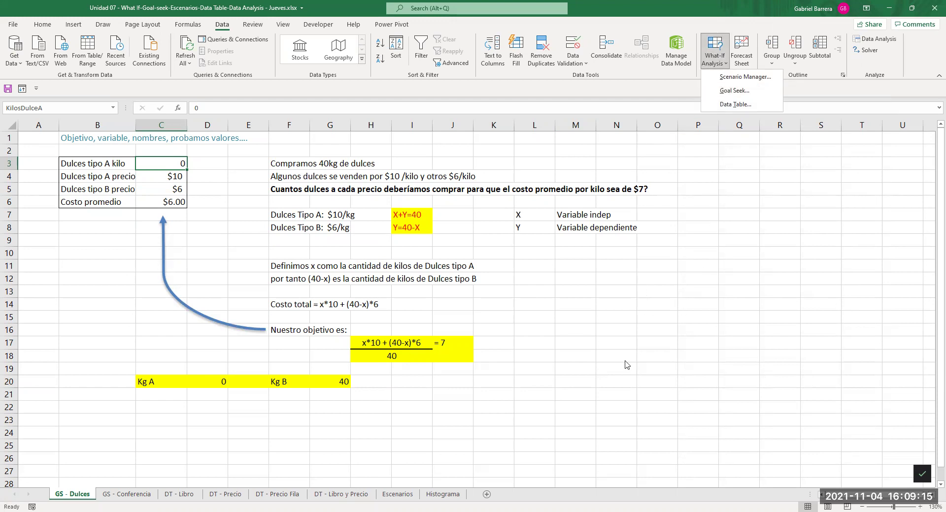
- Enter the label "Goal Seek" in M12, below the X and Y variable descriptions
left_click(581, 283)
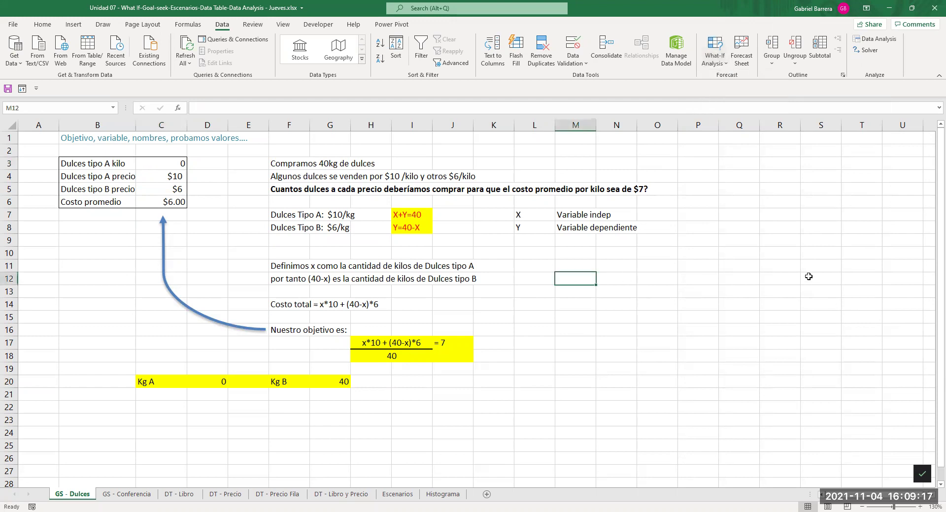
type("Goal Seek")
key("Return")
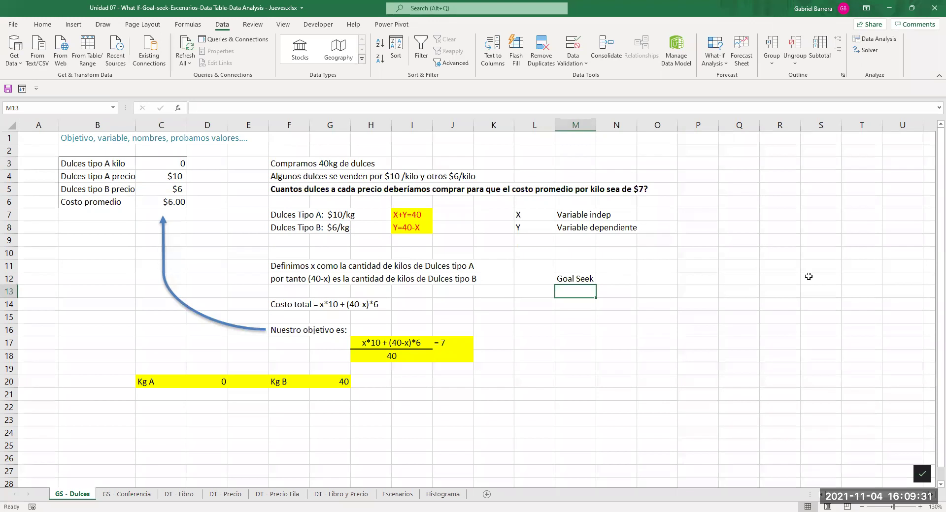
left_click_drag(523, 217, 572, 221)
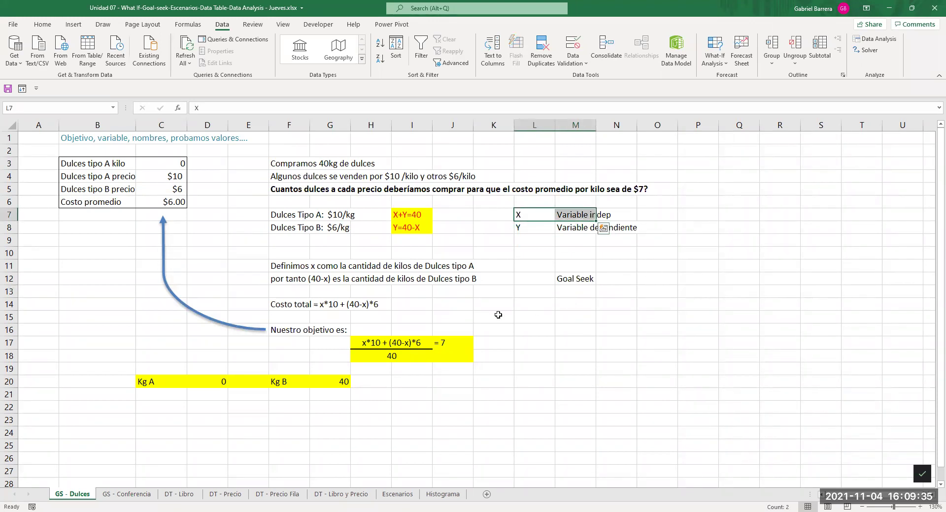
left_click(586, 282)
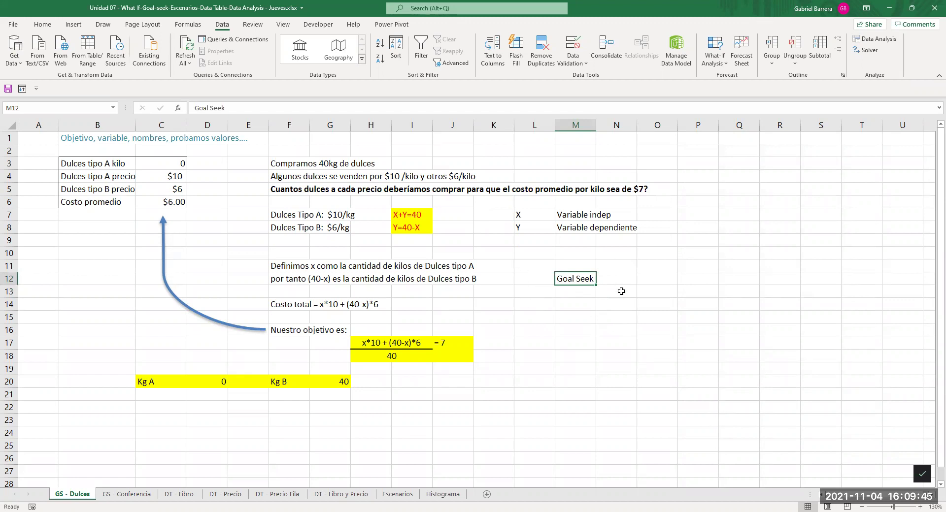
- Run Goal Seek to bring the average cost in C6 to 7 by changing the type A kilos in C3
left_click(170, 203)
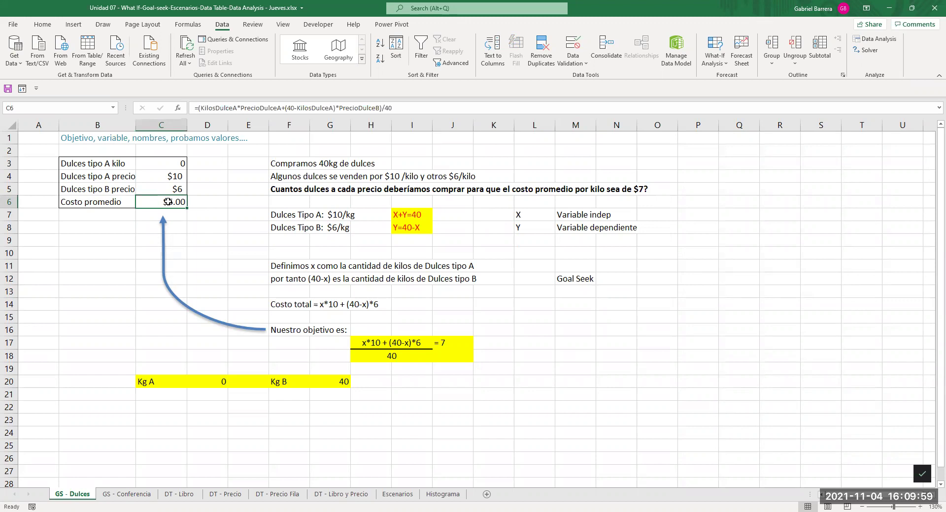
left_click(714, 63)
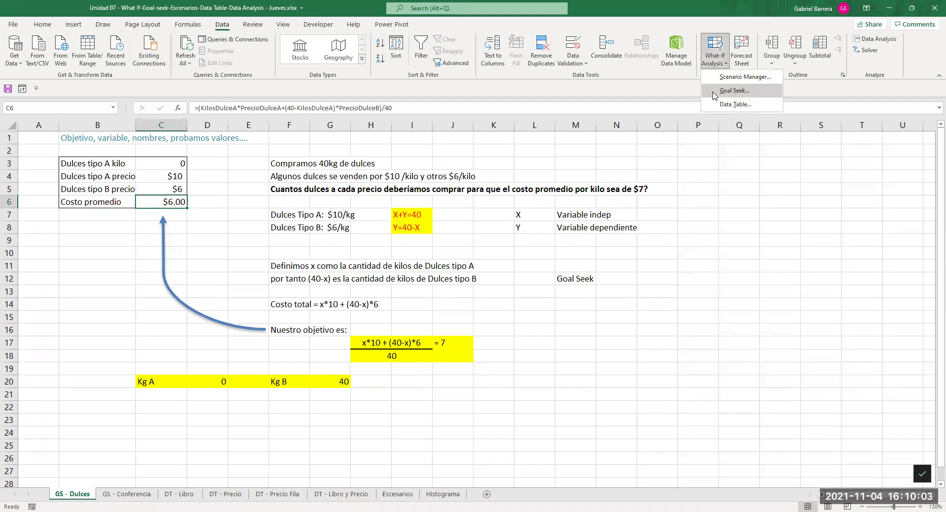
left_click(714, 91)
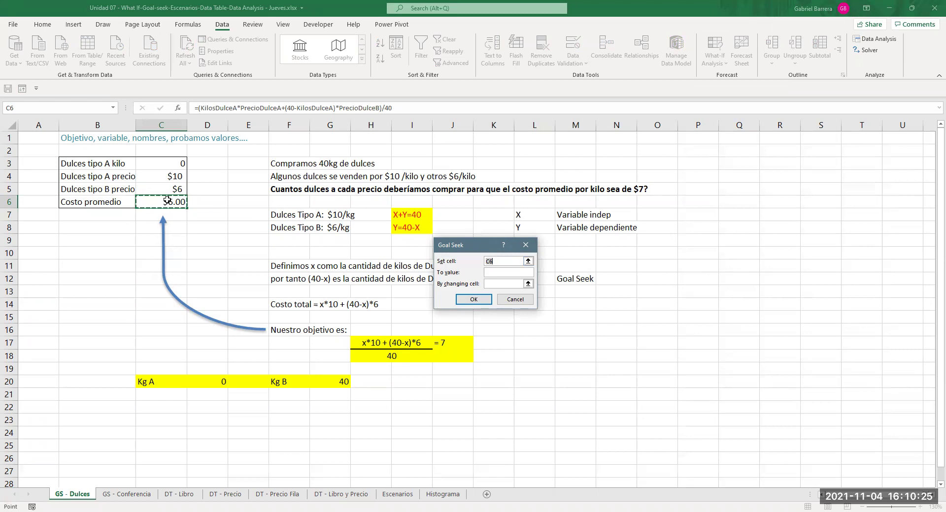
left_click(503, 272)
type("7")
left_click(501, 286)
left_click(163, 162)
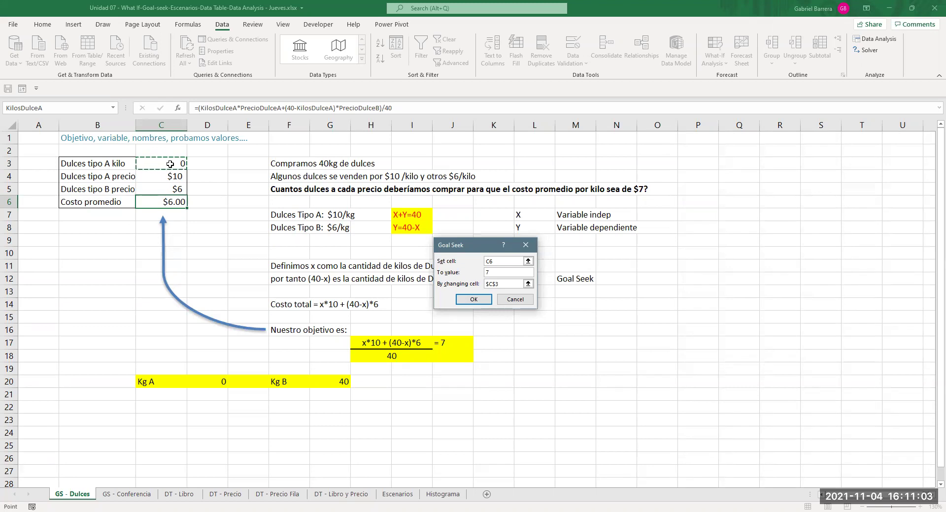
left_click_drag(470, 249, 237, 162)
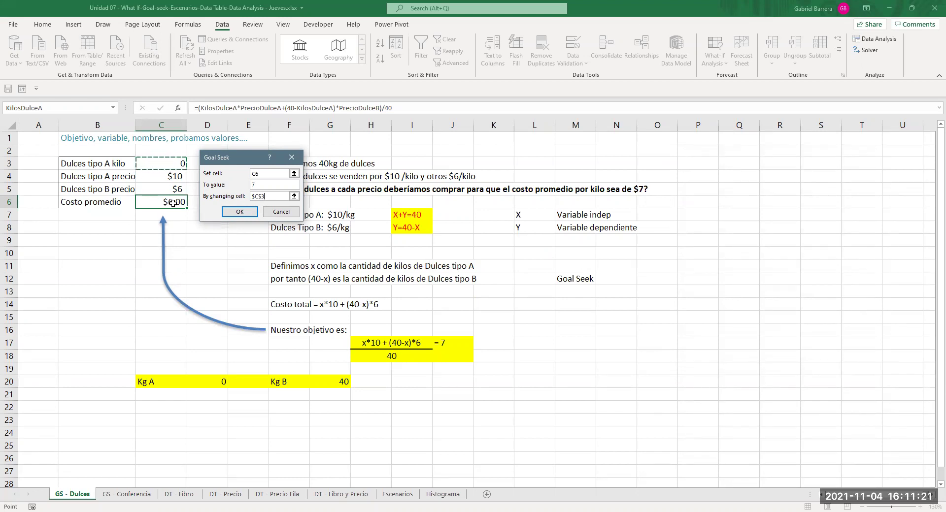
left_click(246, 217)
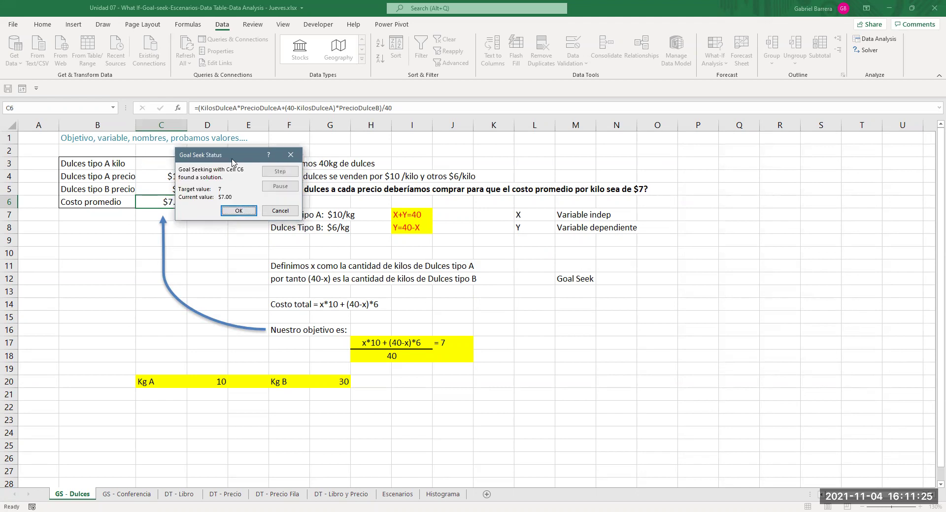
- Discard the open Goal Seek result and rerun Goal Seek, setting C6 to 7 by changing C3, keeping the solution
left_click_drag(224, 159, 274, 156)
left_click(330, 209)
left_click(719, 58)
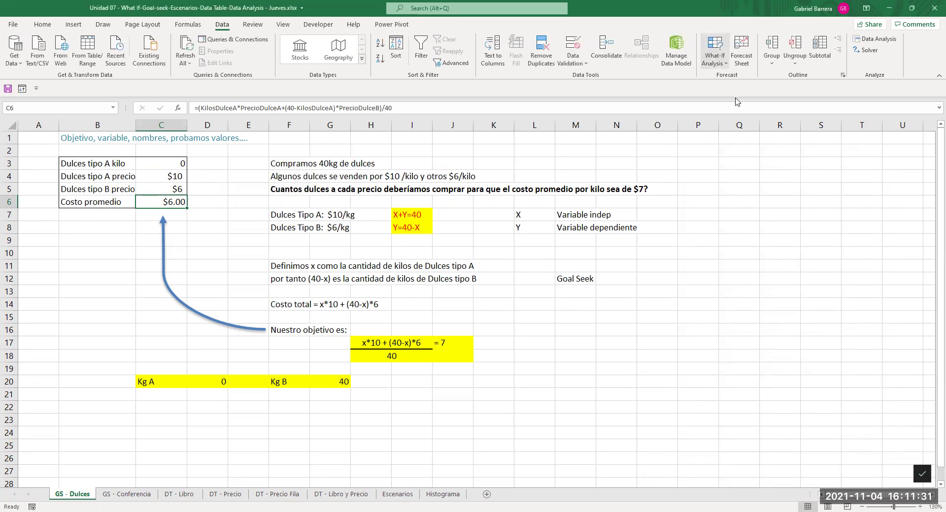
left_click(735, 90)
left_click(304, 180)
key("Tab")
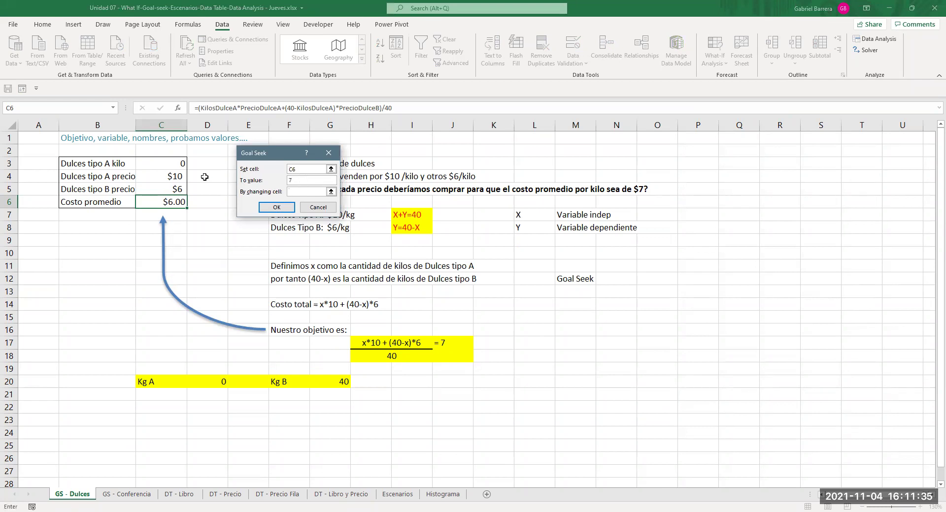
left_click(172, 164)
left_click(280, 208)
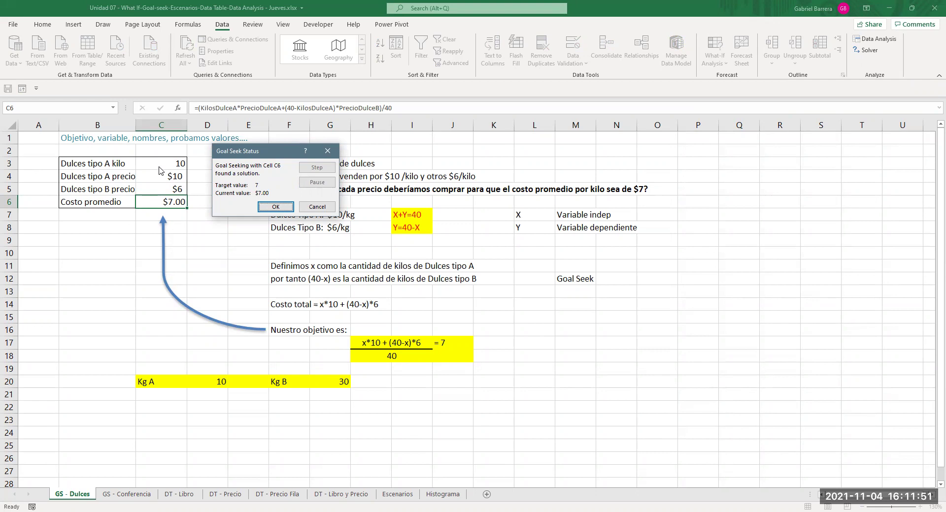
left_click(271, 208)
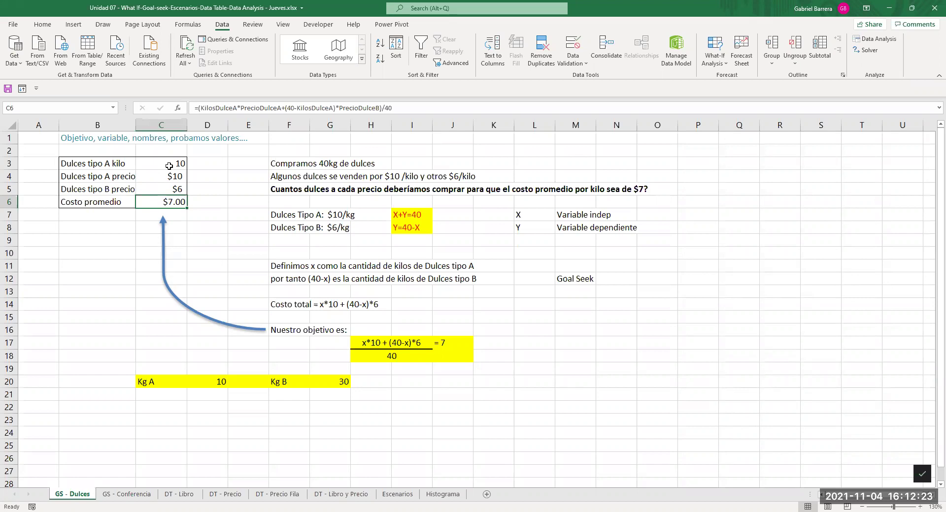
- Review the candy problem statement in F3:F5 and the X and Y equations in I7:I8
left_click_drag(281, 162, 324, 187)
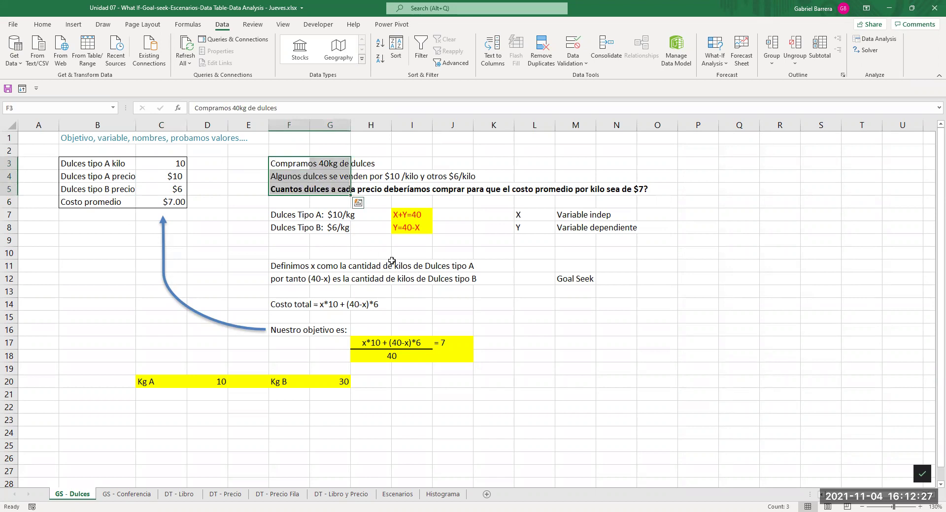
left_click_drag(399, 211, 410, 229)
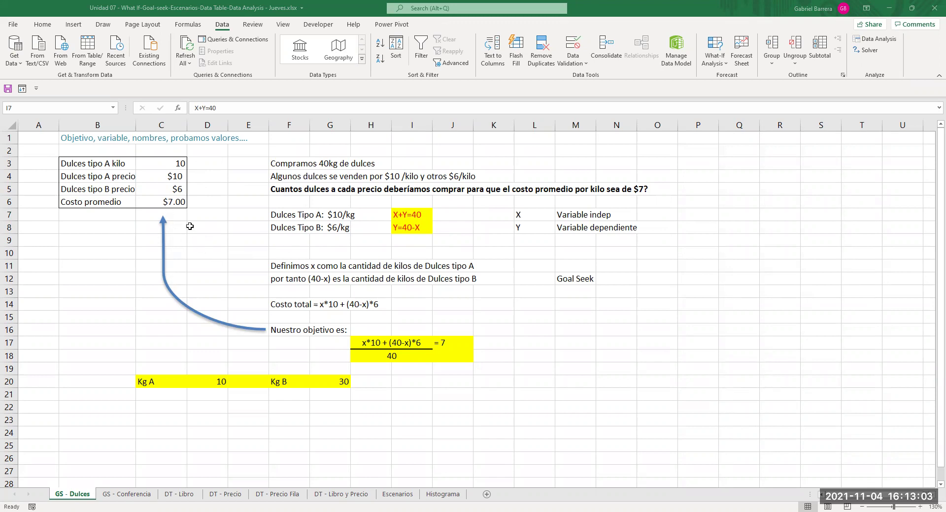
left_click(233, 254)
- Open the GS - Conferencia sheet and examine the income per attendee, the attendee quantity and the break-even and margin targets
left_click(127, 494)
left_click(167, 255)
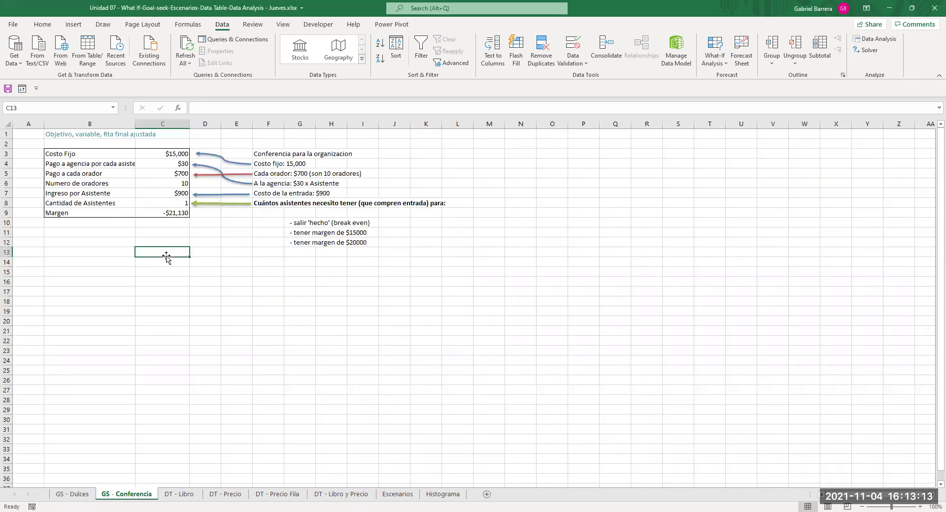
scroll(166, 259, "up", 3)
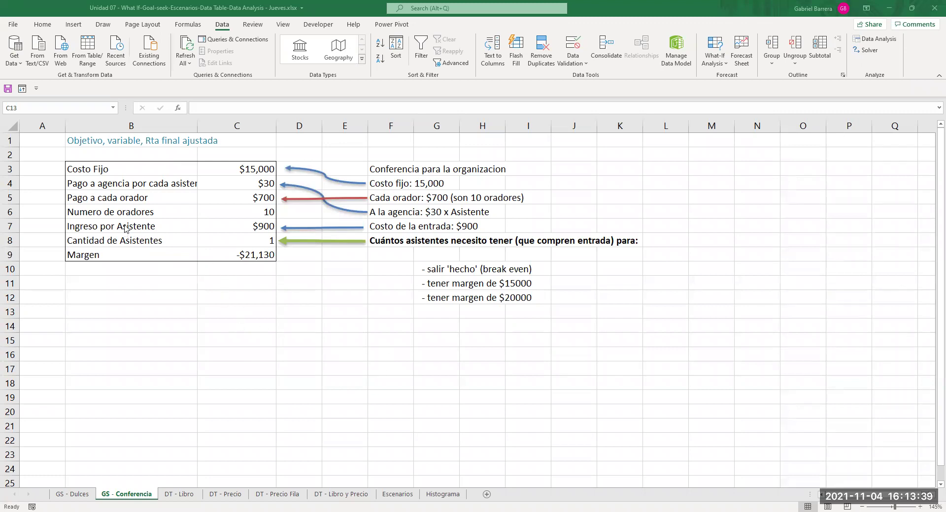
left_click(258, 226)
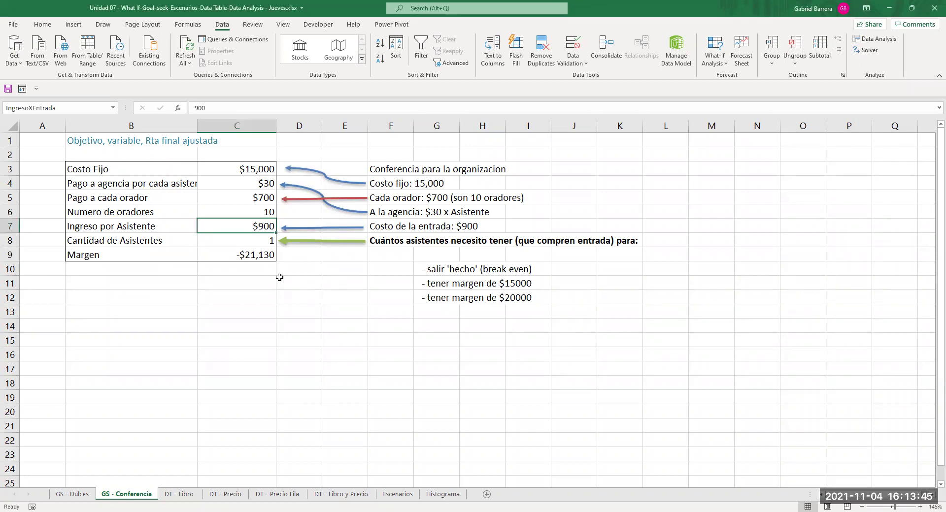
left_click(238, 242)
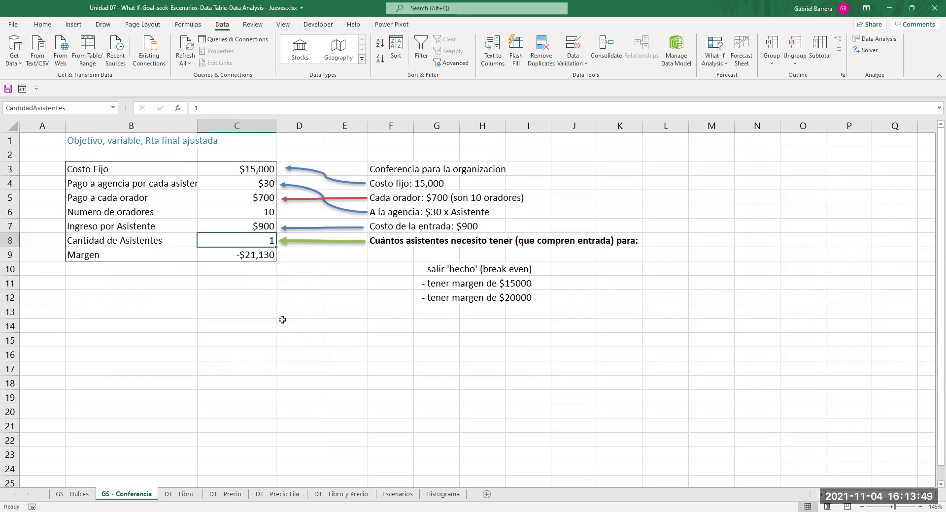
left_click_drag(394, 272, 490, 301)
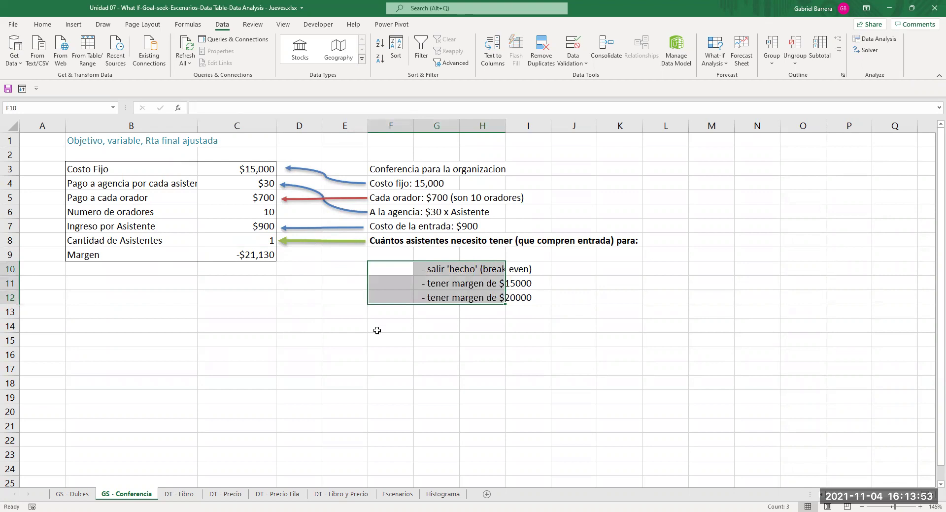
left_click(377, 331)
left_click(398, 269)
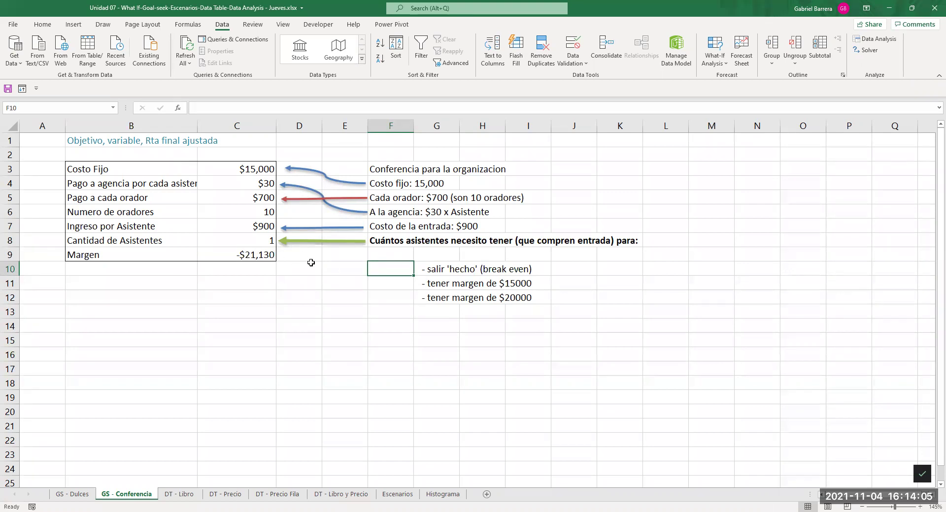
left_click(438, 285)
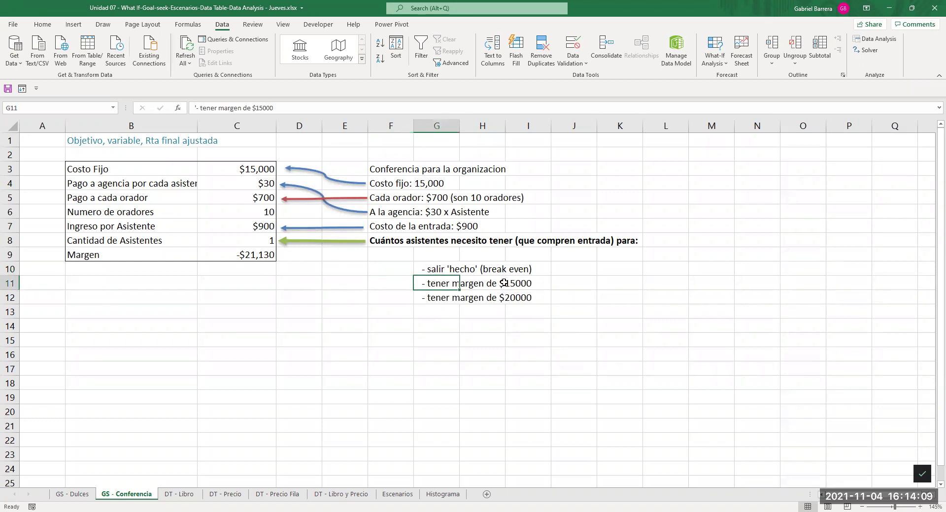
left_click(425, 298)
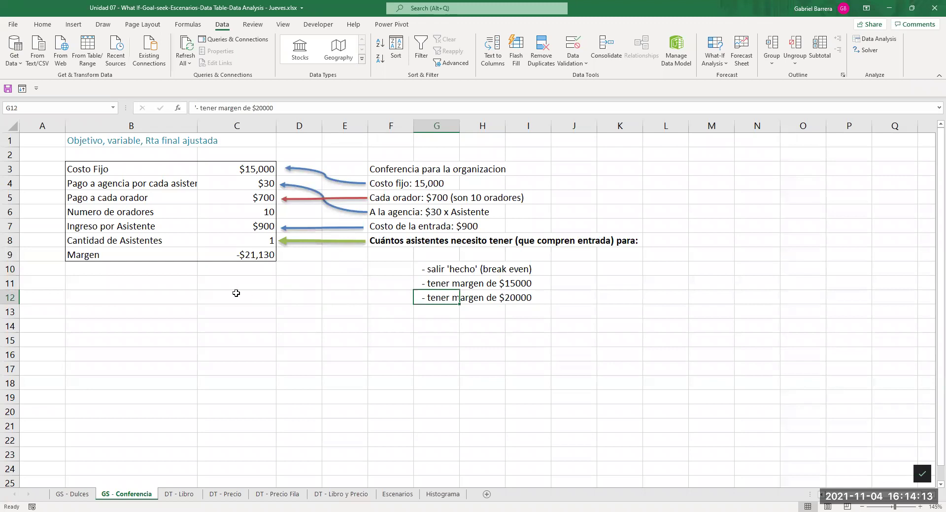
- Read the conference details in F3:F7 covering fixed cost, speaker pay, agency fee and ticket price
left_click(387, 169)
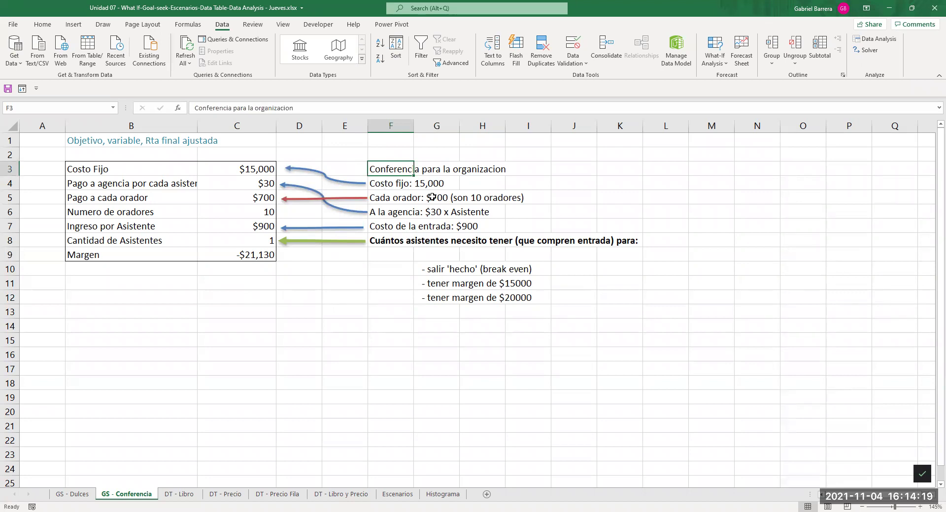
left_click_drag(381, 183, 444, 184)
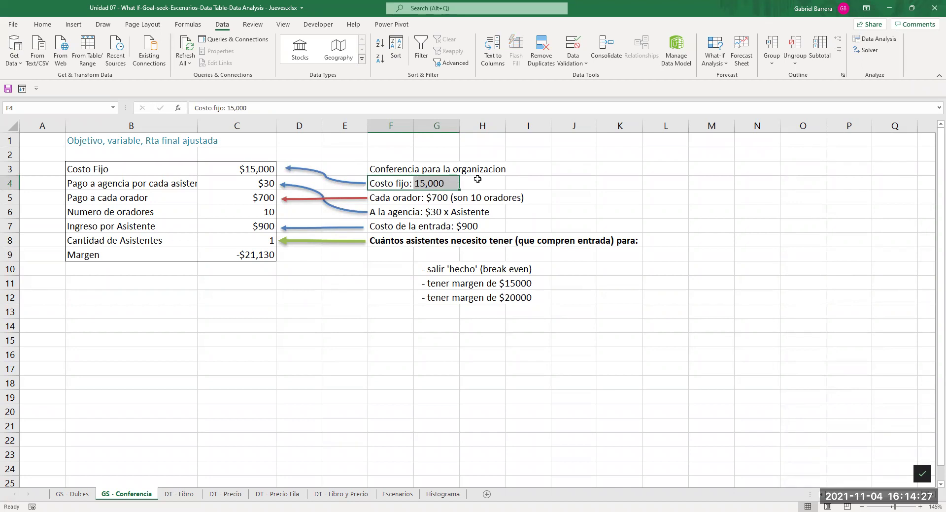
left_click(383, 197)
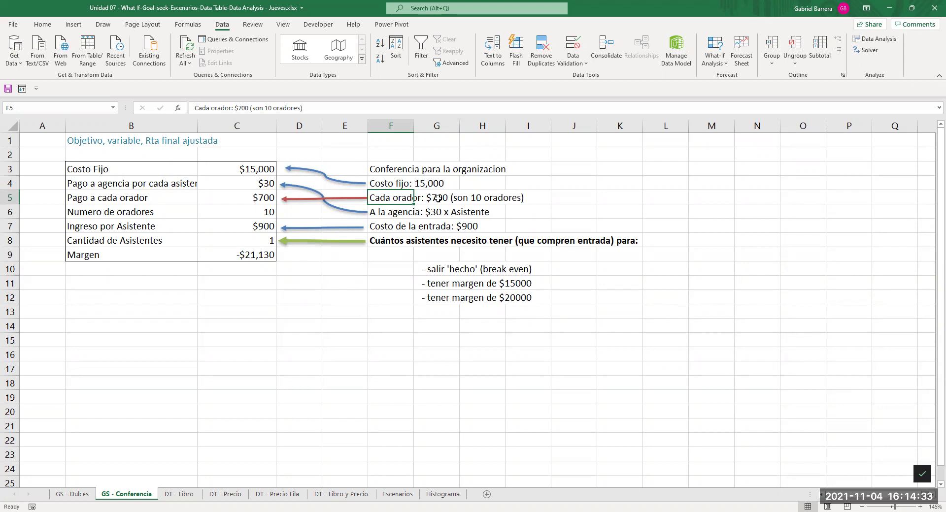
left_click(468, 198)
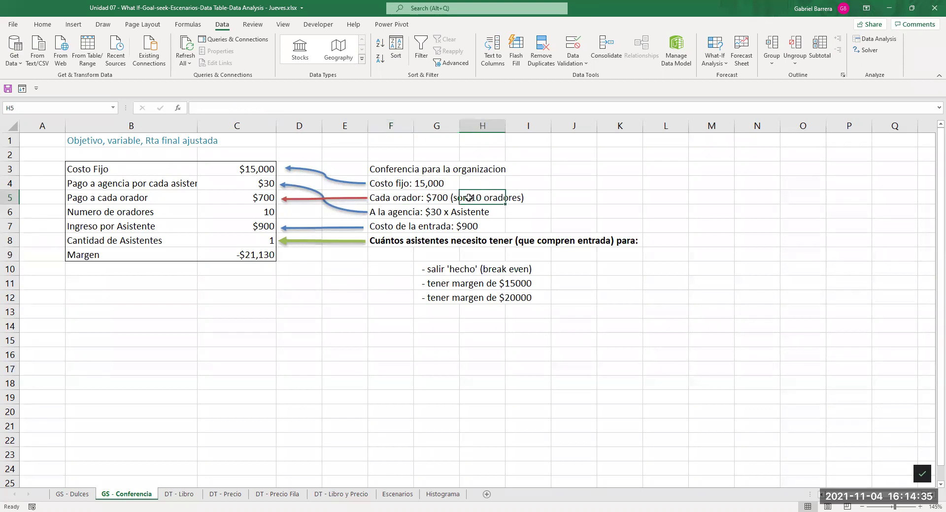
left_click(388, 213)
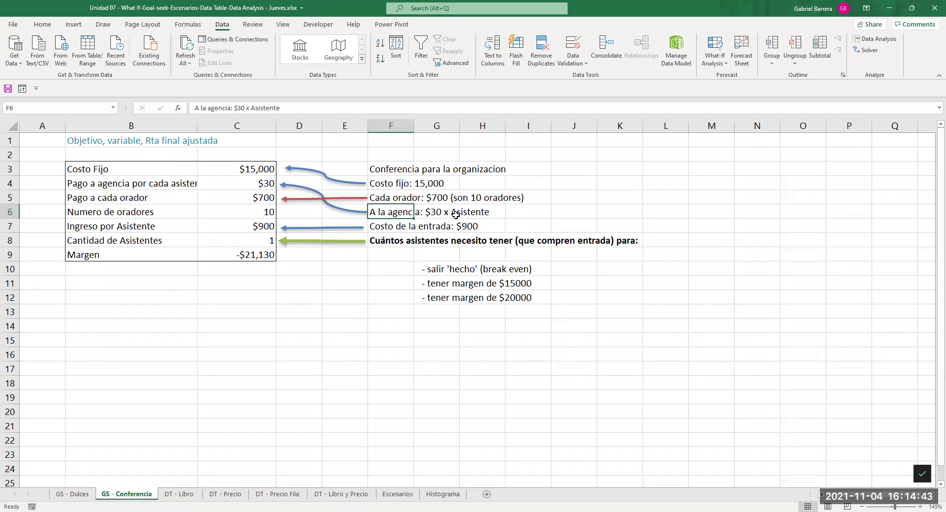
left_click(388, 227)
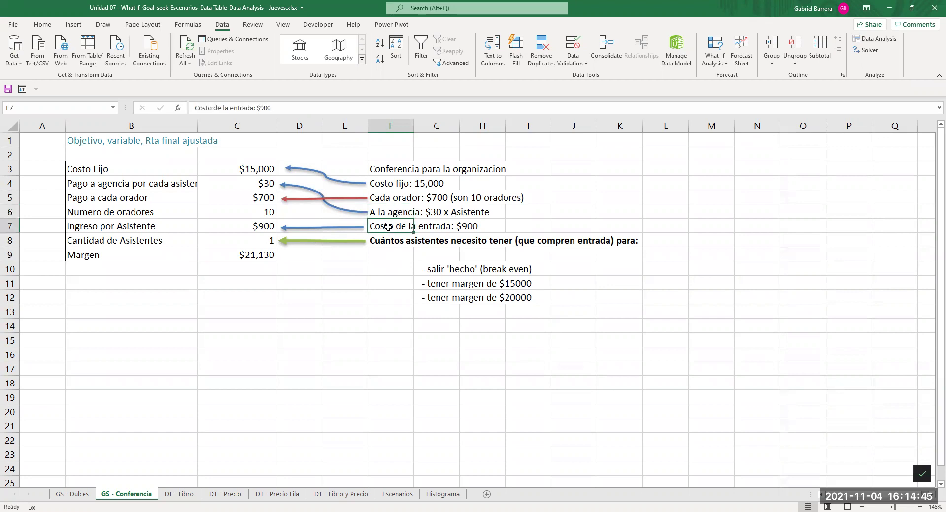
left_click(464, 226)
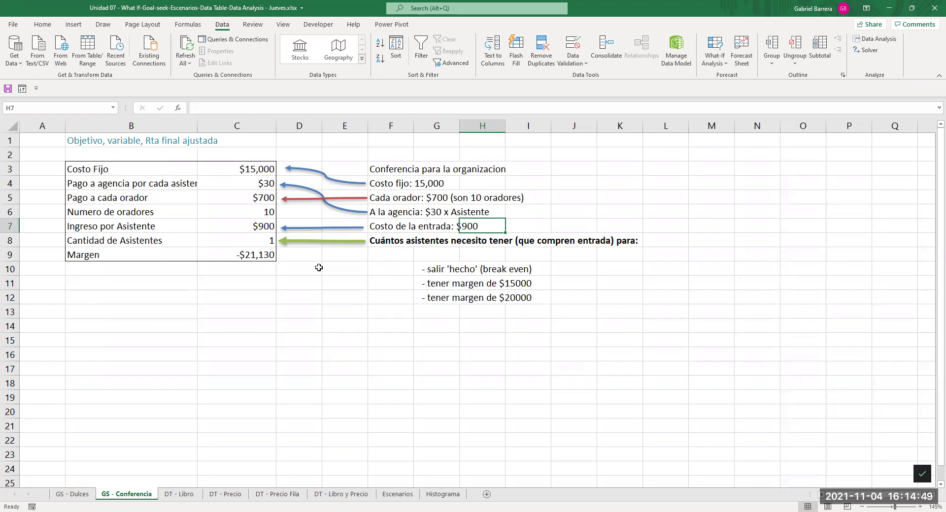
- Highlight the Margen result in C9 with a yellow fill
left_click(129, 258)
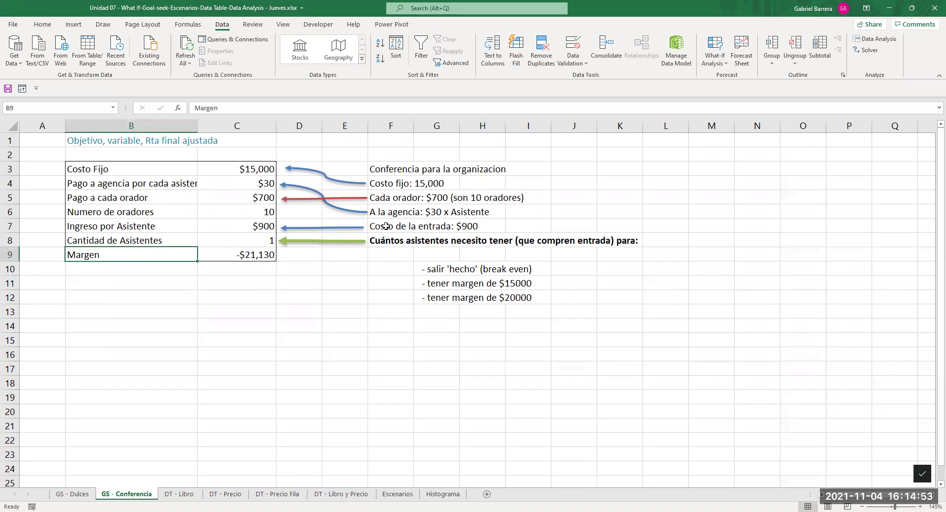
left_click_drag(263, 228, 263, 241)
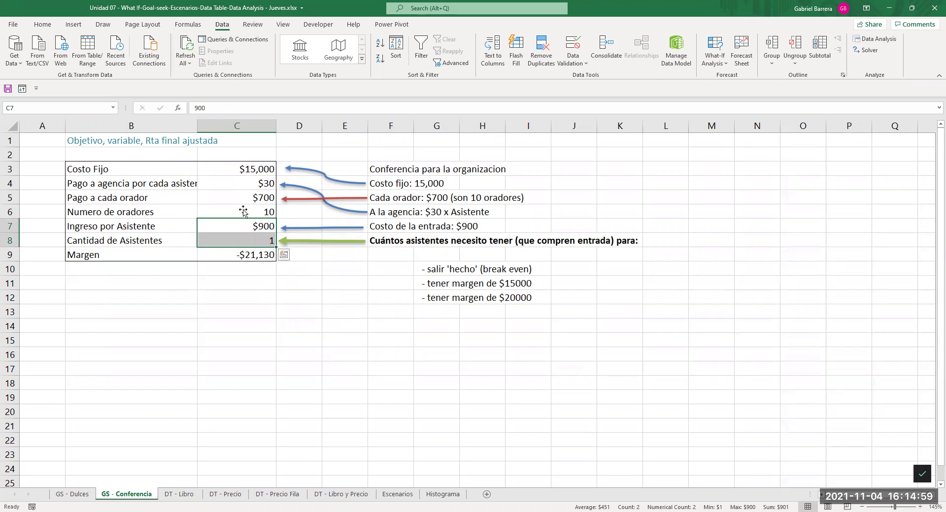
left_click(257, 255)
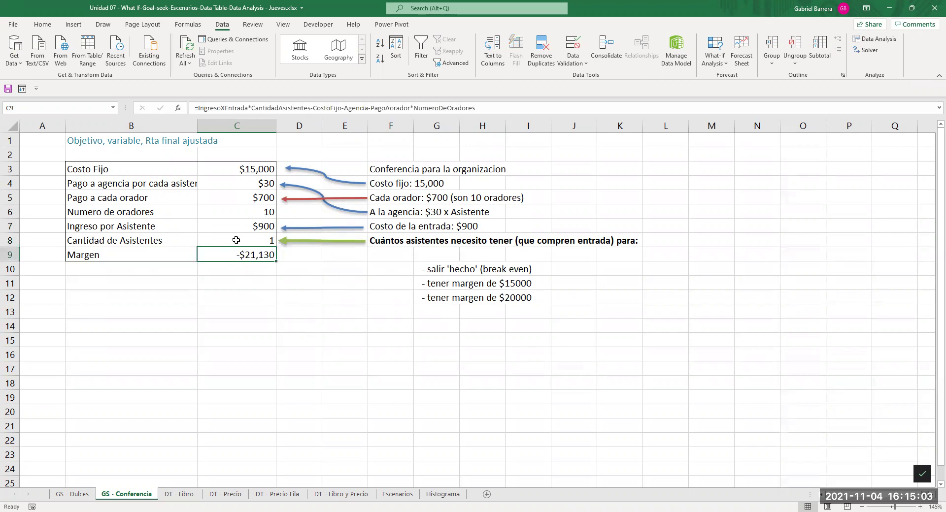
left_click(46, 24)
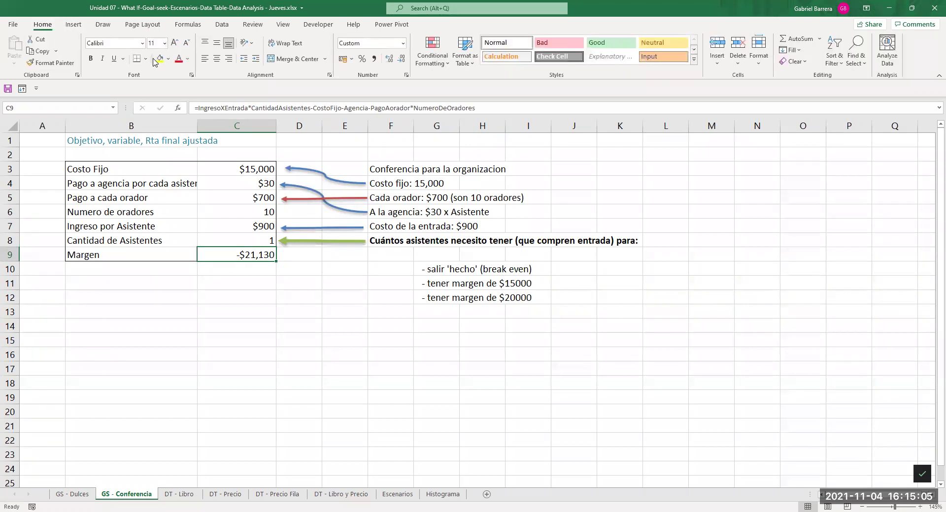
left_click(160, 59)
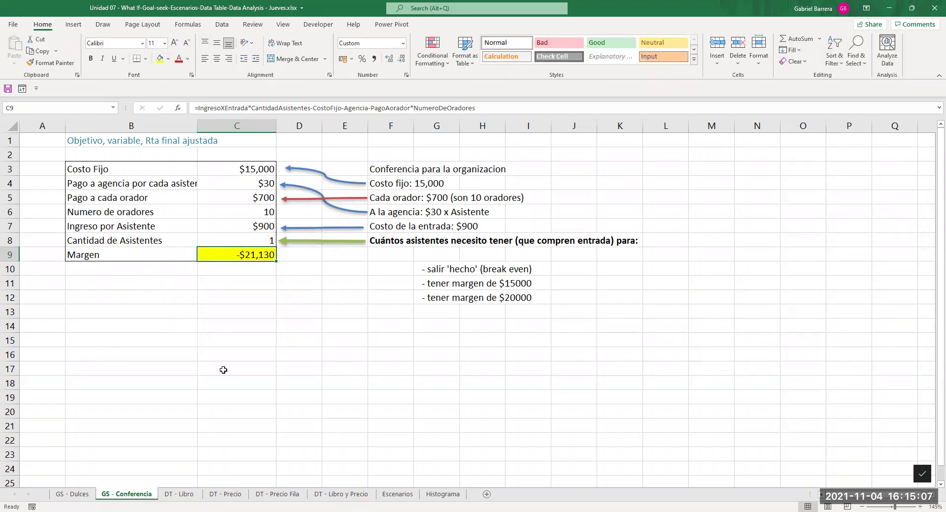
- Inspect the terms of the Margen formula in C9 and the agency payment formula in C4
key("F2")
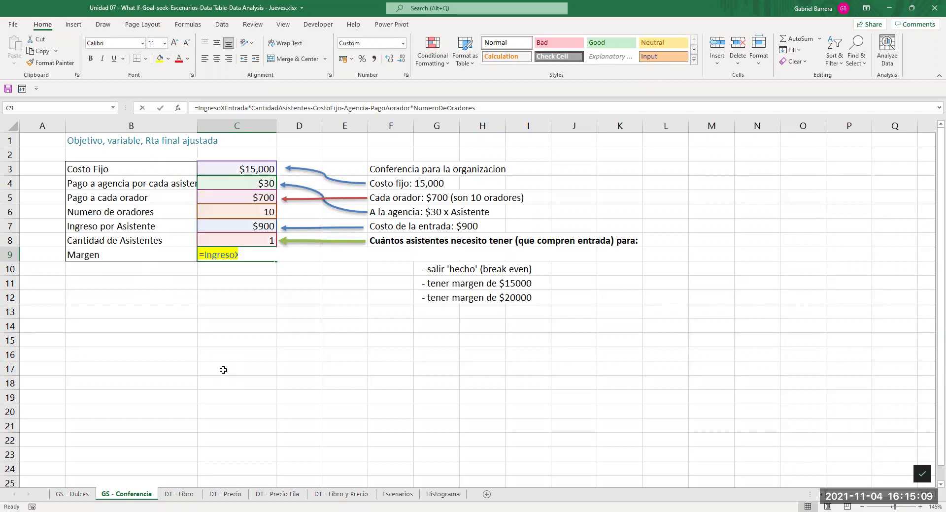
double_click(221, 255)
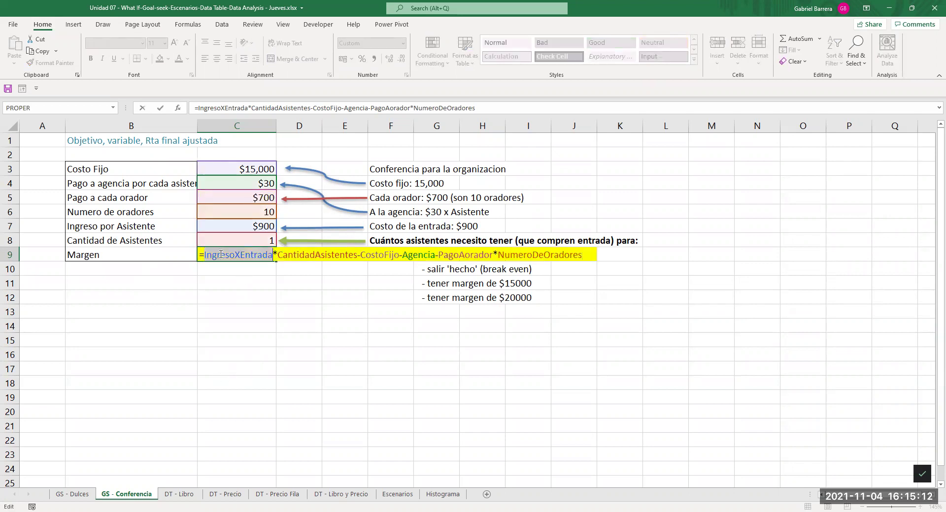
double_click(291, 254)
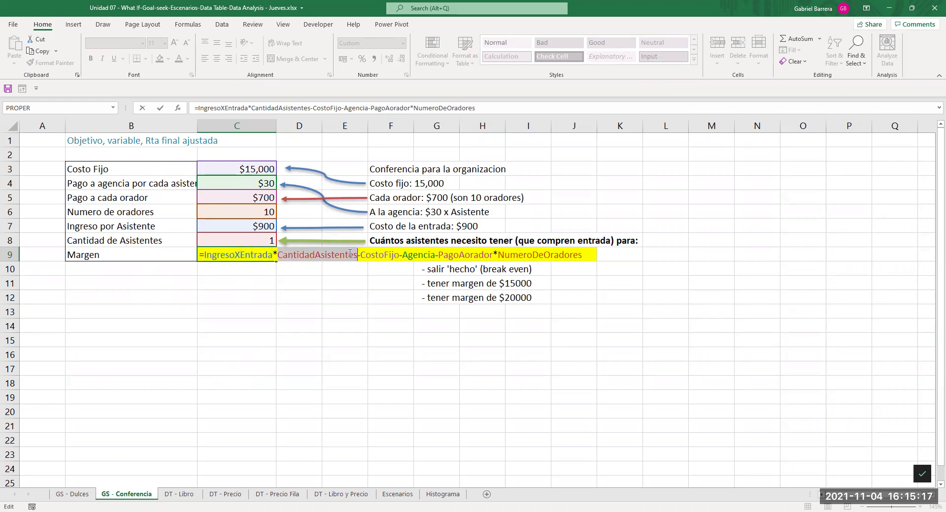
double_click(418, 255)
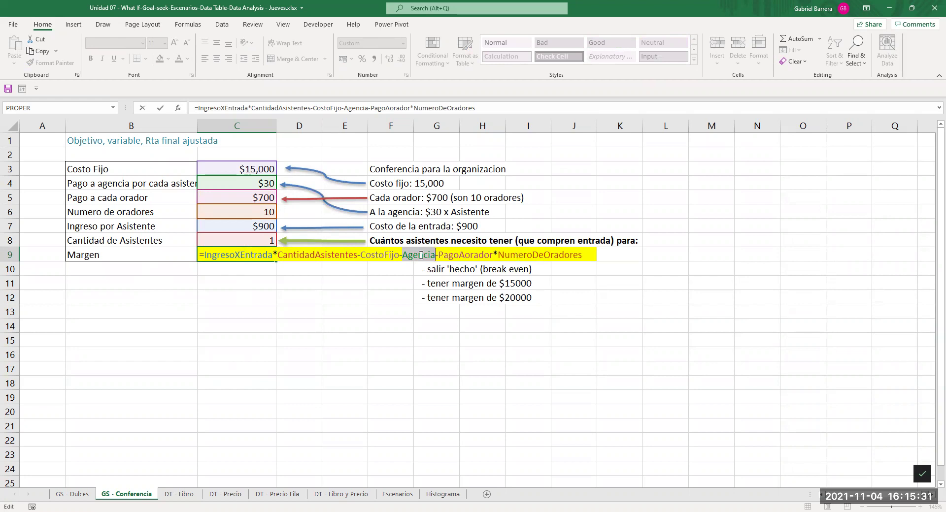
key("Escape")
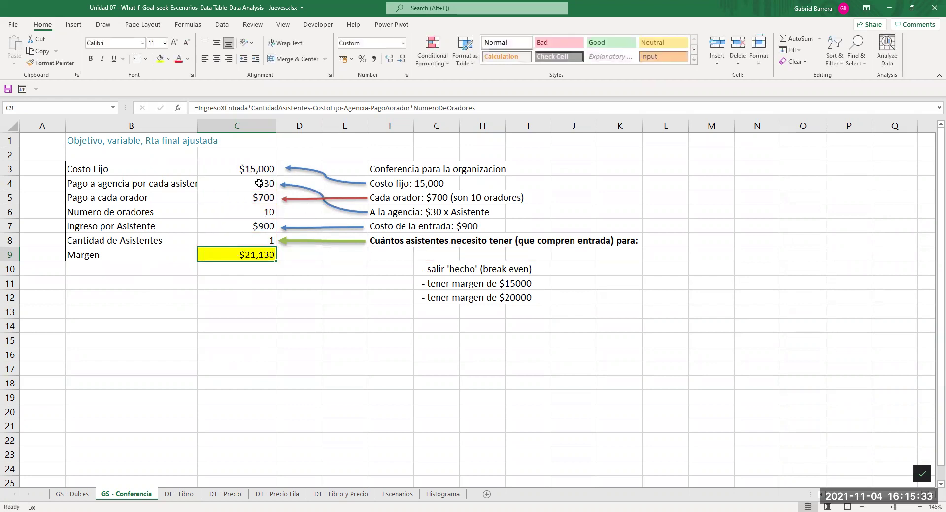
left_click(258, 183)
double_click(205, 184)
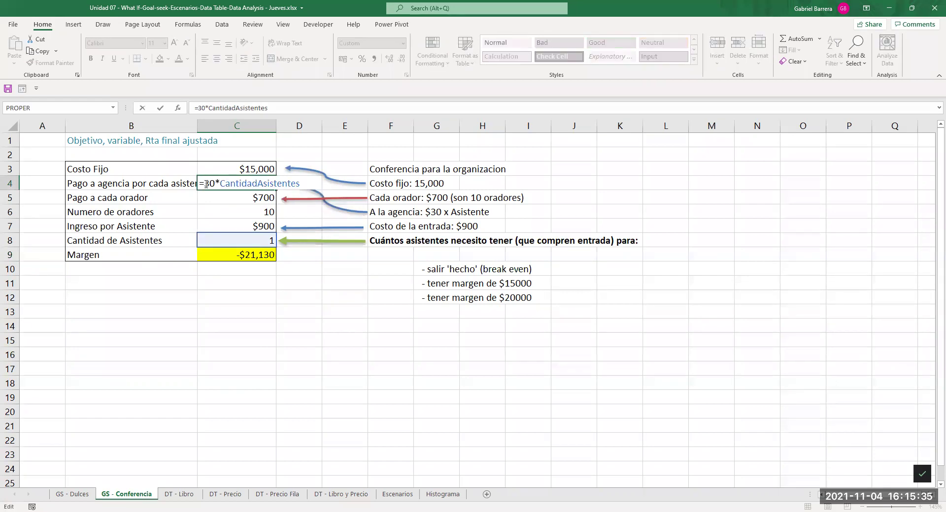
- Trace the dependents of the attendee quantity in C8 and of the agency payment in C4
left_click(242, 240)
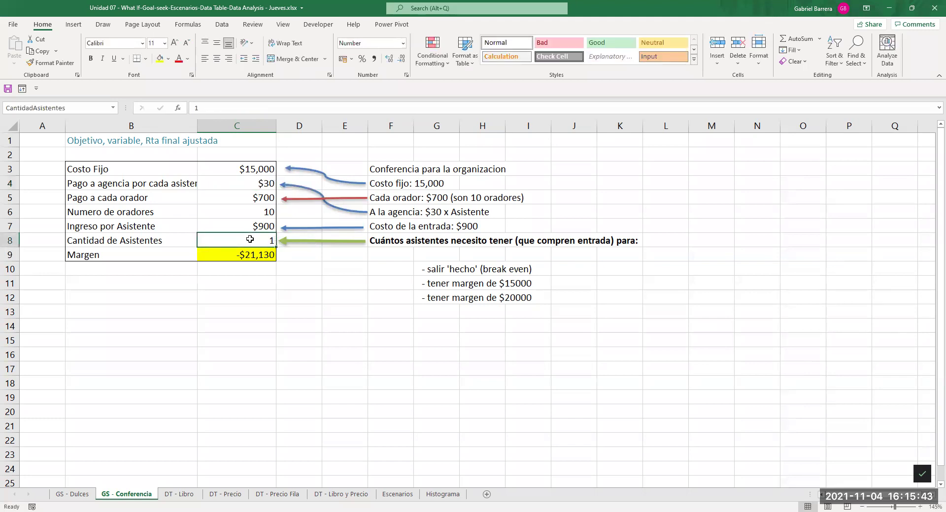
left_click(191, 26)
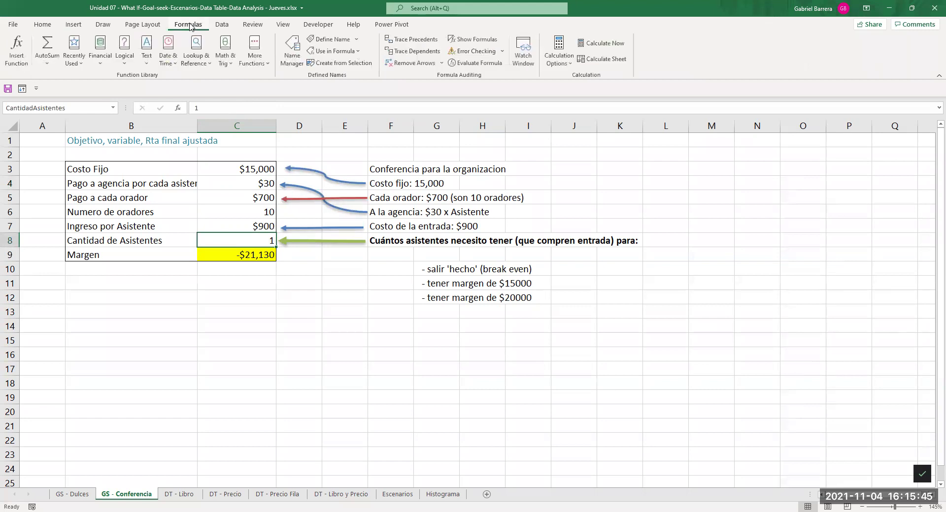
left_click(414, 51)
left_click(248, 186)
left_click(420, 51)
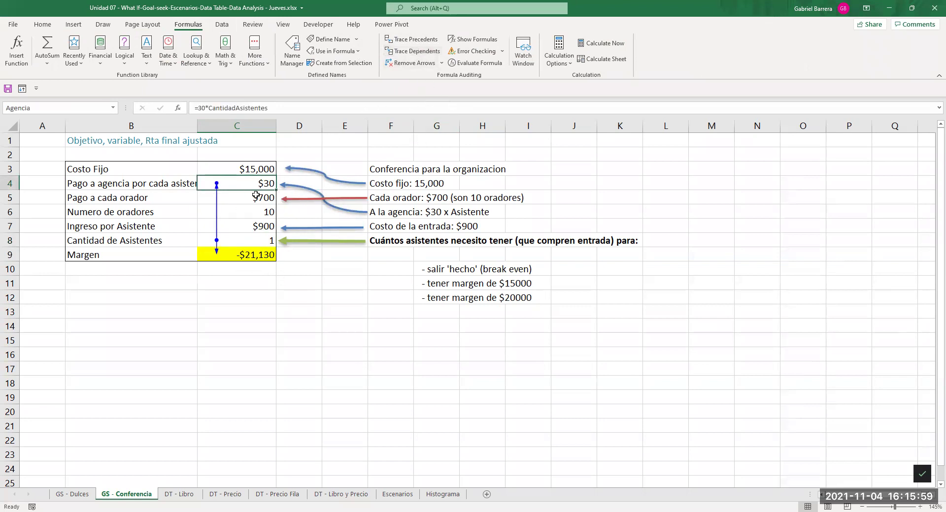
- Remove the tracer arrows and review which cells the Margen formula in C9 refers to
left_click(417, 63)
left_click(261, 254)
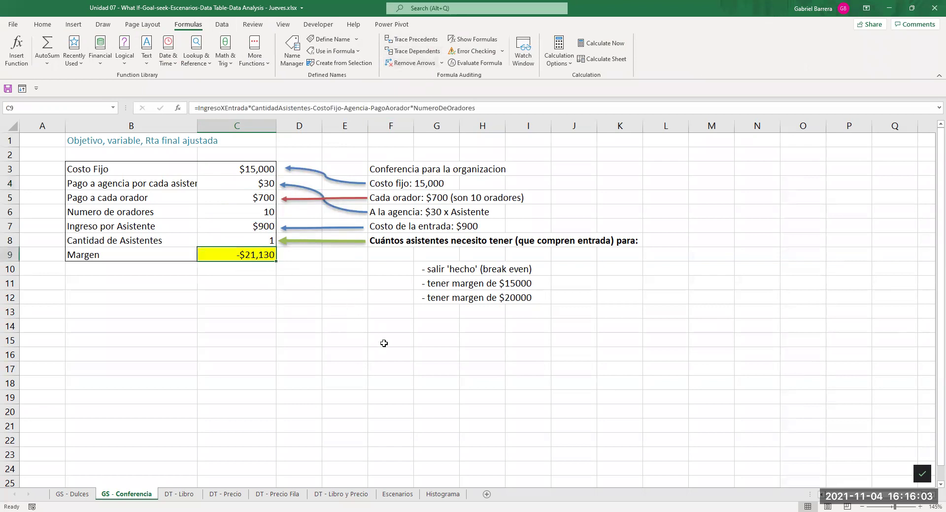
double_click(251, 254)
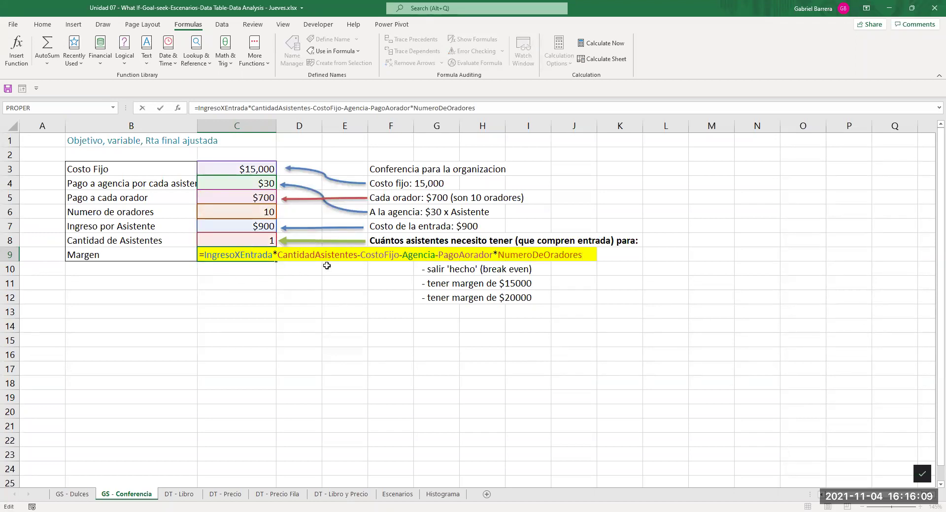
key("Escape")
- Highlight the Cantidad de Asistentes cell C8 with a green fill
left_click(265, 238)
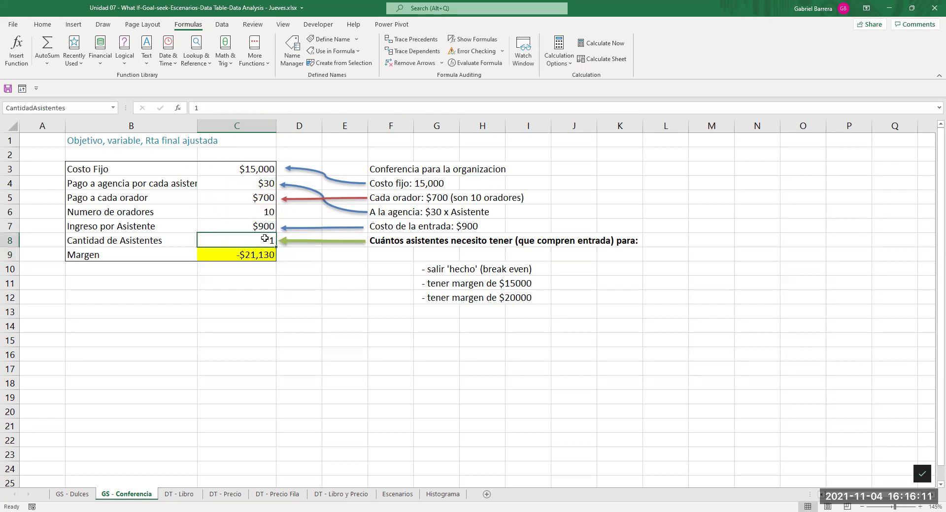
left_click(42, 24)
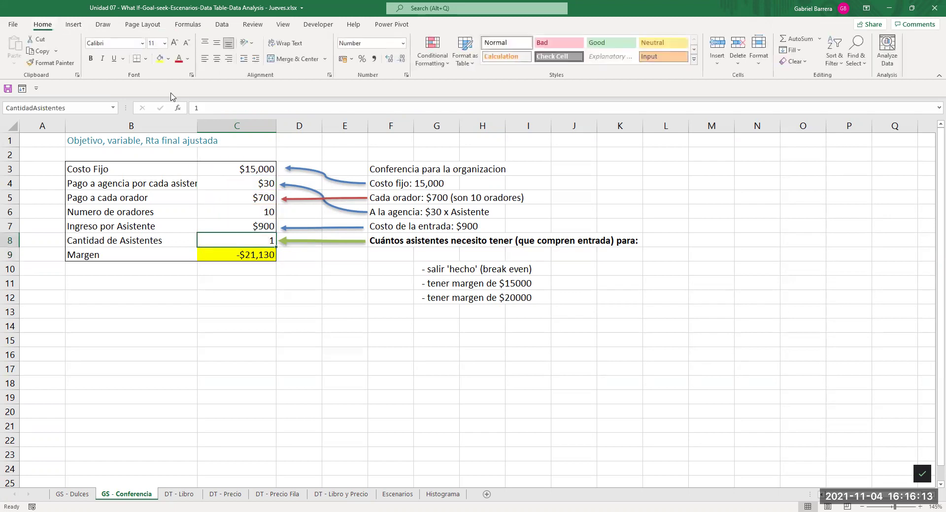
left_click(168, 59)
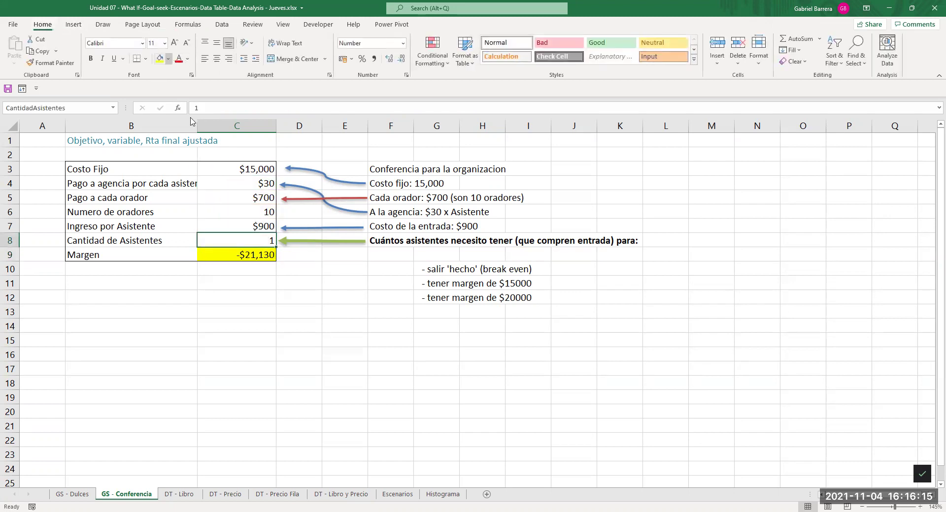
left_click(190, 152)
left_click(261, 331)
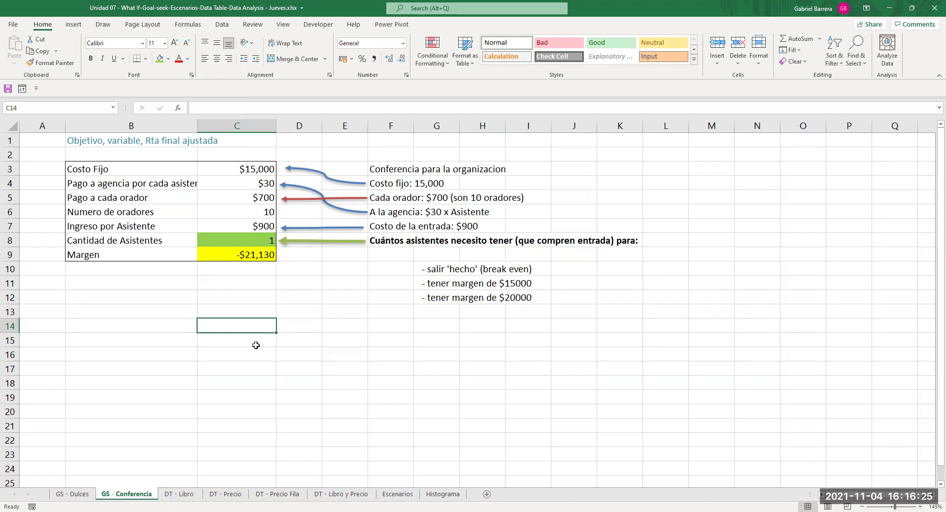
- Try attendee quantities 2, 3, 4, 5 and 6 one after another in C8 to test their effect on Margen
key("Up")
key("Up")
key("Up")
key("Up")
key("Up")
key("Up")
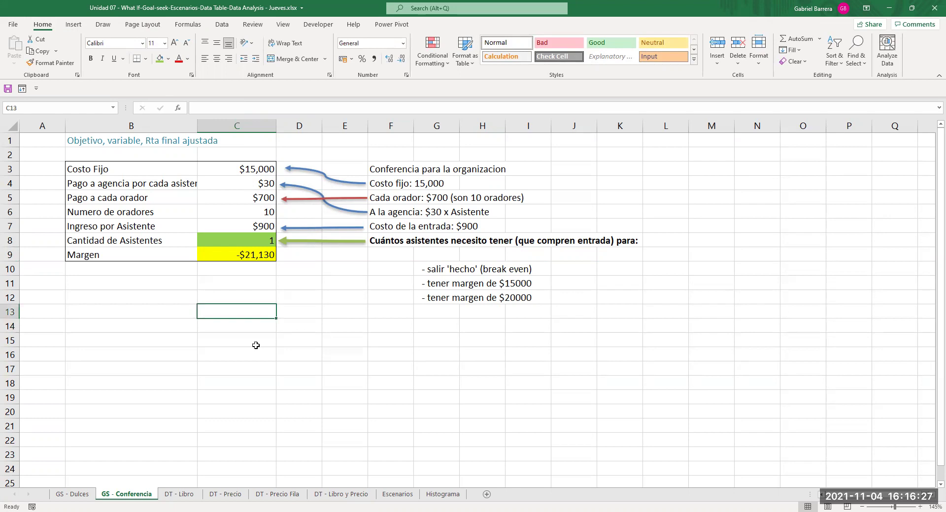
type("2")
key("Return")
key("Up")
type("3")
key("Return")
key("Up")
type("4")
key("Return")
key("Up")
type("5")
key("Return")
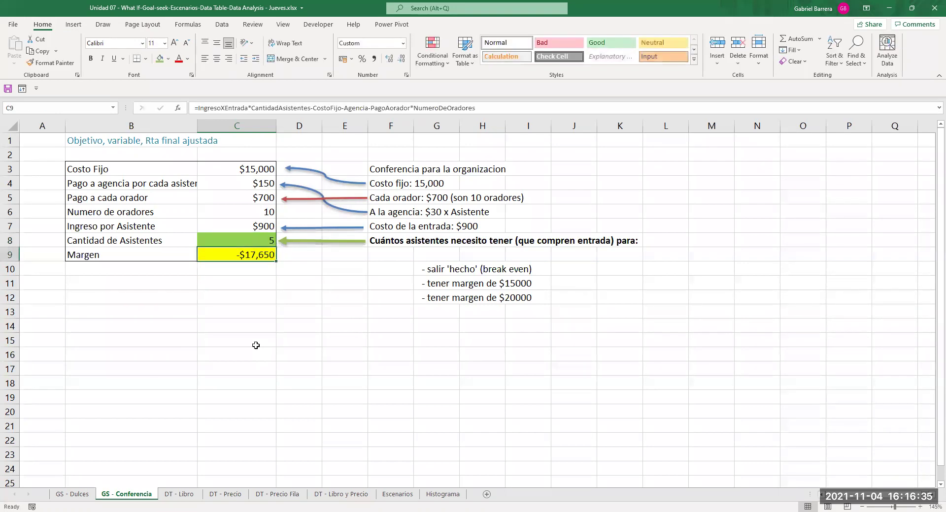
key("Up")
type("6")
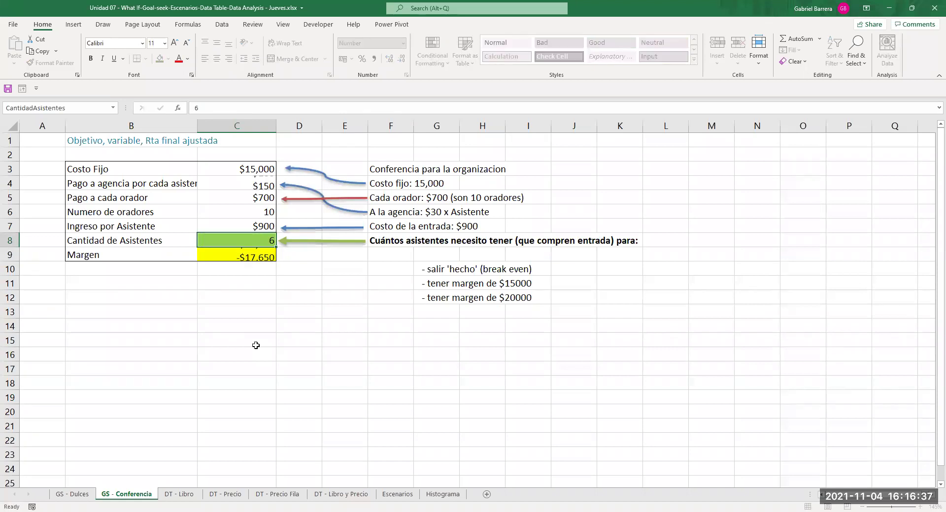
key("Return")
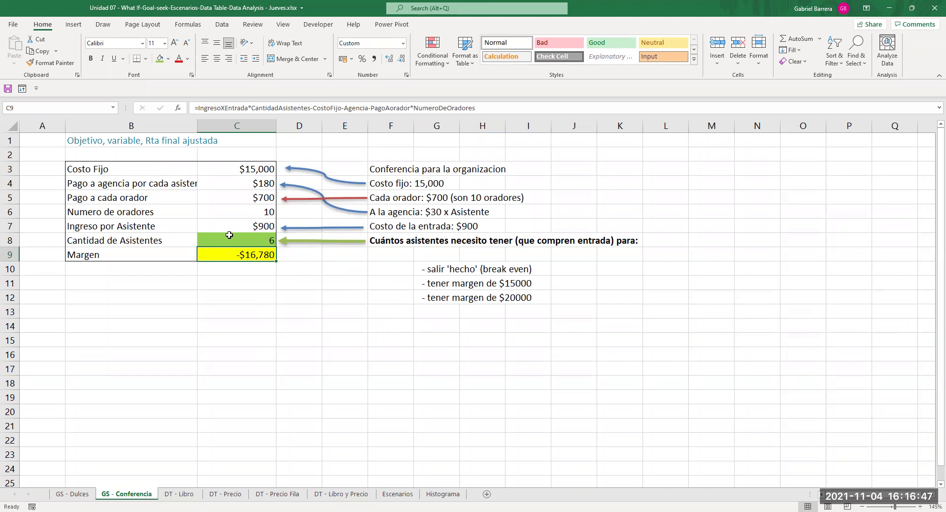
- Run Goal Seek to set the Margen in C9 to 0 by changing C8, and accept the solution
left_click(255, 293)
left_click(255, 257)
left_click(222, 25)
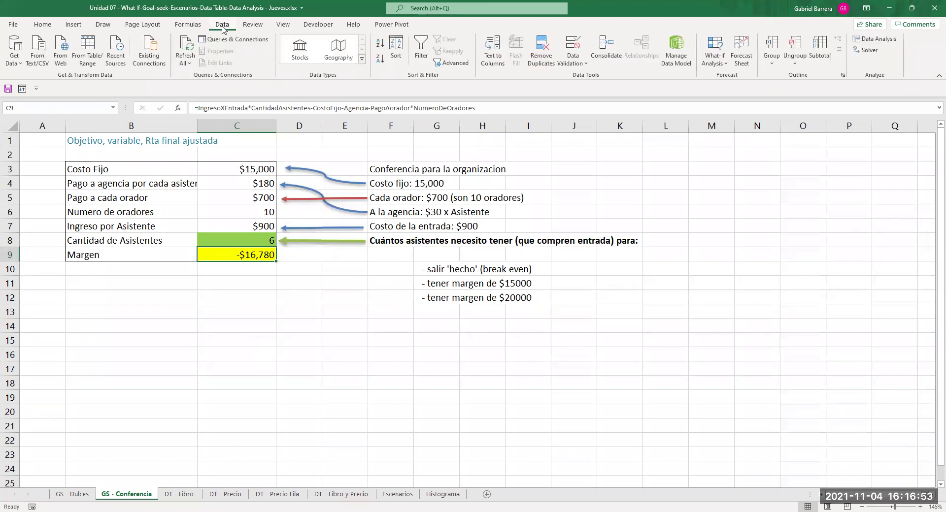
left_click(711, 66)
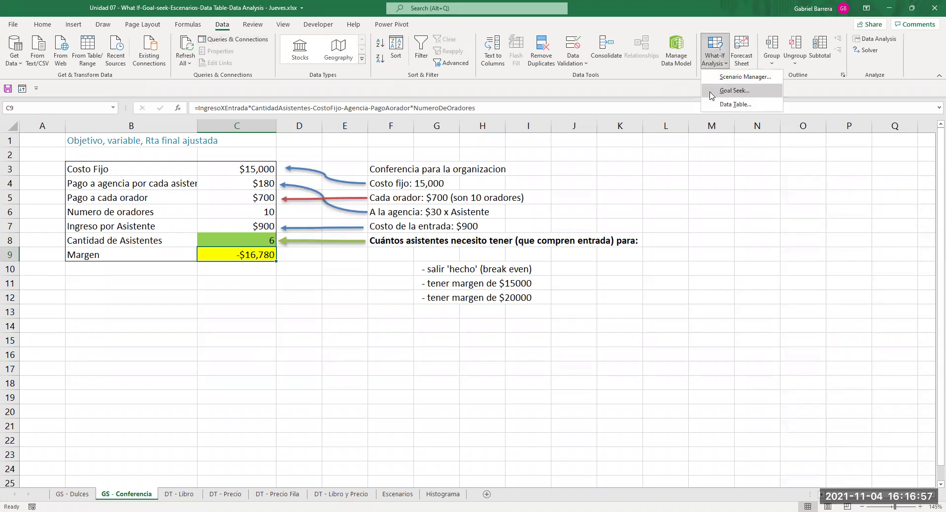
left_click(712, 94)
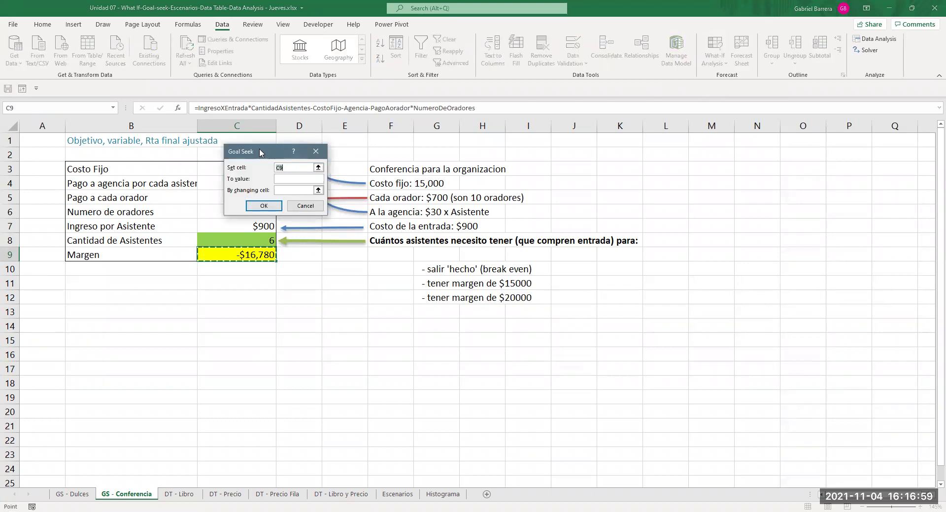
left_click_drag(260, 152, 362, 299)
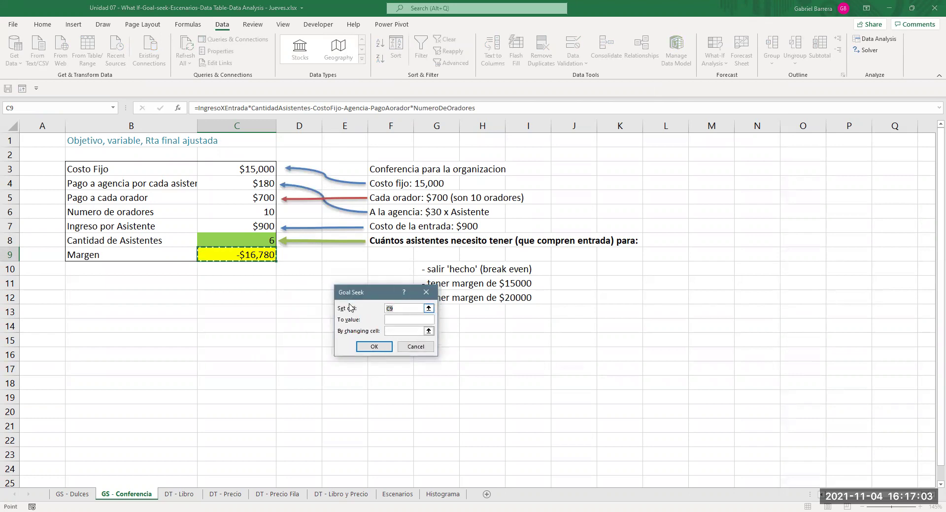
left_click(403, 321)
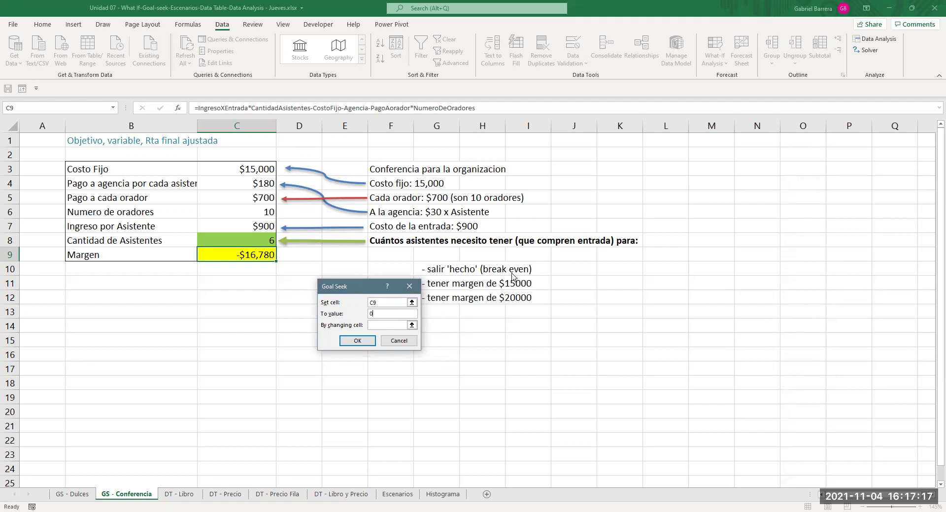
left_click(394, 328)
left_click(243, 239)
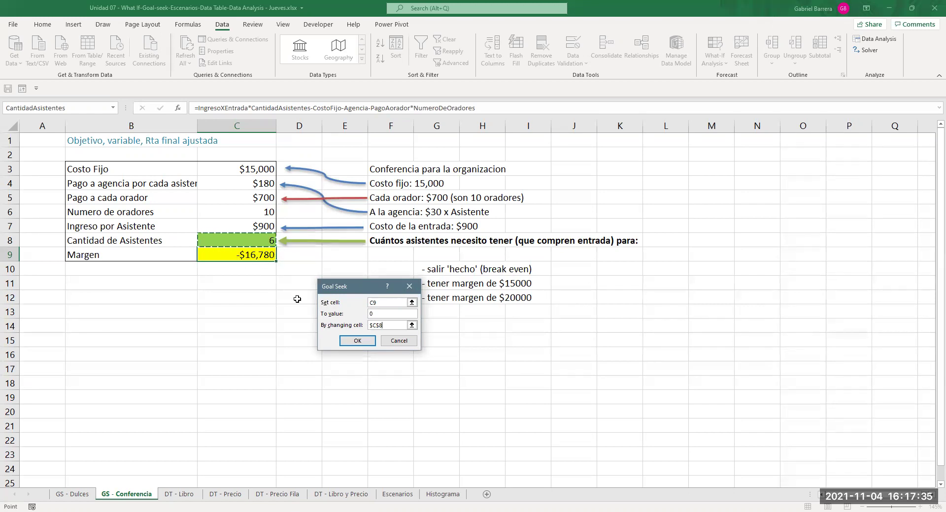
left_click(361, 341)
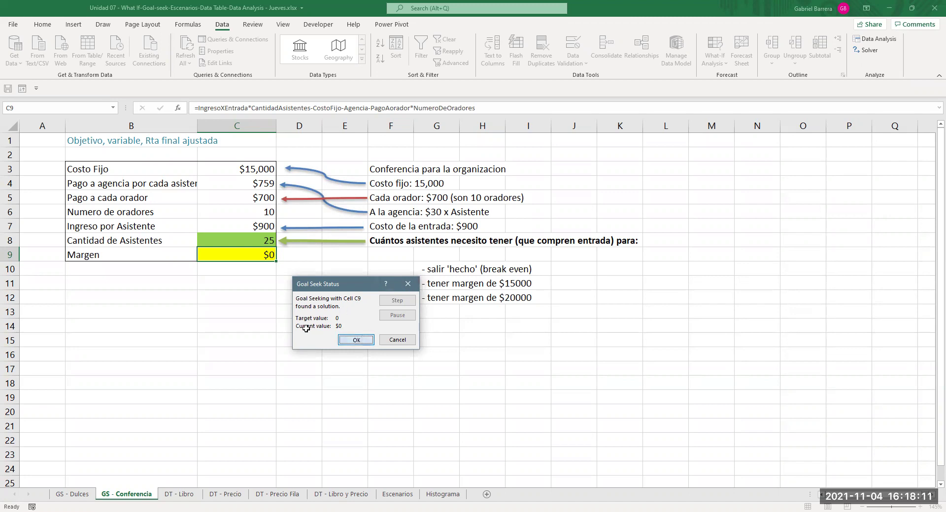
left_click(299, 311)
left_click(356, 340)
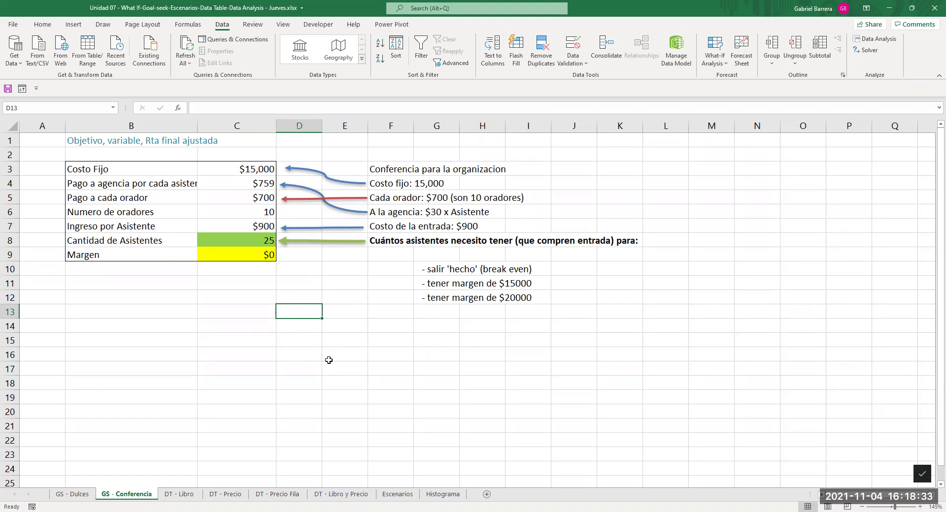
- Try referencing the attendee quantity in D13 with =C8 and clear the cell again
type("=")
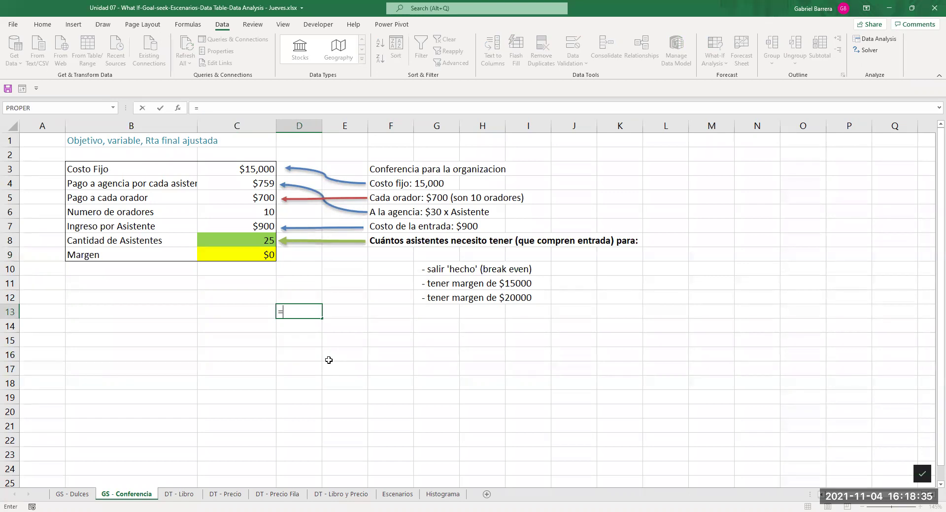
type("c8")
key("Return")
key("Up")
key("Up")
key("Down")
key("Delete")
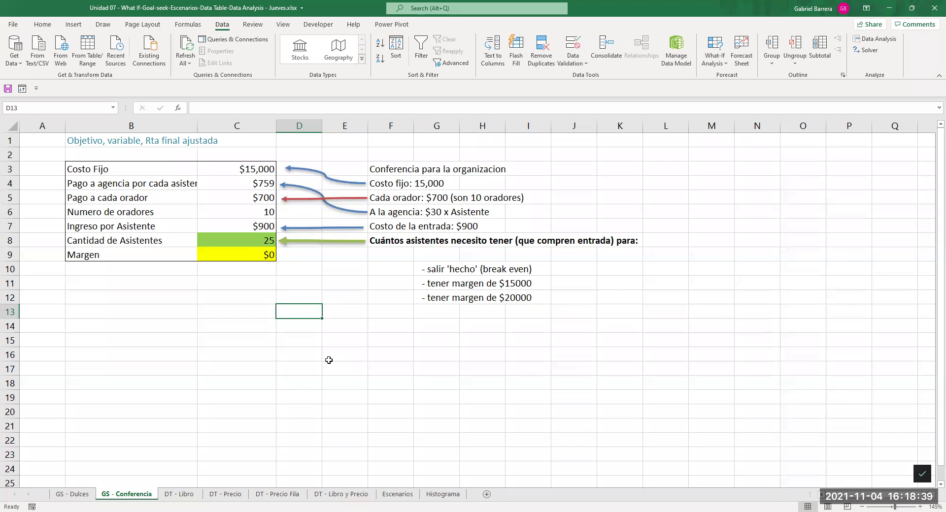
- Copy the attendee quantity from C8 into E13 as a value only, without its formatting
left_click(264, 242)
key("ctrl+c")
left_click(345, 311)
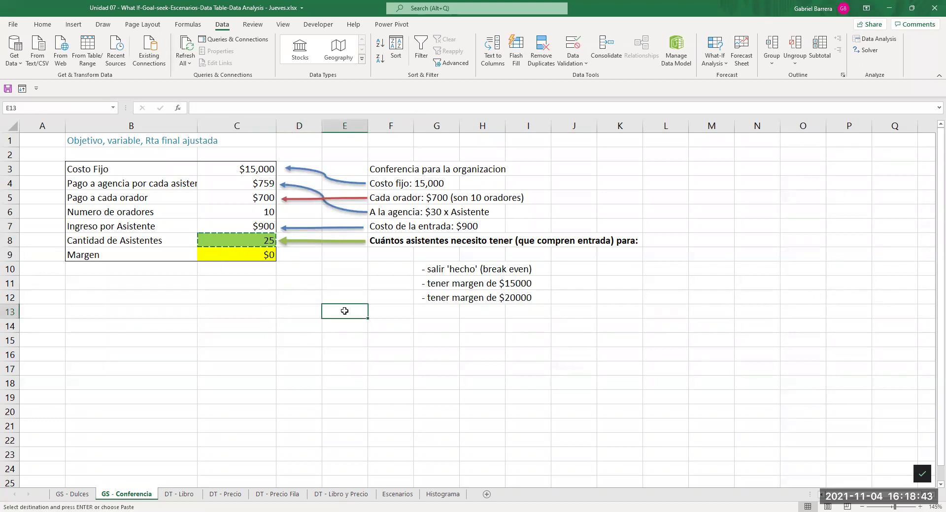
key("ctrl+v")
key("ctrl")
key("Down")
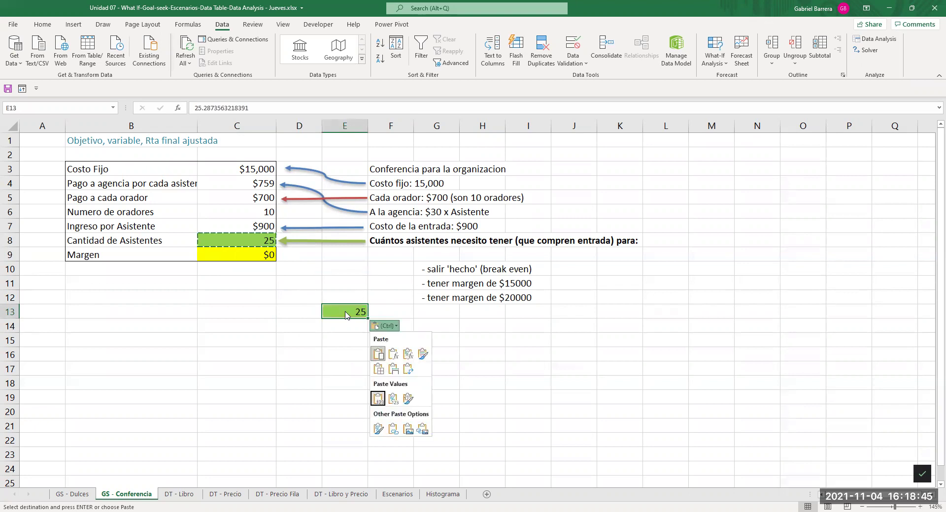
key("Return")
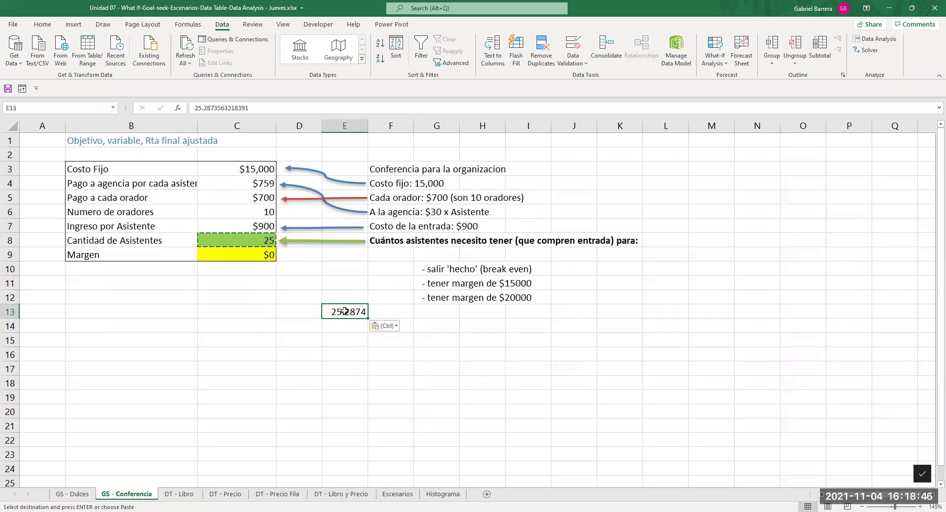
left_click(345, 347)
key("Escape")
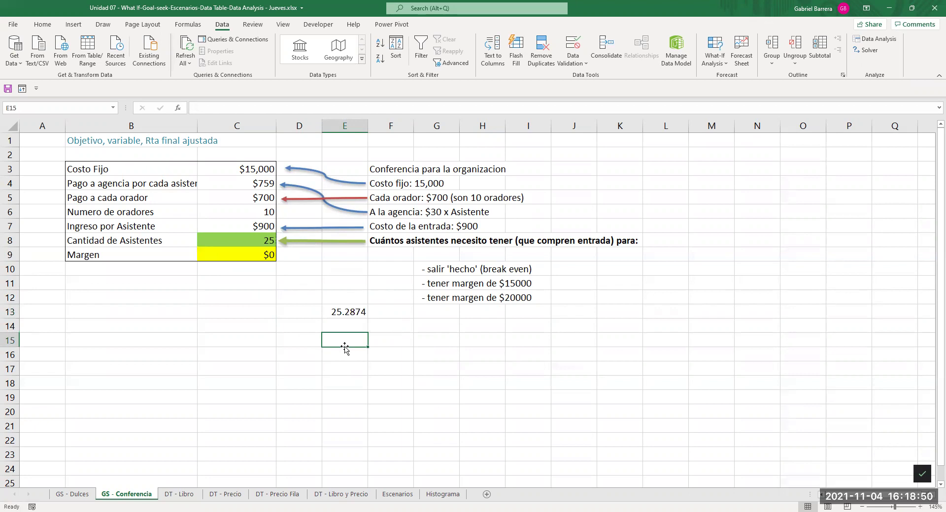
- Inspect the full unrounded attendee quantity stored in C8
left_click(251, 241)
left_click(225, 109)
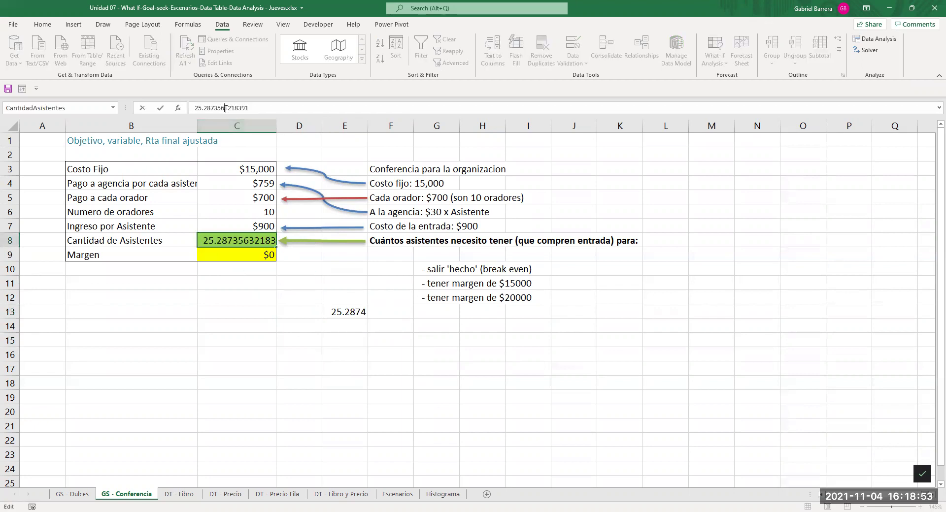
double_click(226, 109)
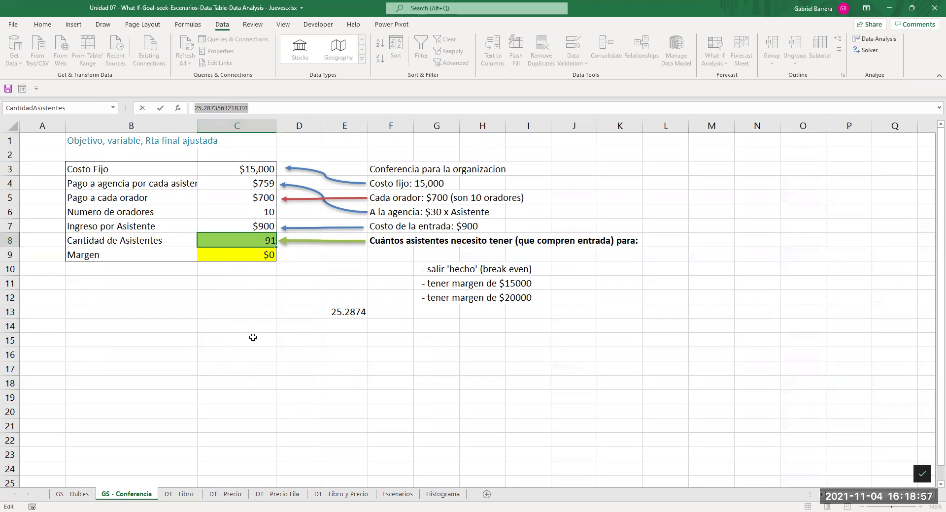
left_click(269, 308)
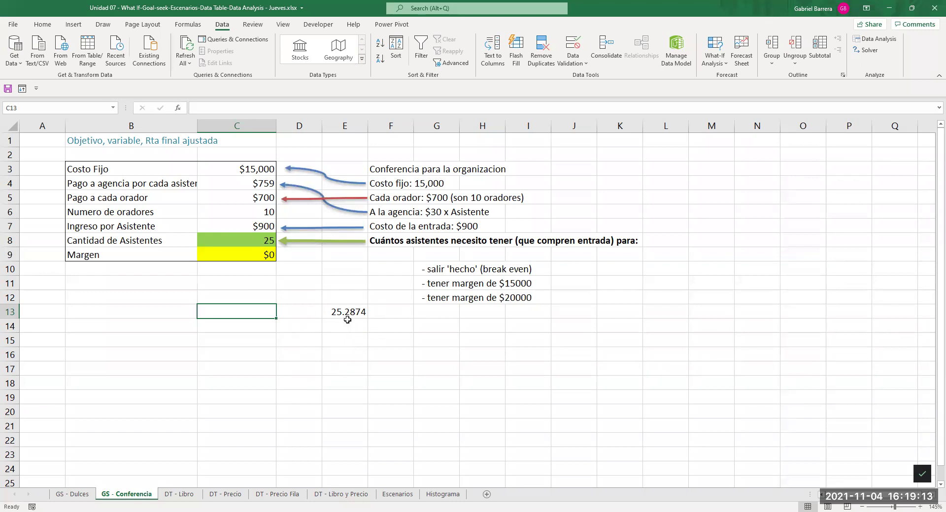
- Try exactly 25 attendees in C8 to check the Margen, and undo the entry
left_click(259, 243)
type("25")
key("Return")
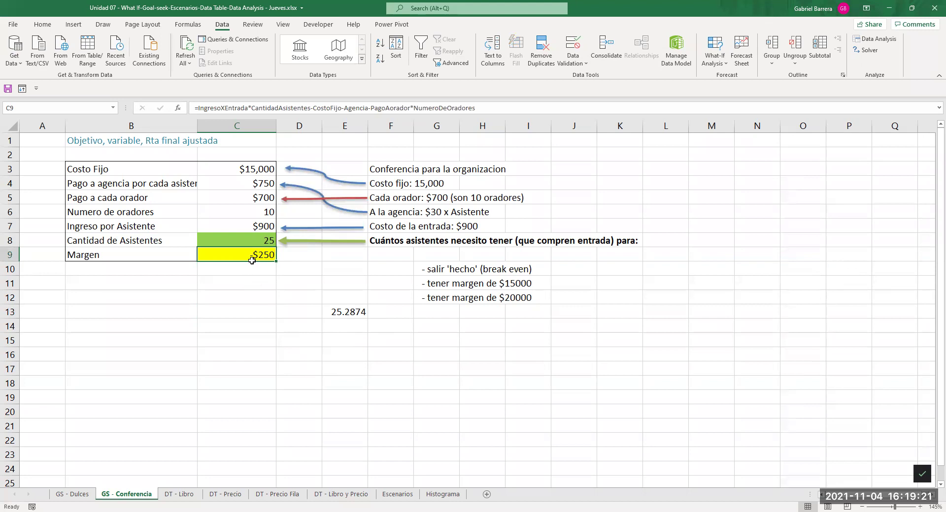
key("ctrl+z")
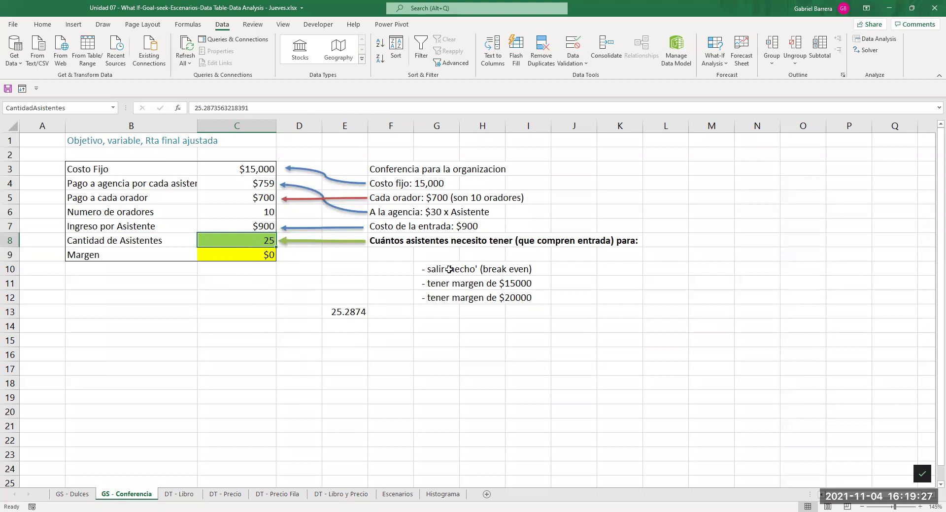
- Round the attendee quantity up to whole people in K10 with =ROUNDUP(CantidadAsistentes;0)
left_click(603, 266)
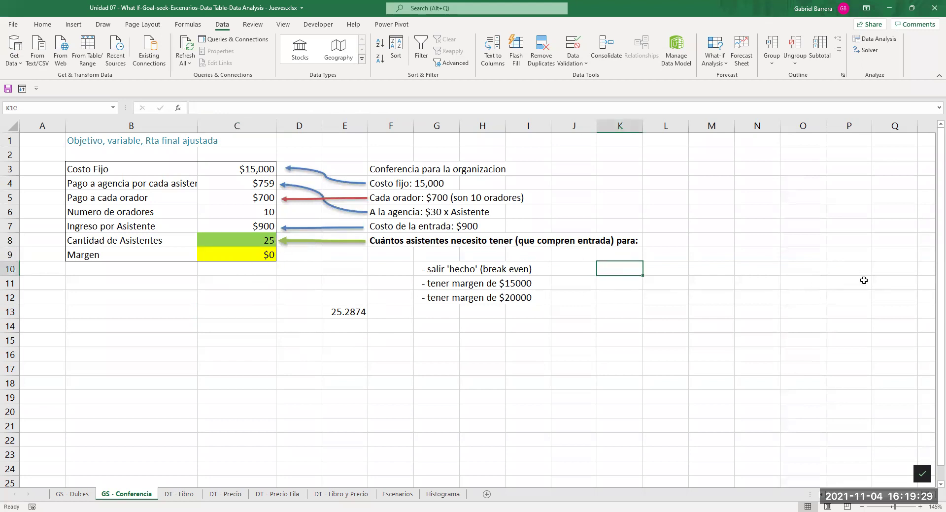
type("=round")
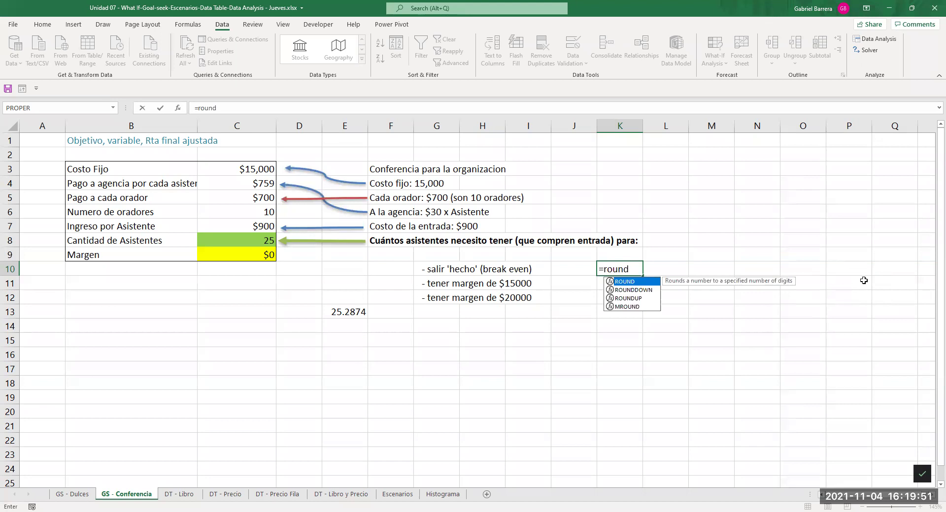
key("Down")
key("Down")
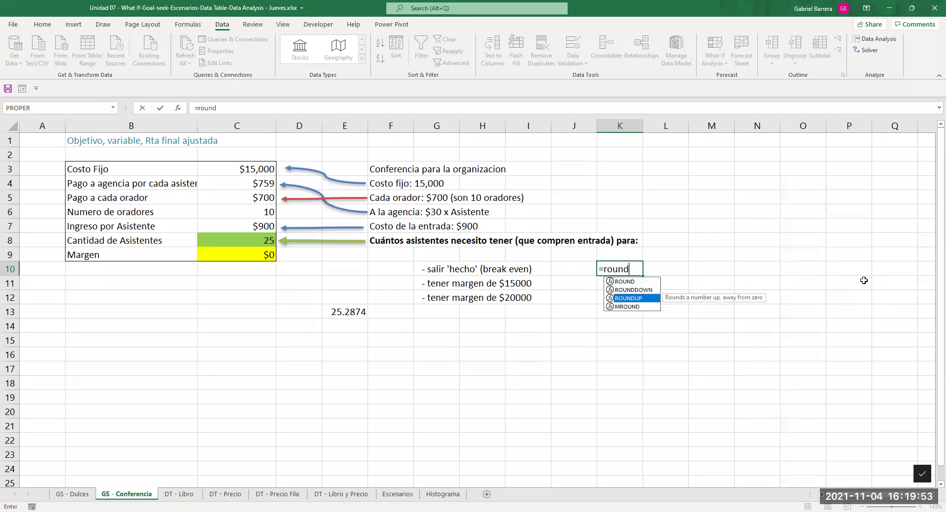
key("Tab")
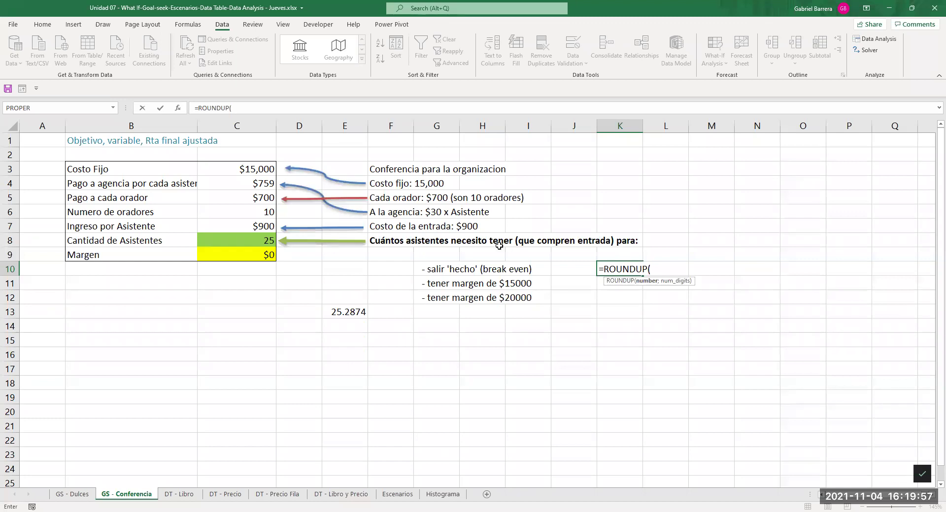
left_click(244, 242)
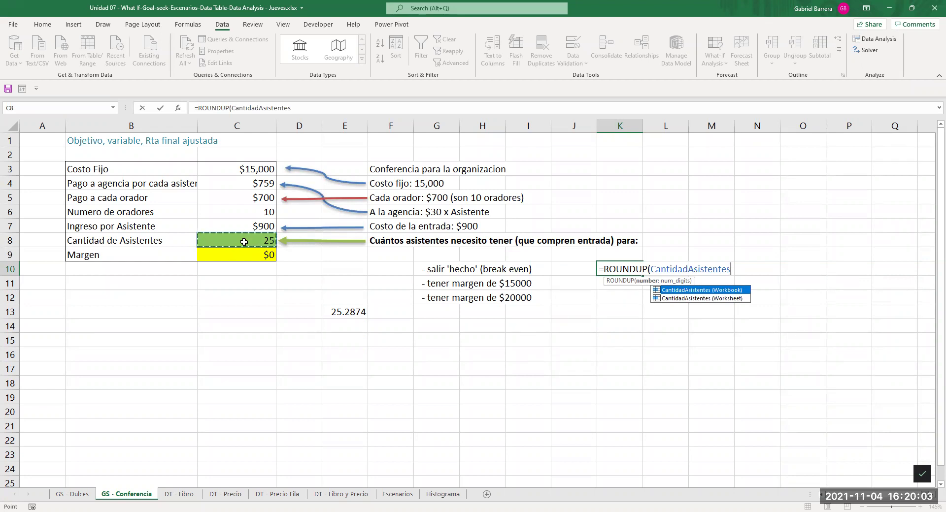
type(";0")
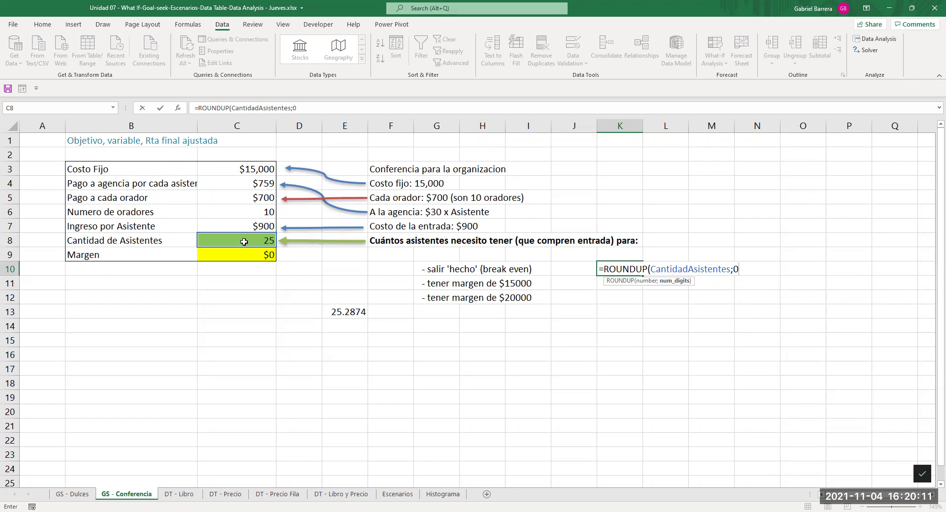
key("Return")
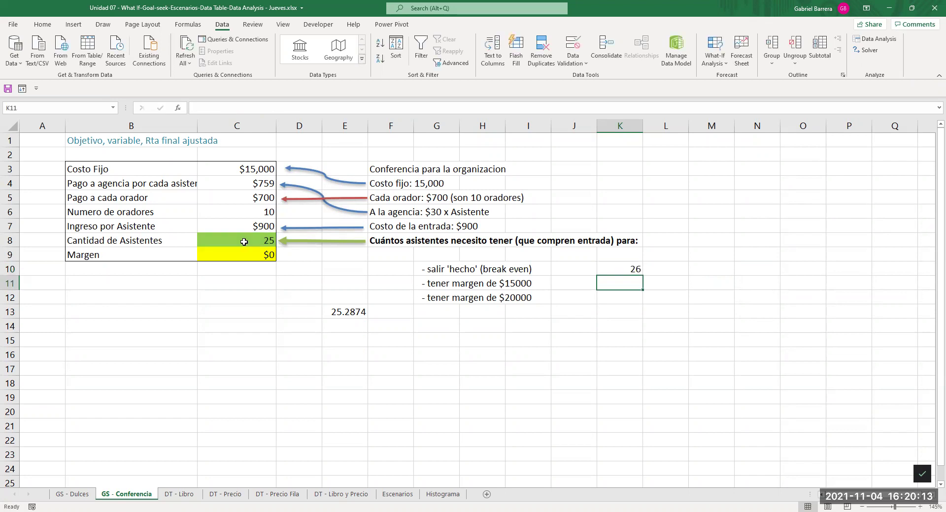
- Show K10's formula as text in L10 using FORMULATEXT(K10)
key("Up")
key("Right")
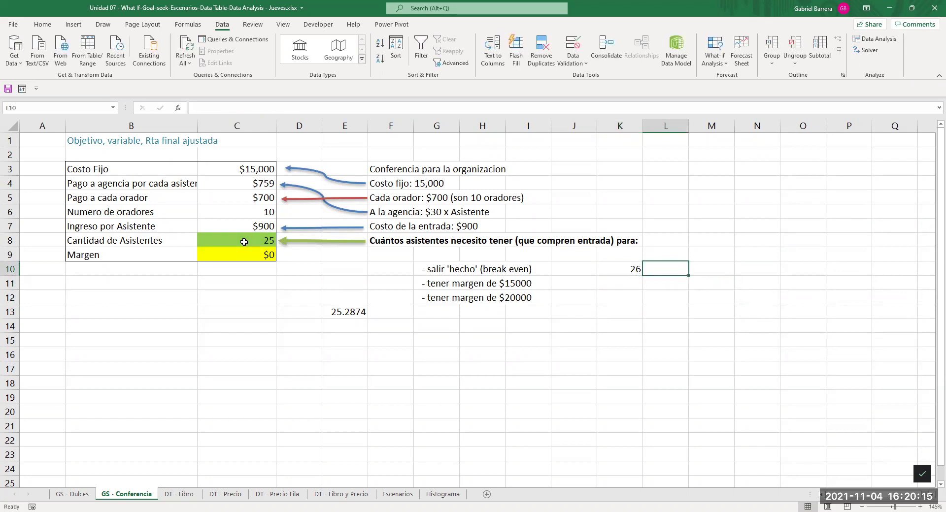
type("=")
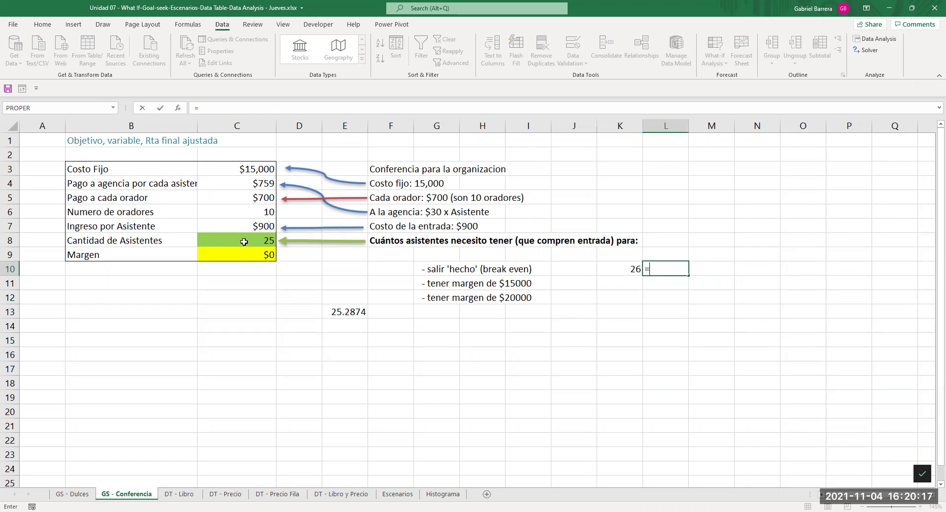
type("FORMULATEXT(")
left_click(627, 266)
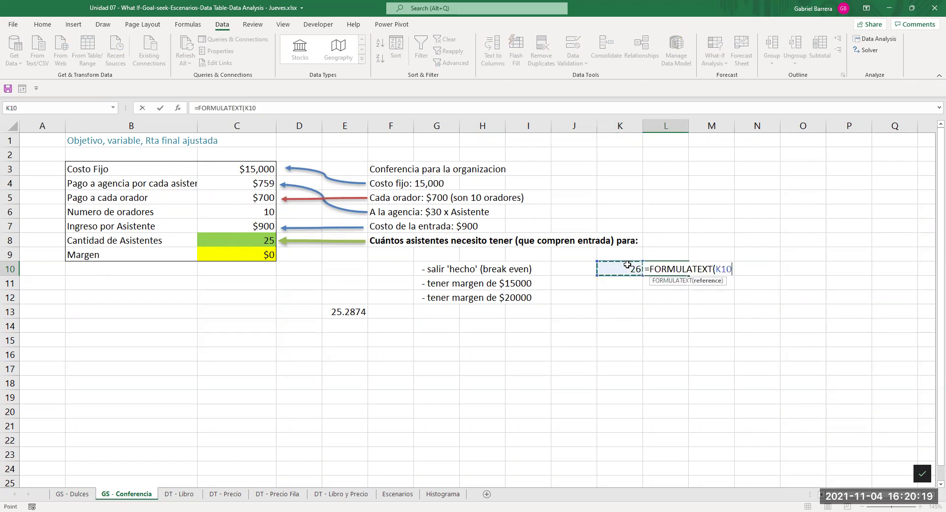
key("Return")
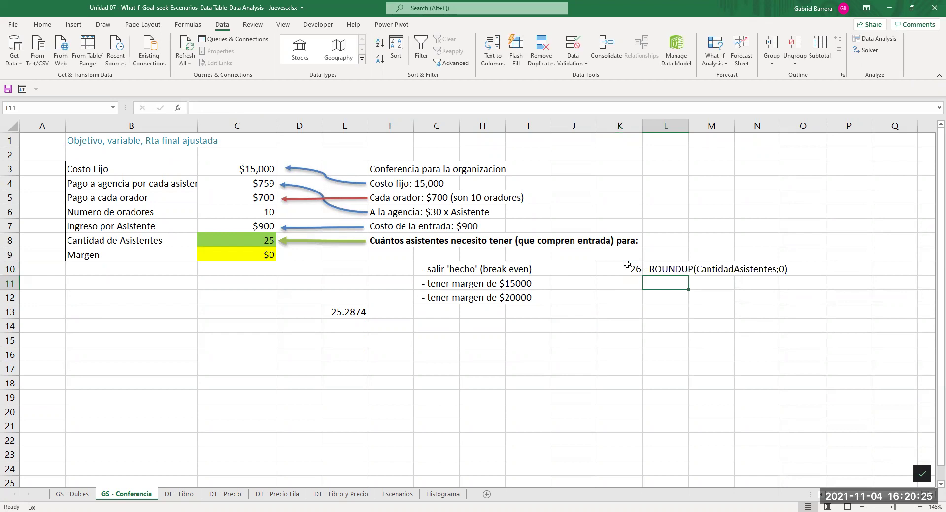
- Try exactly 26 attendees in C8 to check the Margen, and undo the entry
left_click(446, 271)
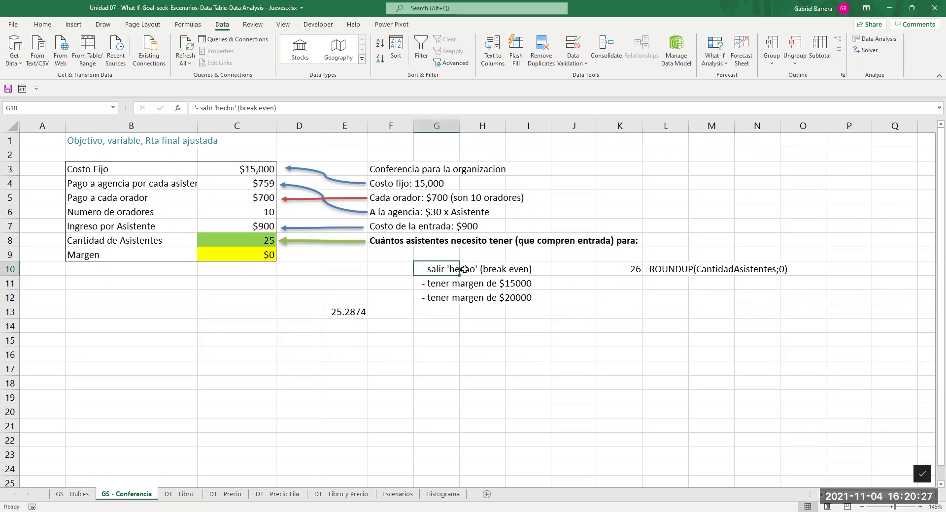
left_click(624, 269)
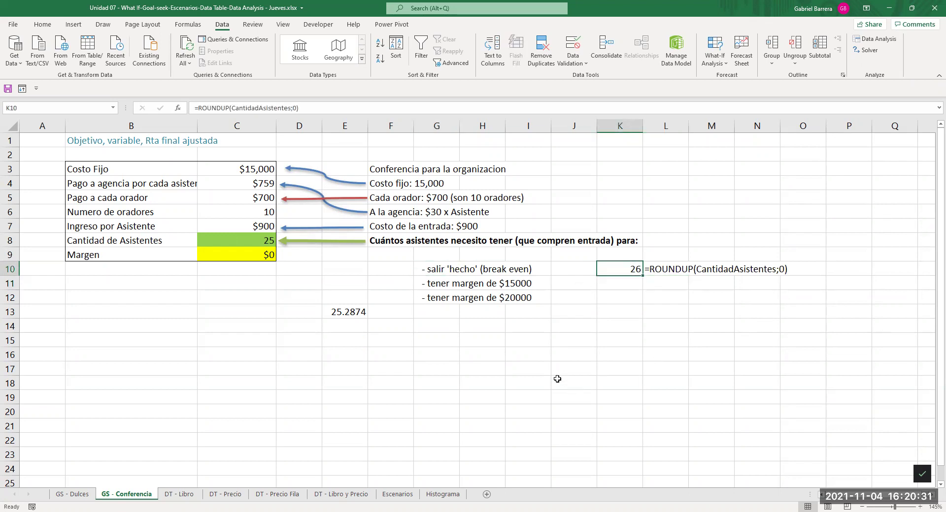
left_click(257, 242)
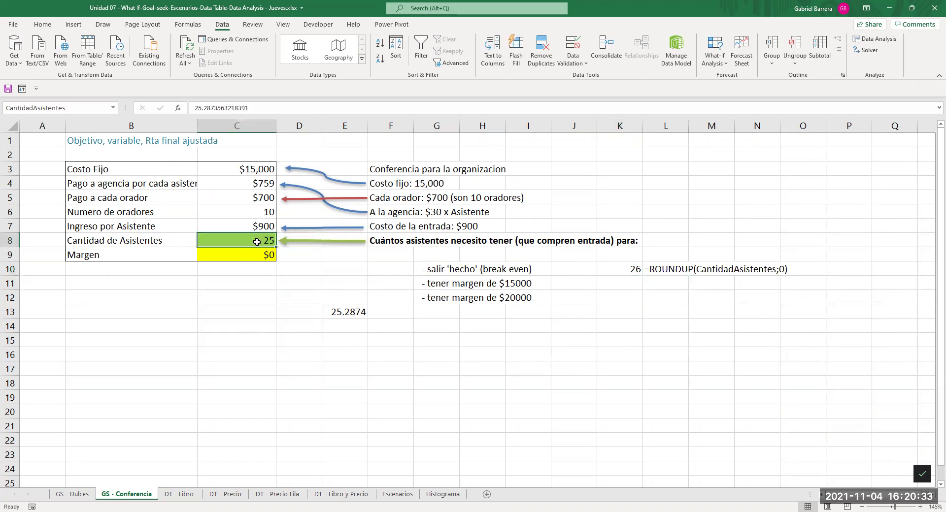
type("26")
key("Return")
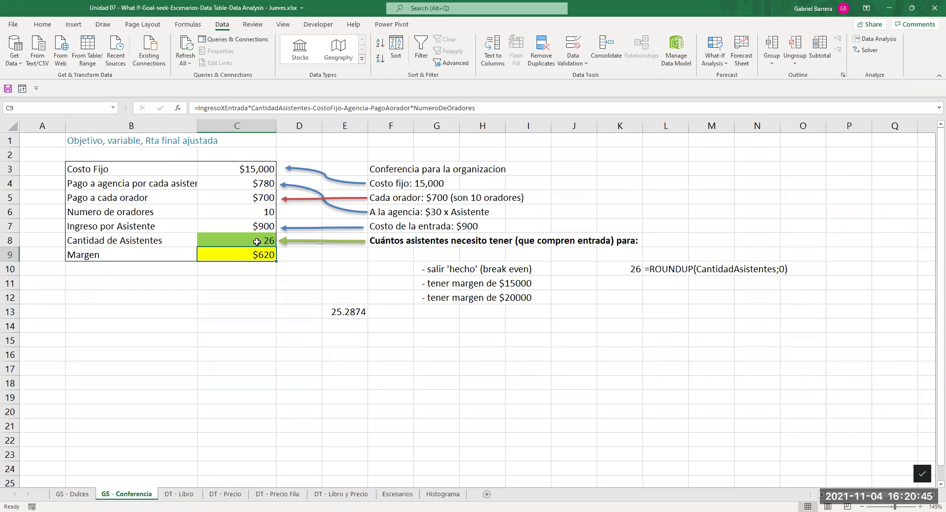
left_click(257, 242)
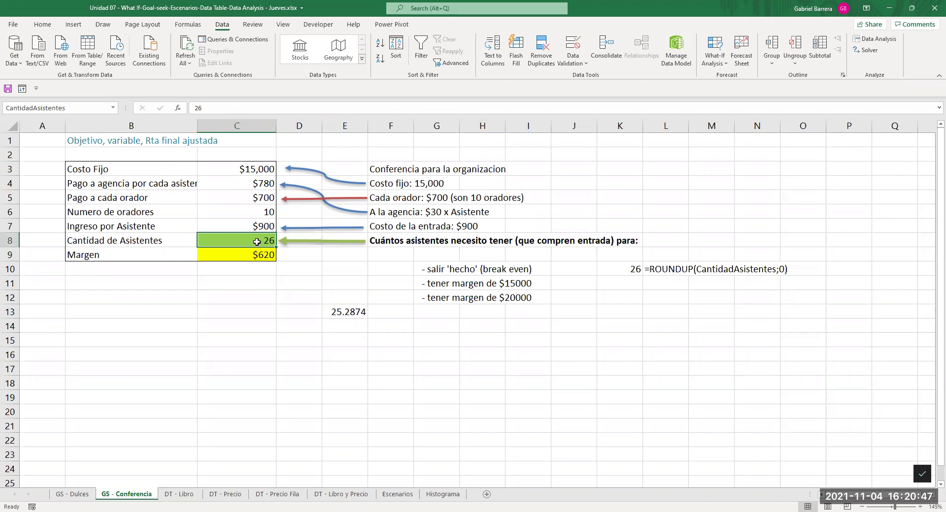
key("ctrl+z")
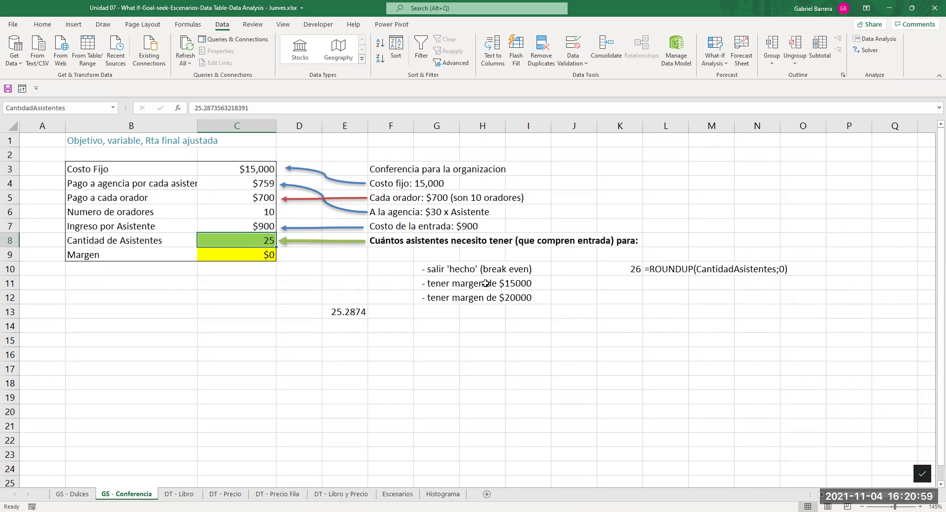
- Run Goal Seek to bring the Margen in C9 to 15000 by changing the attendee quantity in C8, and keep the solution
left_click(433, 284)
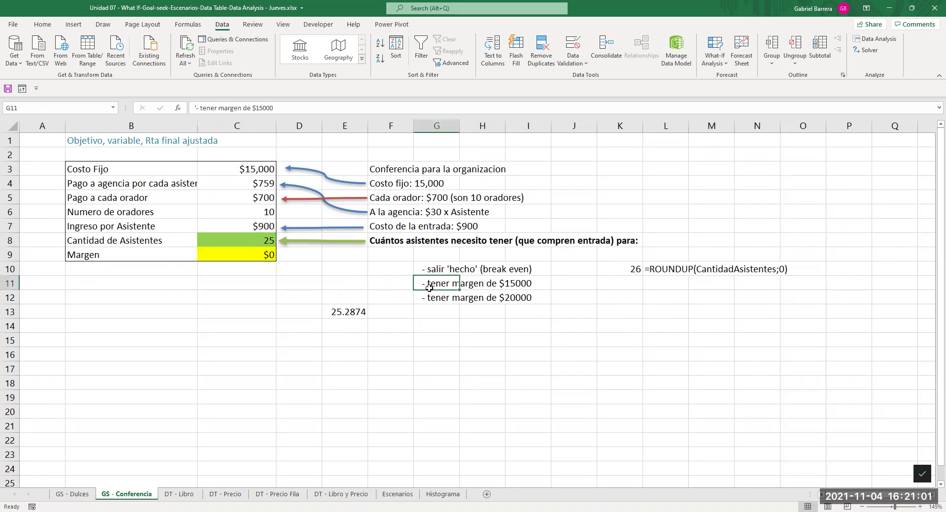
left_click(252, 253)
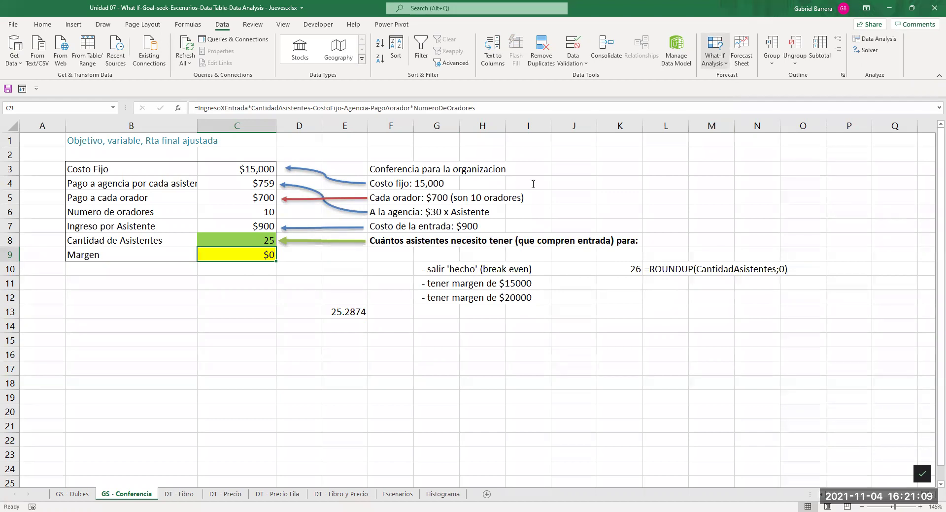
type("15000")
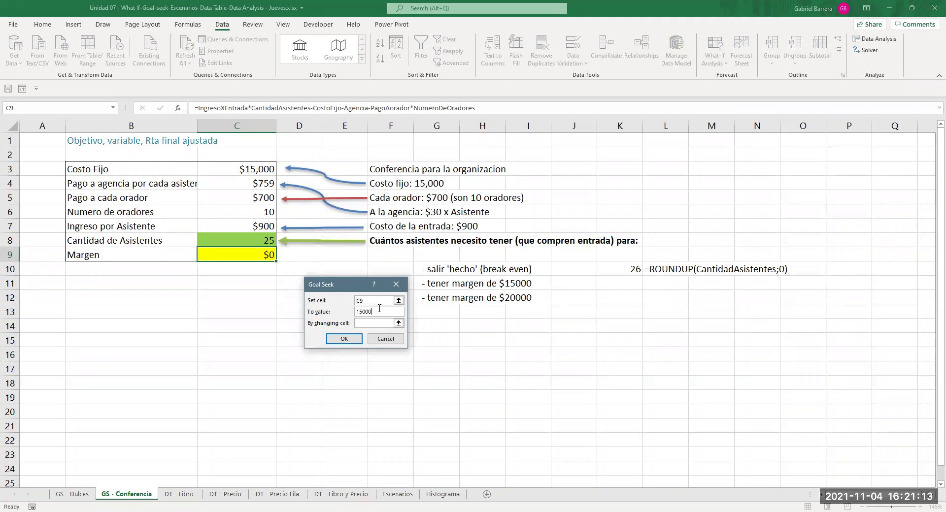
left_click(389, 323)
left_click(252, 242)
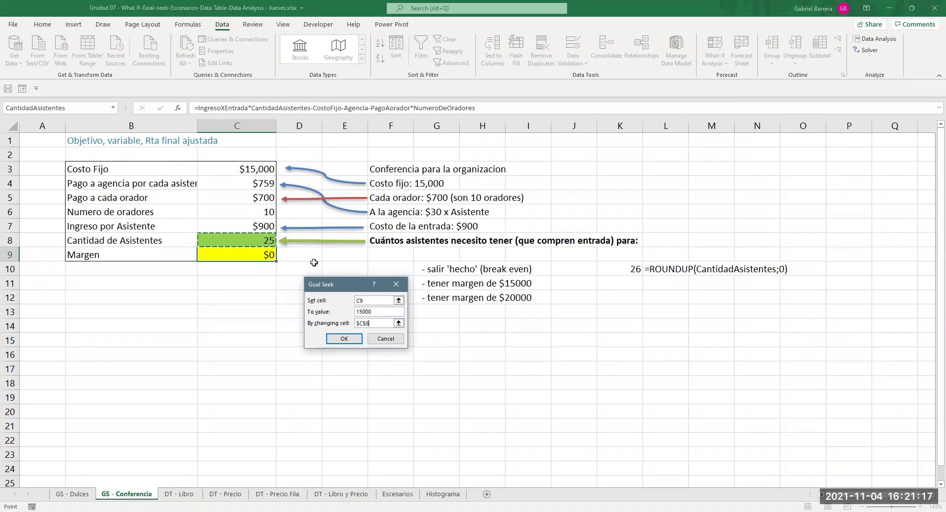
left_click(343, 340)
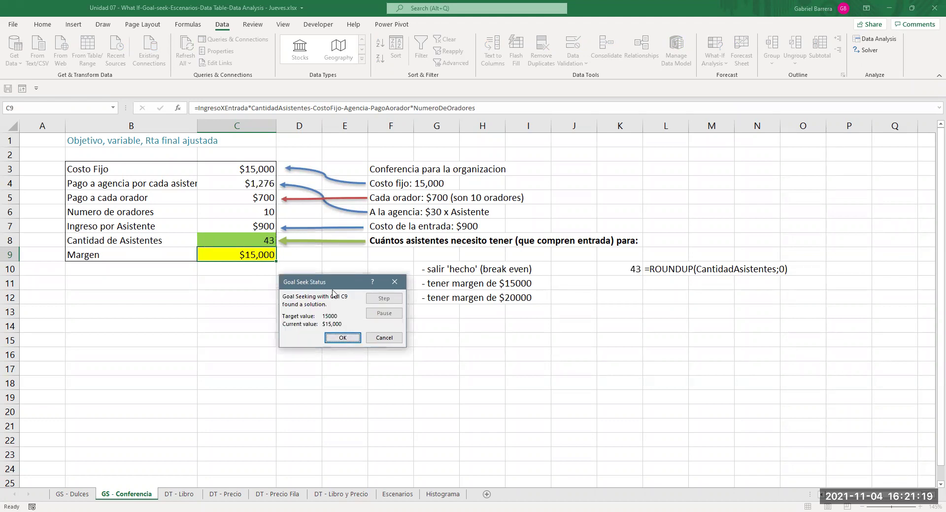
left_click(343, 338)
- Copy the attendee quantity from C8 into J11, beside the $15000 margin line, without its formatting
key("Up")
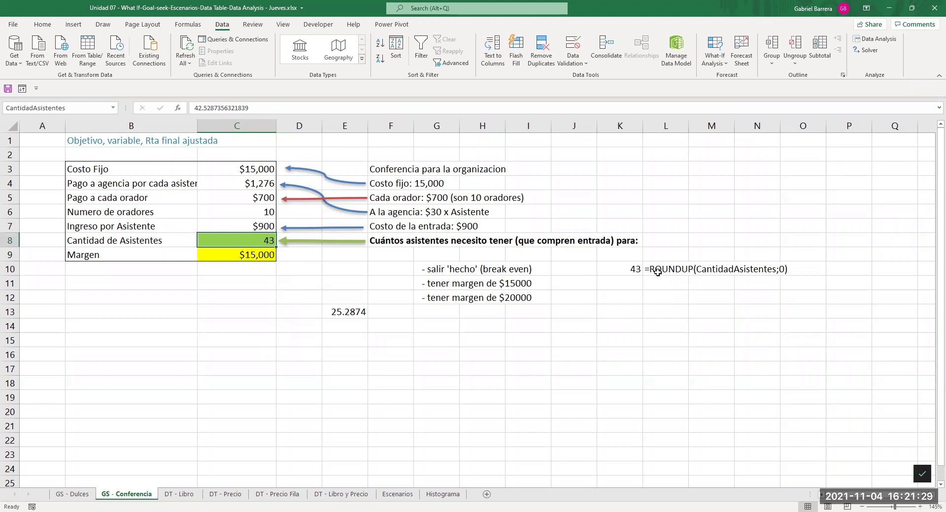
left_click(622, 271)
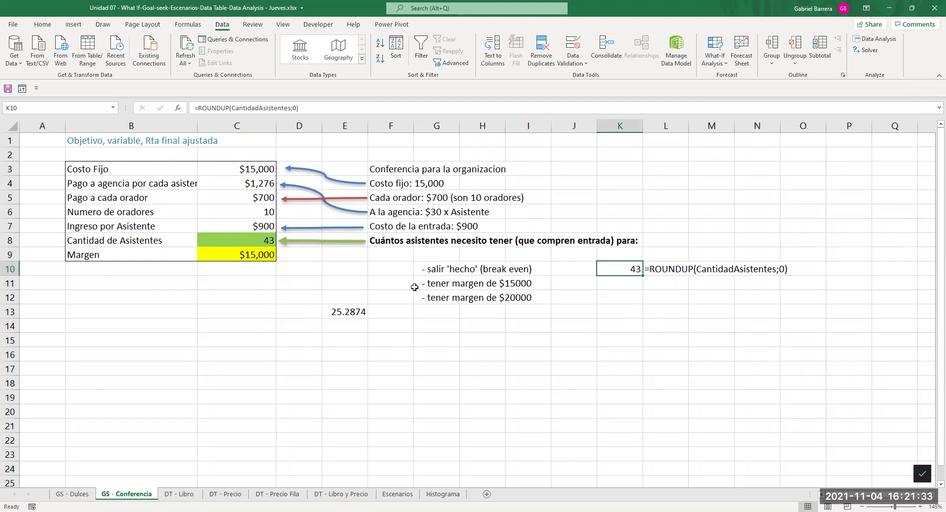
left_click(269, 243)
key("ctrl+c")
left_click(571, 281)
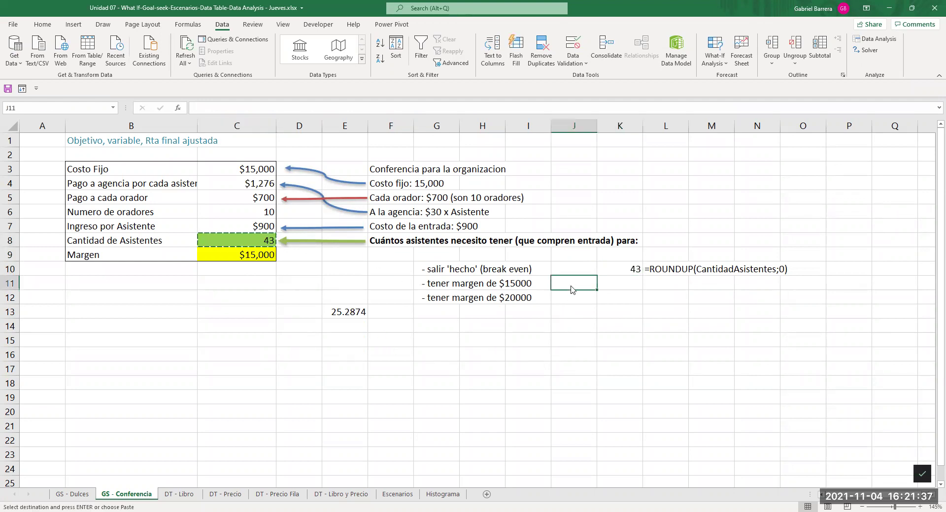
right_click(574, 285)
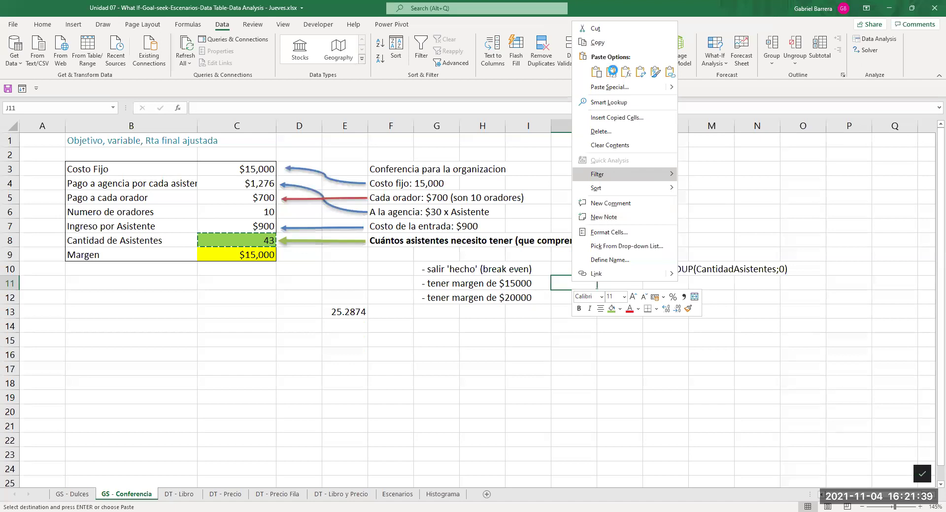
left_click(625, 72)
left_click(573, 312)
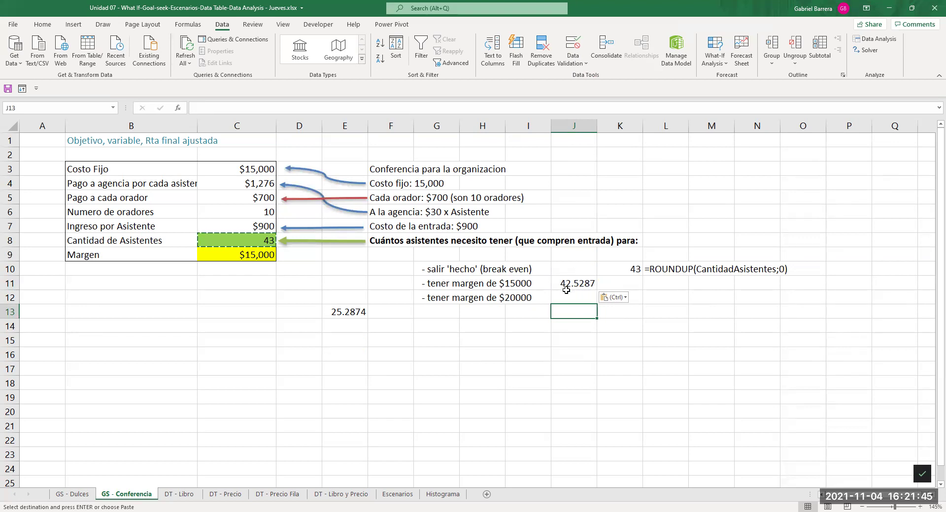
- Move the stored break-even quantity from E13 to J10, beside the break-even line
left_click(352, 312)
left_click_drag(373, 307, 574, 269)
left_click(576, 323)
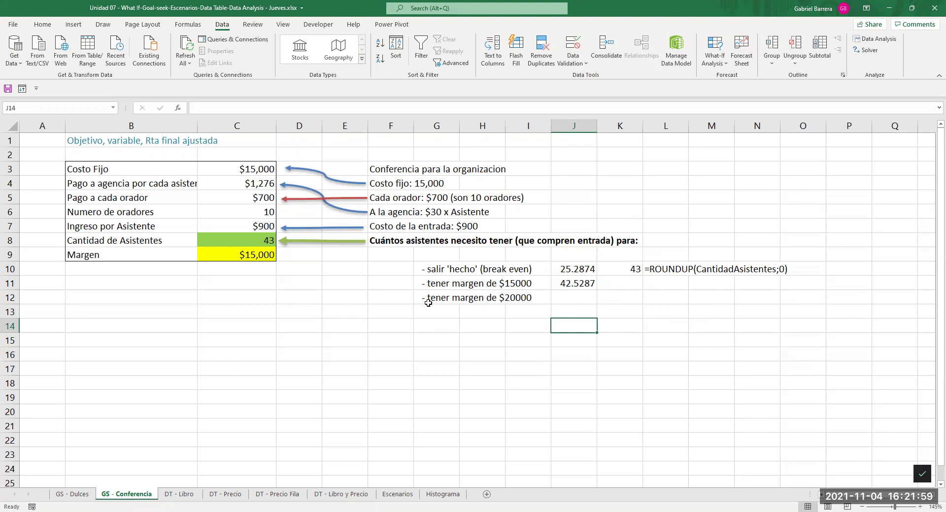
- Run Goal Seek to bring the Margen in C9 to 20000 by changing the attendee quantity in C8, and keep the solution
left_click(252, 250)
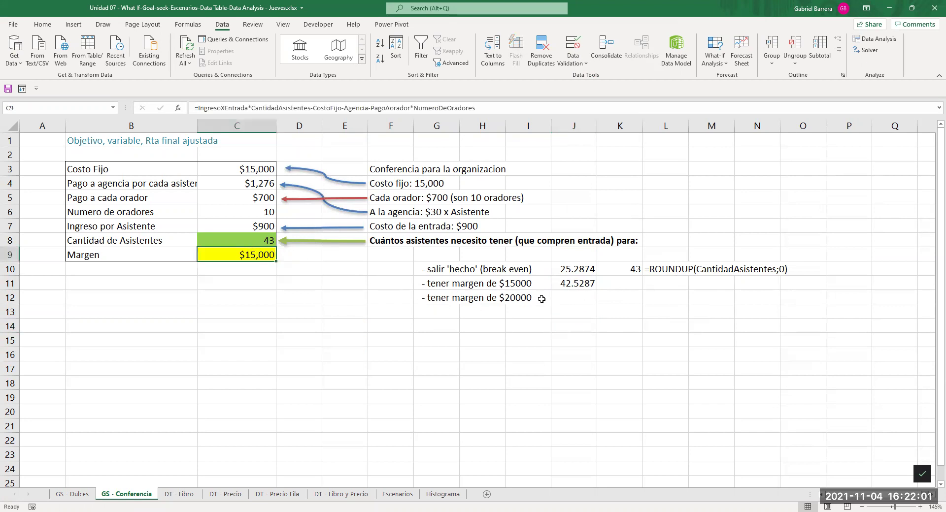
left_click(744, 93)
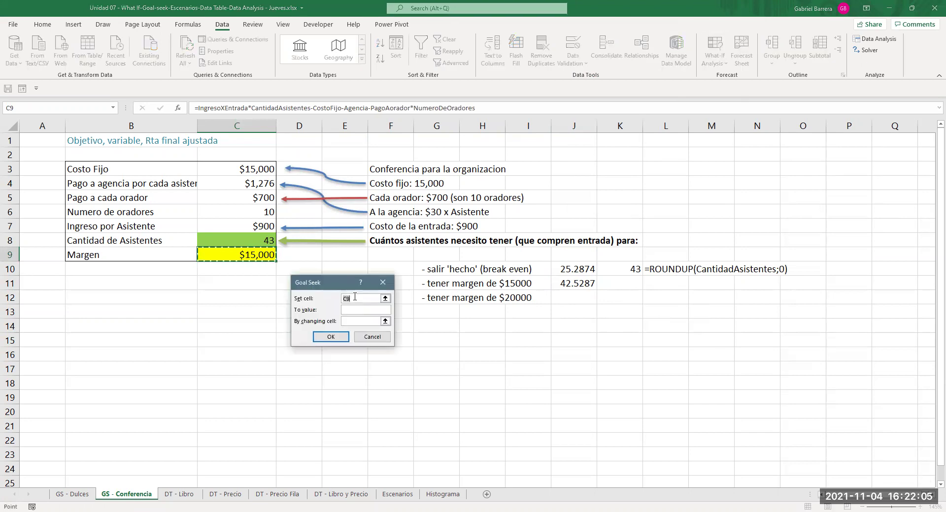
left_click(355, 310)
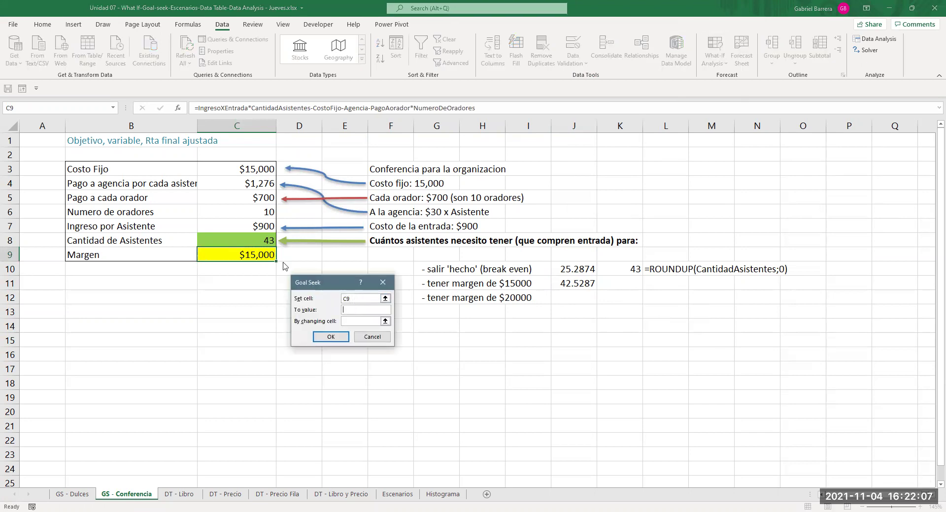
type("20000")
key("Tab")
left_click(261, 245)
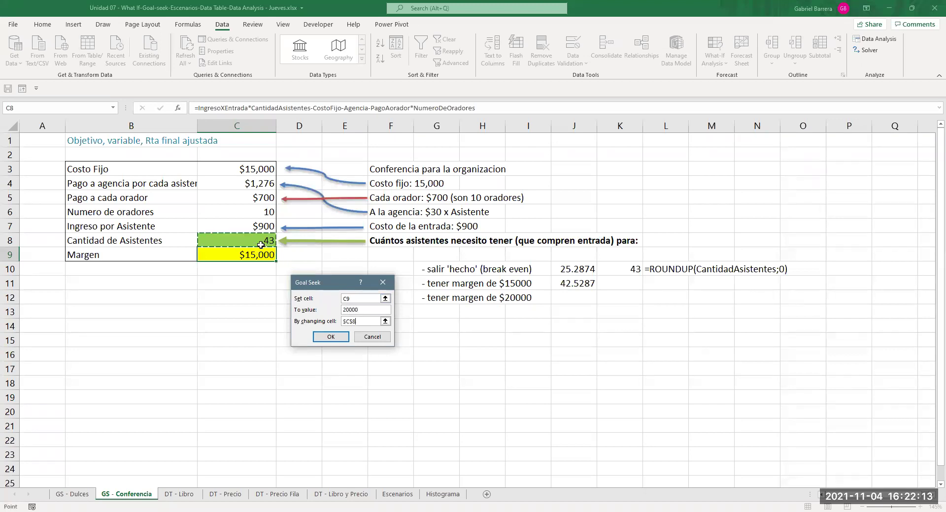
left_click(330, 337)
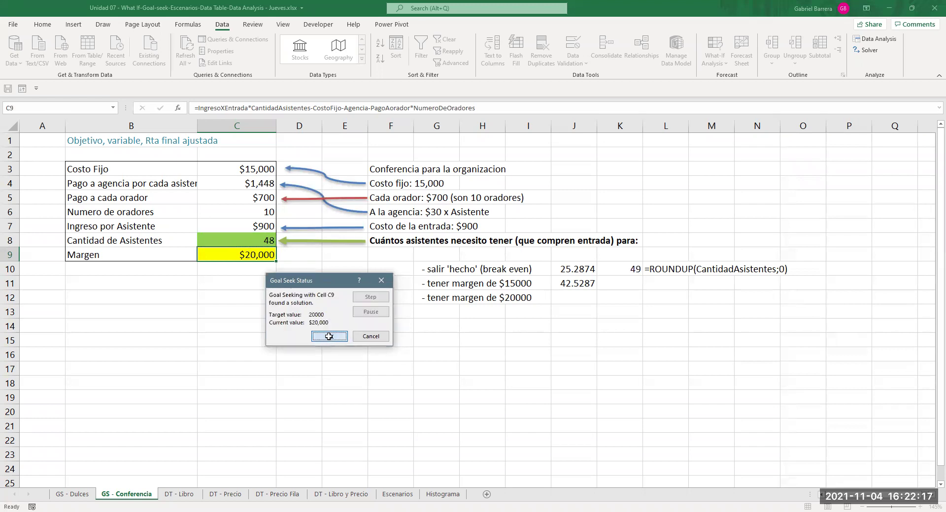
left_click(329, 337)
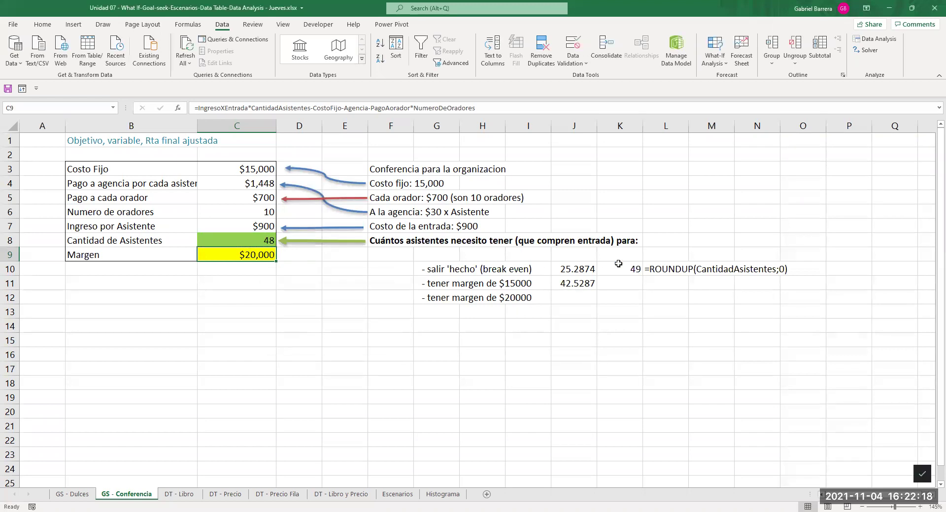
- Copy the attendee quantity from C8 into J12, beside the $20000 margin line, as a value only
left_click(263, 239)
key("ctrl+c")
left_click(565, 296)
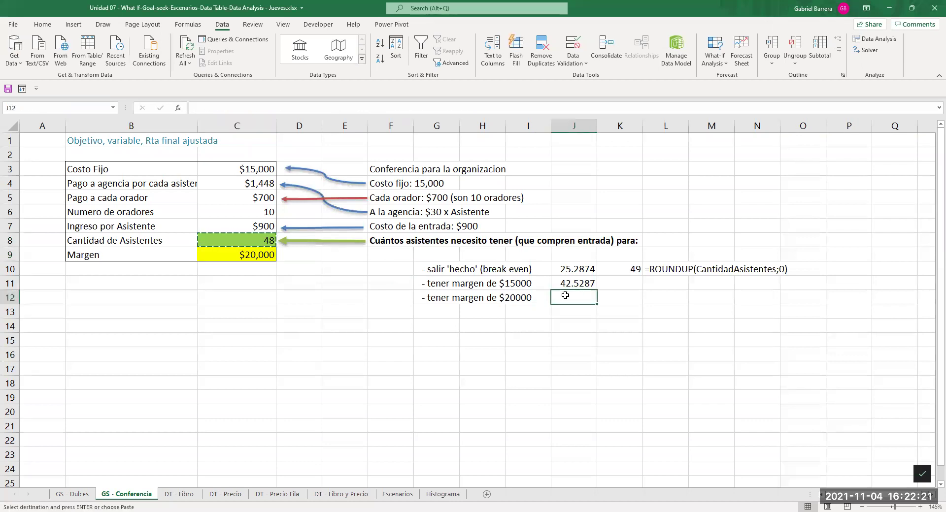
right_click(566, 298)
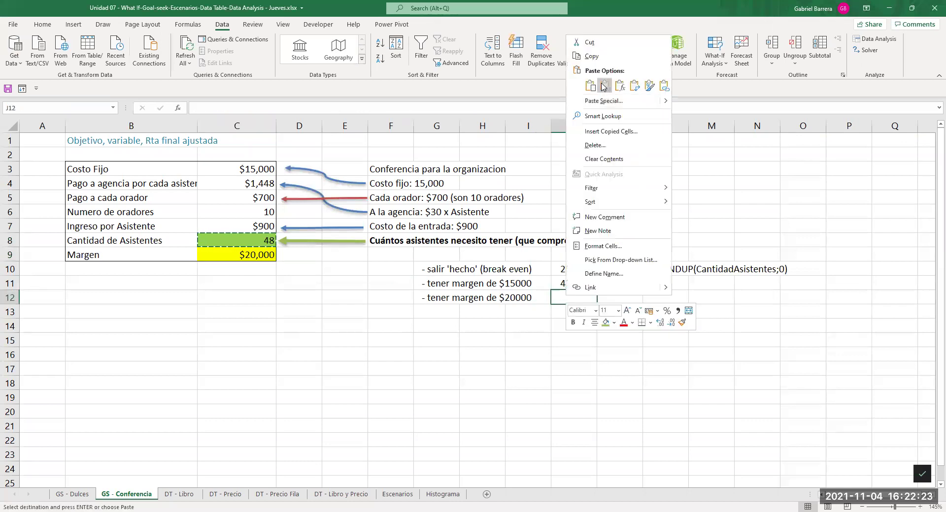
key("v")
left_click(552, 357)
key("Escape")
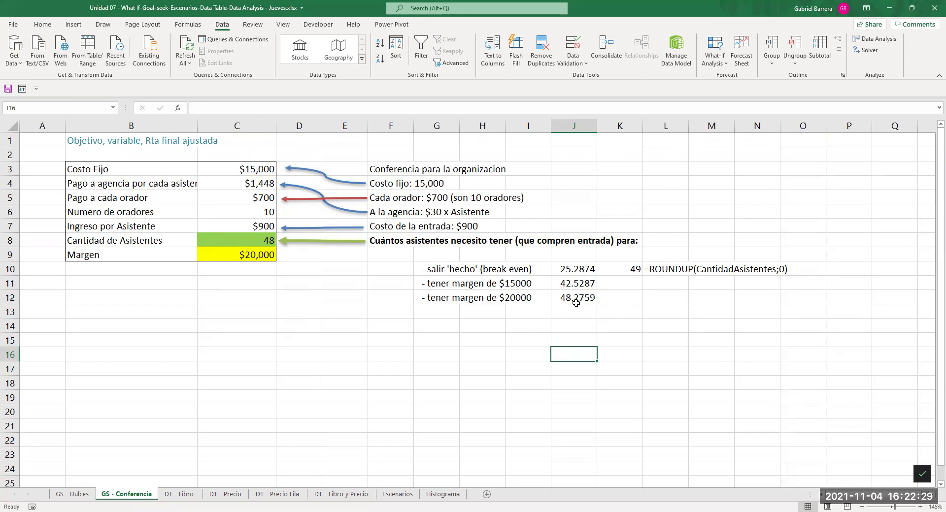
- Review the round-up formula in K10, the attendee quantity in C8 and the Margen formula in C9
left_click(629, 269)
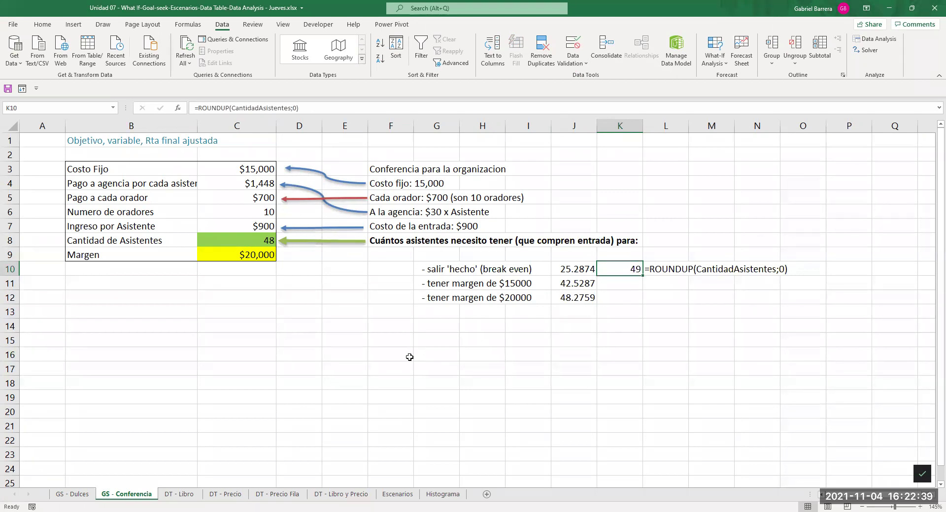
left_click(238, 242)
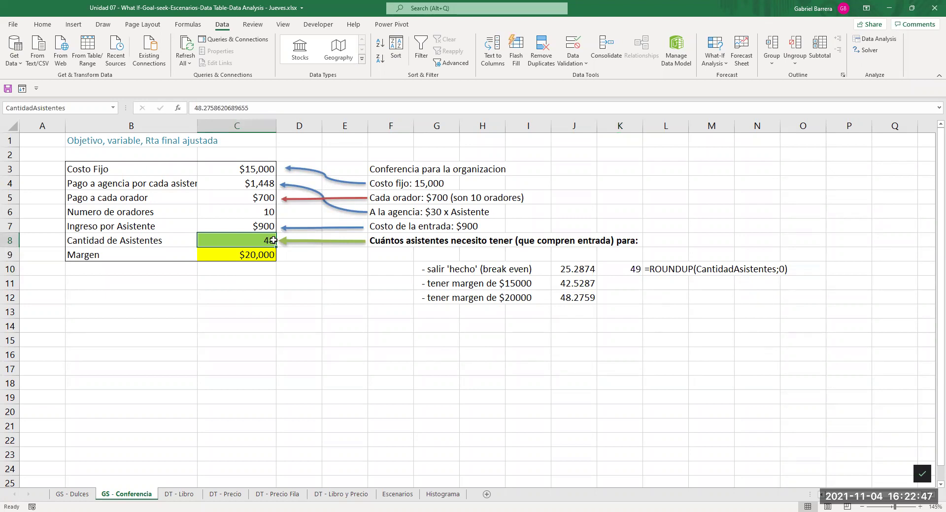
left_click(233, 254)
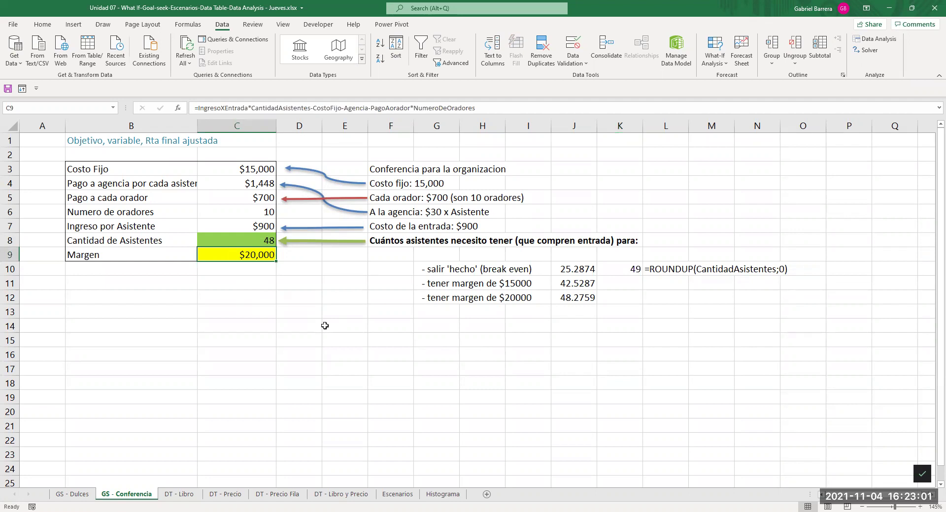
left_click(279, 350)
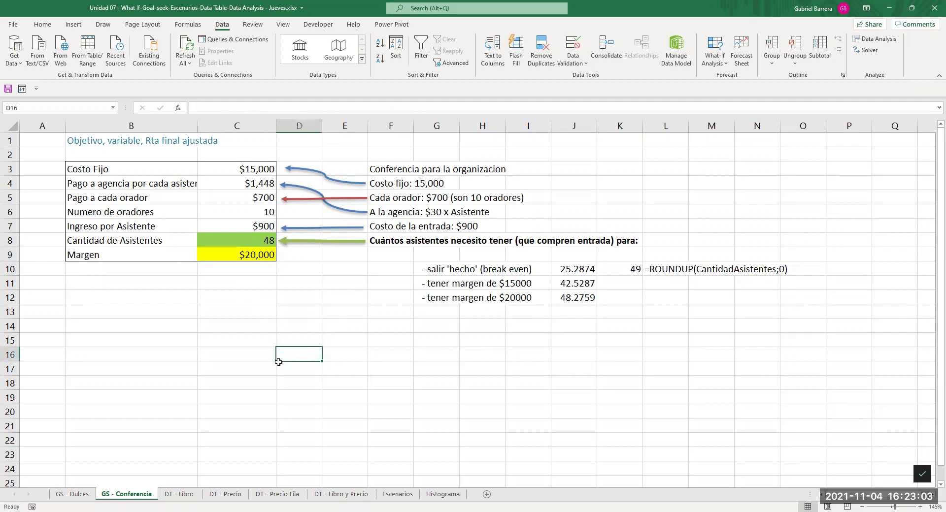
left_click(209, 301)
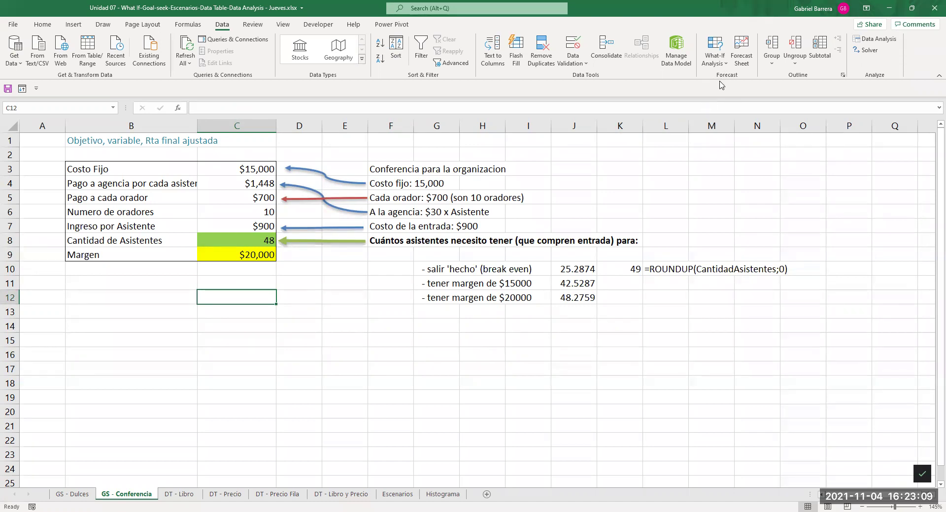
- Switch to the DT - Libro sheet and examine the book price, the quantity list and the empty income column
left_click(180, 494)
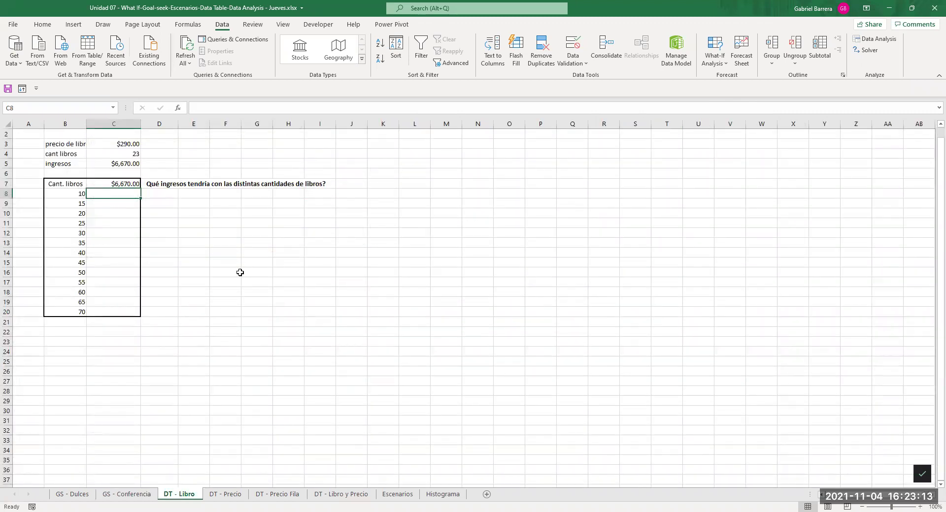
scroll(195, 294, "up", 2, "ctrl")
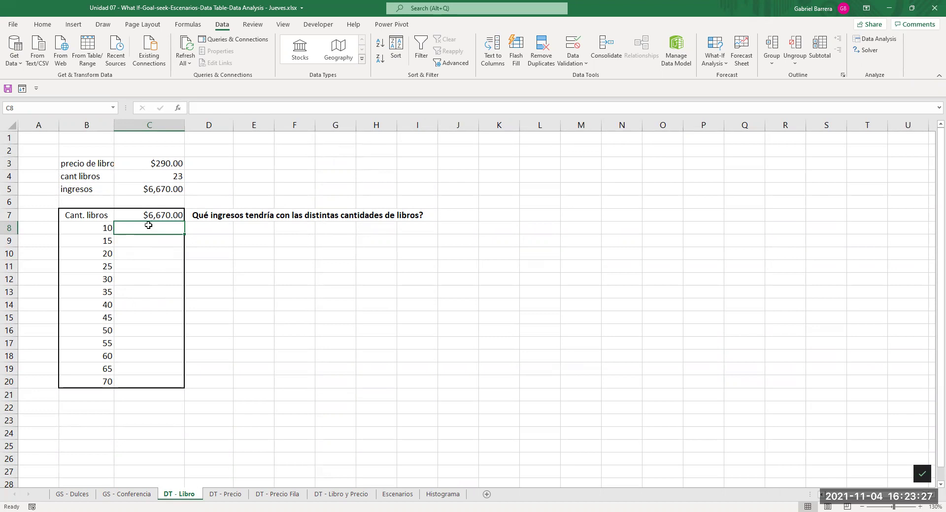
left_click(162, 214)
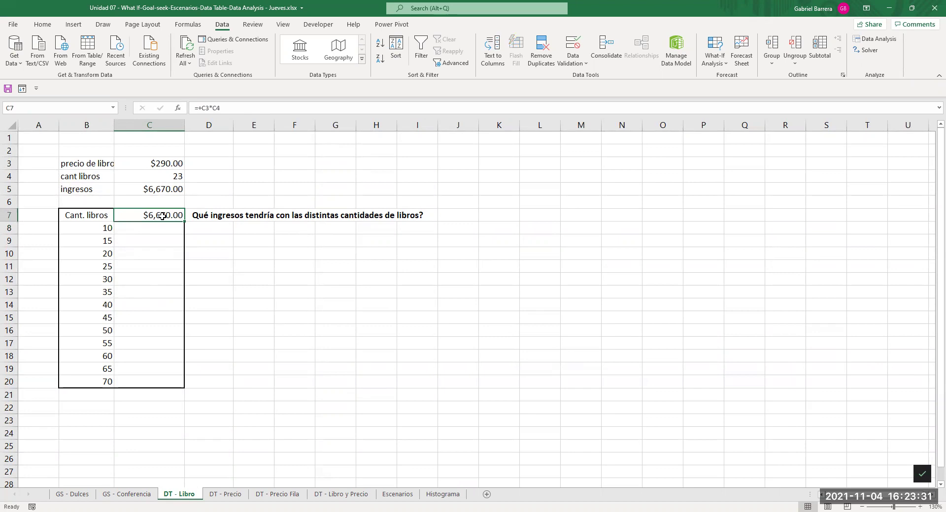
left_click_drag(87, 227, 95, 383)
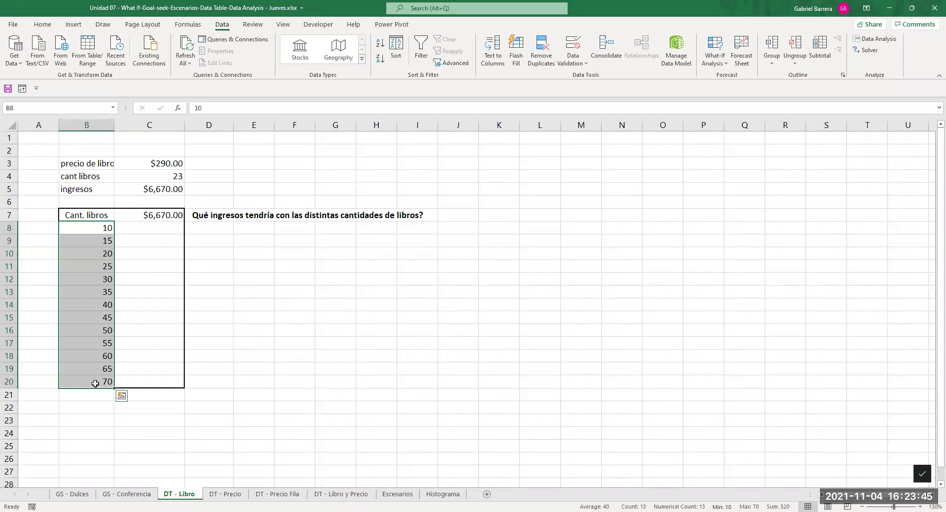
left_click_drag(89, 215, 89, 385)
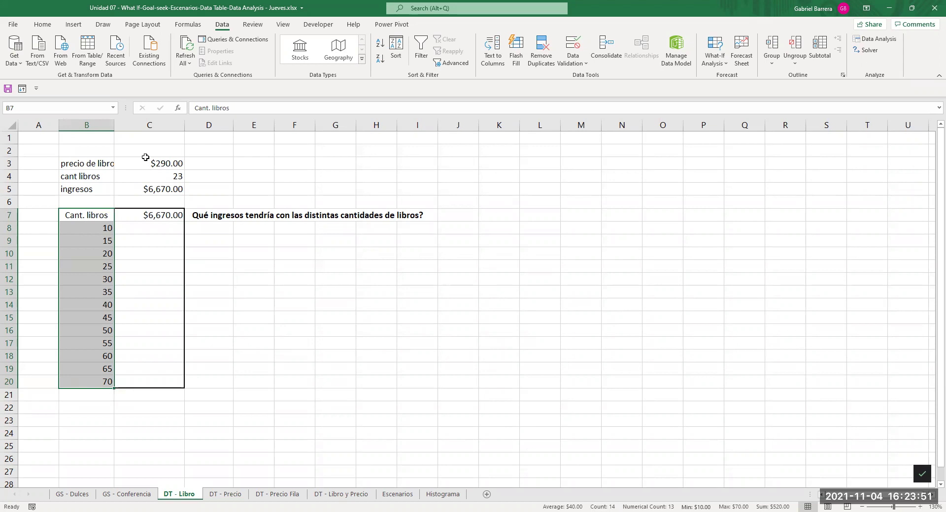
left_click(144, 161)
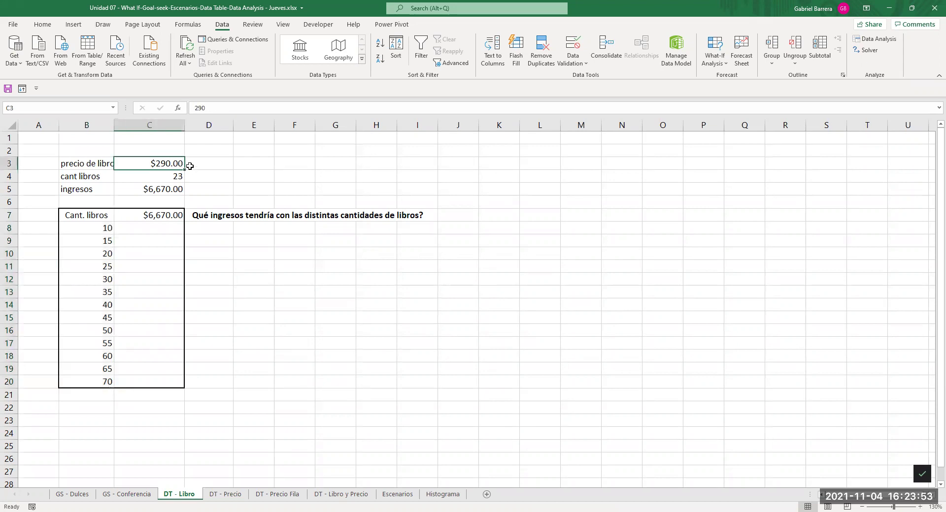
left_click(102, 227)
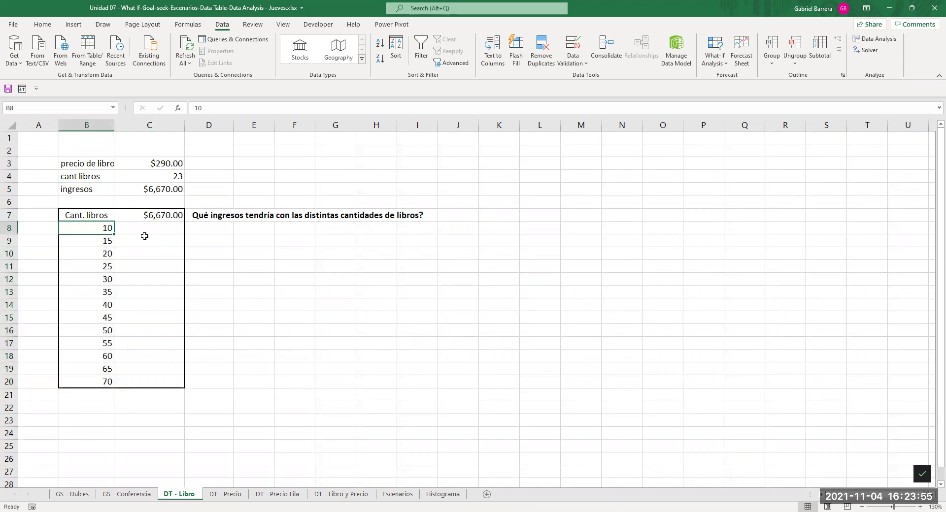
left_click(102, 240)
left_click(141, 237)
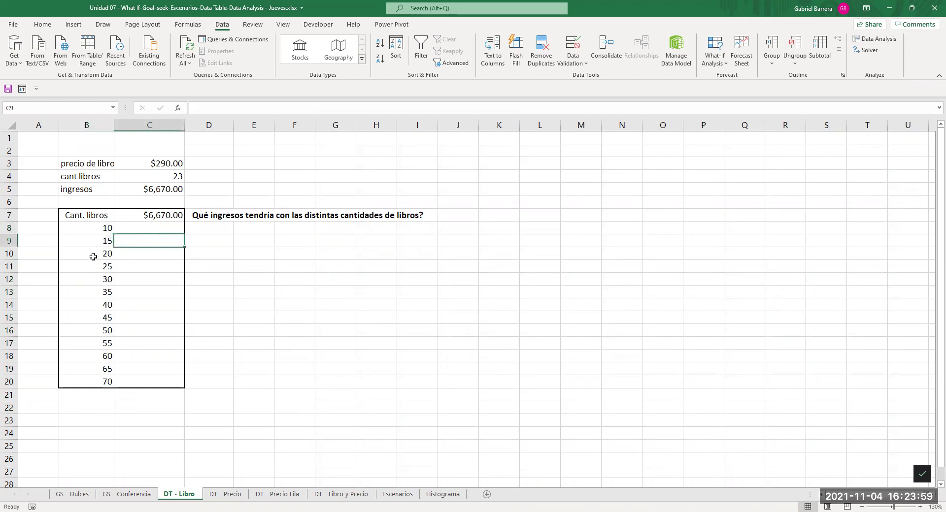
left_click(145, 260)
left_click(144, 267)
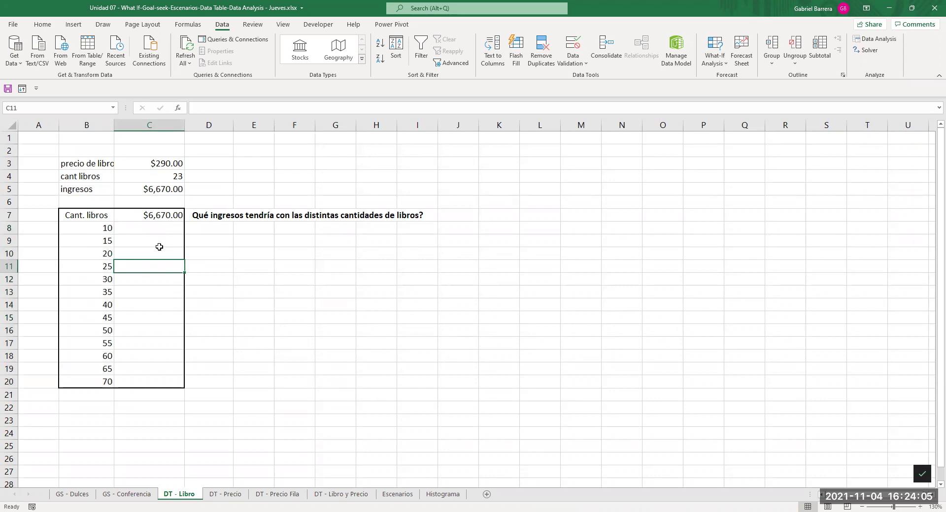
- Examine the data table layout in B7:C20 and the cells referenced by the income formula in C7
left_click(139, 228)
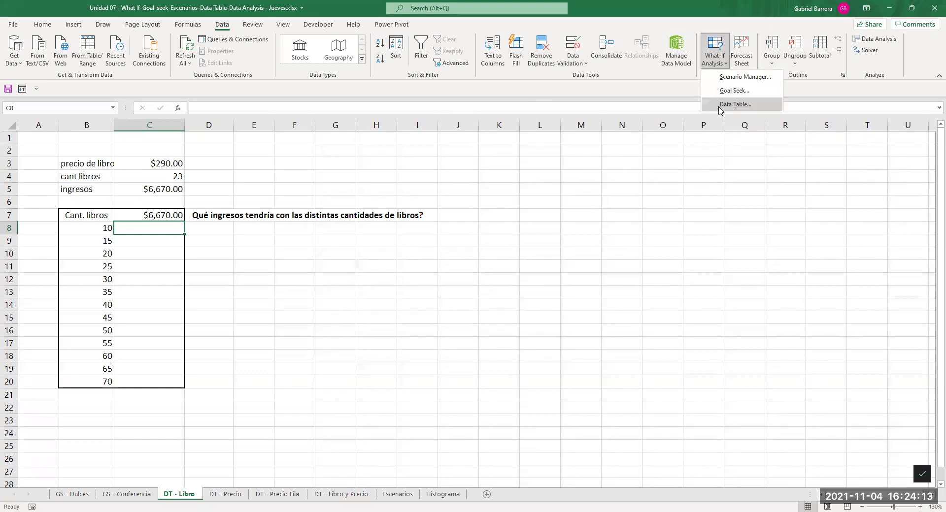
left_click(140, 244)
mouse_move(76, 214)
left_mouse_down()
mouse_move(162, 310)
mouse_move(190, 376)
mouse_move(161, 378)
left_mouse_up()
left_click_drag(92, 215, 89, 384)
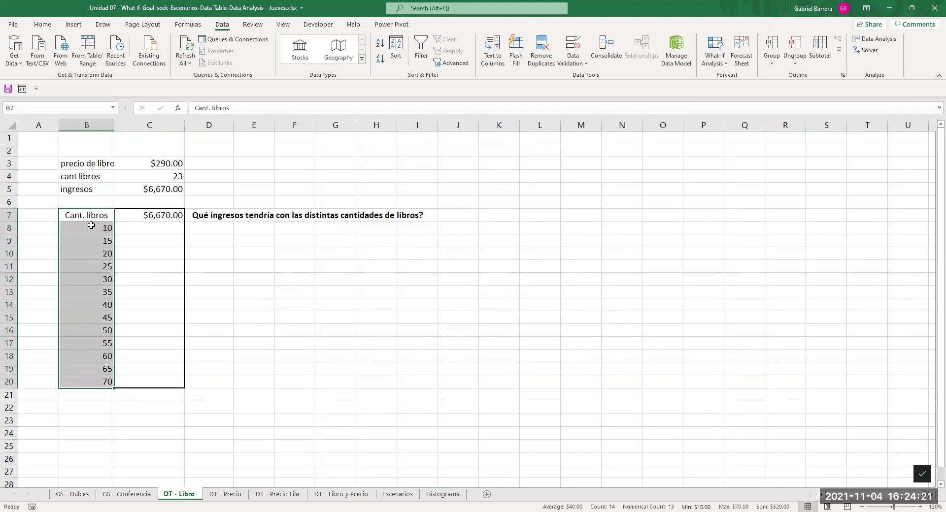
left_click(143, 215)
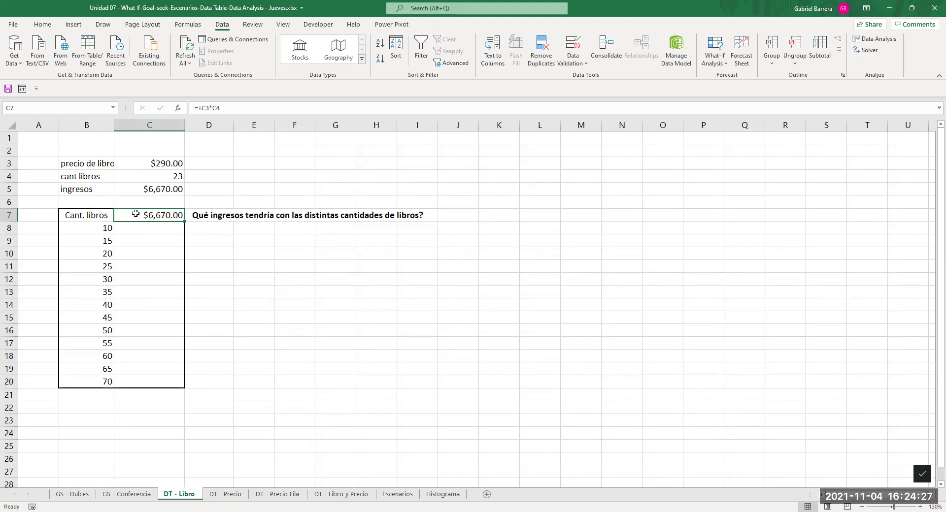
key("F2")
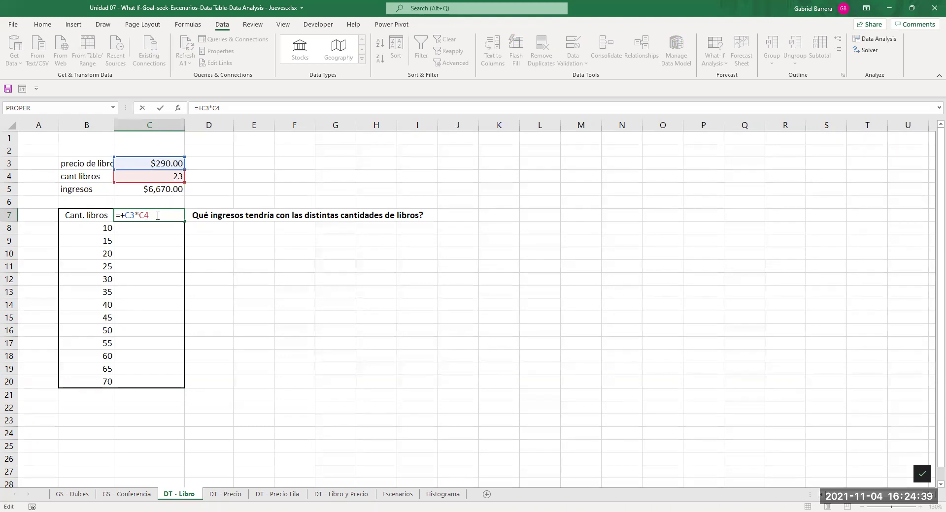
left_click_drag(135, 215, 151, 214)
key("ctrl+Return")
- Create a one-variable data table over B7:C20 with C4, the book quantity, as the column input cell
left_click_drag(81, 215, 170, 382)
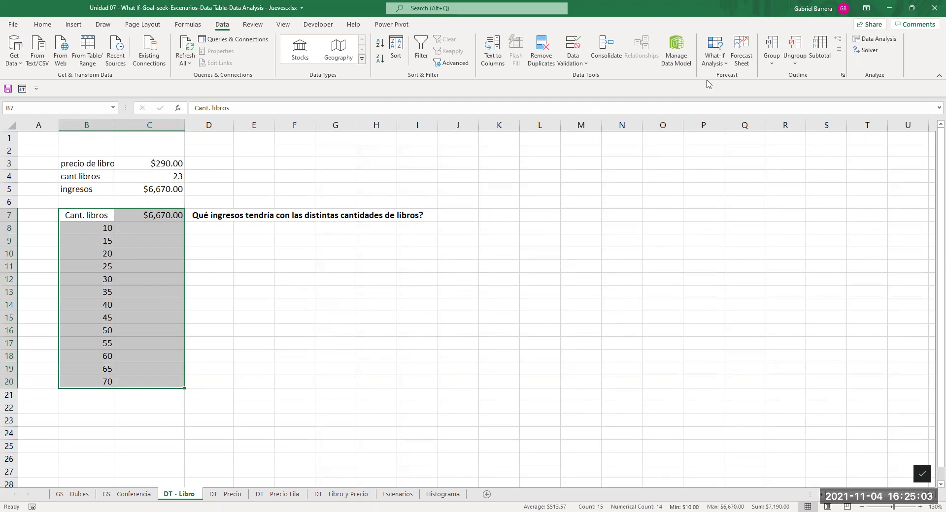
left_click(713, 66)
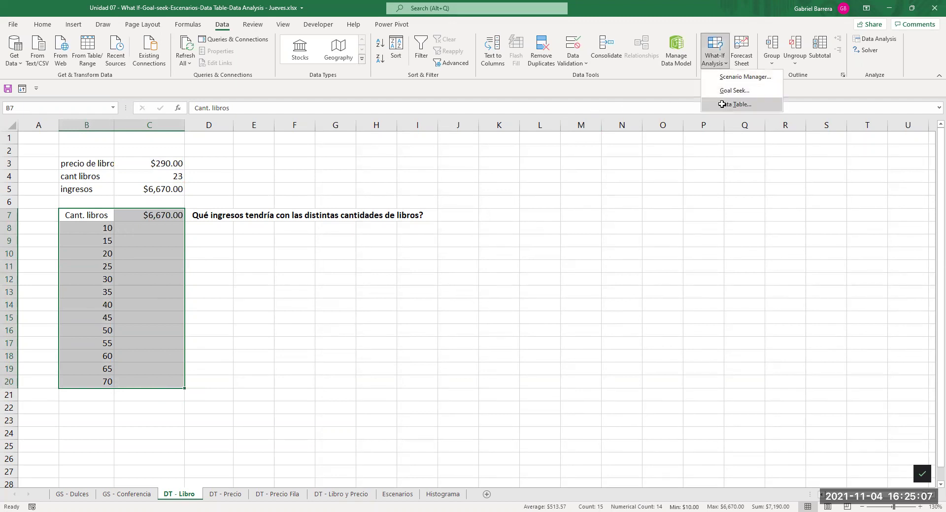
left_click(721, 104)
left_click_drag(282, 291, 265, 252)
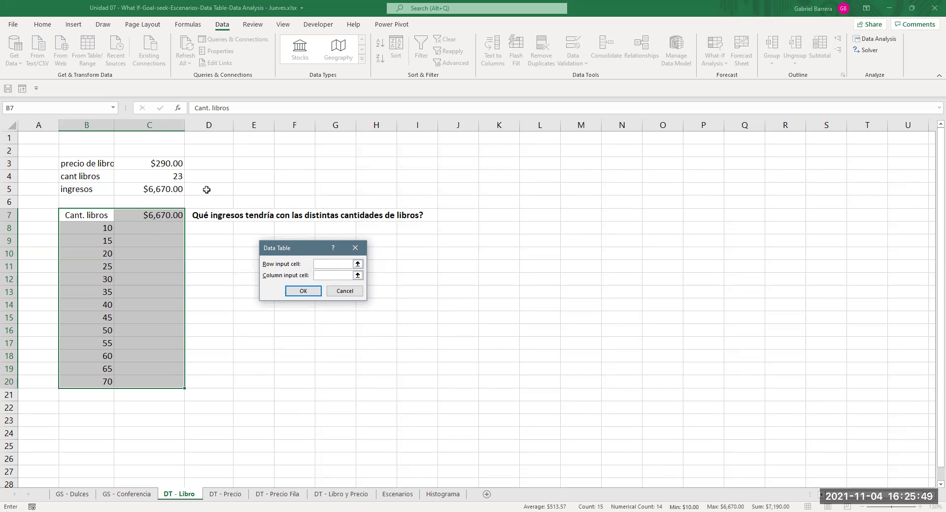
left_click(181, 175)
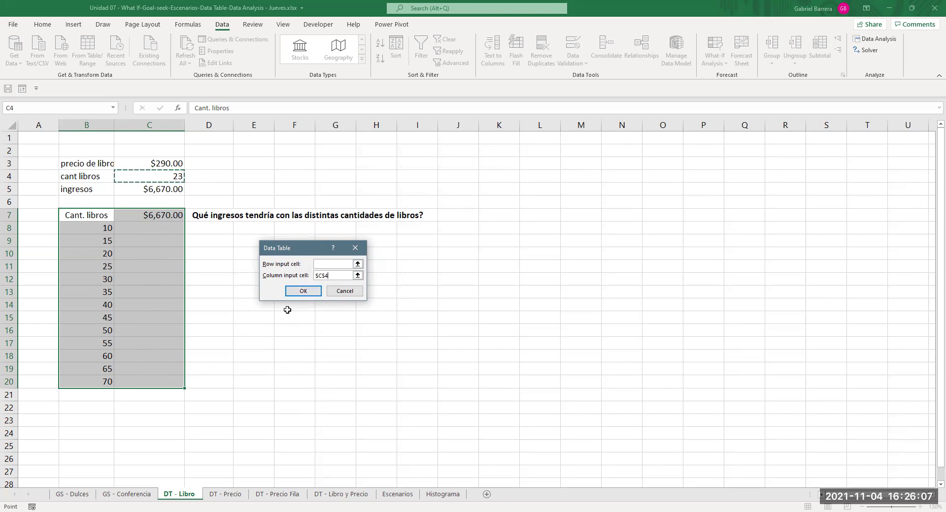
left_click(305, 293)
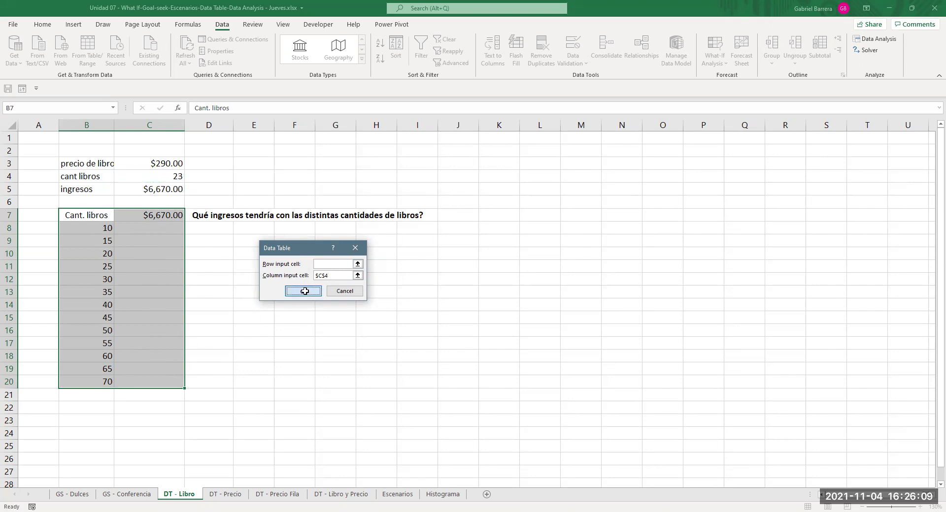
- Inspect the data table's formulas in column C, the book price in C3 and the references of the C7 income formula
left_click_drag(151, 278, 152, 378)
left_click(158, 279)
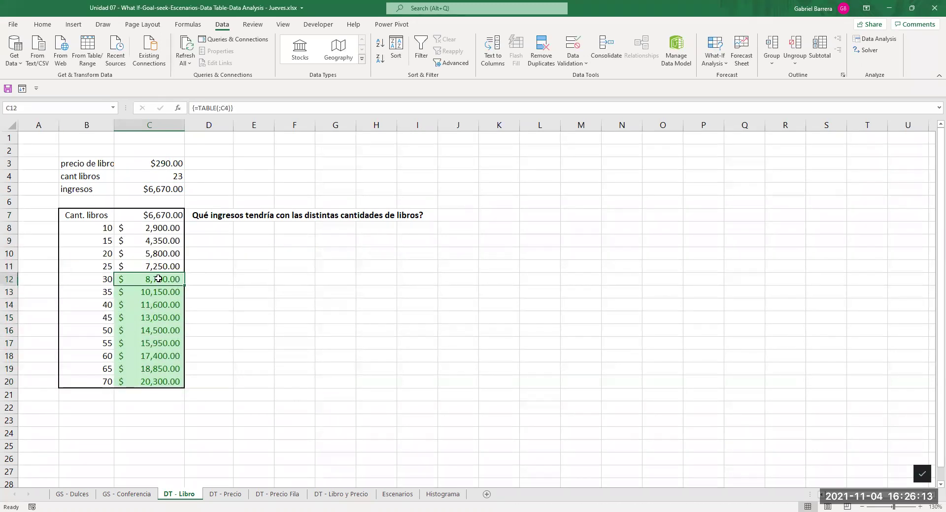
left_click(244, 255)
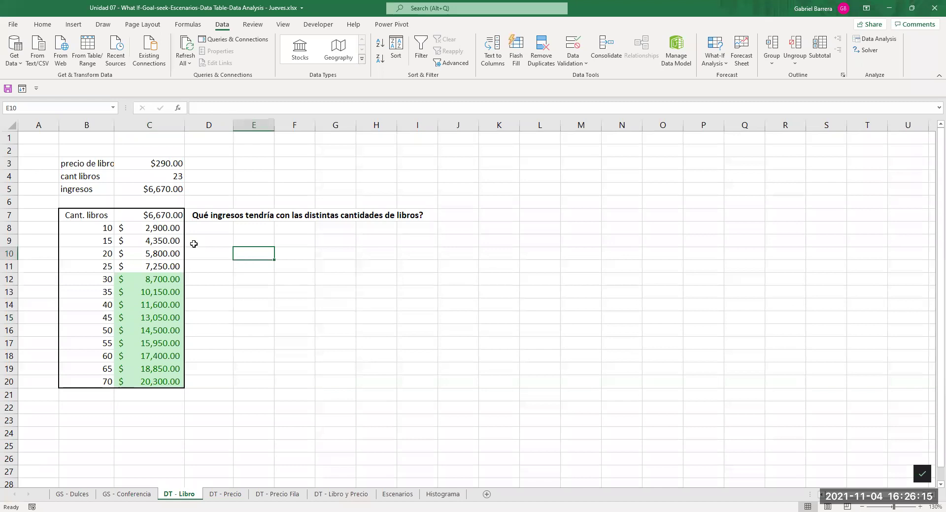
left_click(158, 228)
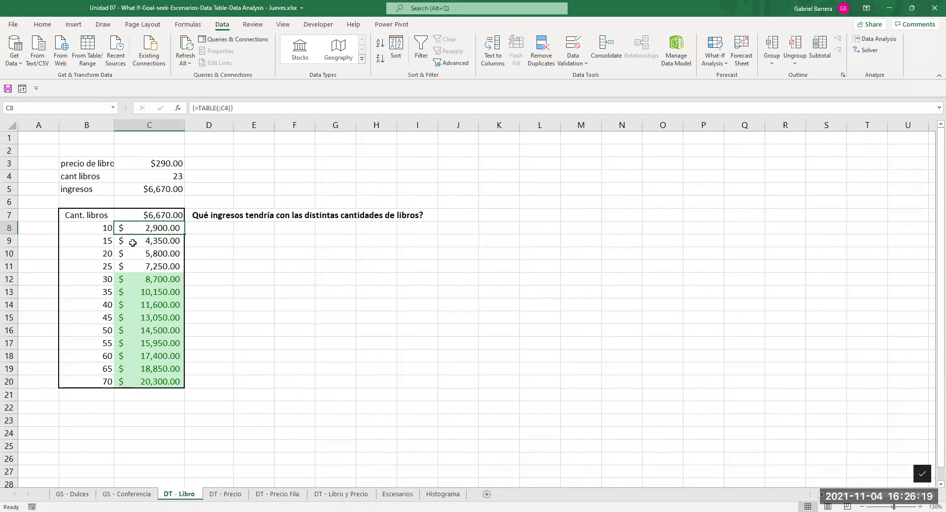
left_click(162, 163)
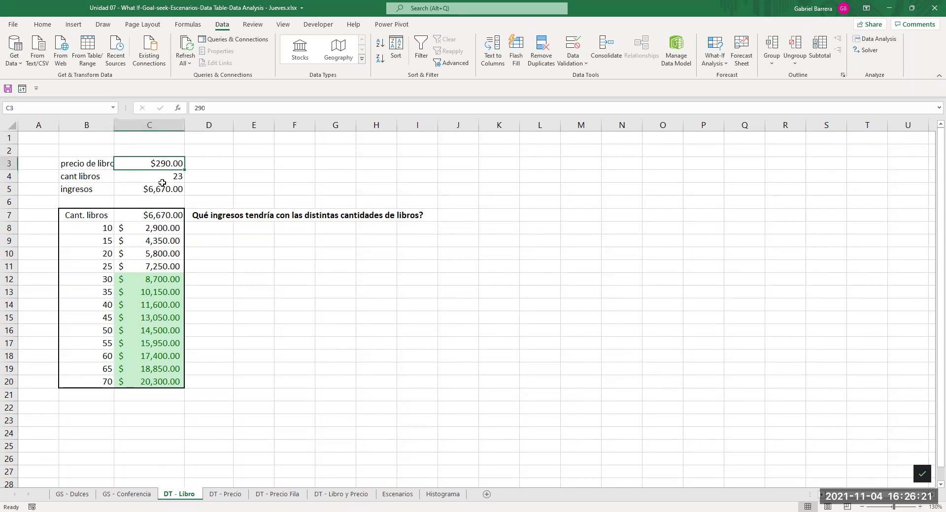
left_click(96, 248)
left_click(166, 151)
left_click(163, 189)
left_click(146, 213)
key("F2")
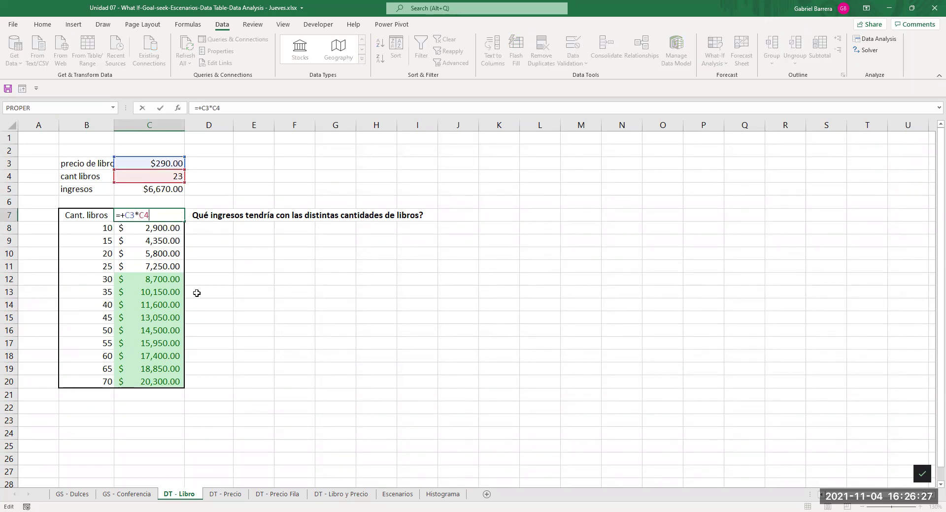
key("Escape")
- Set the book price in C3 to 310
left_click(173, 161)
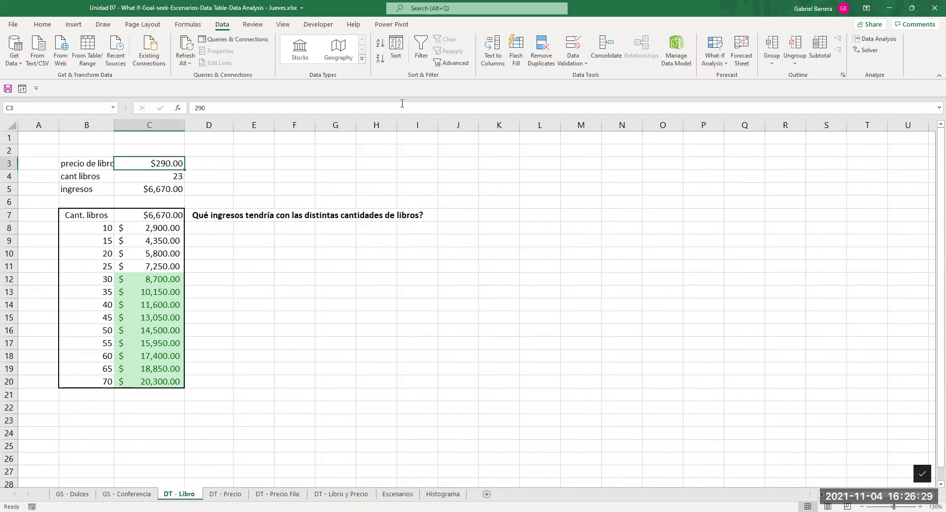
type("310")
key("Return")
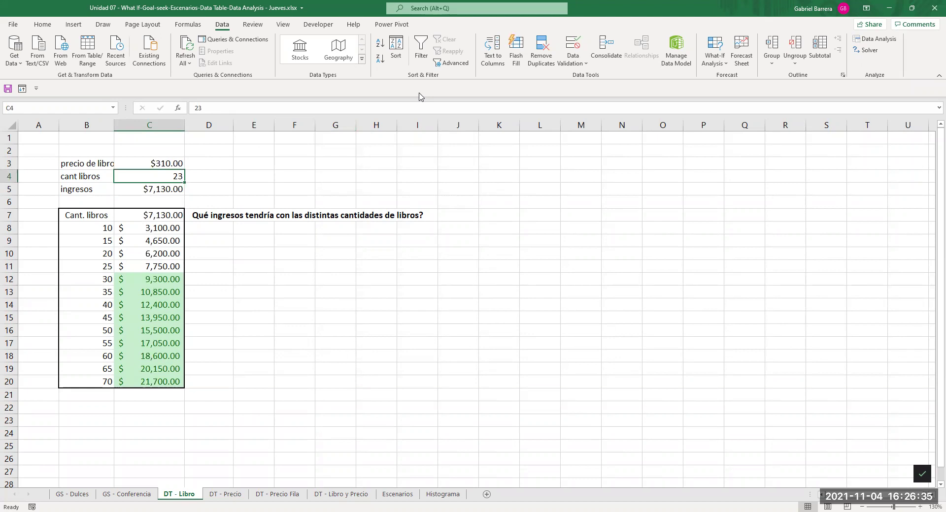
- Change the first book quantity of the data table, in B8, to 5
left_click(88, 253)
key("Up")
key("Up")
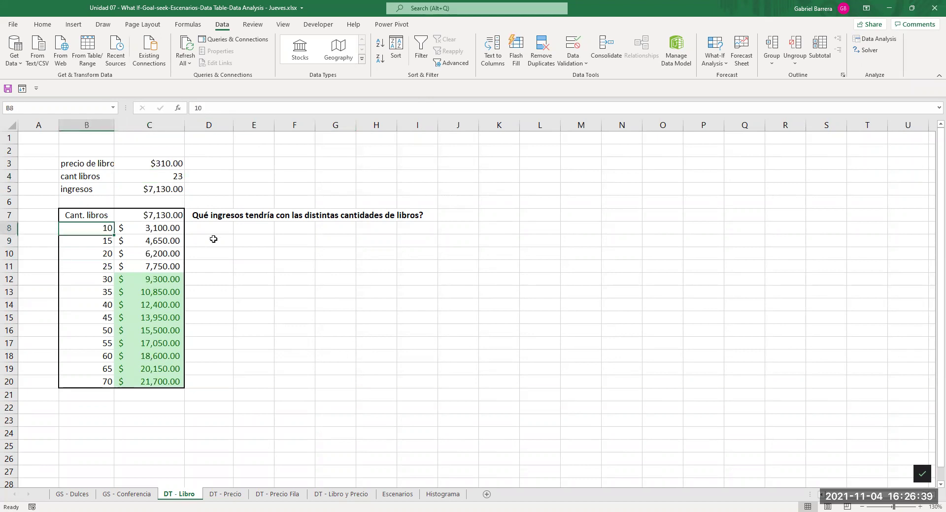
type("5")
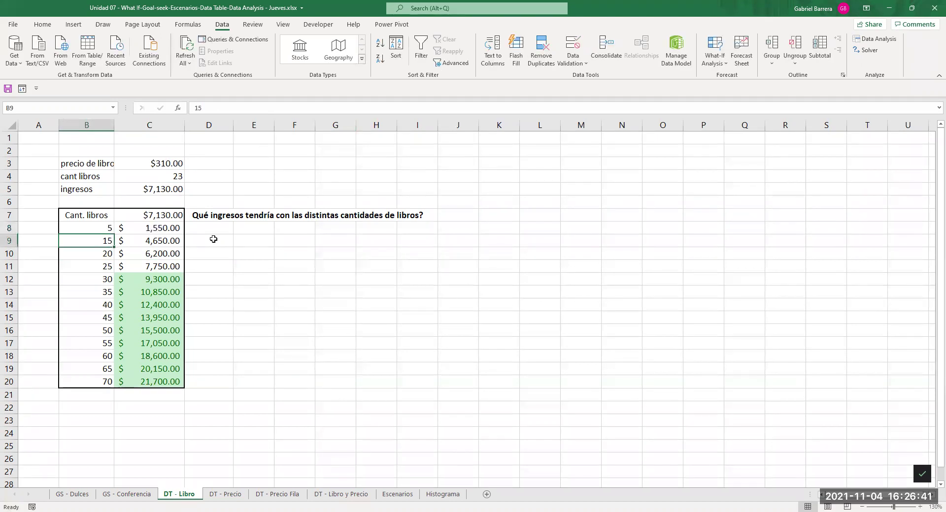
- Set the first book quantity of the data table, in B8, to 10
key("Tab")
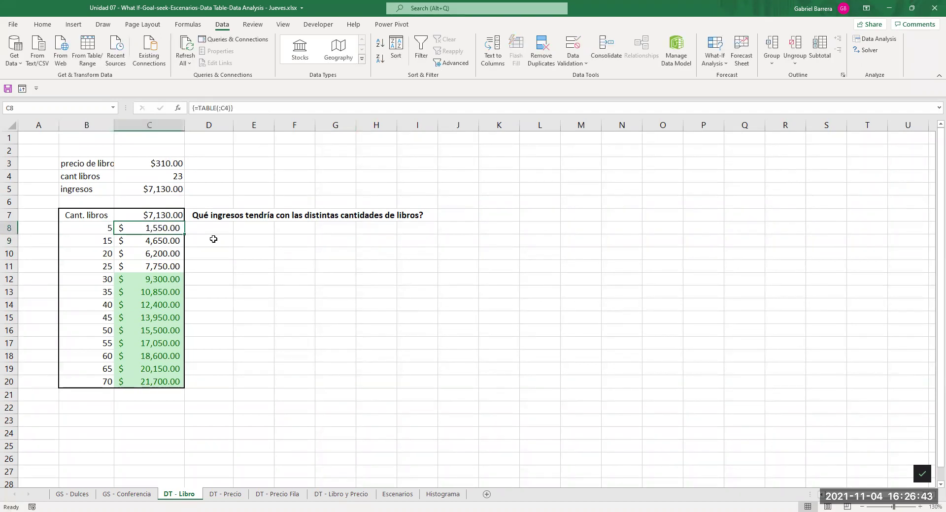
key("Left")
type("1")
key("Return")
key("Up")
type("10")
key("Return")
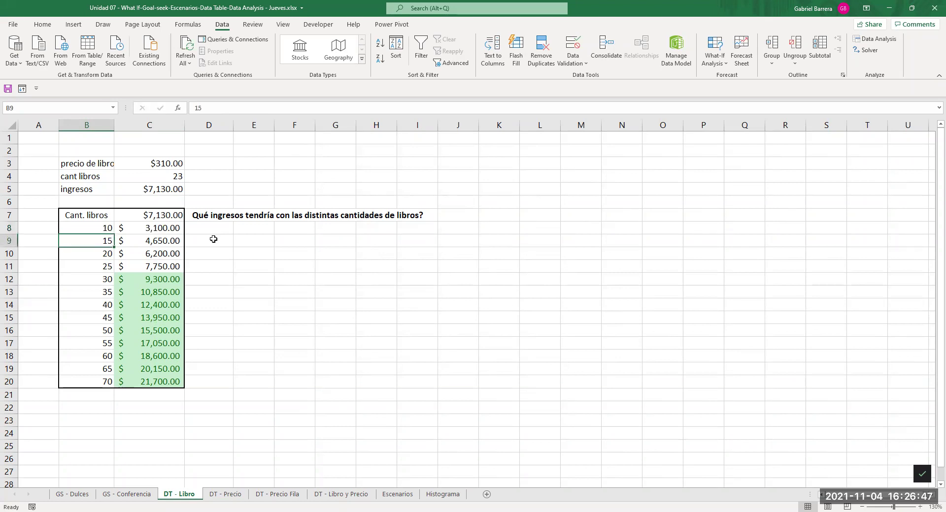
- Examine the TABLE formula shared by C8:C20 and the cells referenced by the income formula in C7
key("Right")
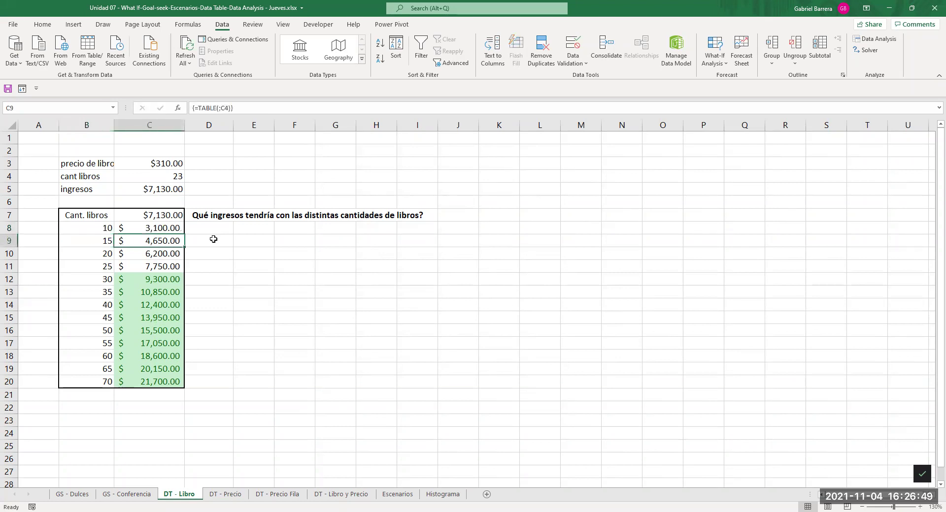
left_click_drag(163, 228, 152, 380)
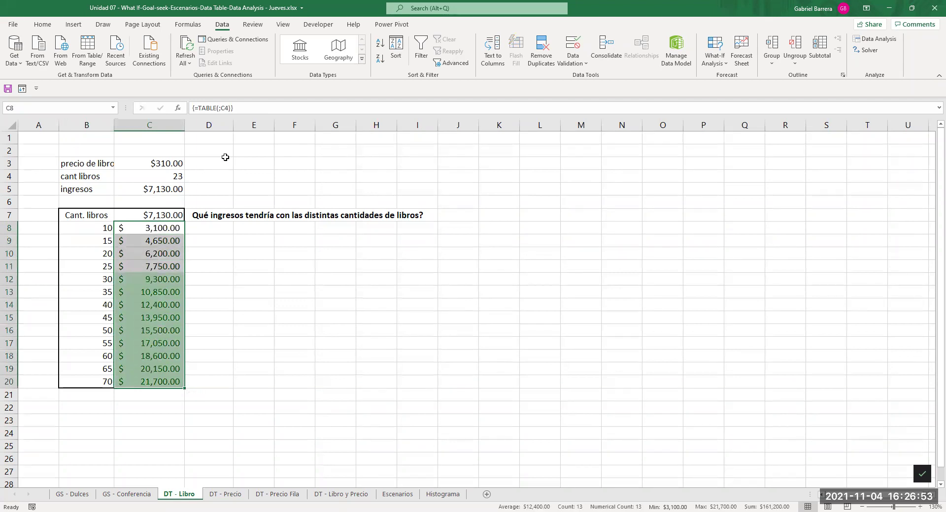
left_click(241, 108)
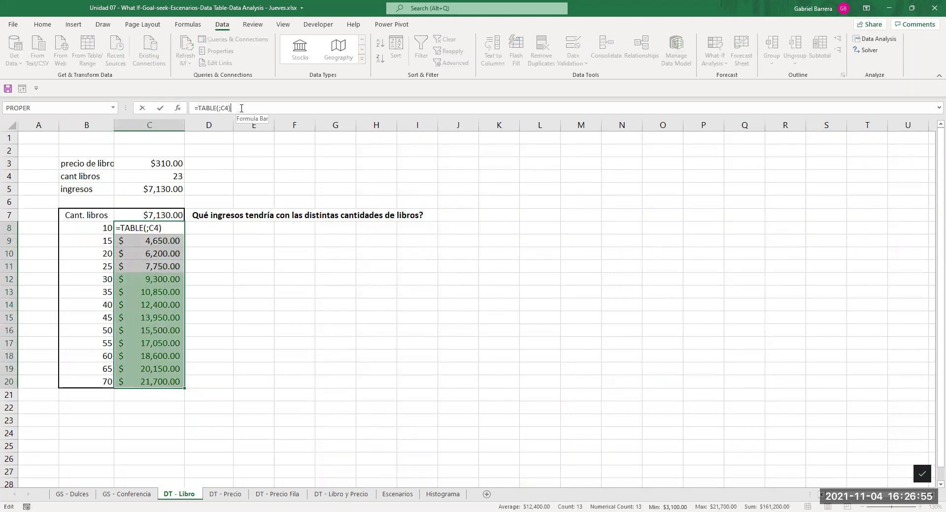
left_click_drag(233, 108, 194, 108)
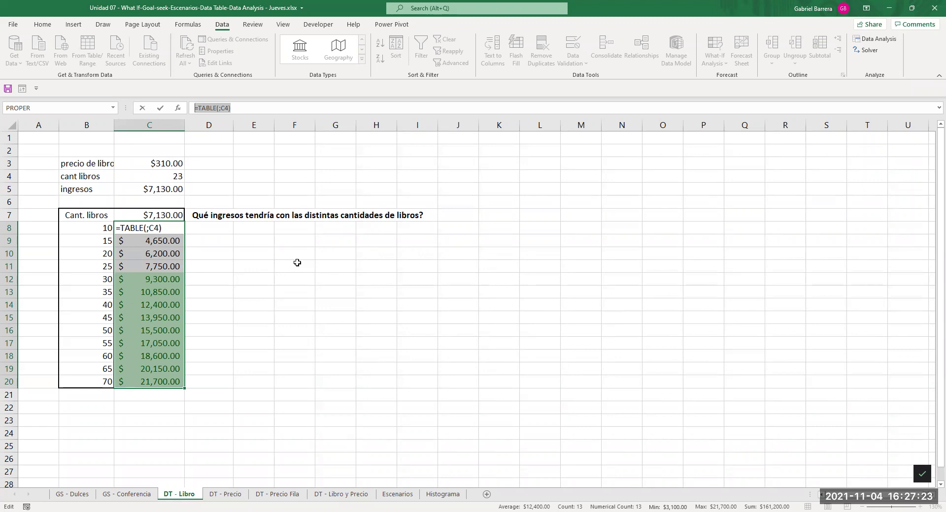
key("Escape")
left_click(216, 278)
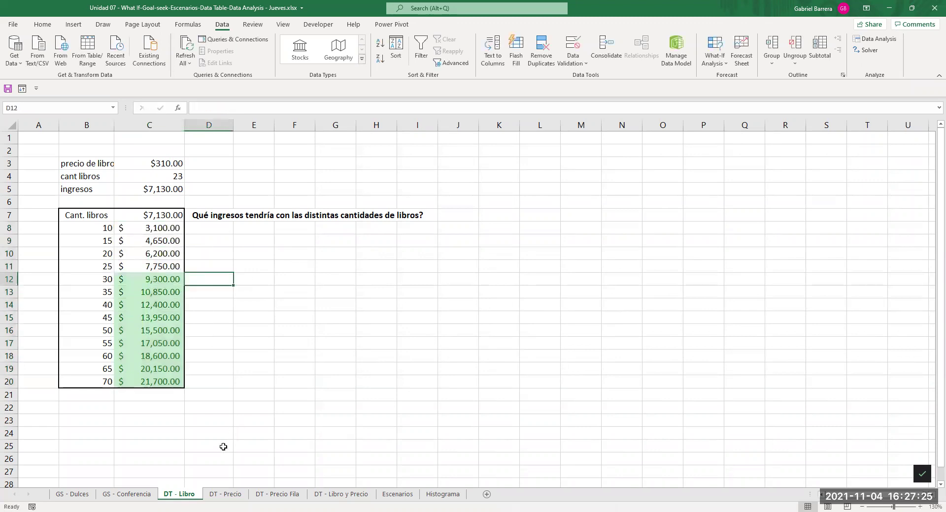
left_click(106, 266)
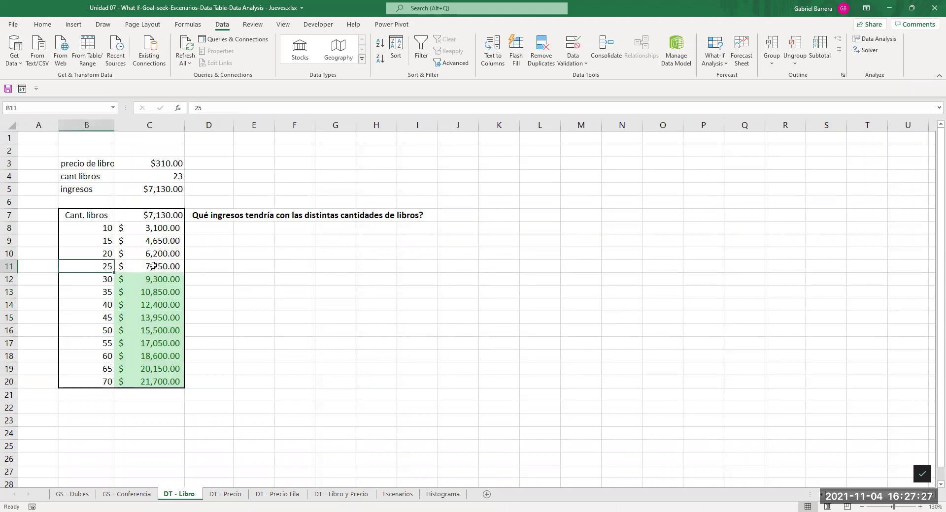
left_click(155, 212)
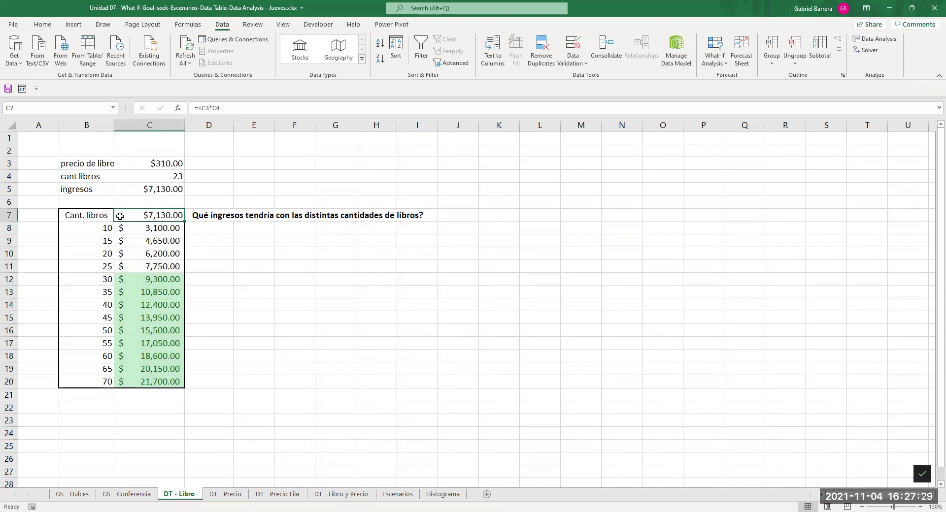
double_click(176, 213)
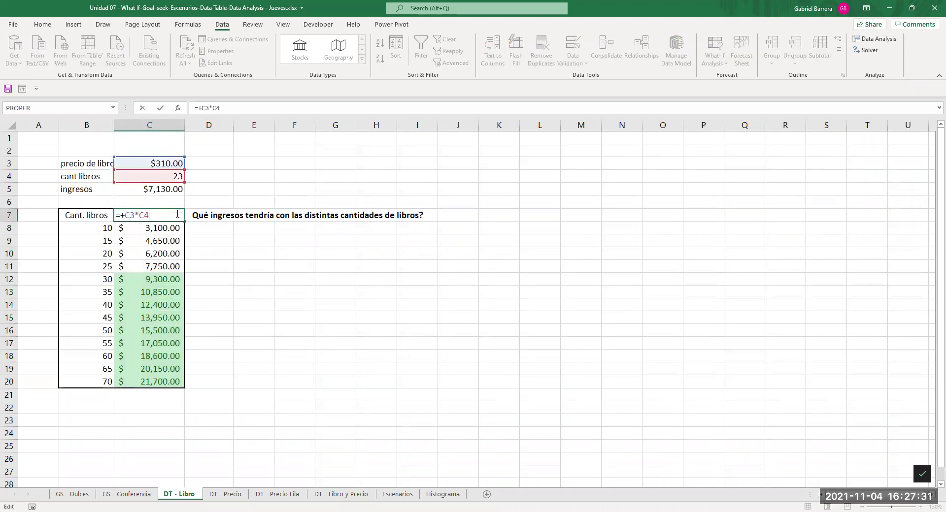
key("Escape")
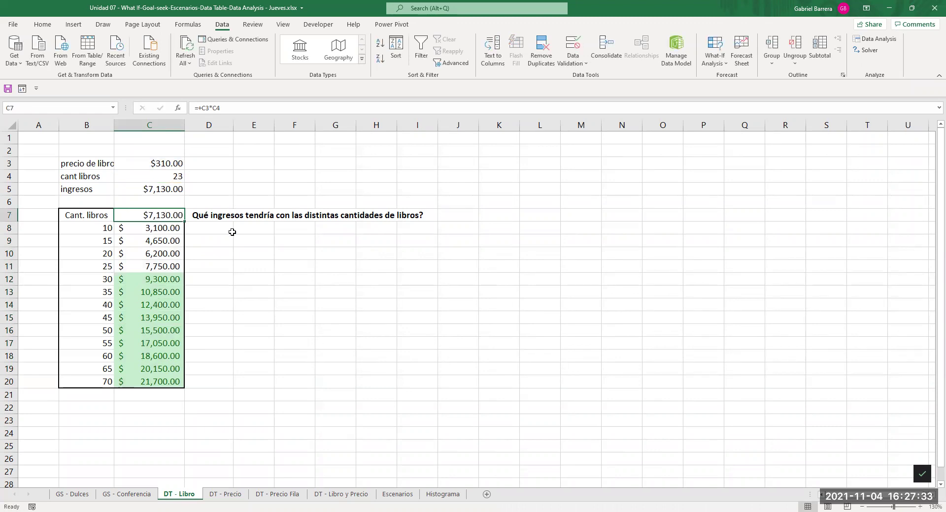
left_click_drag(87, 215, 159, 376)
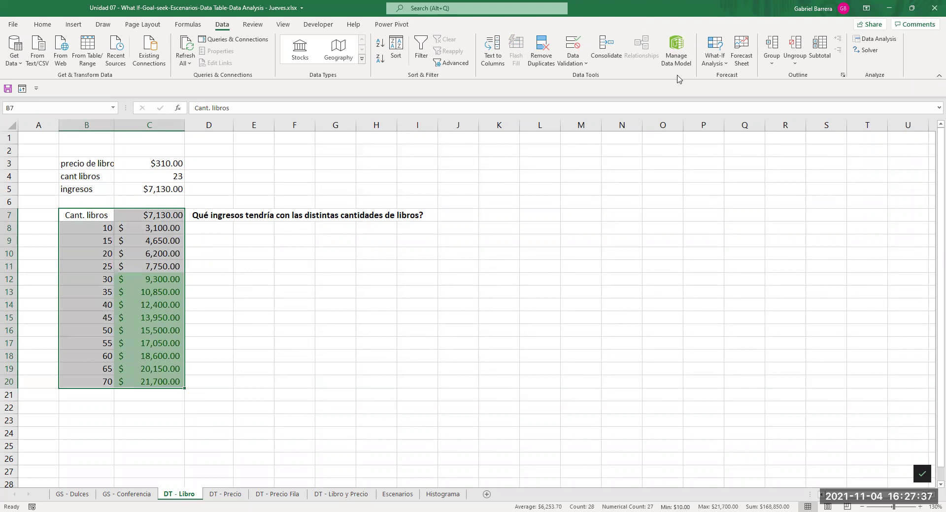
left_click(723, 59)
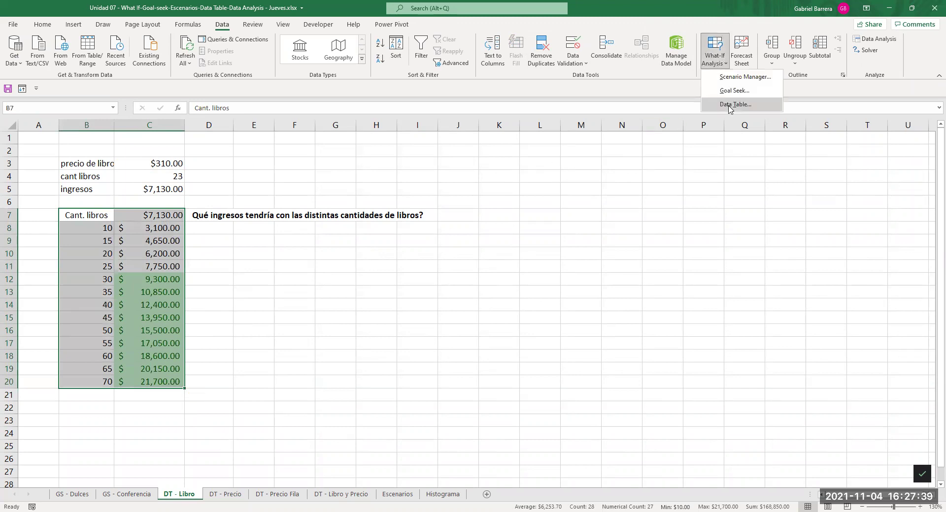
left_click(729, 104)
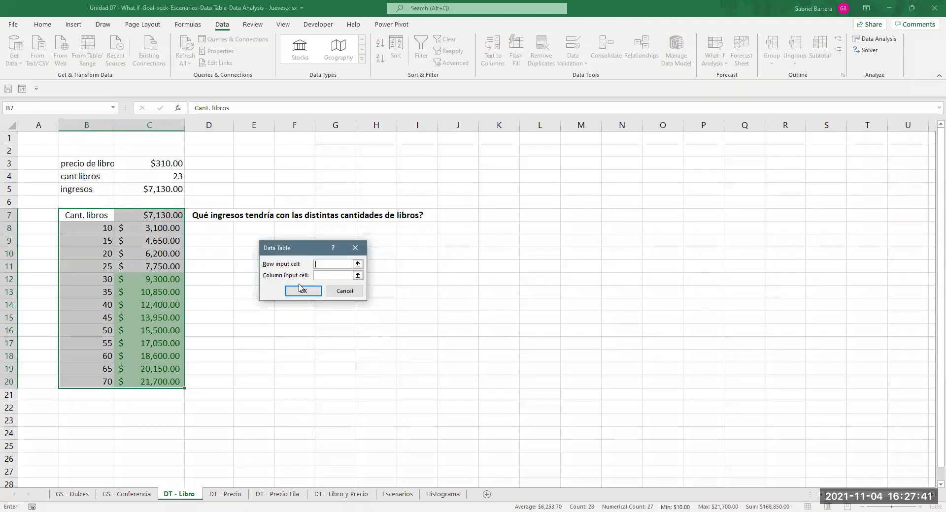
key("Escape")
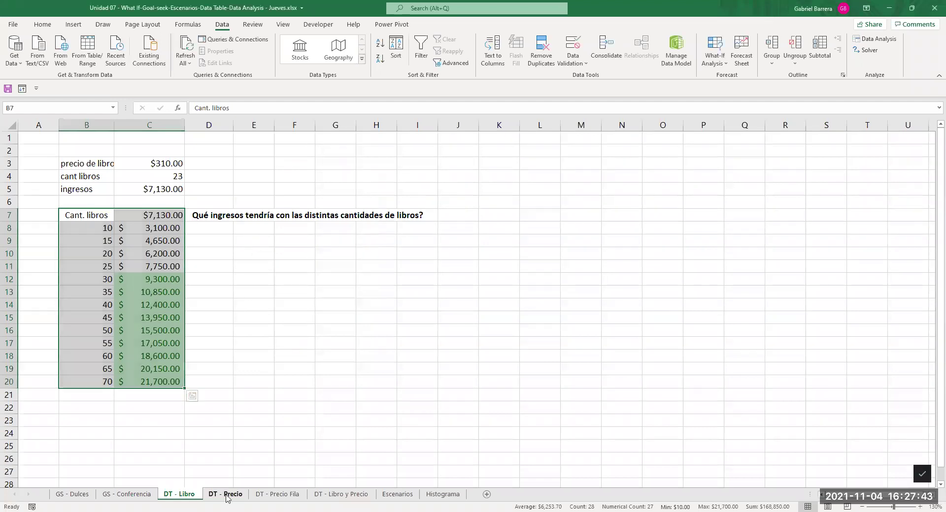
- Go to the DT - Precio sheet and examine the formulas in C7 and in the income cell C5
left_click(226, 495)
scroll(179, 329, "up", 3, "ctrl")
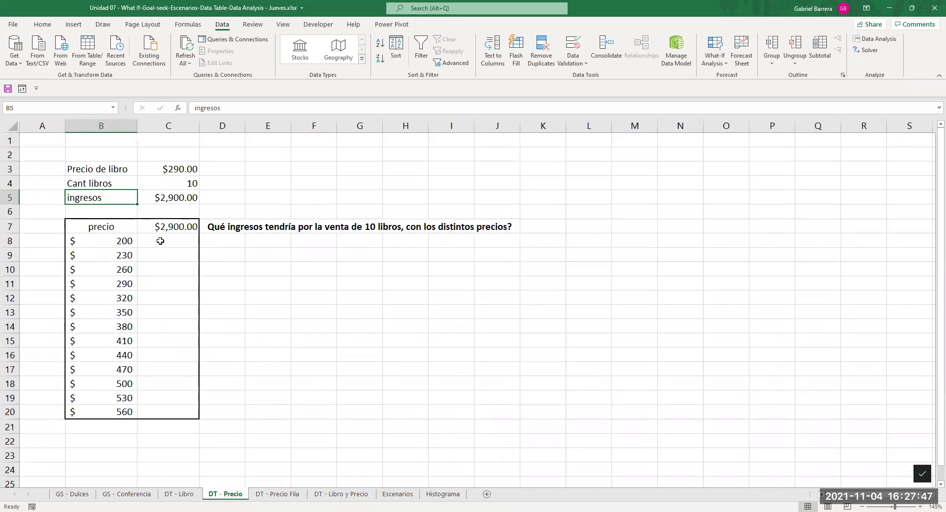
left_click(170, 229)
key("F2")
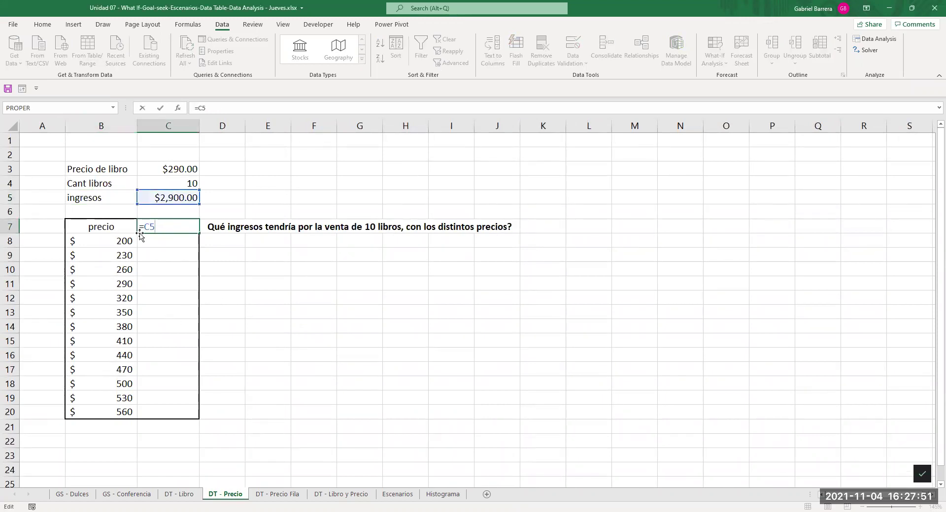
key("Escape")
left_click(178, 197)
key("F2")
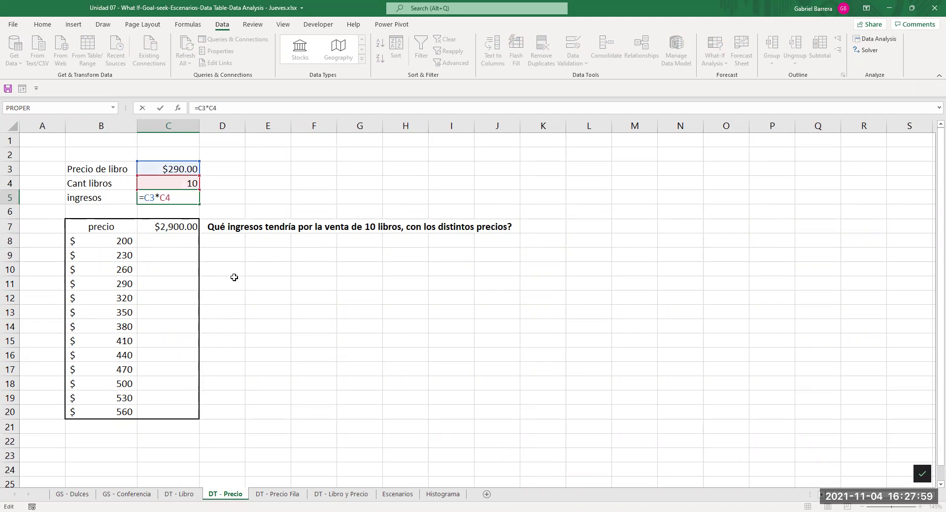
key("Return")
- Create a one-variable data table over B7:C20 with C3, the book price, as the column input cell
left_click_drag(101, 226, 157, 413)
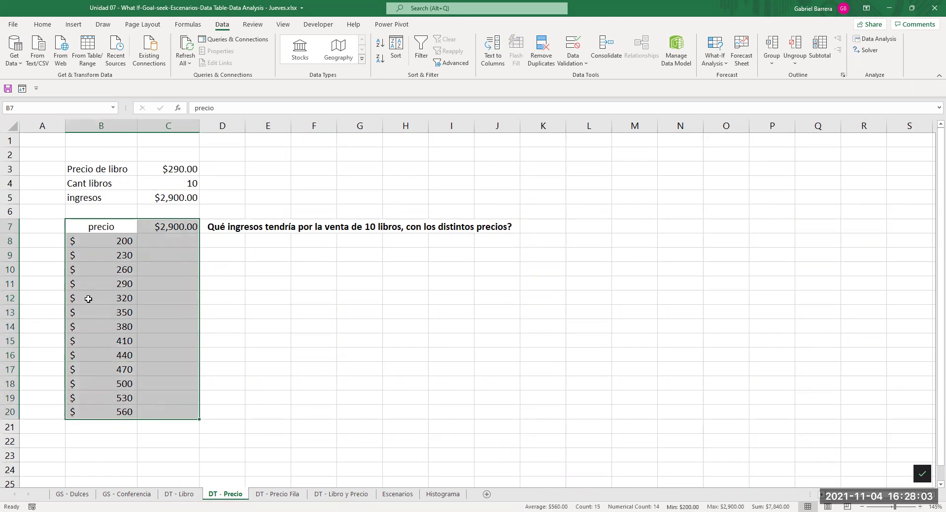
left_click(718, 63)
left_click(735, 105)
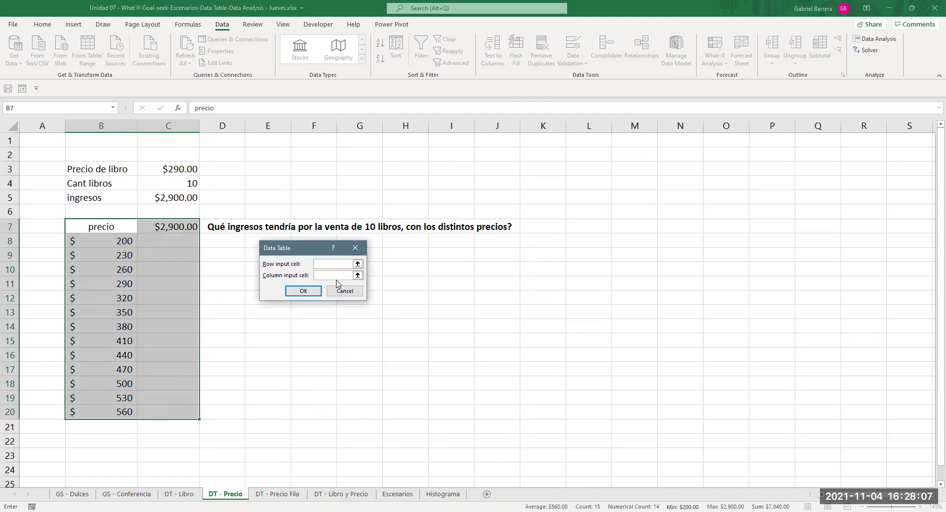
left_click(337, 276)
left_click(170, 169)
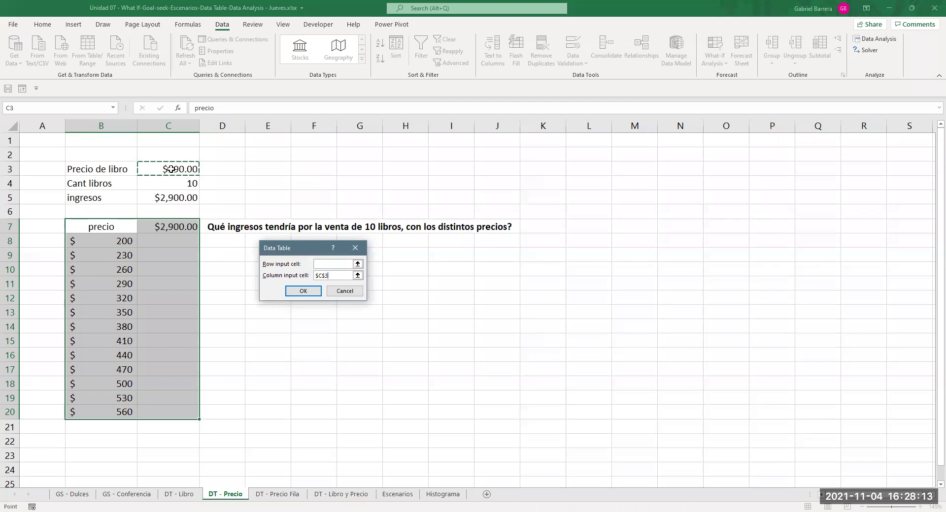
left_click(303, 291)
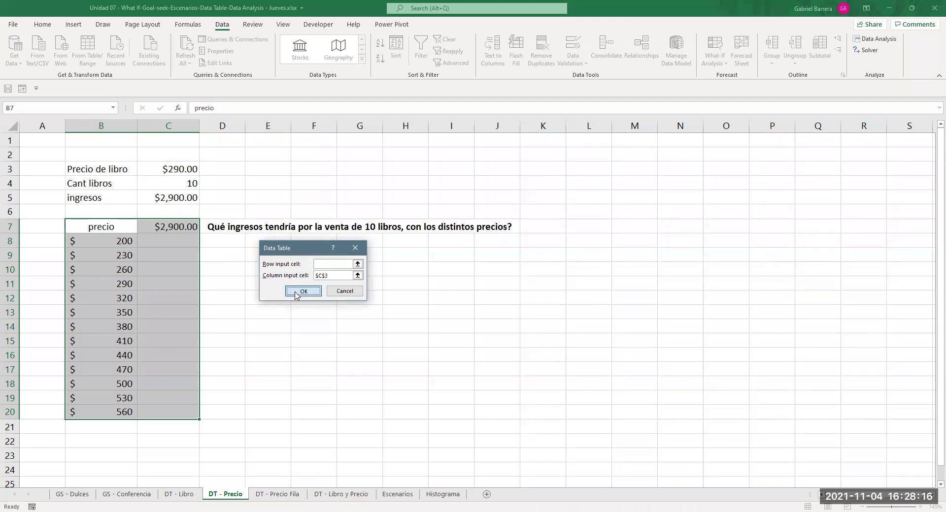
- Check the calculated incomes in C8 and C10 against their prices in column B and the book quantity in C4
left_click(185, 246)
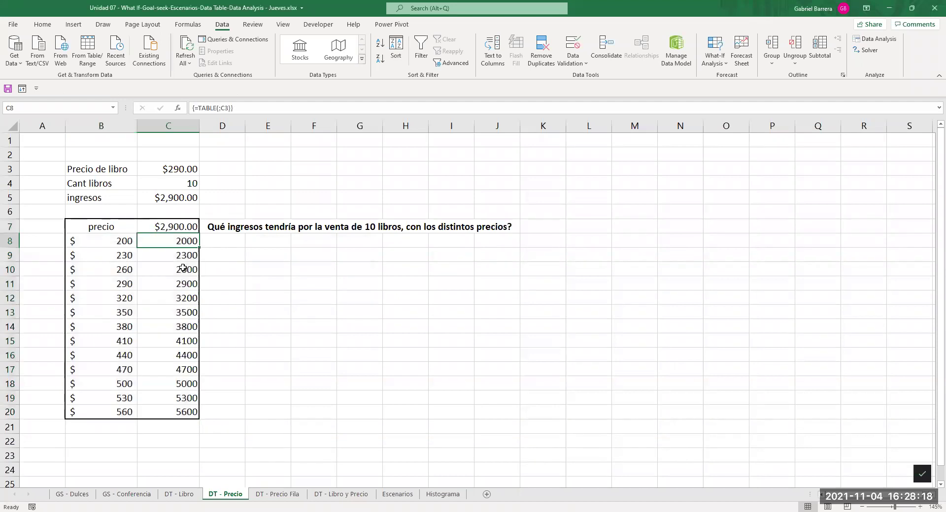
left_click(197, 183)
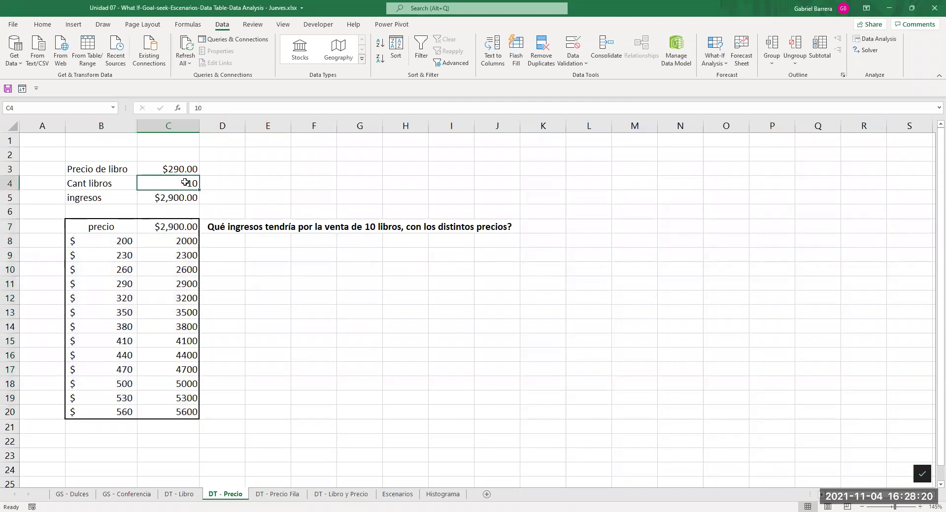
left_click(106, 240)
left_click(182, 240)
left_click(186, 184)
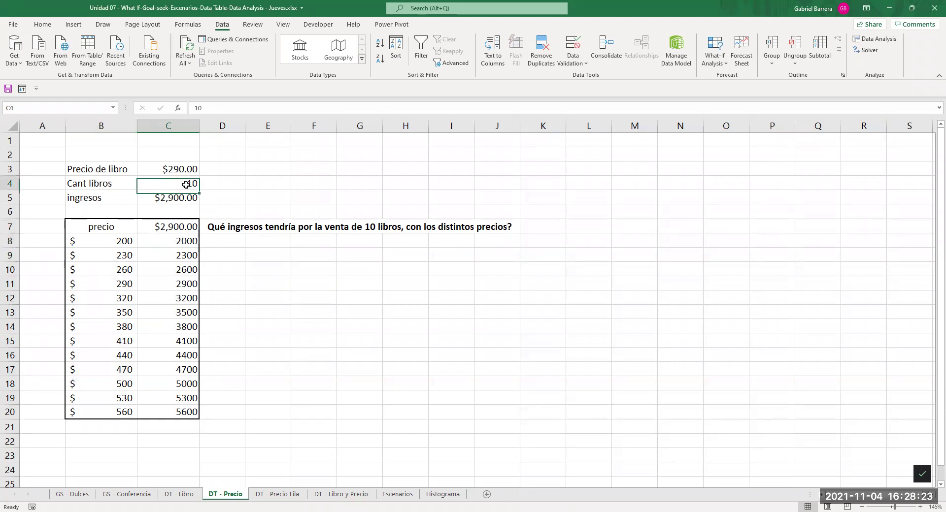
left_click(123, 256)
left_click(123, 269)
left_click(191, 270)
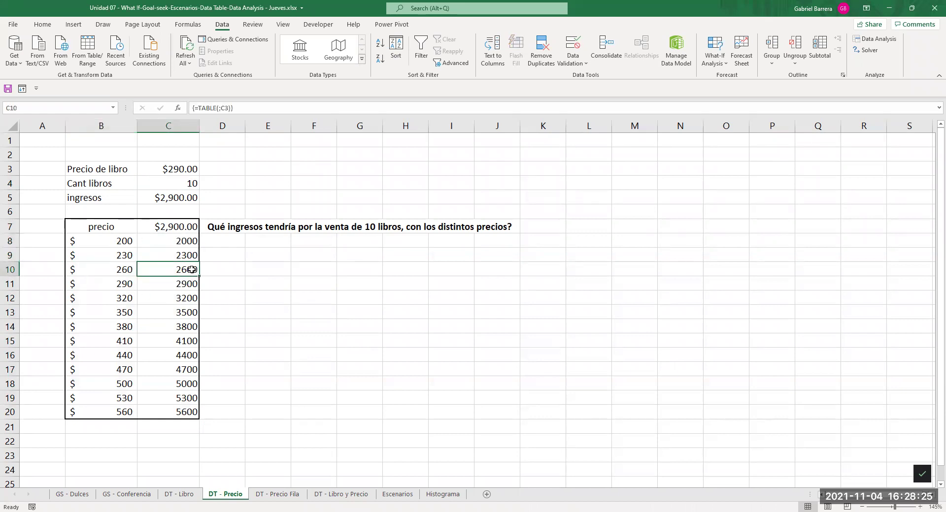
- Set the book quantity in C4 to 15
left_click(170, 181)
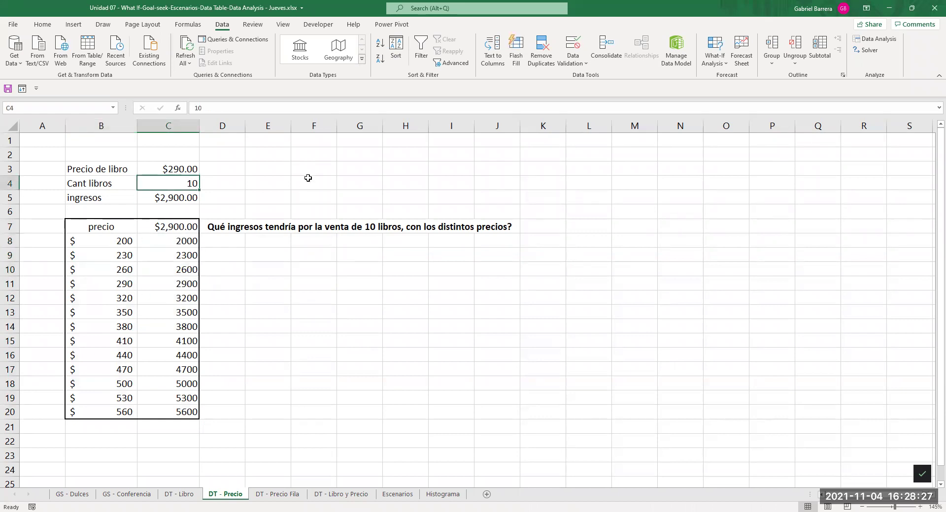
type("15")
key("Return")
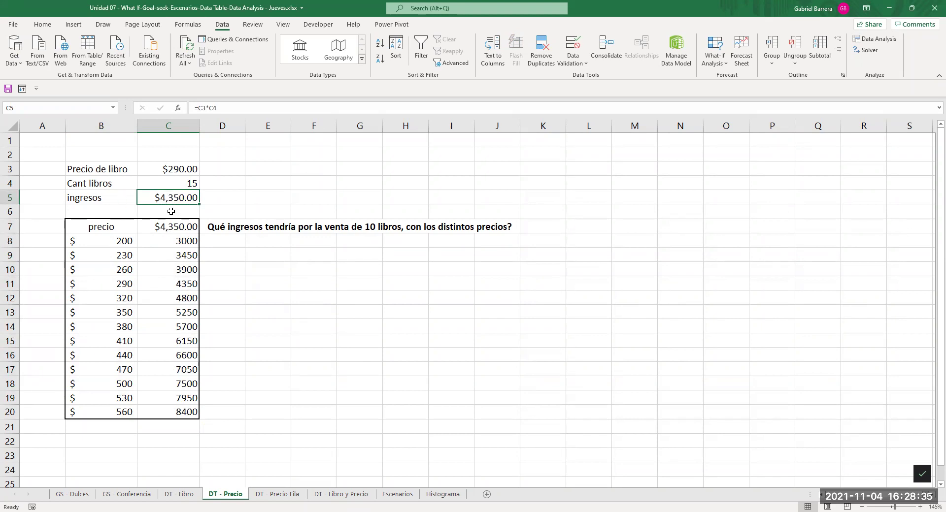
- Extend the income formula in C5 so that price times quantity is also multiplied by 1.21
double_click(196, 199)
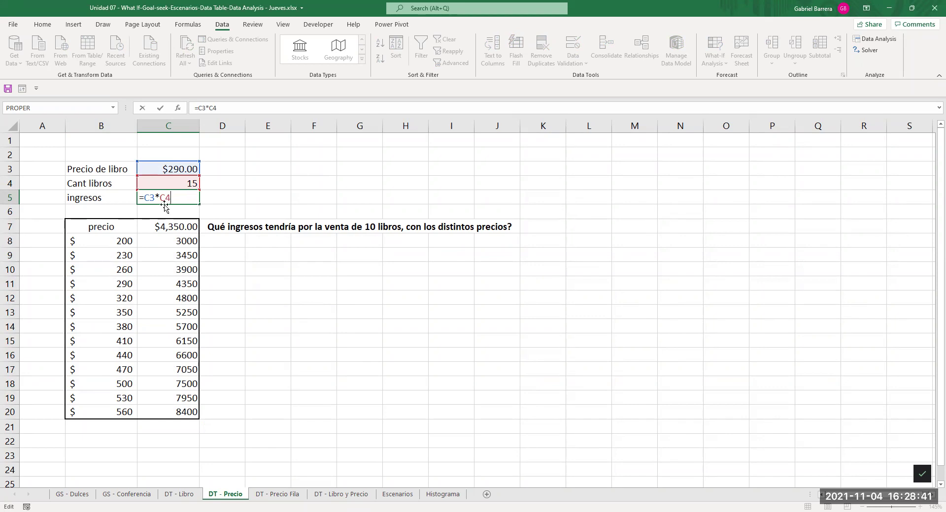
type("1.21")
key("Return")
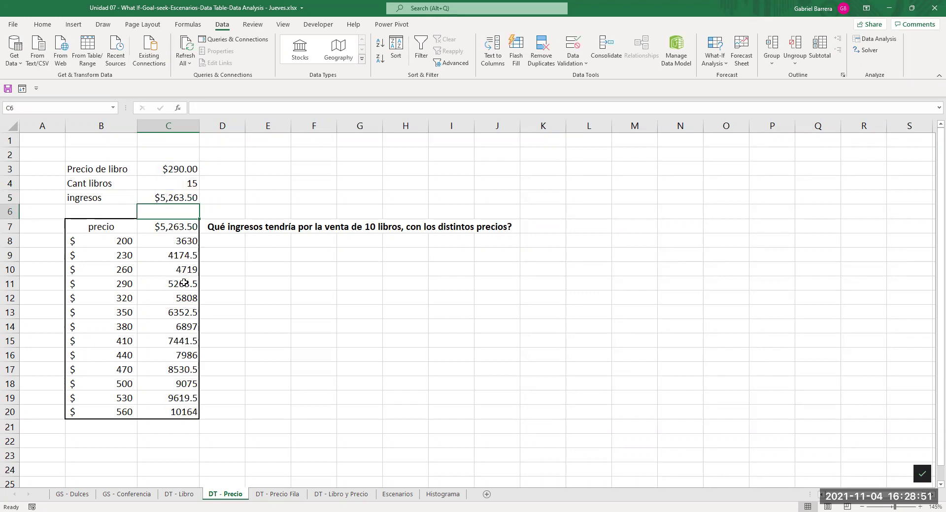
left_click(183, 252)
left_click(268, 284)
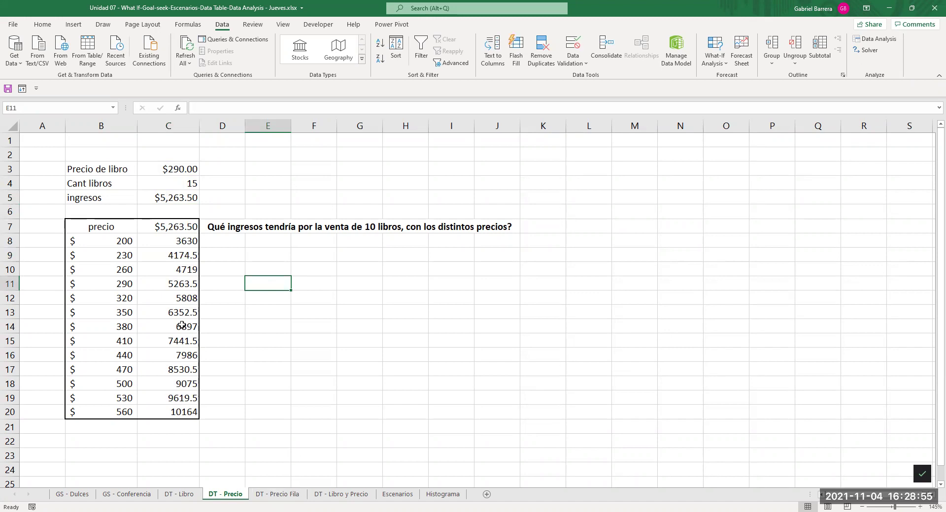
left_click_drag(96, 229, 151, 415)
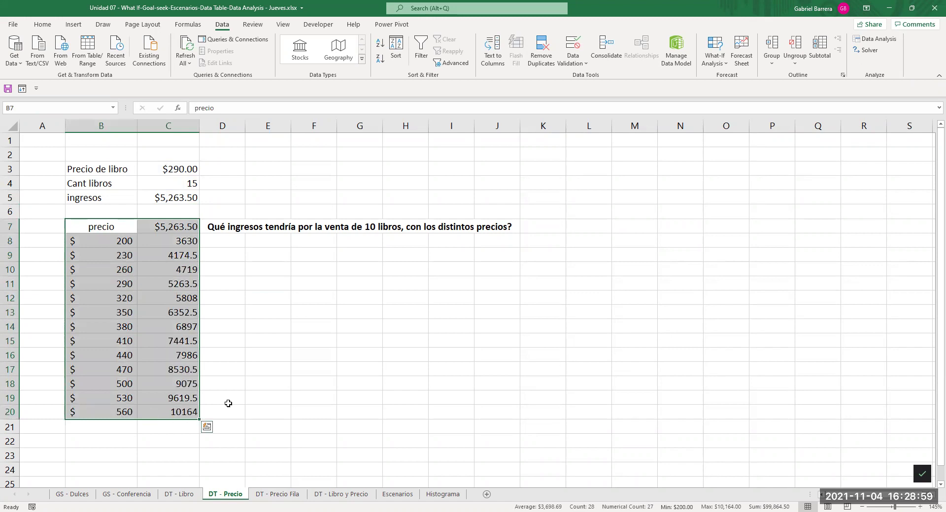
- Go to the DT - Precio Fila sheet and autofit the width of column C
left_click(295, 499)
left_click(126, 294)
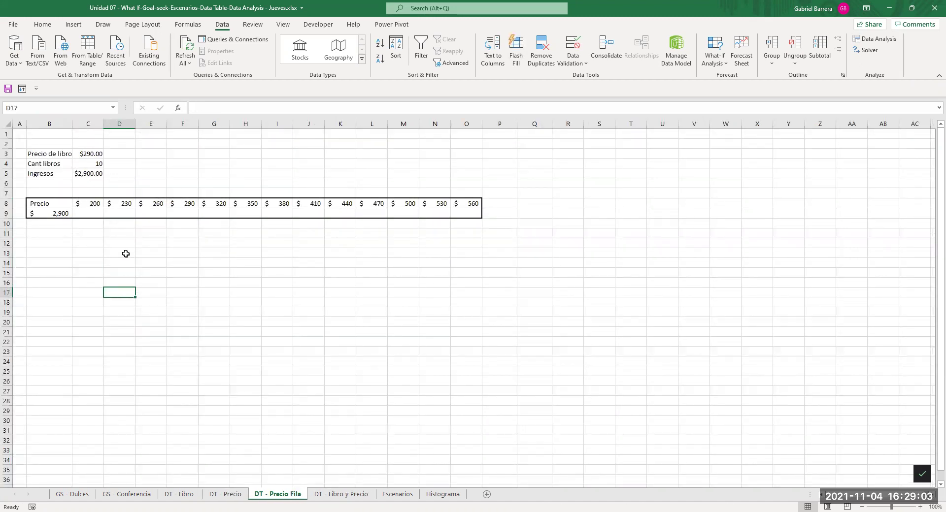
scroll(126, 241, "up", 3, "ctrl")
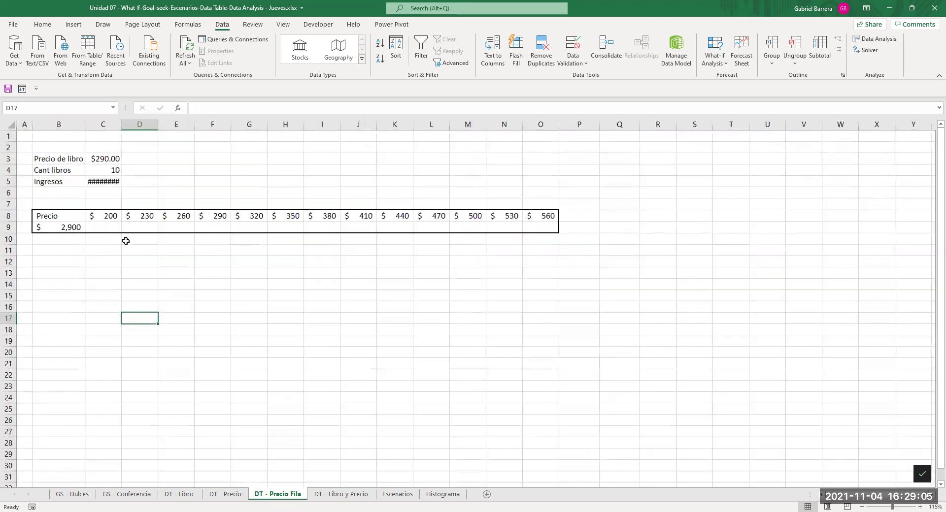
double_click(152, 127)
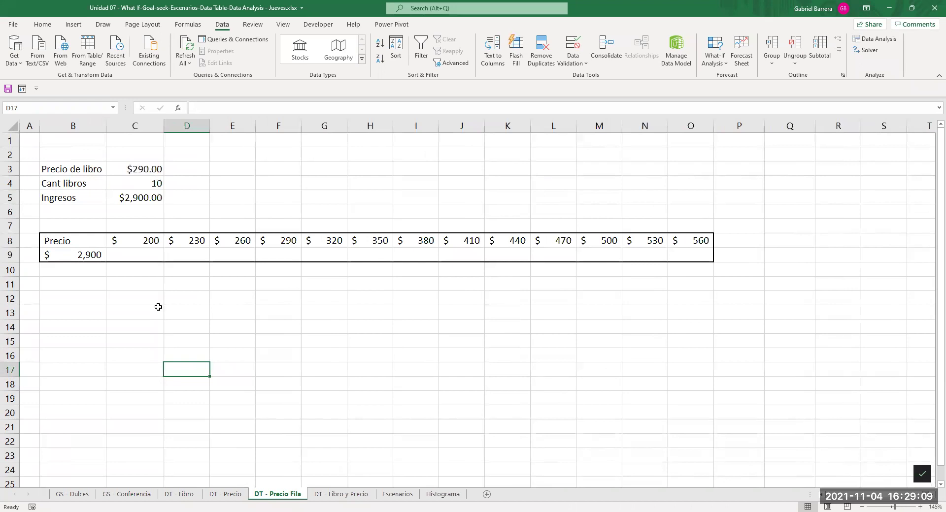
- Inspect the income reference formula in B9 and the income formula in C5 without changing them
left_click(77, 255)
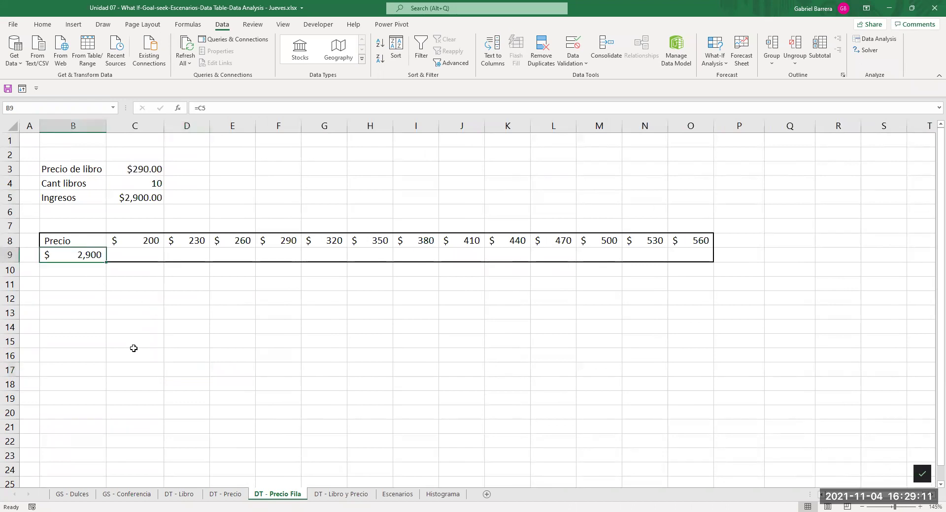
key("F2")
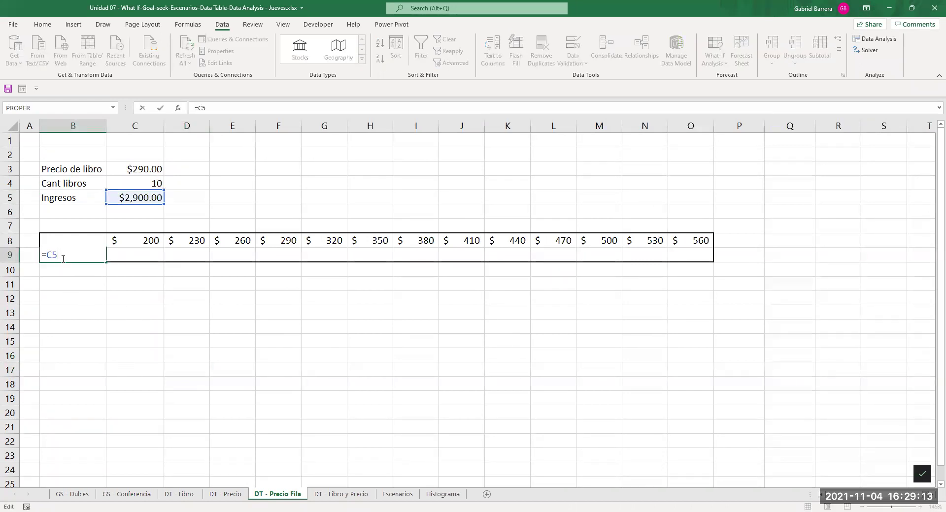
key("Return")
left_click(148, 200)
key("F2")
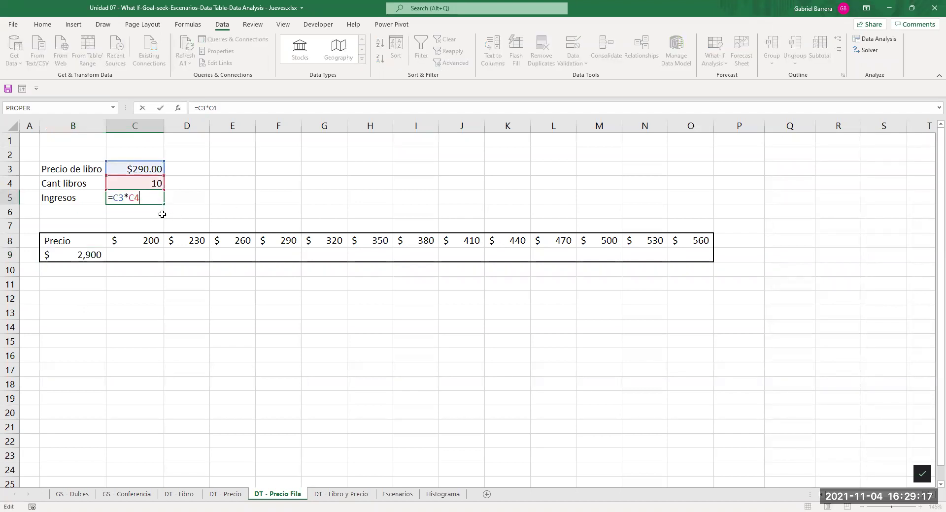
key("Escape")
- Create a one-variable data table over B8:O9 with the book price in C3 as the row input cell
left_click_drag(64, 242, 697, 253)
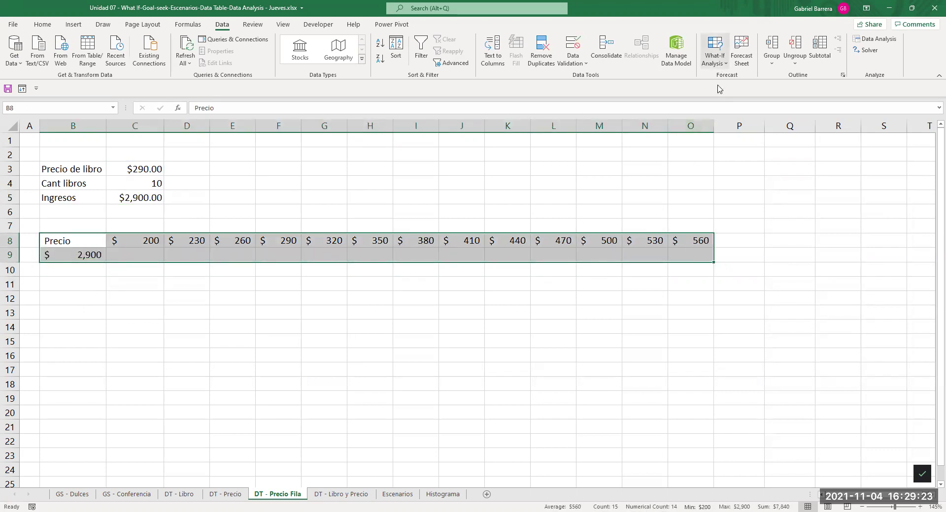
left_click(714, 54)
left_click(719, 105)
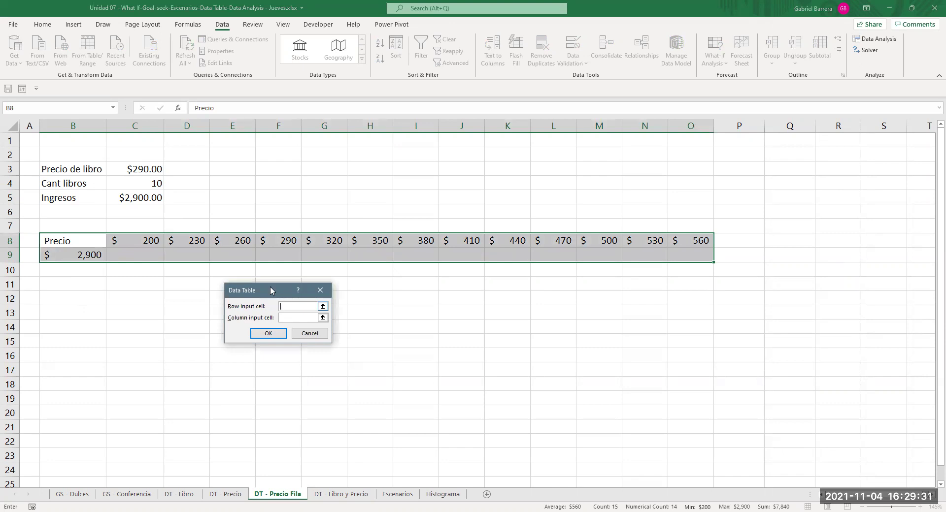
left_click(154, 167)
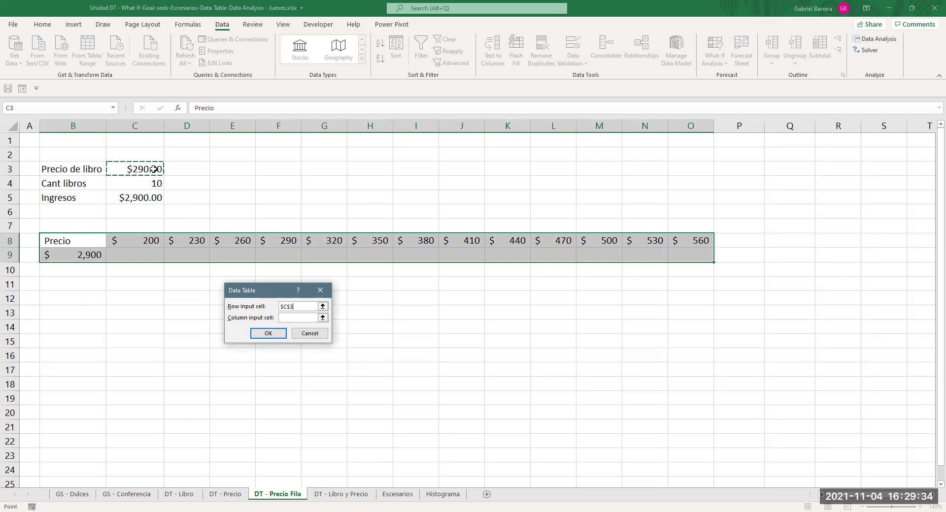
left_click(261, 334)
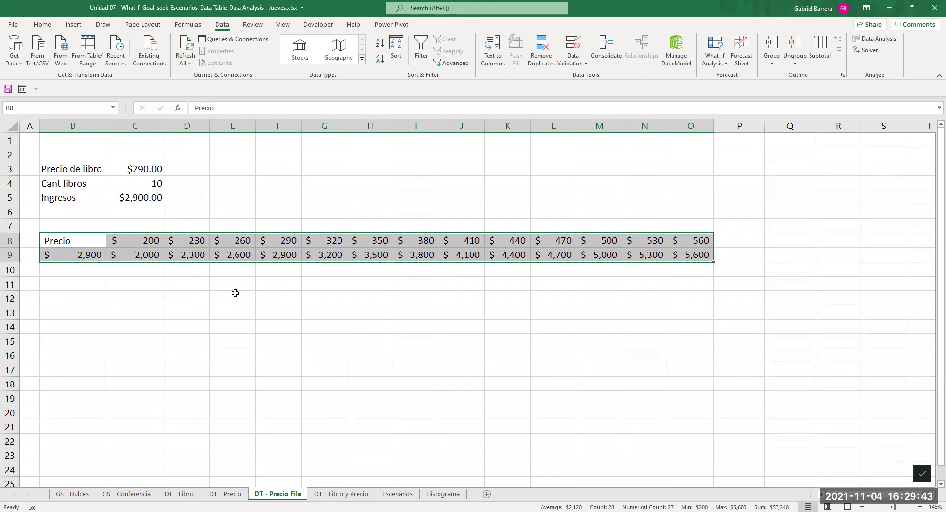
left_click(152, 286)
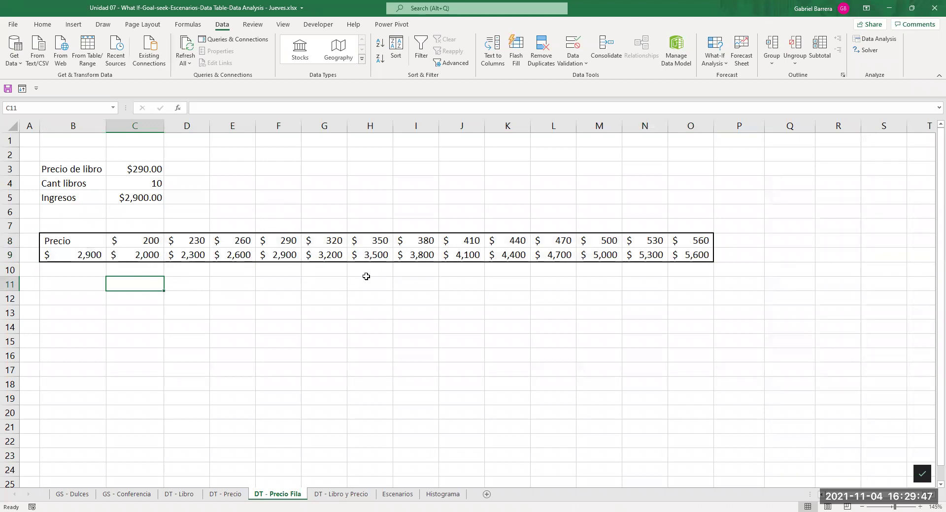
- Go to the DT - Libro y Precio sheet and autofit the width of column D
left_click(347, 494)
scroll(301, 312, "up", 3, "ctrl")
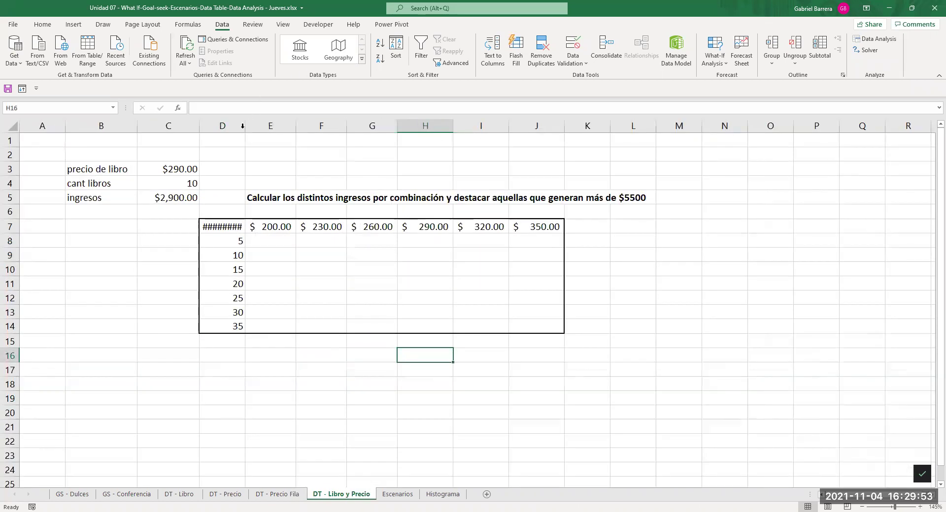
double_click(244, 126)
- Review the prices in E7:J7, the quantities in D8:D14 and the income reference formula in D7
left_click(276, 226)
left_click_drag(329, 222, 548, 228)
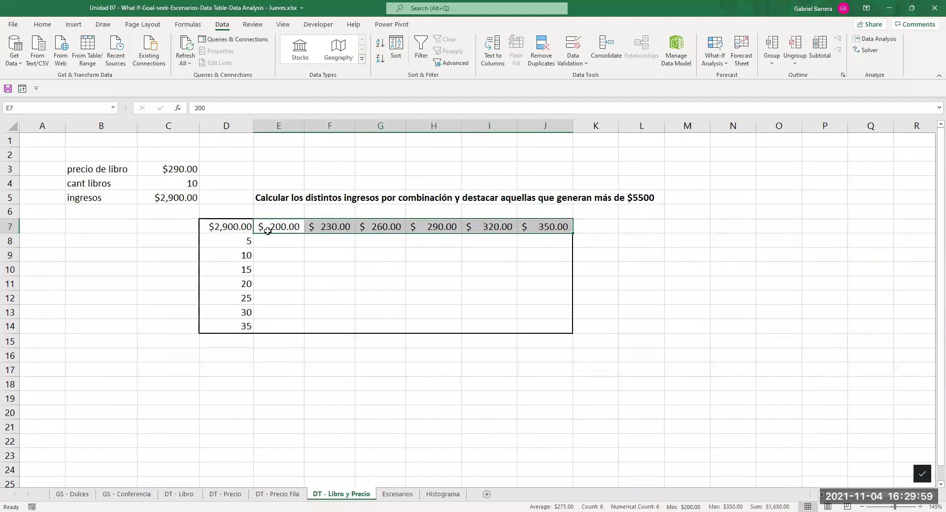
left_click_drag(228, 240, 227, 327)
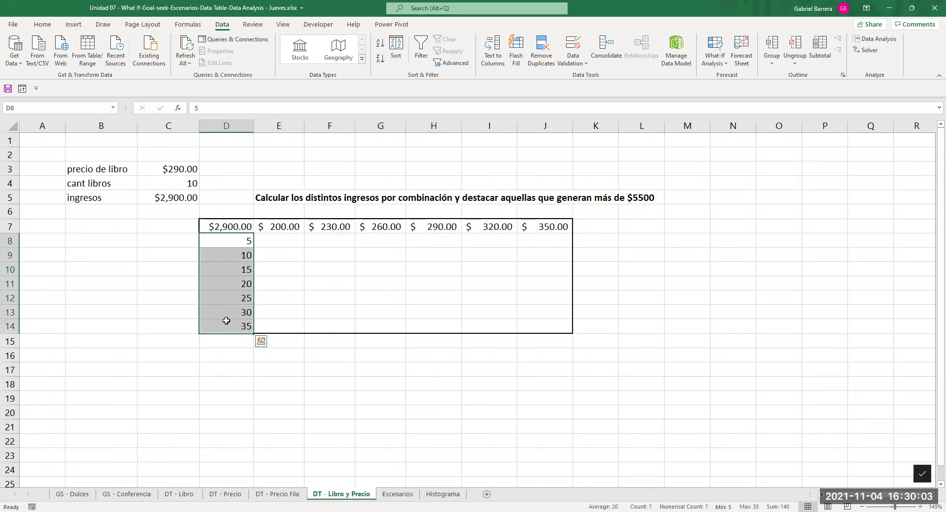
left_click(218, 226)
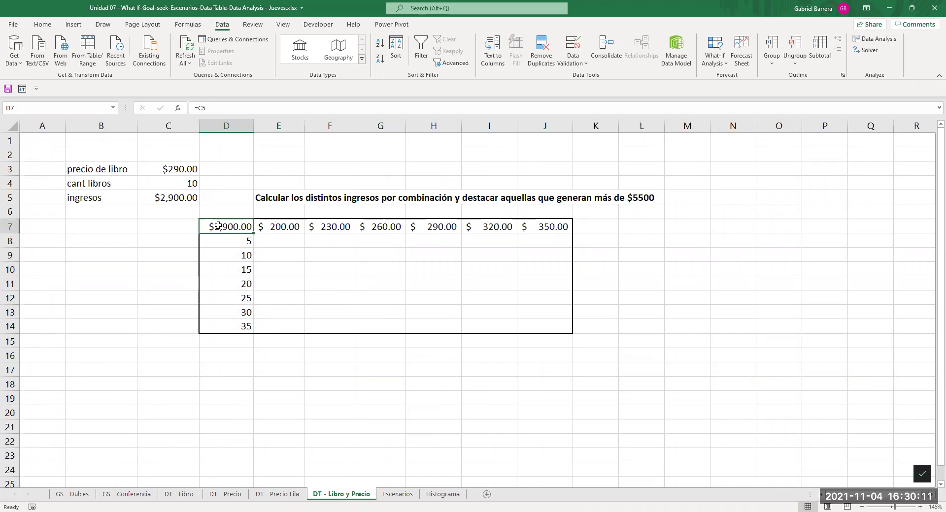
double_click(218, 226)
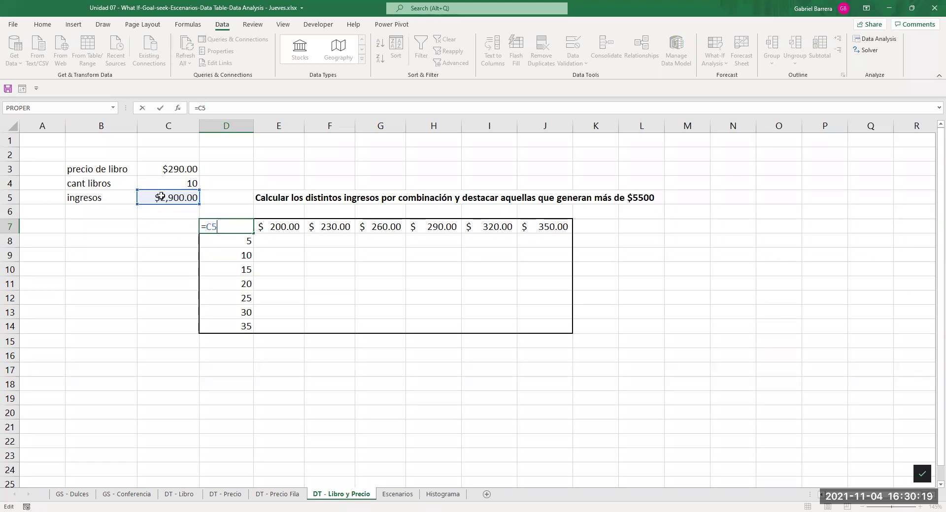
key("Return")
- Create a two-variable data table over D7:J14 with C3 as row input cell and C4 as column input cell
left_click_drag(237, 226, 555, 329)
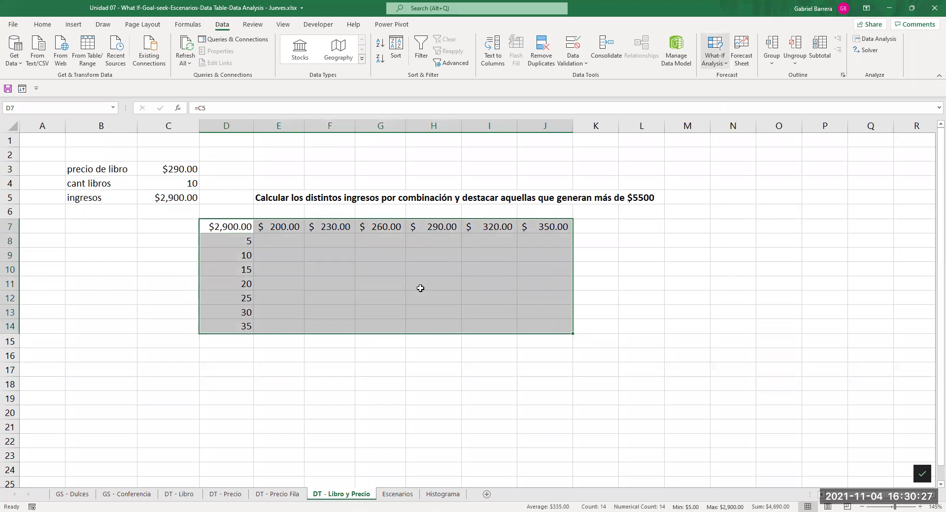
key("alt+a")
key("w")
key("t")
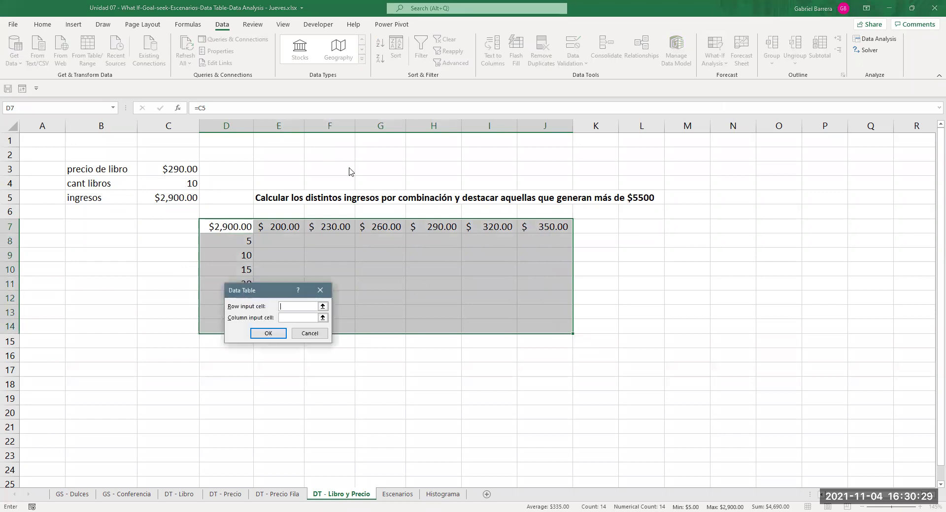
left_click(166, 169)
left_click(376, 176)
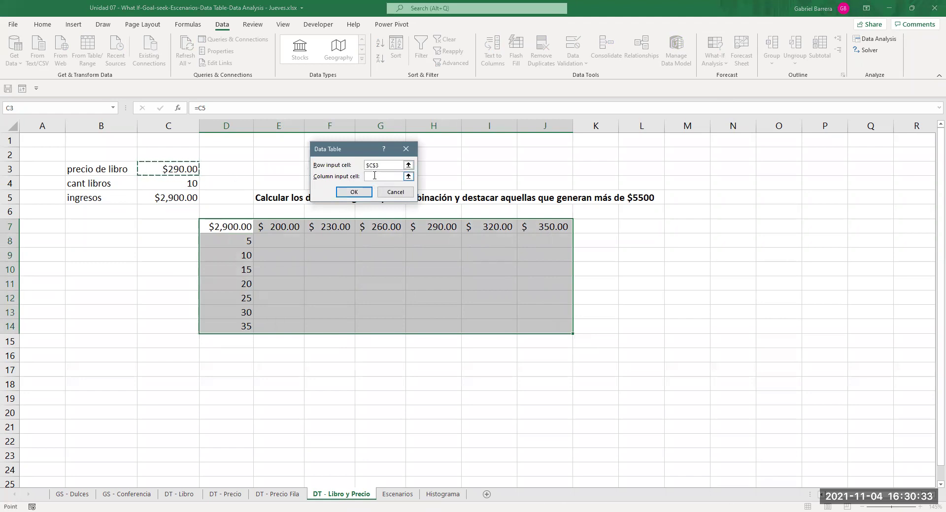
left_click(187, 182)
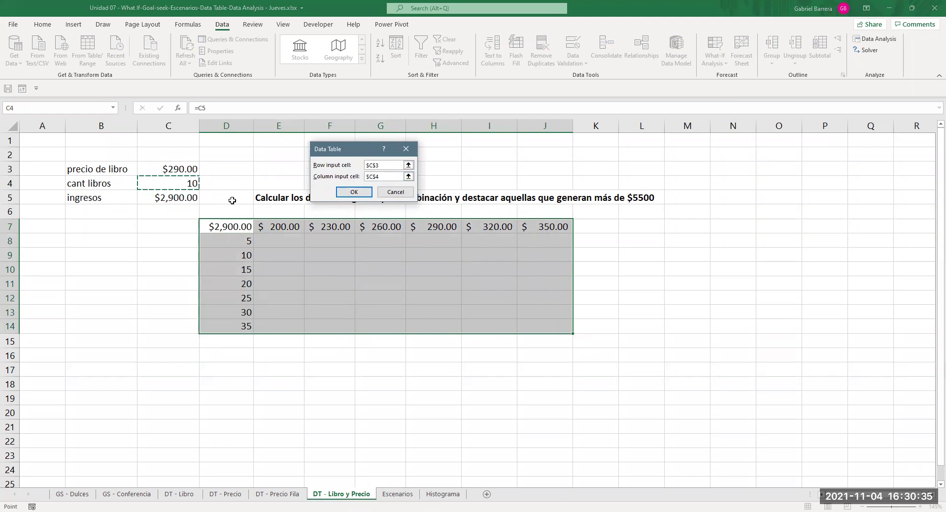
left_click(358, 192)
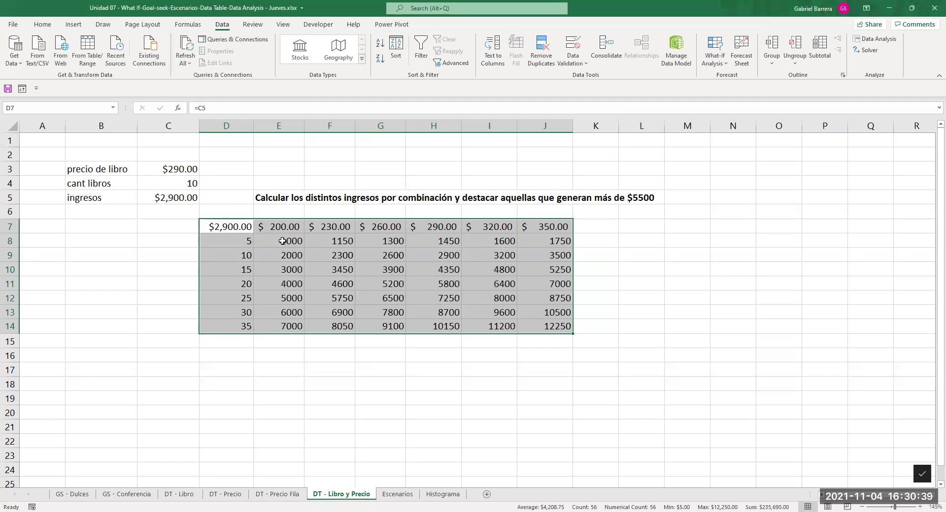
- Inspect the table formula in E8 and I11 and the quantity in D10
left_click(282, 241)
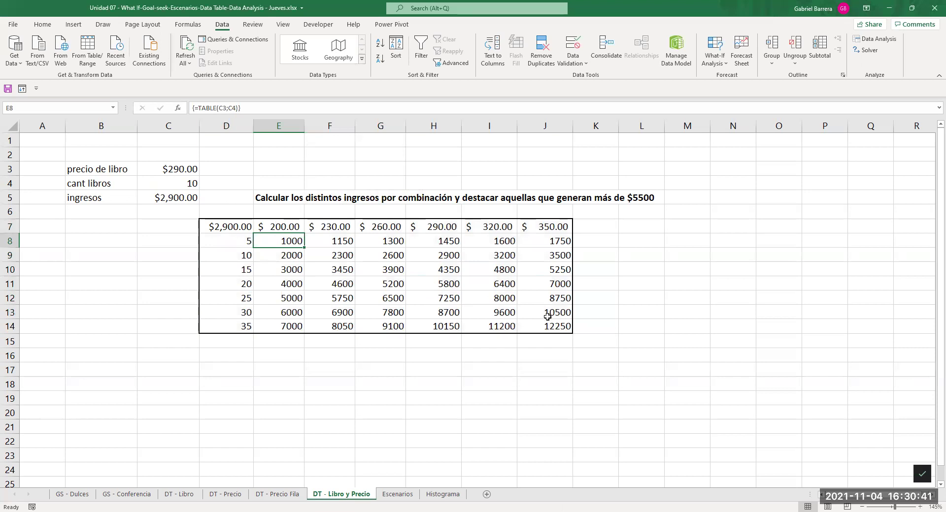
left_click(510, 283)
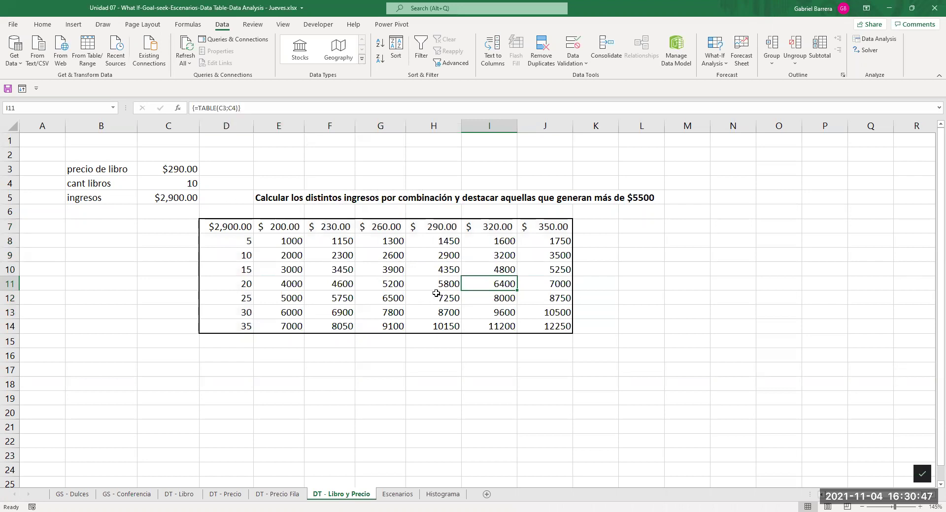
left_click(217, 274)
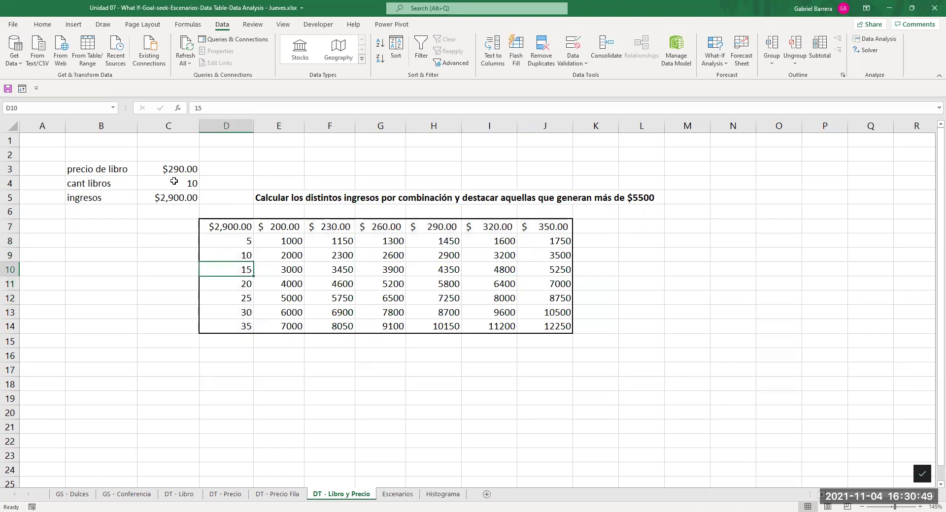
- Extend the income formula in C5 to =C3*C4*1.21 and select the table results in E8:J14
left_click(171, 197)
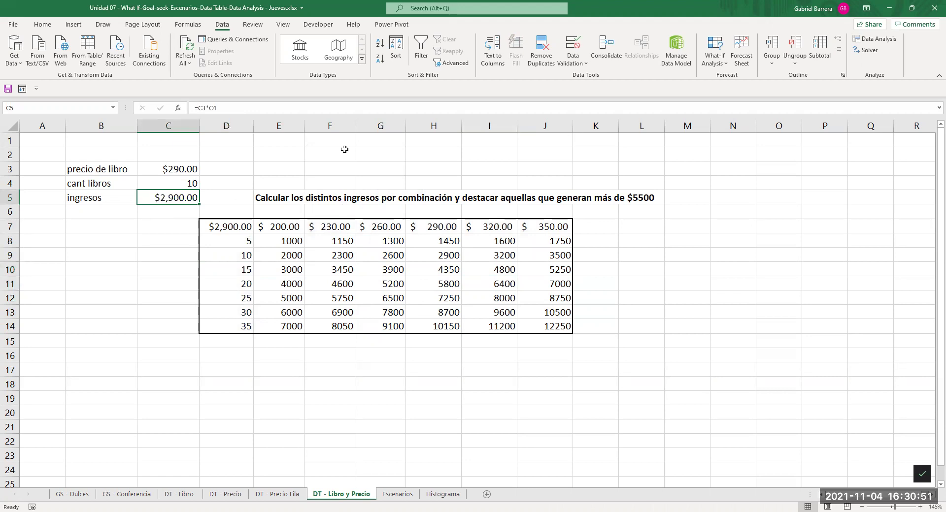
key("F2")
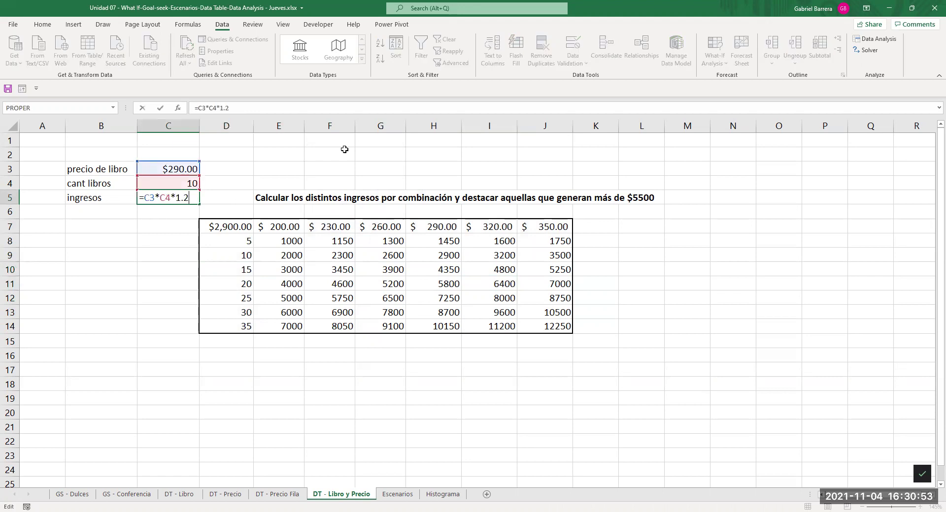
key("Return")
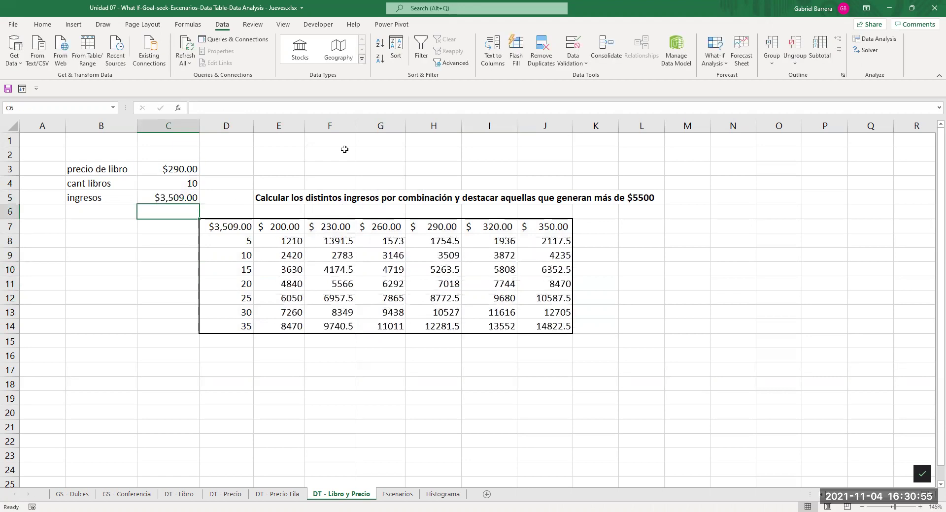
left_click_drag(286, 238, 549, 327)
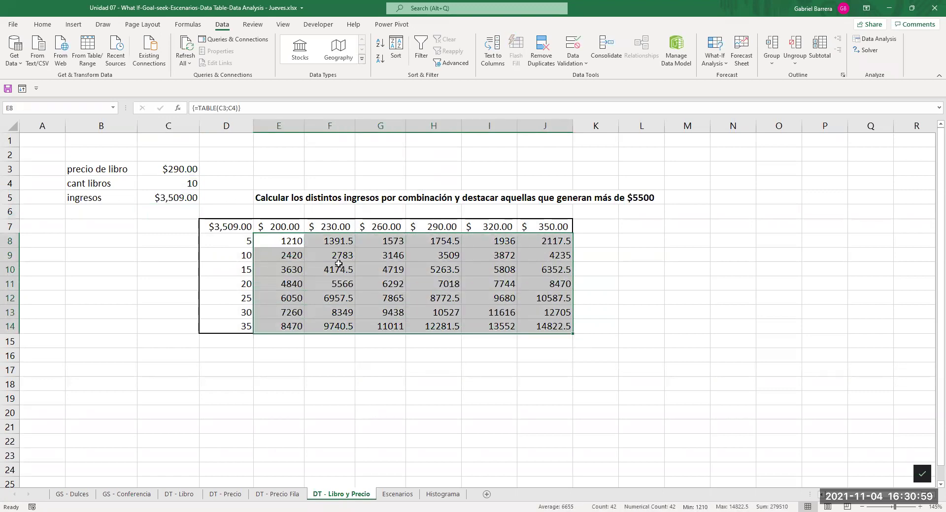
- Set the first quantity in D8 to 1 and go through the incomes across row 8
left_click(228, 244)
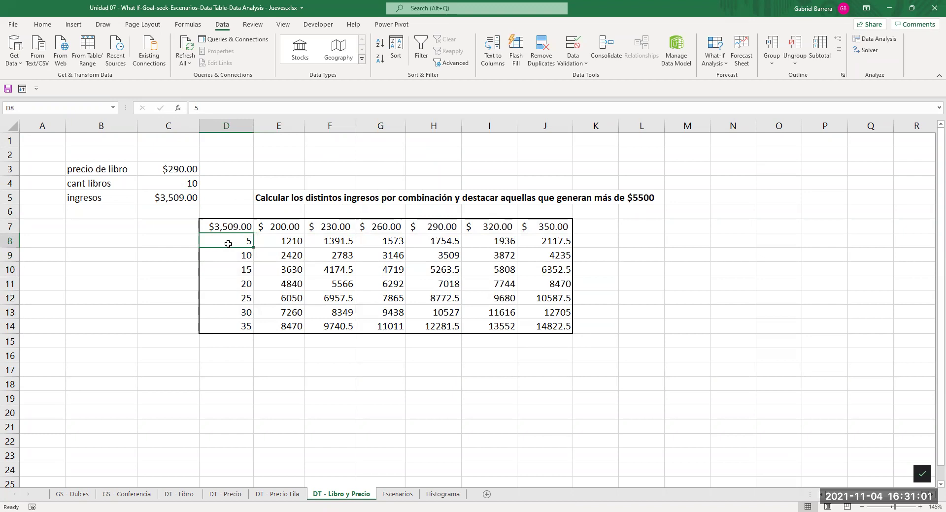
type("1")
key("Tab")
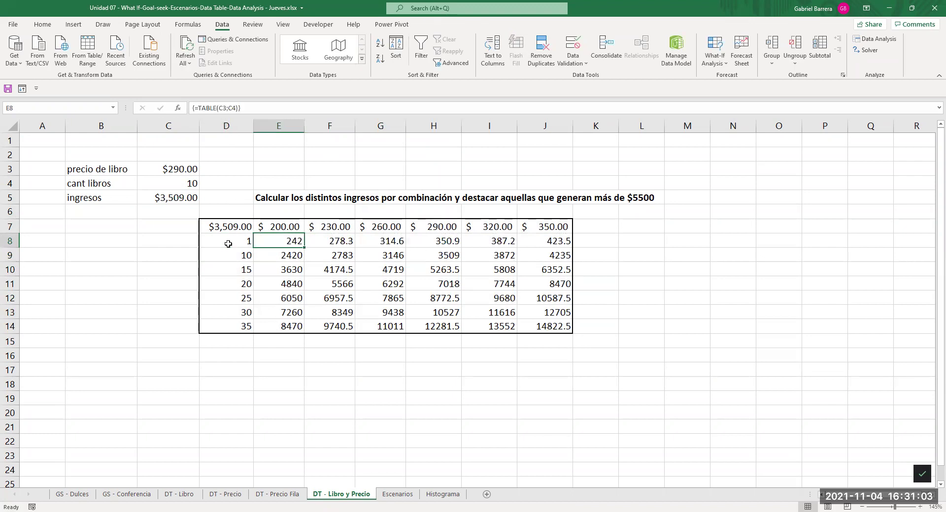
key("Right")
key("Right")
key("Right")
key("Right")
key("Right")
- Return to D8 and set the first quantity back to 5
key("Left")
key("Left")
key("Left")
key("Left")
key("Left")
key("Left")
type("5")
key("Tab")
- Try a price of 150 in E7, go through the incomes down column E, and undo the price change
key("Up")
type("150")
key("Return")
key("Up")
key("Down")
key("Down")
key("Down")
key("Down")
key("Down")
key("Down")
key("Down")
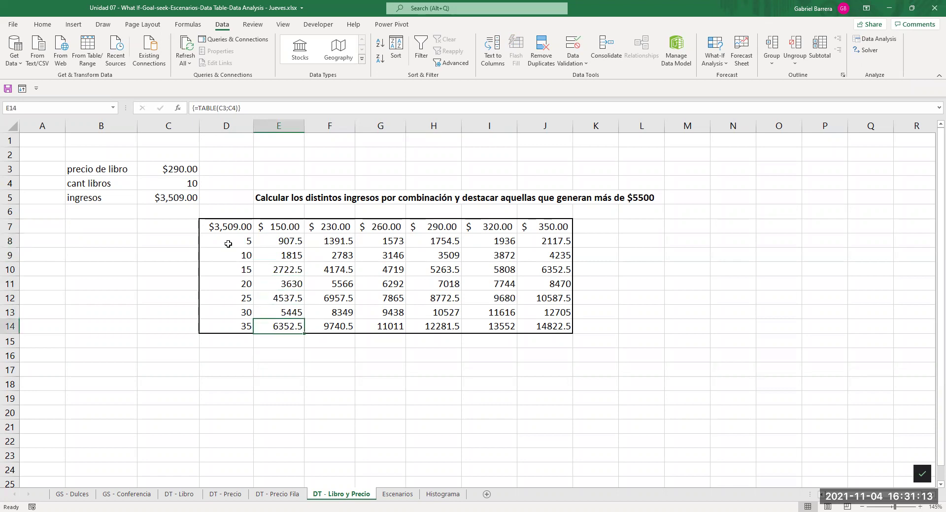
key("ctrl+z")
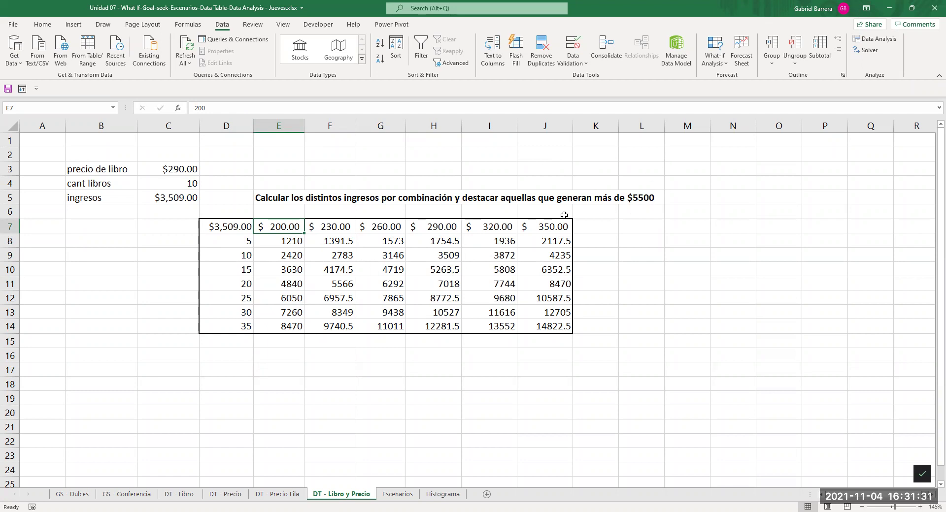
- Examine the combined incomes in E8:J14, including the cells F11 and G9
mouse_move(294, 243)
left_mouse_down()
mouse_move(514, 291)
mouse_move(542, 329)
left_mouse_up()
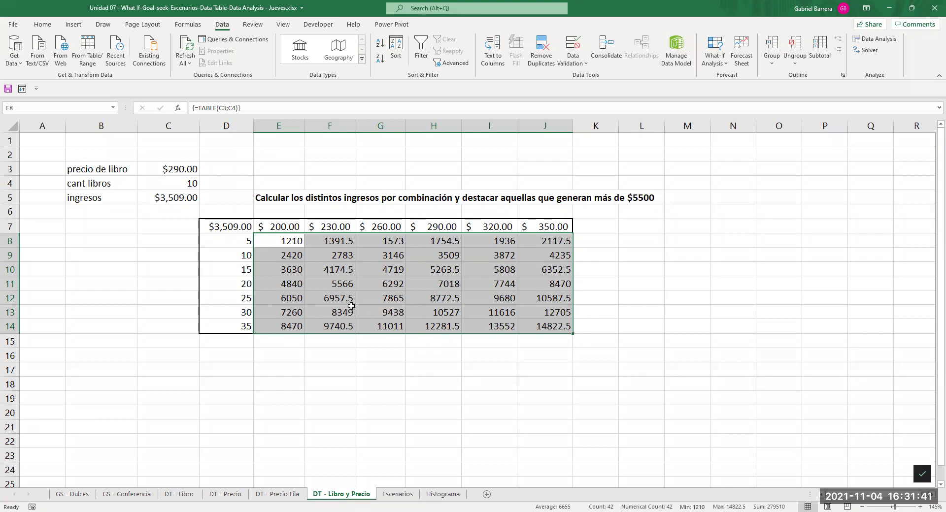
left_click(347, 280)
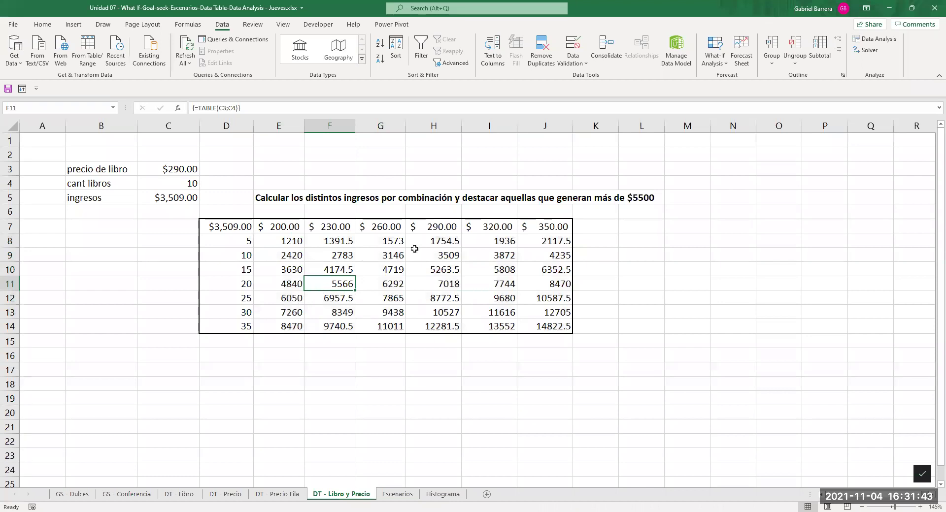
left_click(395, 251)
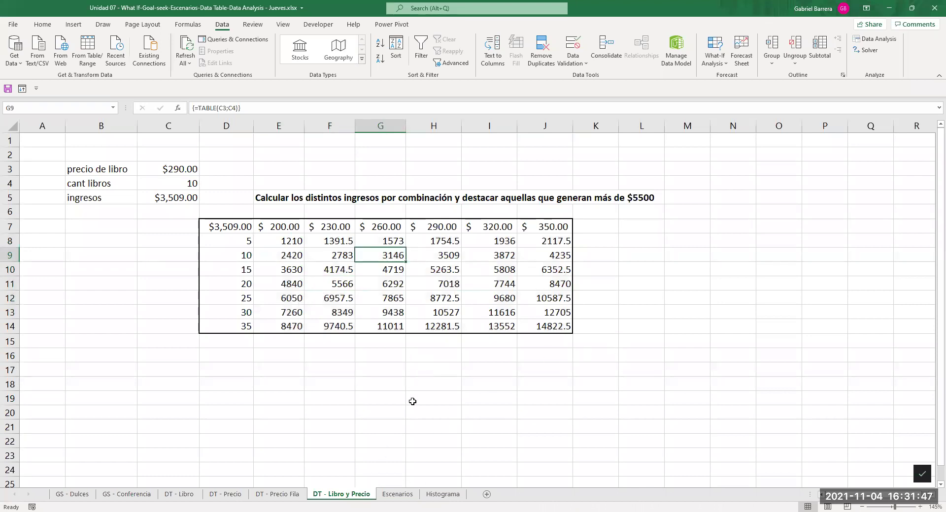
- Go to the Escenarios sheet with the product figures and the scenarios to evaluate
left_click(400, 495)
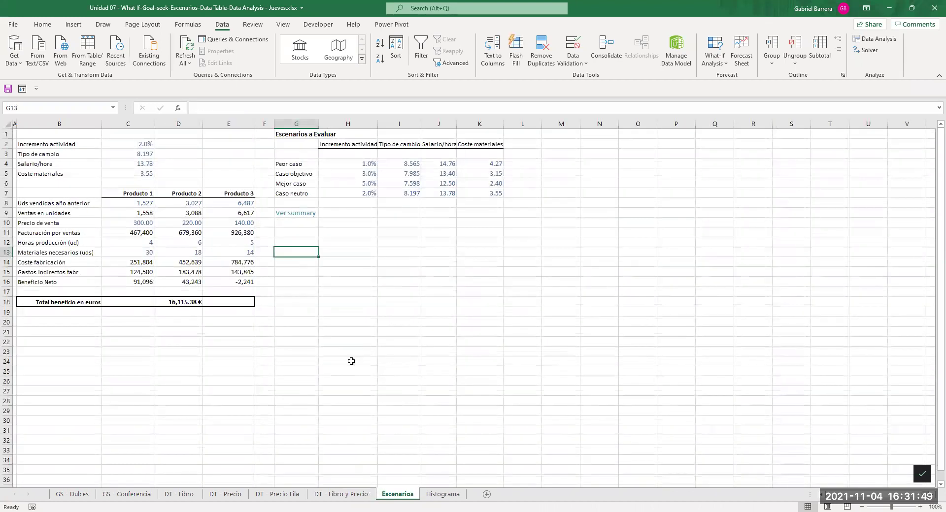
scroll(352, 362, "up", 3, "ctrl")
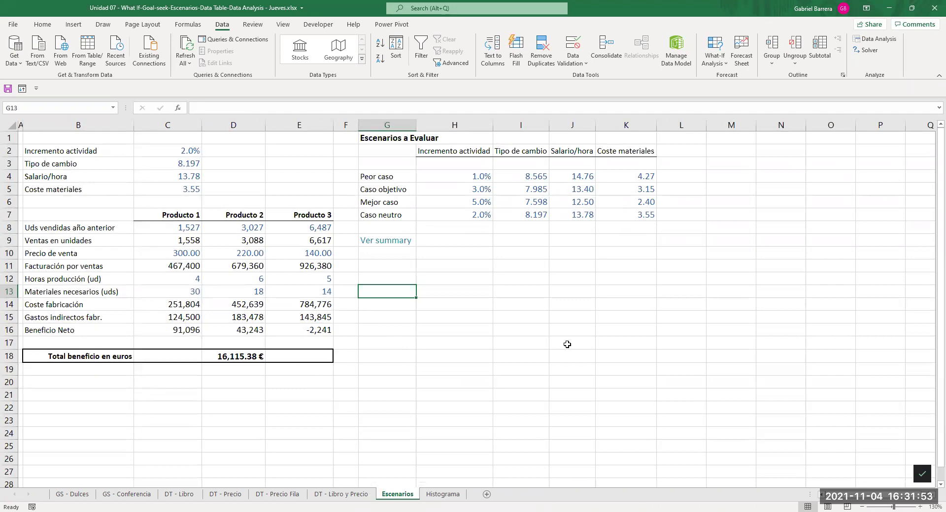
scroll(567, 344, "up", 1, "ctrl")
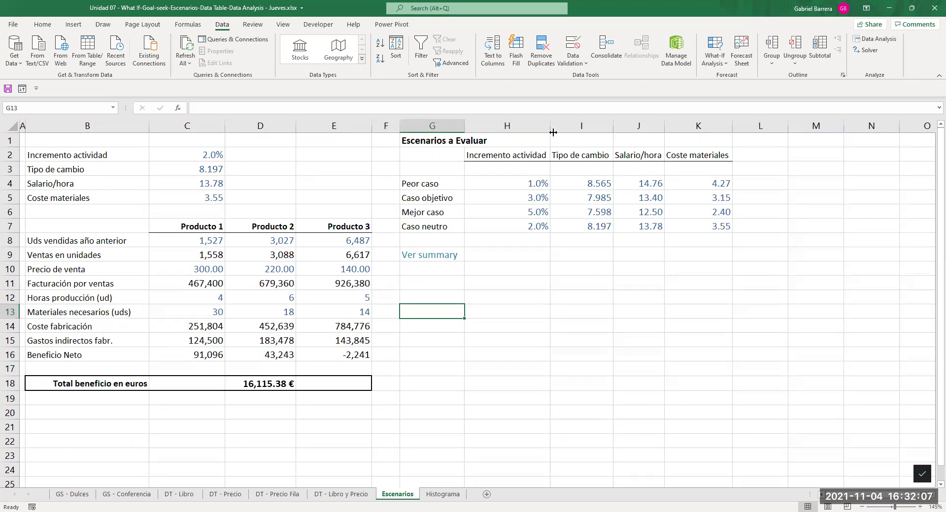
- Widen column F to set the scenario list apart, and fill the assumptions block B2:C5 with green
left_click_drag(552, 132, 553, 132)
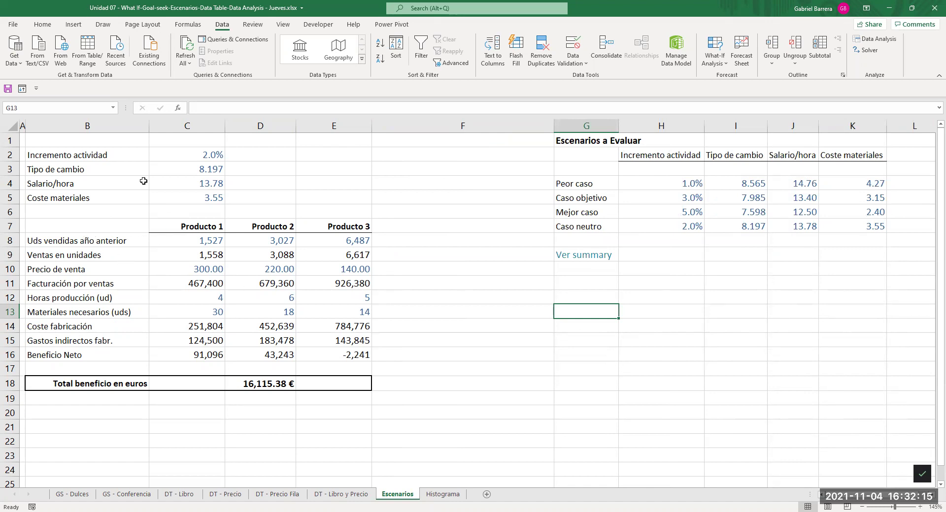
left_click_drag(178, 151, 163, 196)
left_click(125, 158)
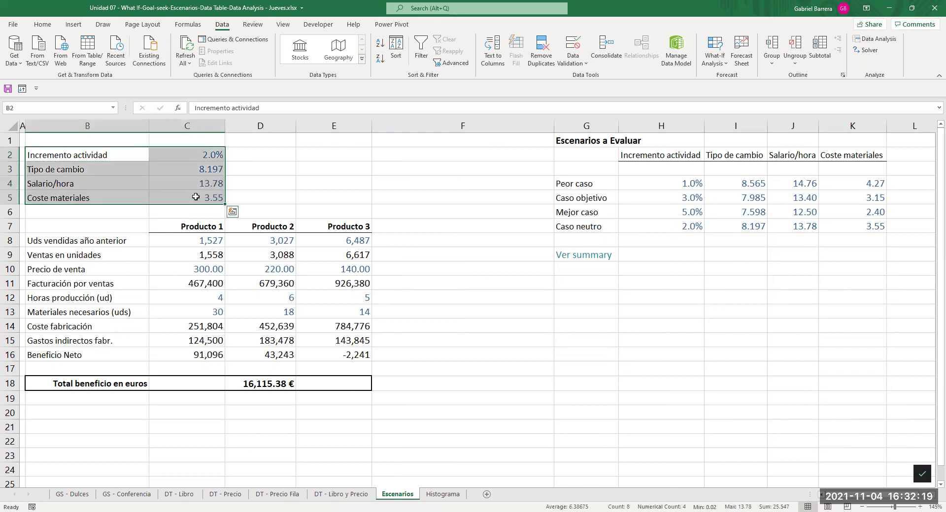
left_click(43, 25)
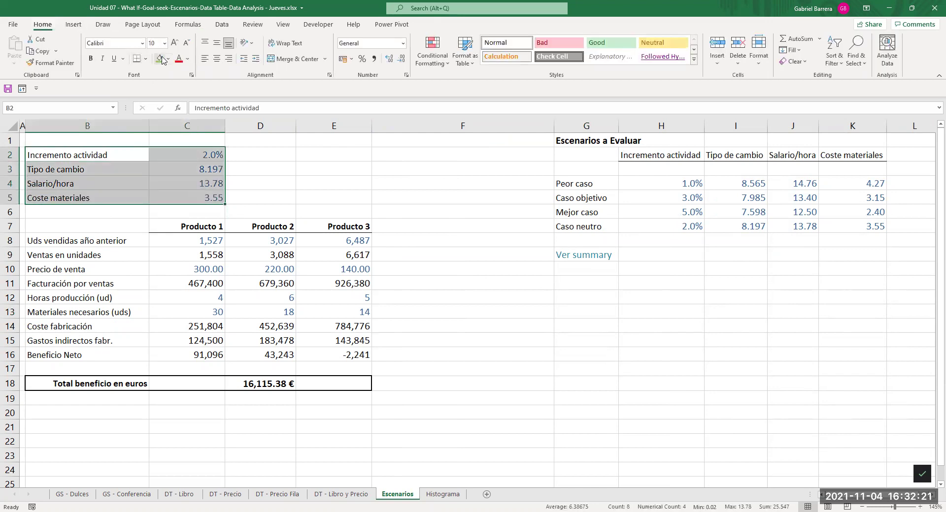
left_click(159, 59)
left_click(327, 184)
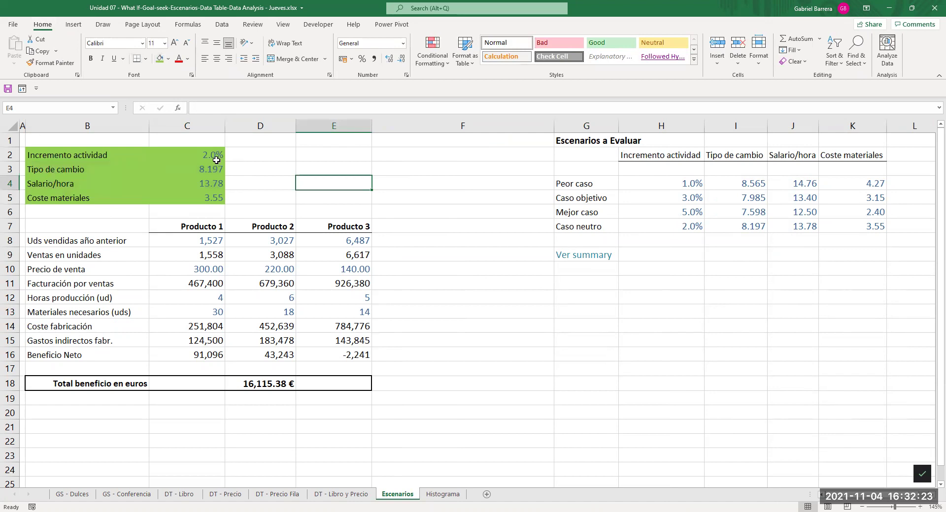
- Go through the four assumptions in C2:C5 and the figures of the three product columns in C7:E16
left_click(190, 156)
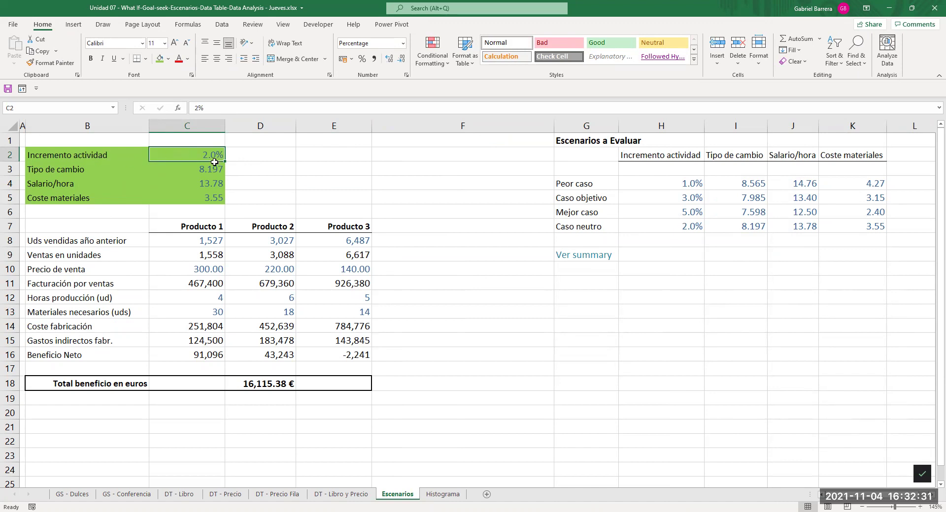
left_click(199, 173)
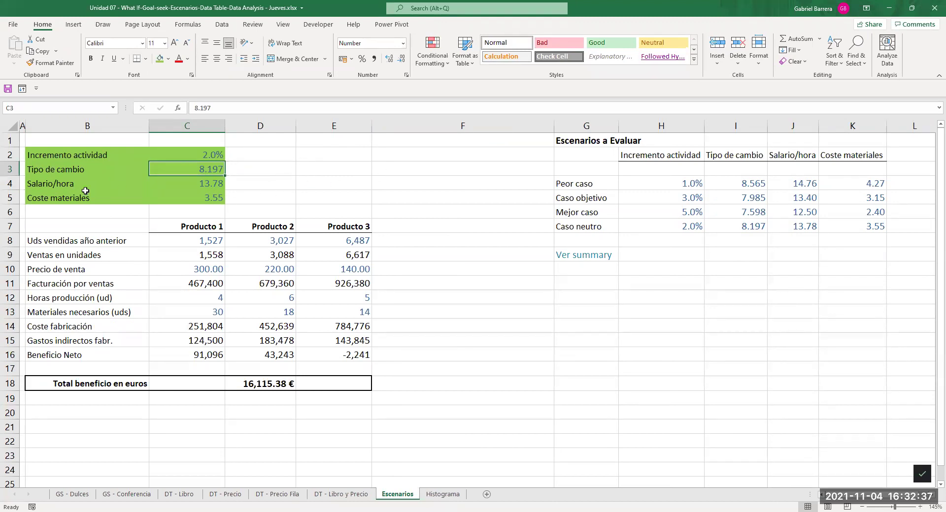
left_click(202, 186)
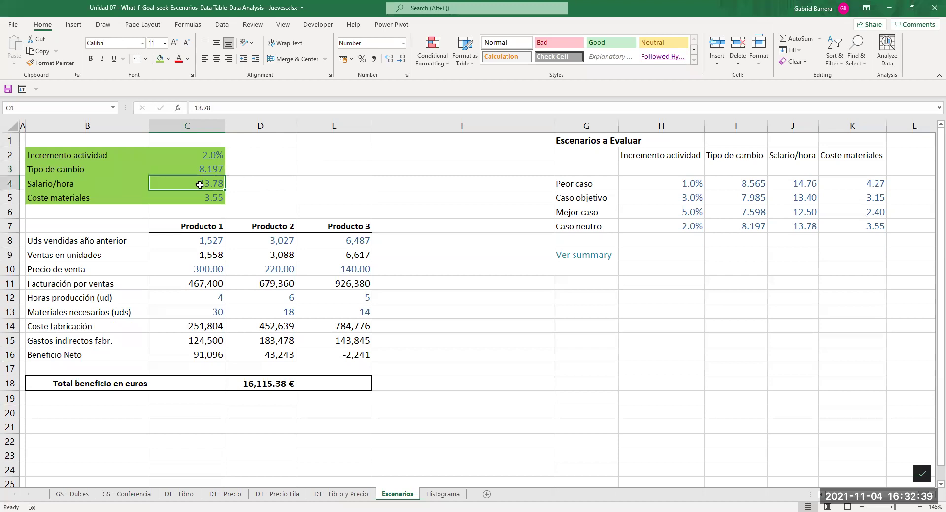
left_click(202, 197)
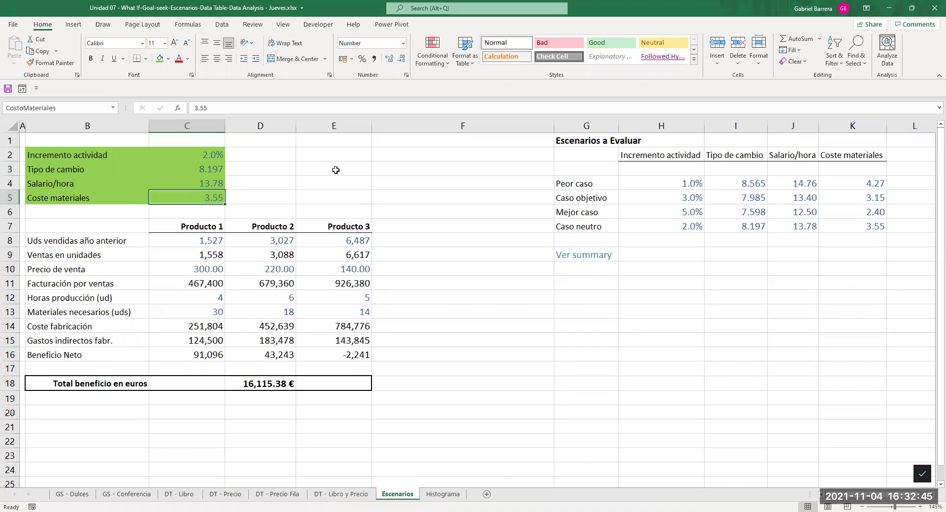
left_click_drag(204, 226, 202, 350)
left_click_drag(261, 225, 263, 357)
left_click_drag(341, 226, 350, 356)
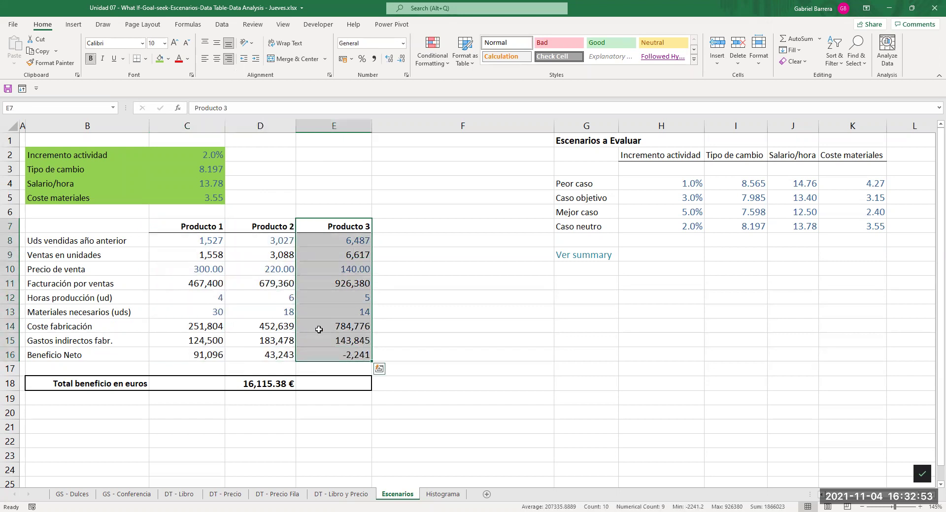
- Examine the previous year's units in C8:E8 and how C9 applies the activity increase to Producto 1
left_click_drag(207, 242, 331, 240)
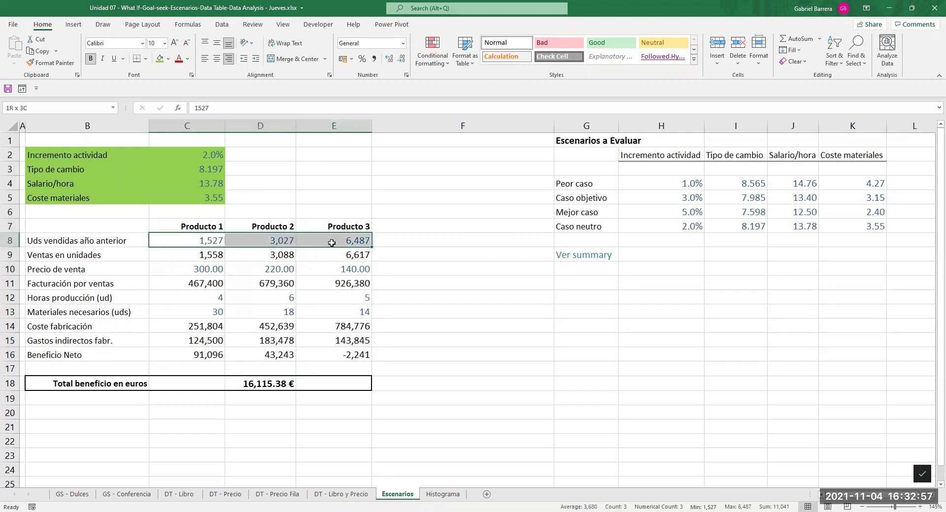
left_click_drag(332, 241, 331, 241)
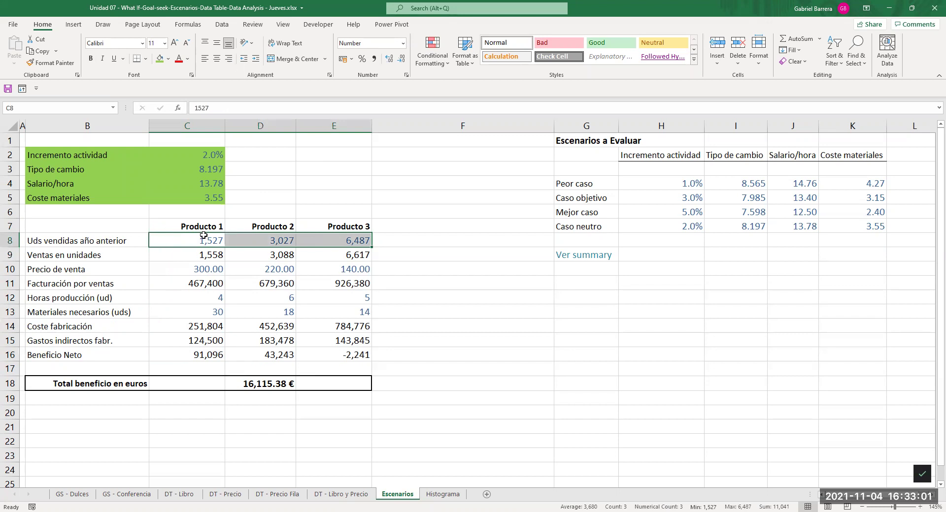
left_click(187, 258)
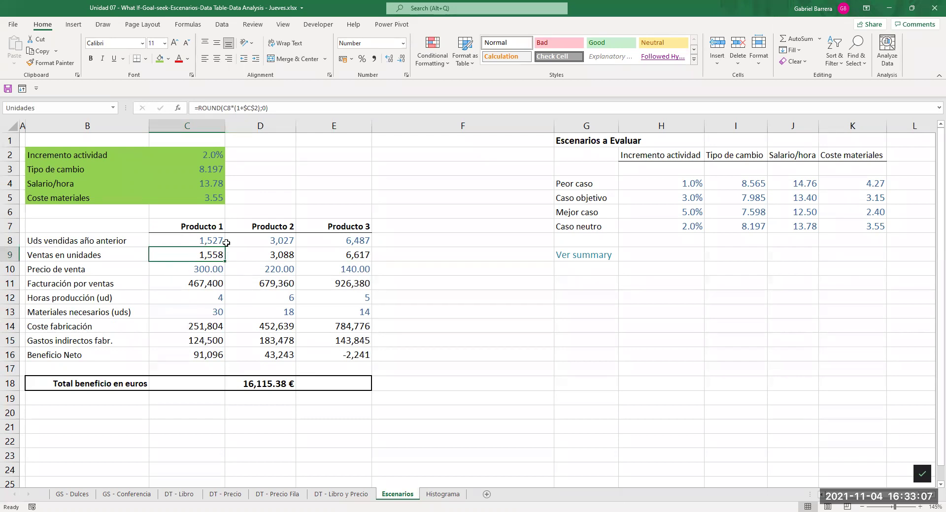
left_click(208, 240)
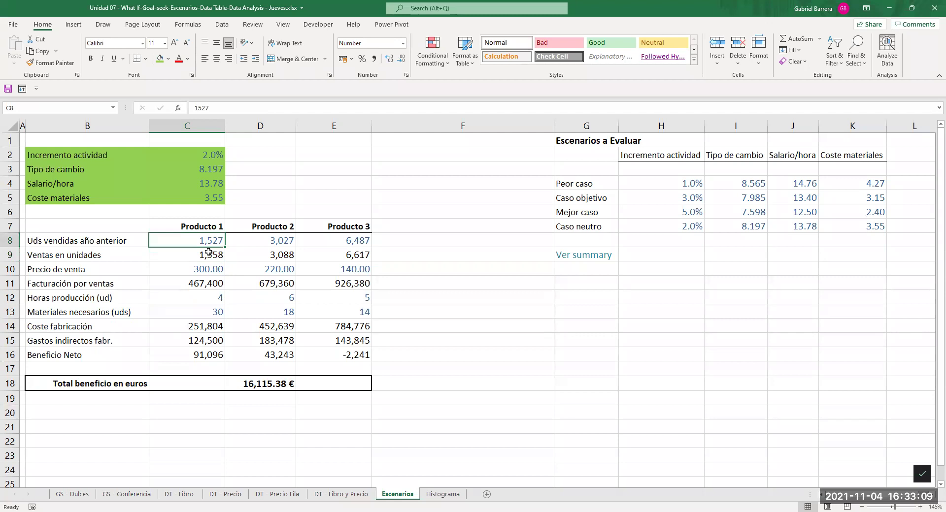
left_click(208, 252)
left_click_drag(120, 148, 204, 150)
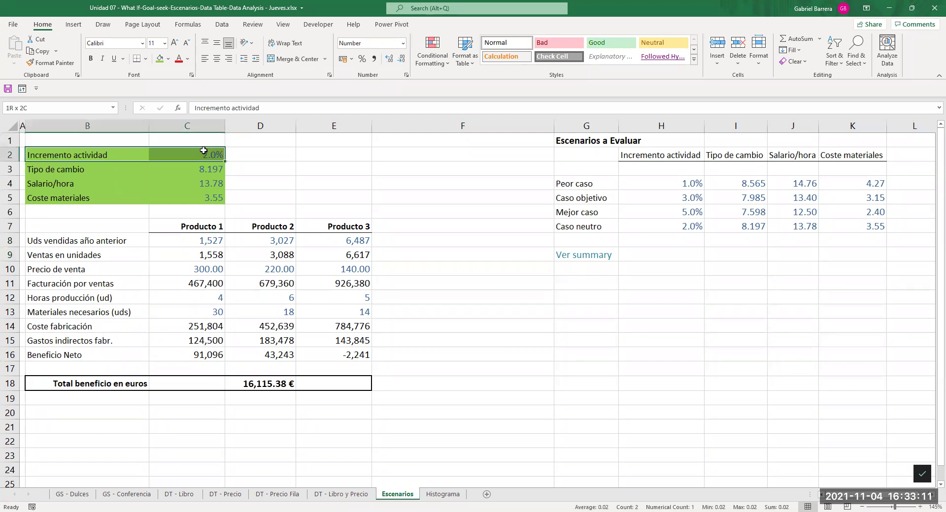
left_click(212, 251)
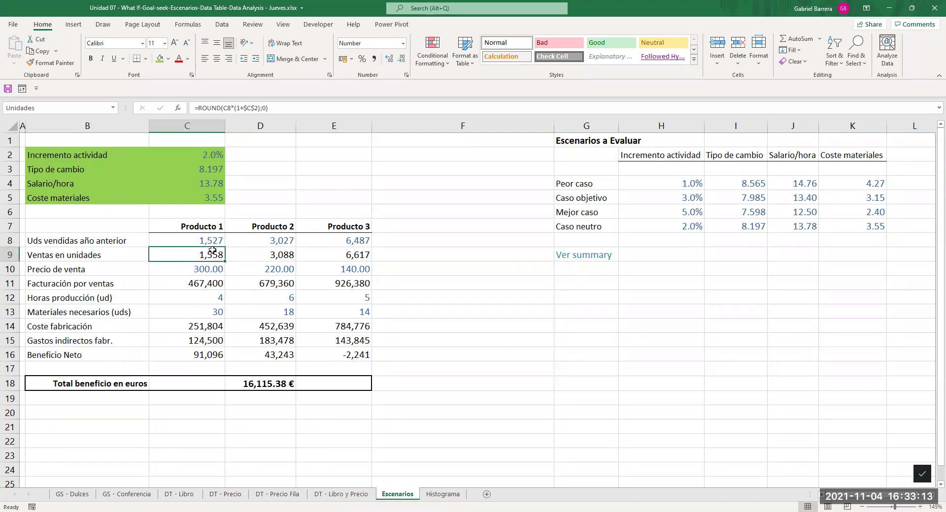
- Examine Producto 1's selling price, hours and materials, and the cells used by the billing formula in C11 and the manufacturing cost formula in C14
left_click(197, 267)
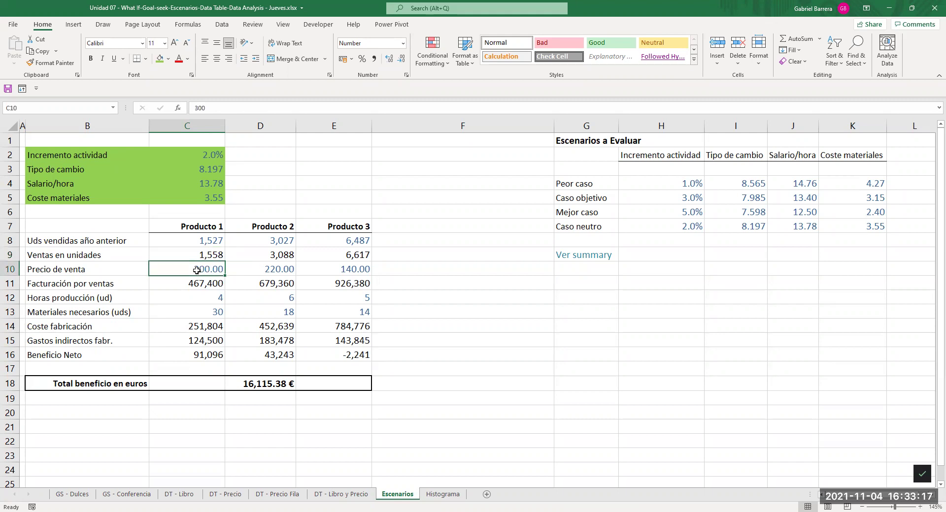
left_click(180, 285)
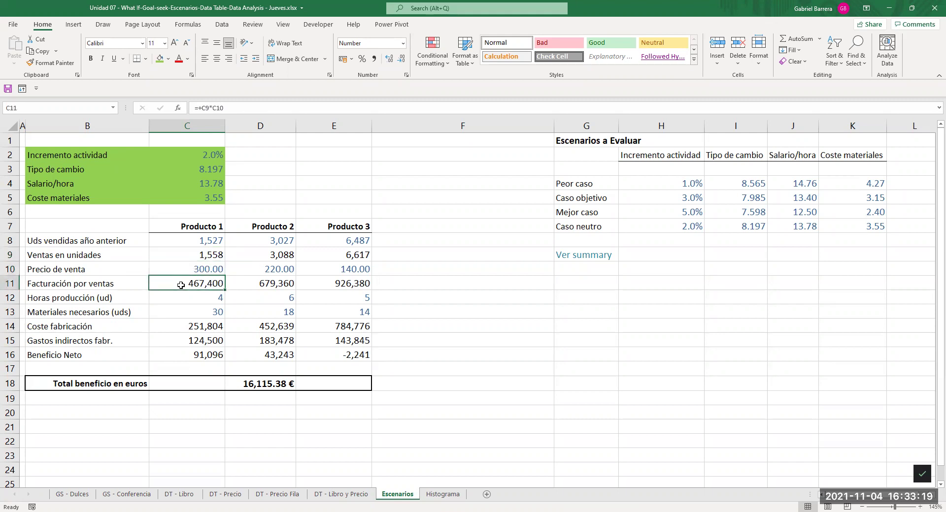
double_click(219, 283)
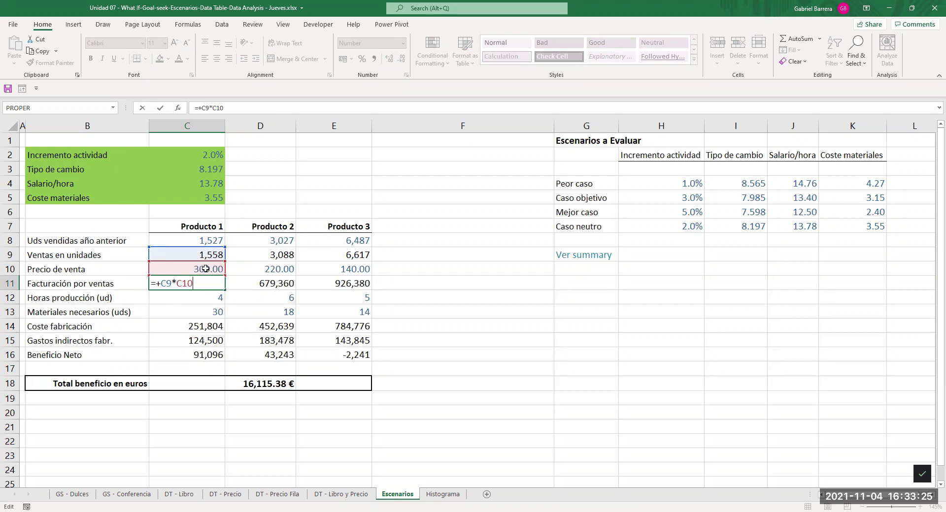
key("Escape")
left_click(180, 302)
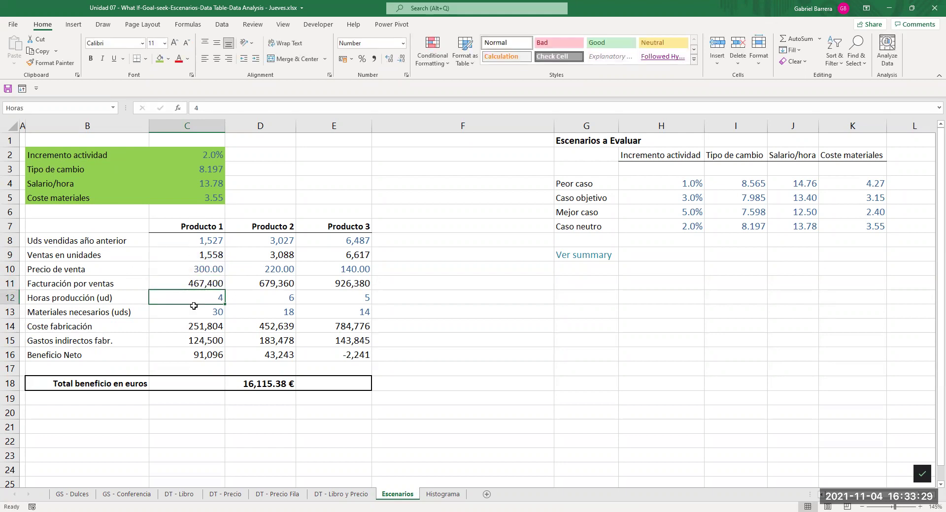
left_click(192, 310)
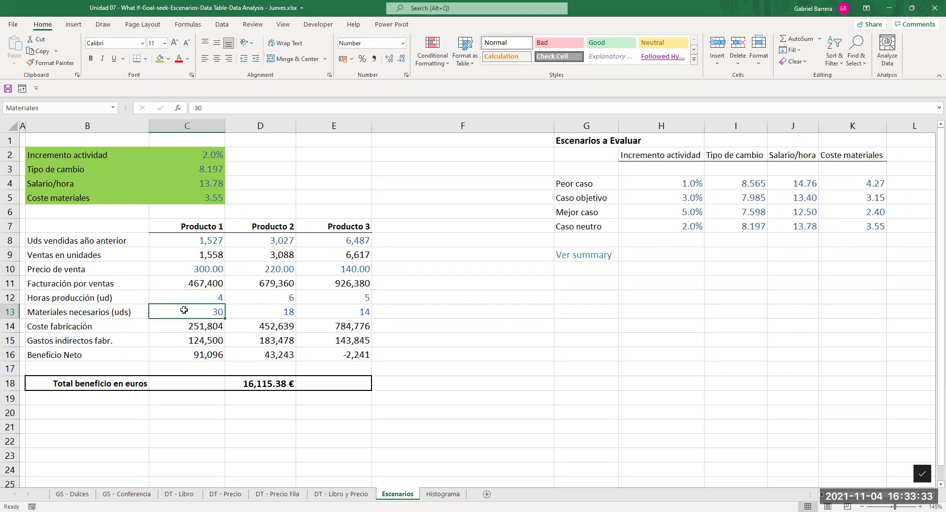
left_click(172, 328)
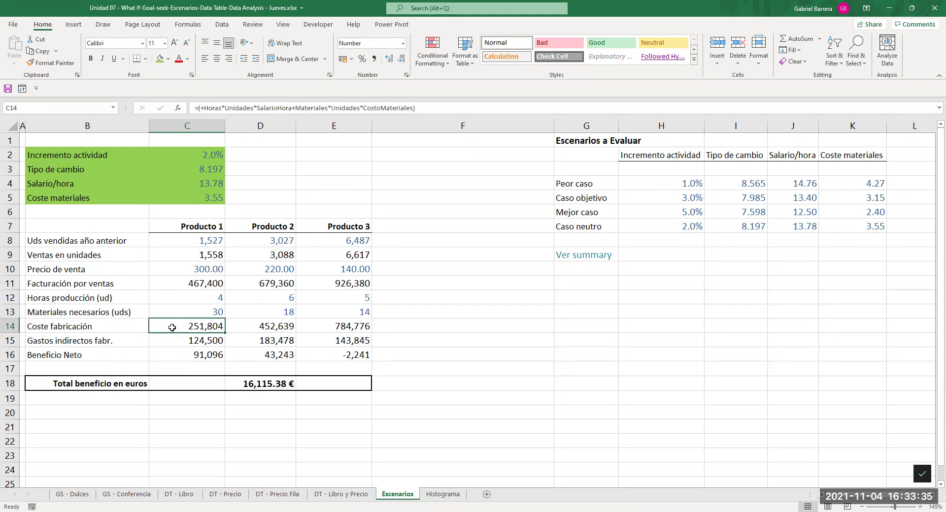
key("F2")
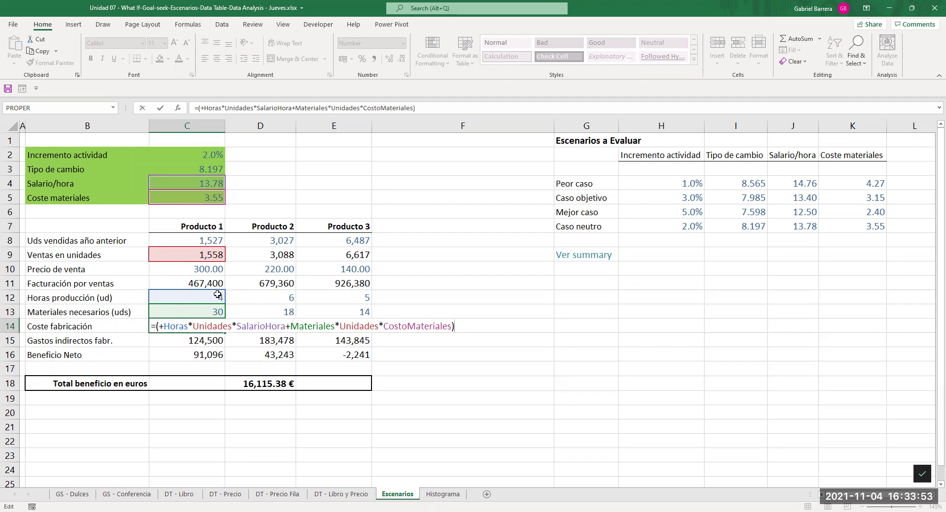
key("ctrl+Return")
- Examine the indirect costs in C15, the net profit formula in C16, Producto 2's figures, and the total profit formula in D18
left_click(203, 341)
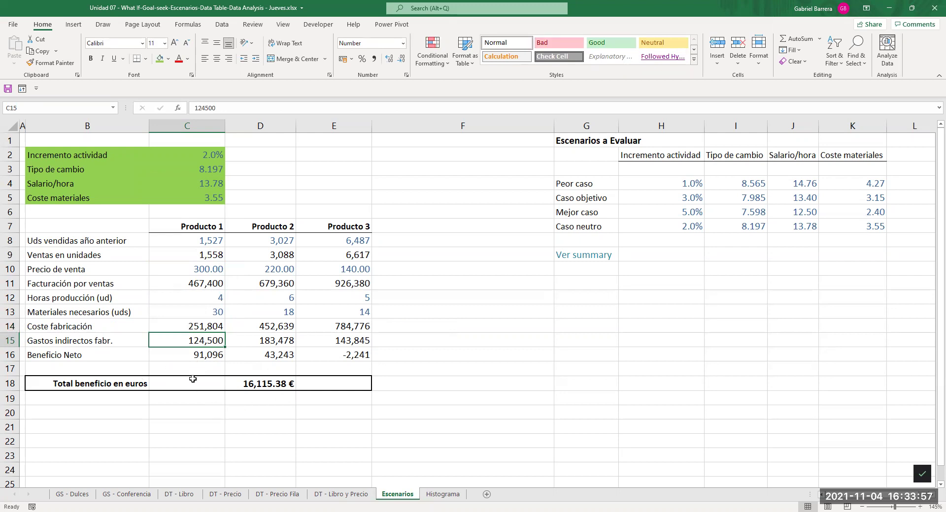
left_click(174, 355)
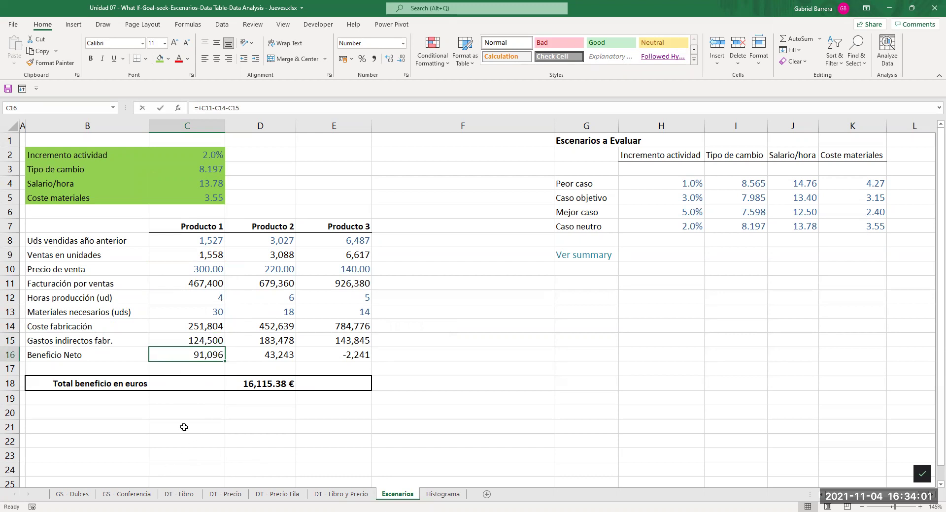
key("F2")
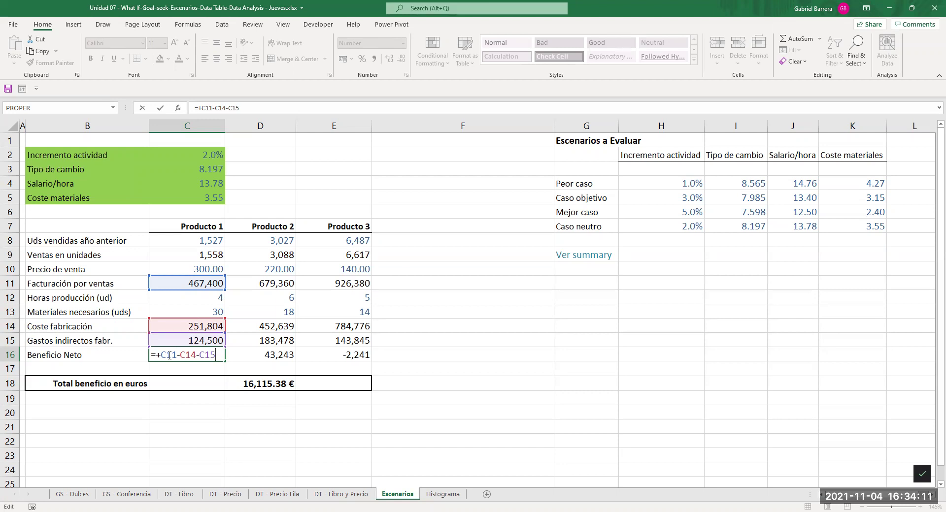
key("Escape")
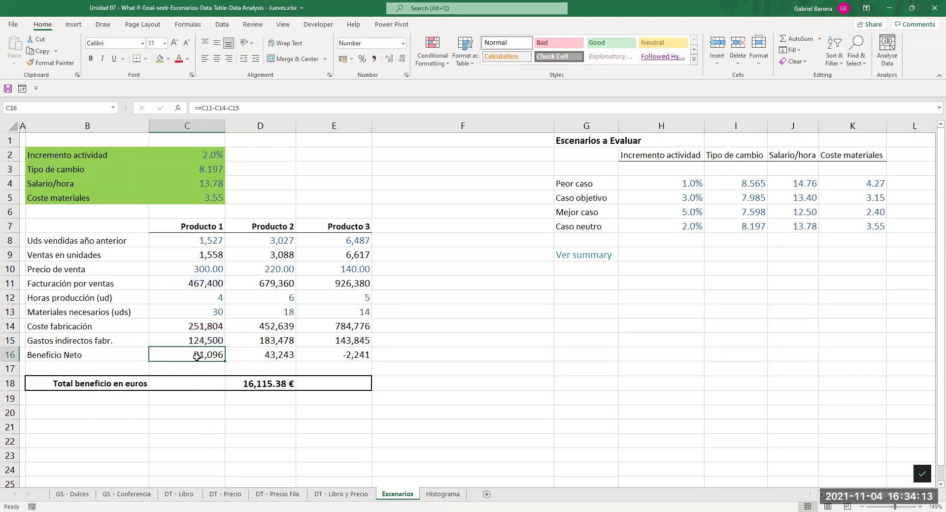
left_click_drag(278, 240, 301, 352)
left_click(182, 355)
left_click(71, 383)
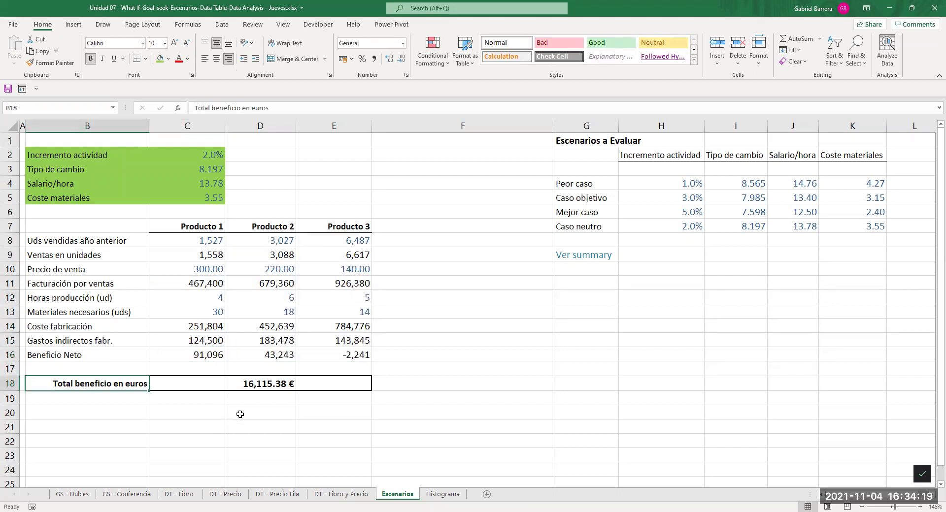
left_click(268, 382)
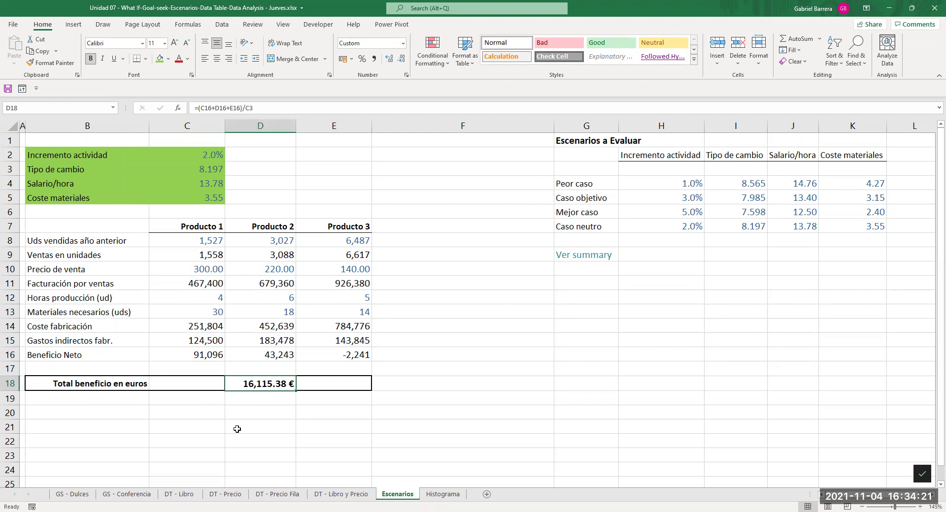
- Try an activity increase of 1% in C2 and an exchange rate of 150 in C3, and undo both changes
left_click_drag(199, 148, 199, 197)
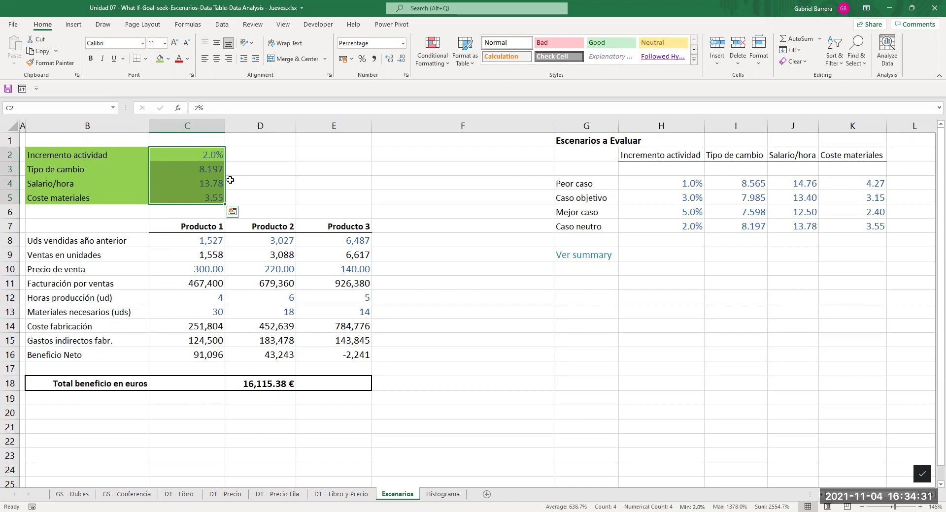
left_click(193, 157)
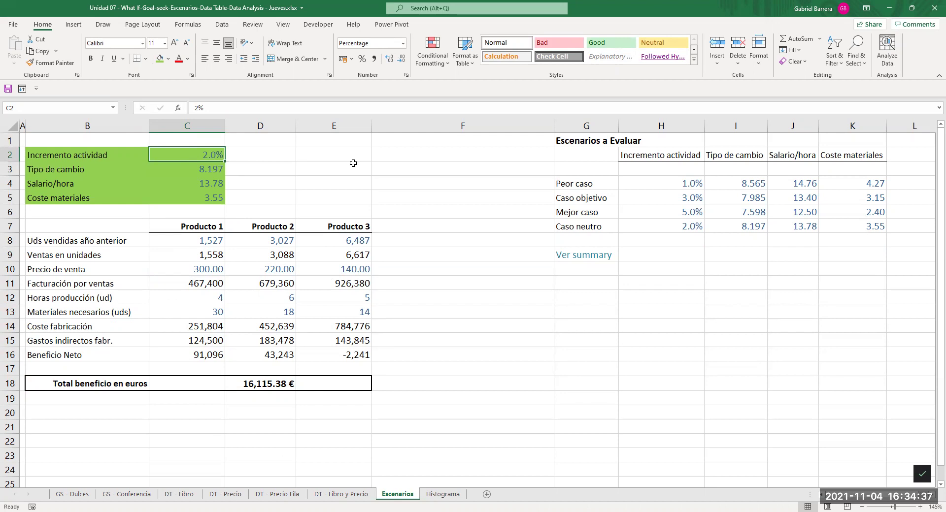
type("1")
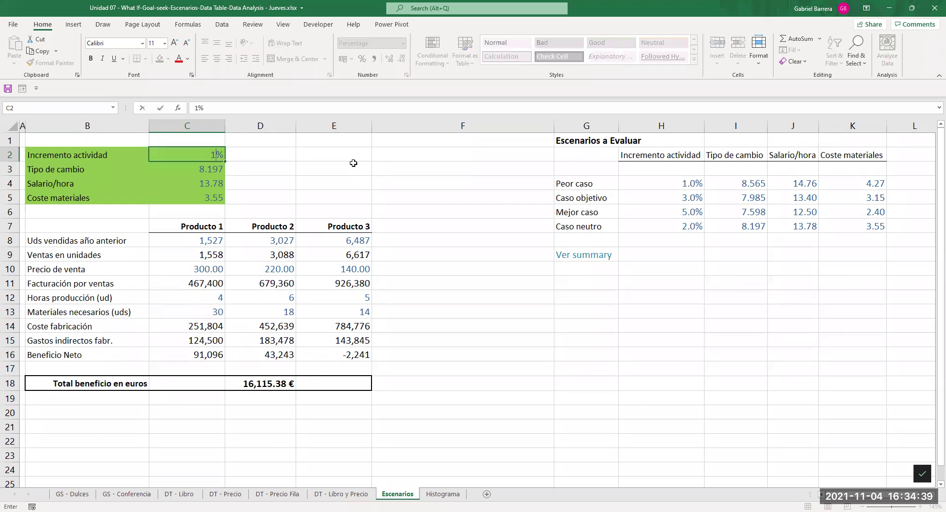
key("Return")
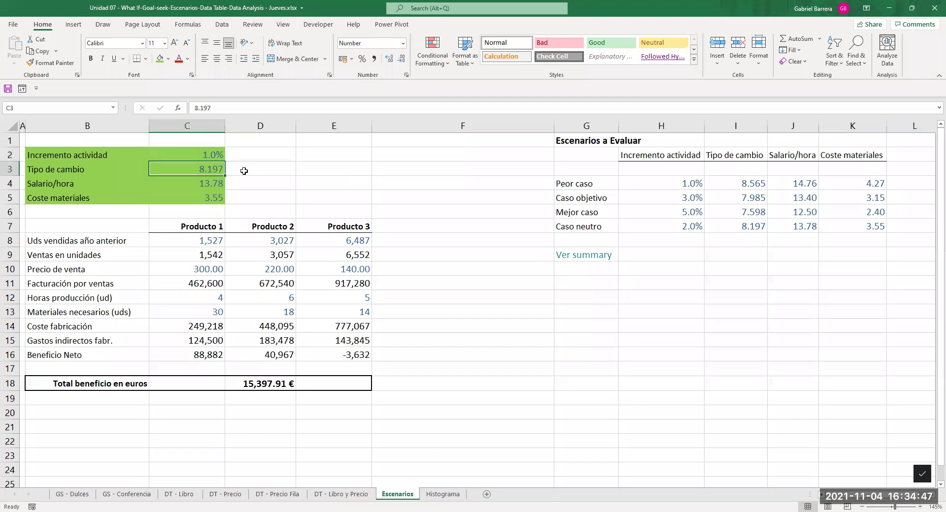
type("150")
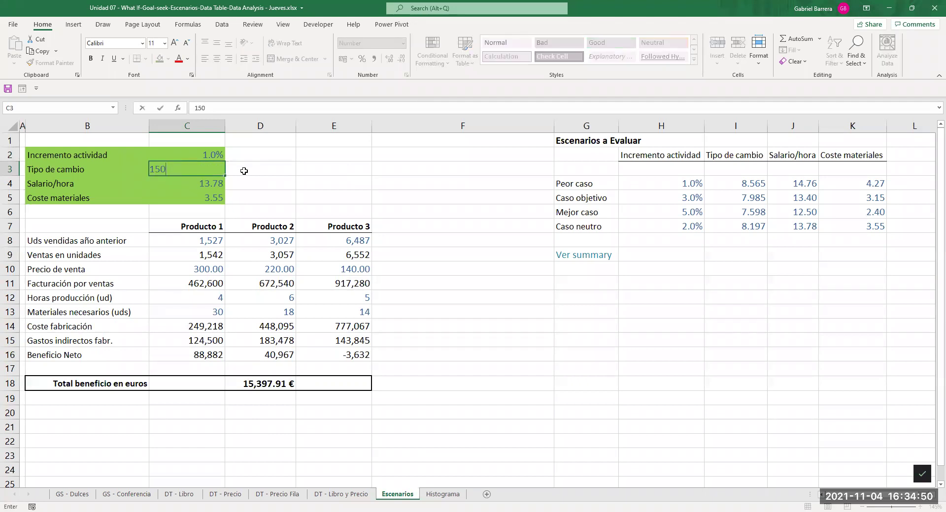
key("Return")
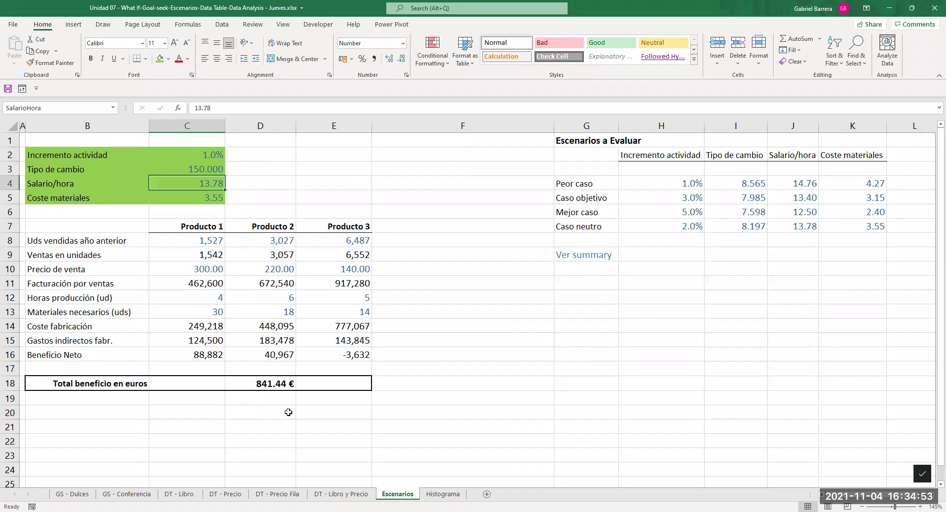
key("ctrl+z")
key("ctrl+z")
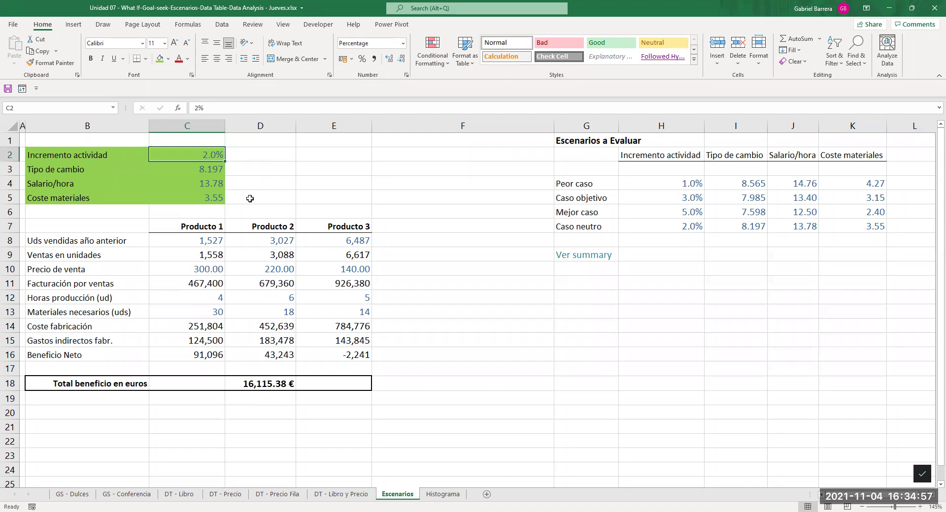
- Examine the input cells C2:C5 and the table of scenarios in G1:K7, comparing the Caso neutro row with the other three cases
left_click_drag(206, 153, 204, 194)
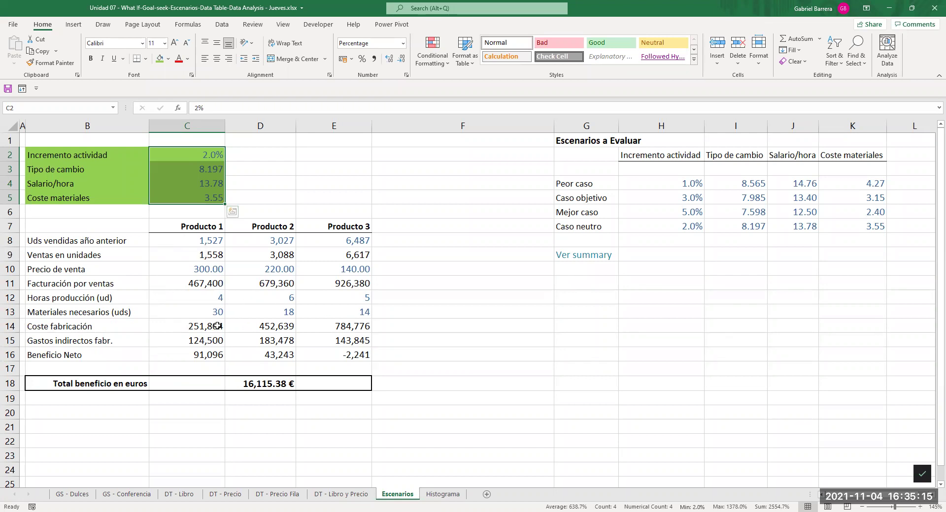
left_click(187, 155)
left_click_drag(189, 198, 191, 157)
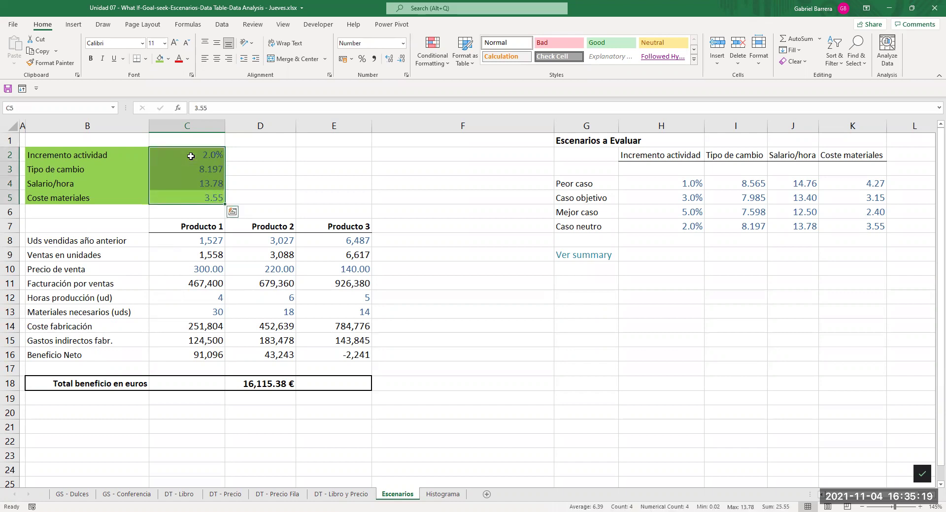
left_click(176, 282)
left_click_drag(595, 143, 858, 229)
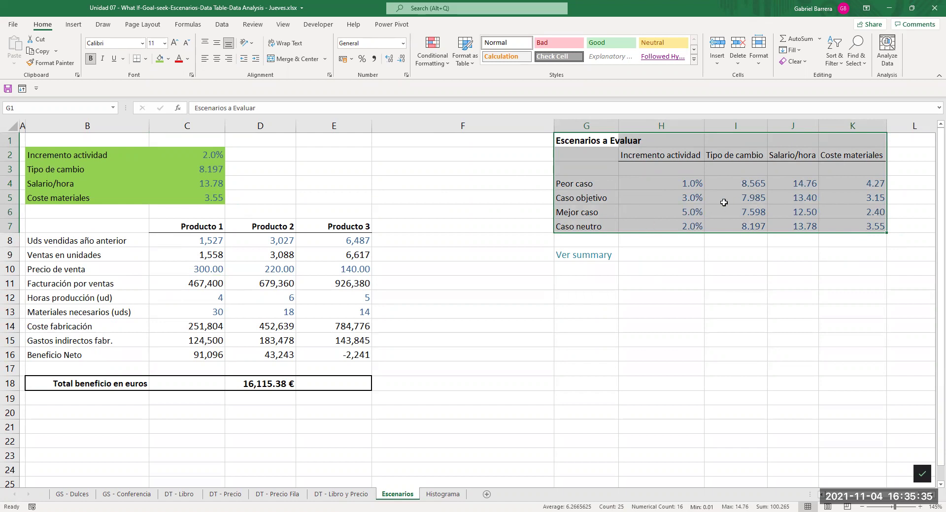
left_click(698, 200)
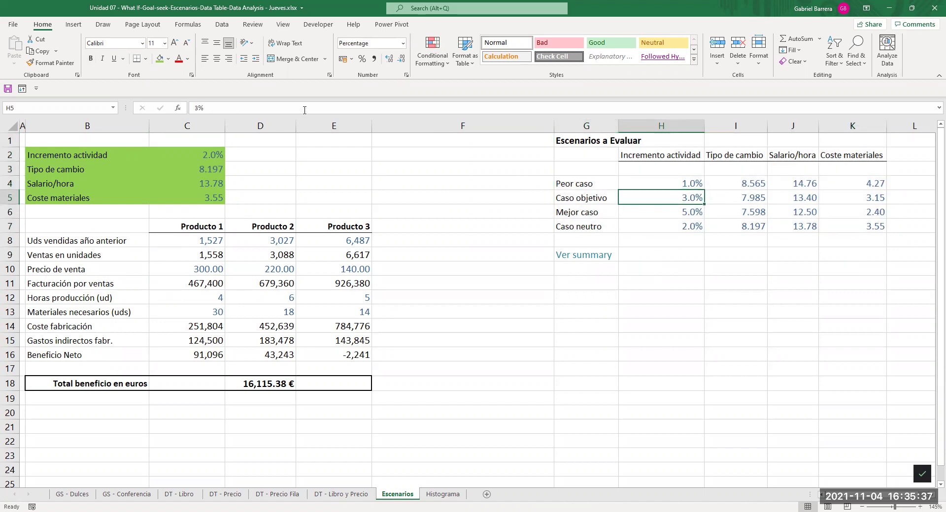
left_click(602, 227)
left_click_drag(635, 225, 867, 227)
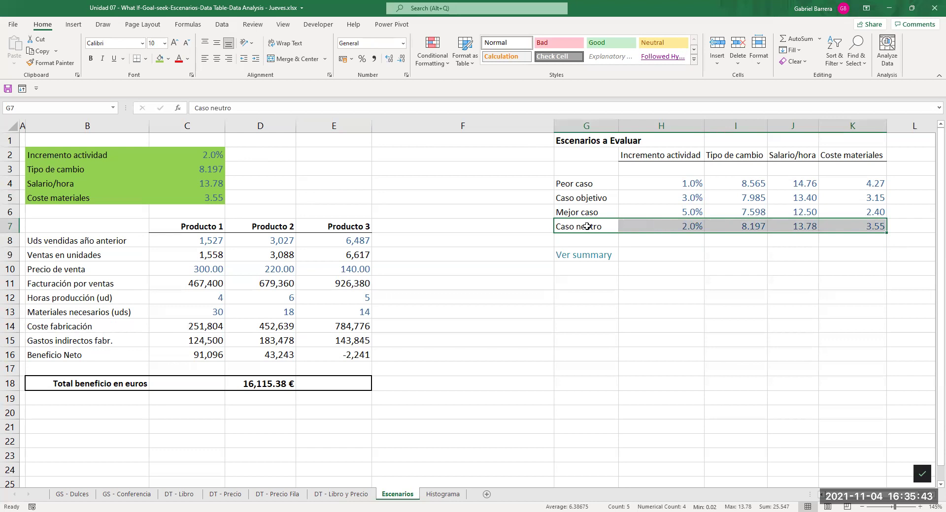
left_click_drag(589, 187, 851, 207)
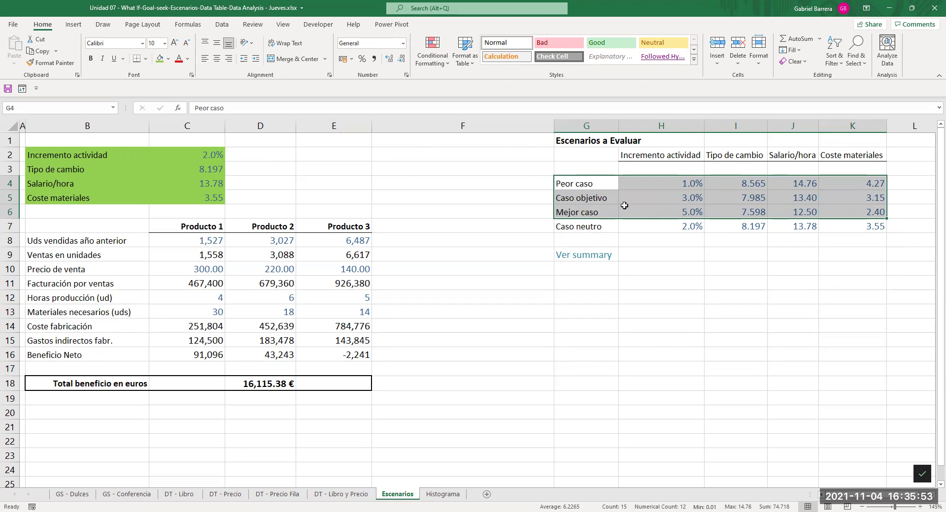
left_click(486, 311)
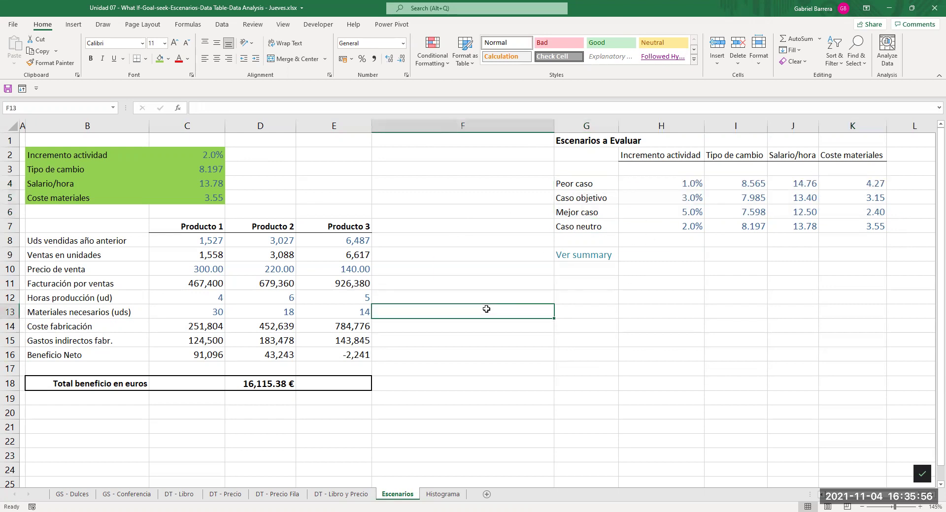
- Open the Scenario Manager and check the details of the existing Caso Neutro and Peor Caso scenarios
left_click(226, 27)
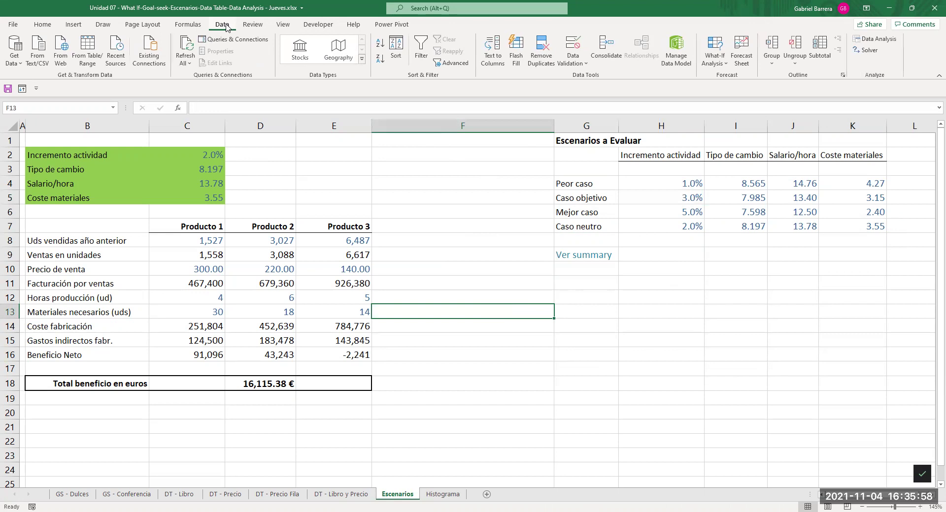
left_click(714, 59)
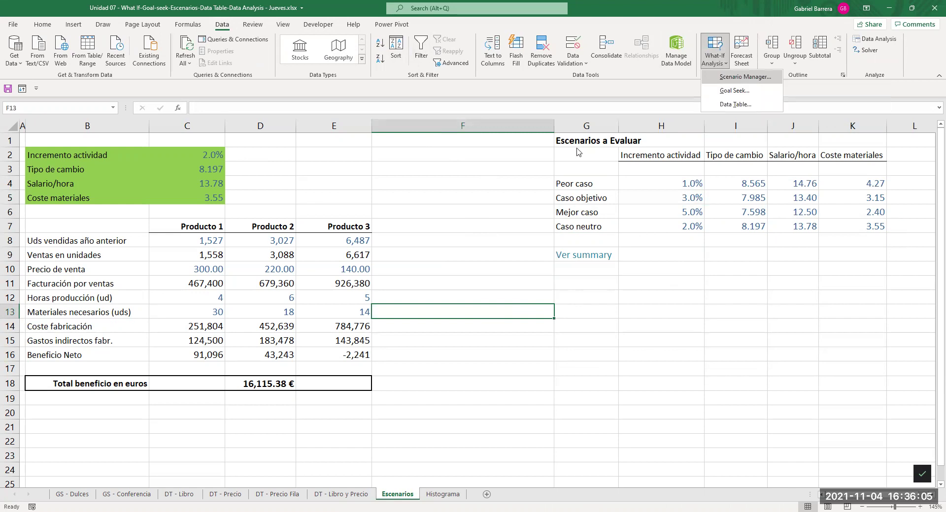
key("s")
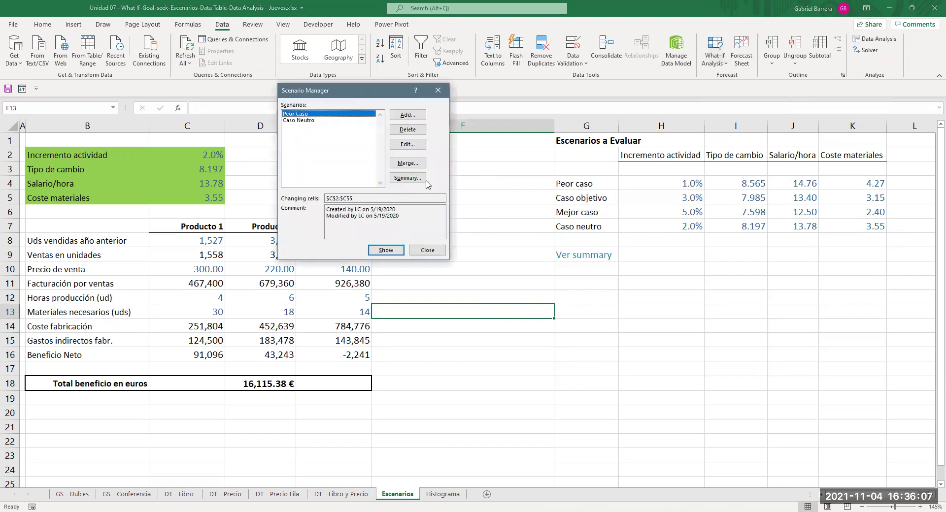
left_click_drag(357, 95, 495, 285)
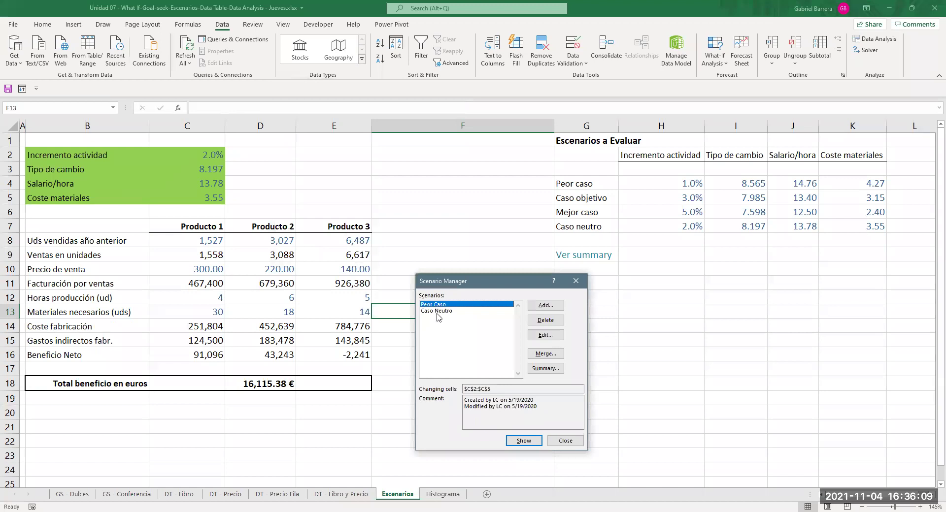
left_click(437, 312)
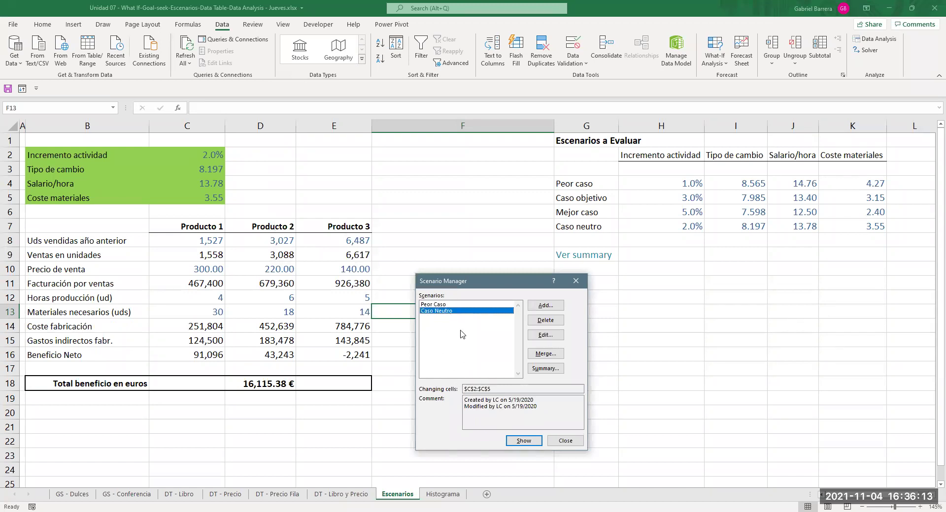
left_click(445, 305)
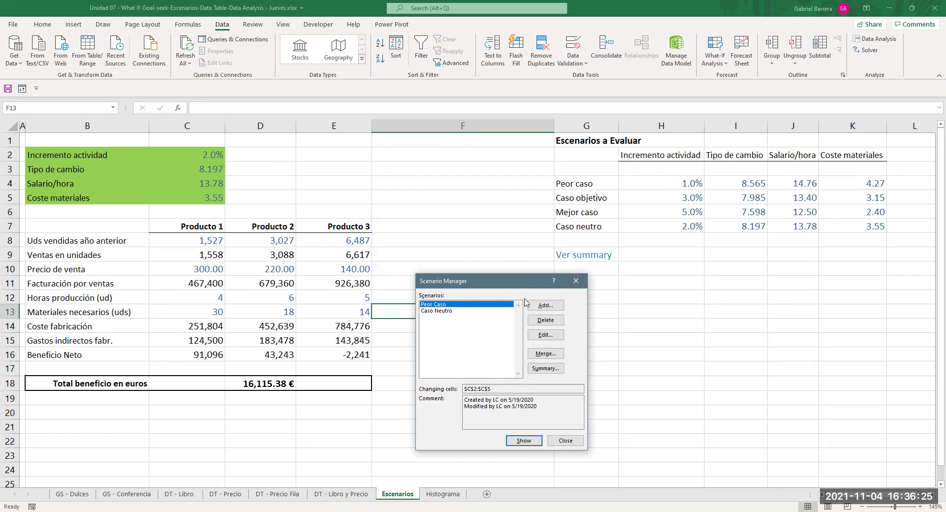
- Add a scenario named El Mejor with C2:C5 as its changing cells
left_click(545, 305)
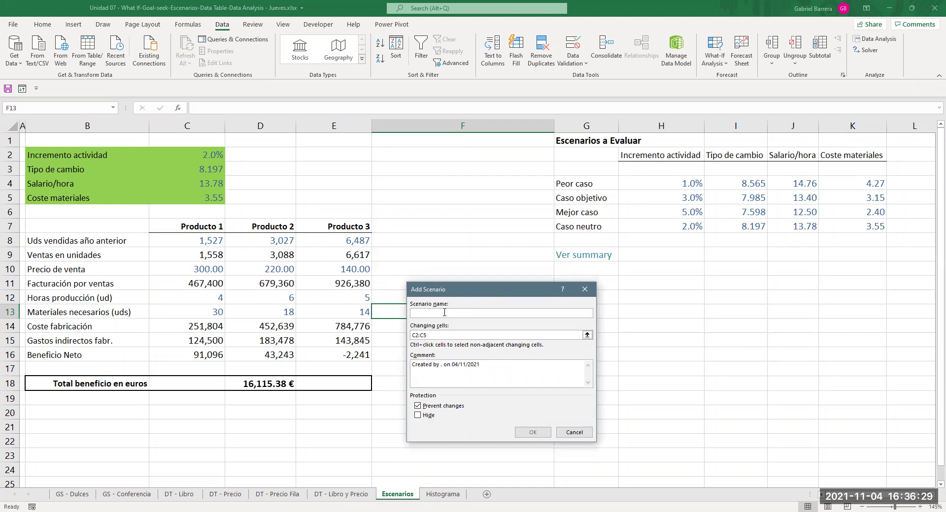
type("Mejor")
left_click(444, 335)
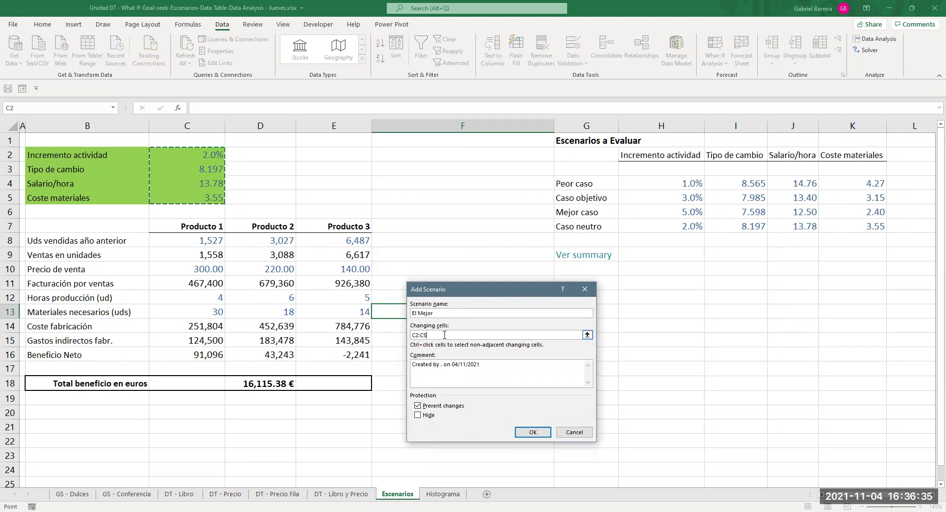
left_click_drag(444, 335, 411, 334)
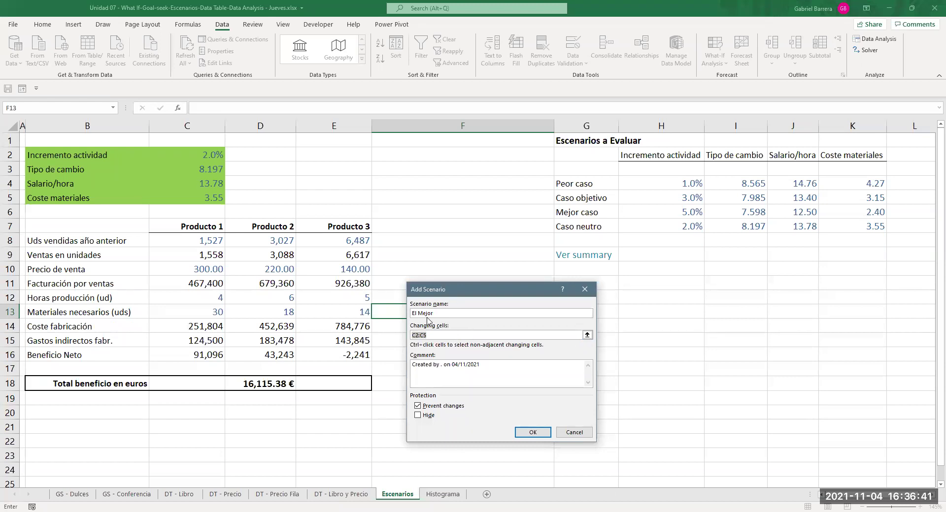
left_click(430, 336)
left_click(544, 436)
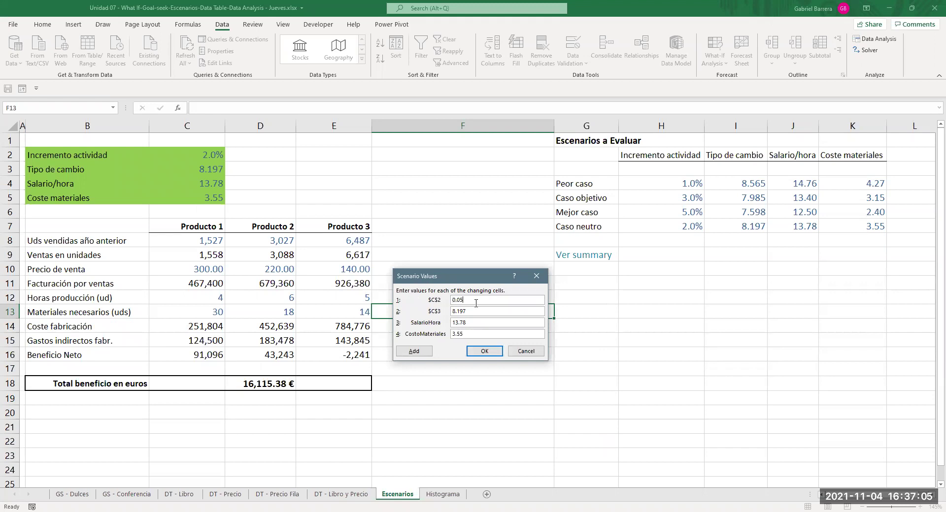
- Set the El Mejor scenario values to 0.05 for C2, 7.598 for C3, 12.5 for SalarioHora and 2.40 for CostoMateriales
key("Tab")
type("7.598")
key("Tab")
type("12.")
type("2.40")
left_click(475, 349)
- Review the changing cells and comments of the Peor Caso, Caso Neutro and El Mejor scenarios
left_click(408, 271)
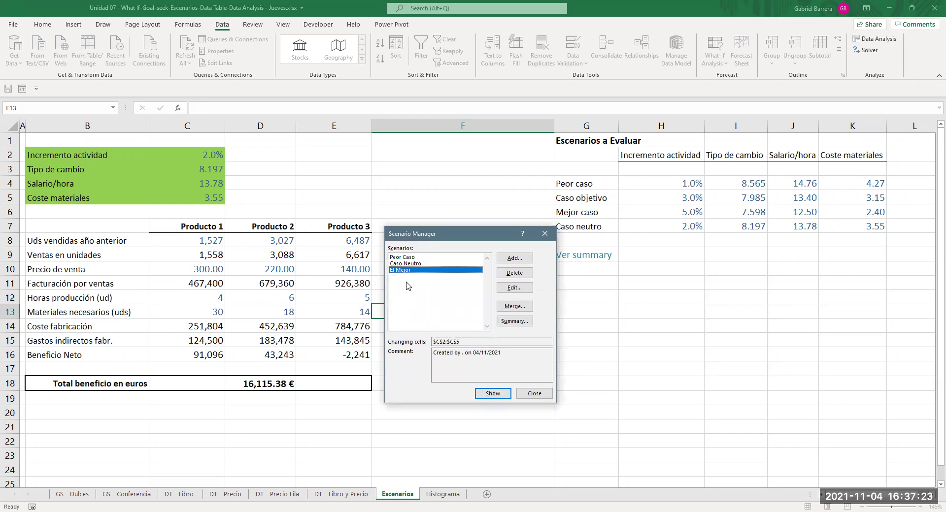
left_click(404, 264)
left_click(403, 257)
left_click(403, 270)
left_click(403, 265)
left_click(403, 257)
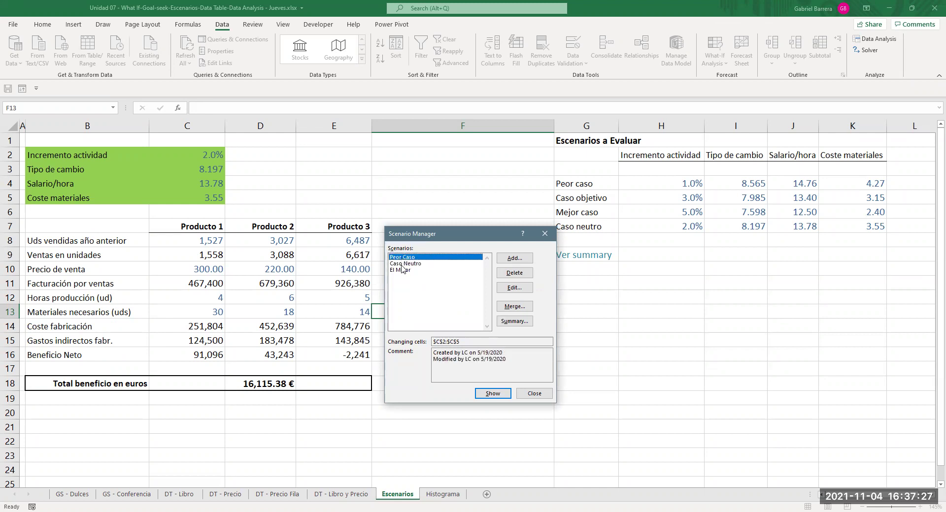
left_click(402, 265)
left_click(402, 270)
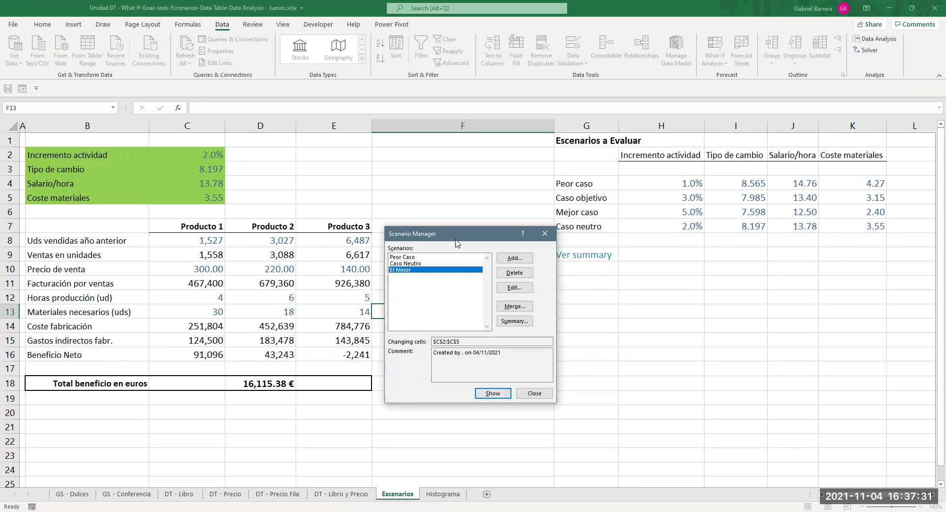
- Show the El Mejor, Peor Caso and Caso Neutro scenarios in turn to compare their effect on the total profit
left_click_drag(456, 238, 440, 157)
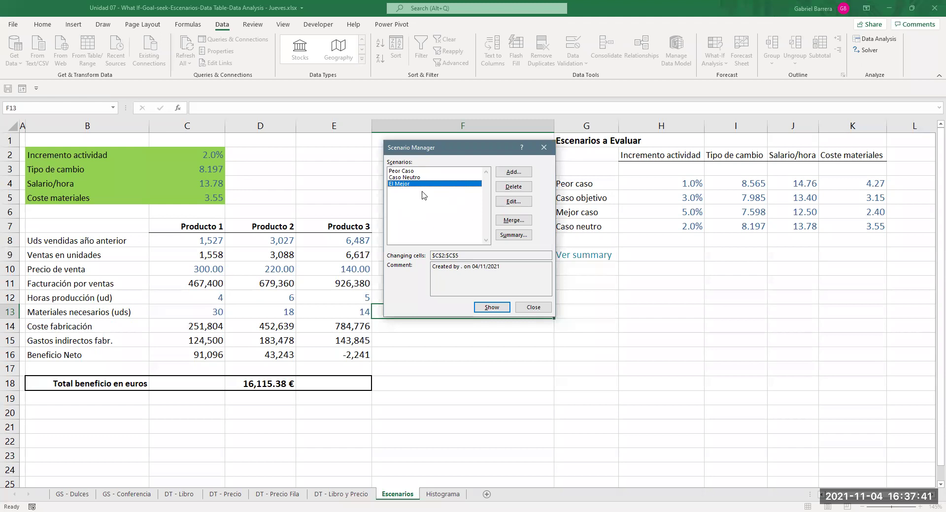
left_click(490, 307)
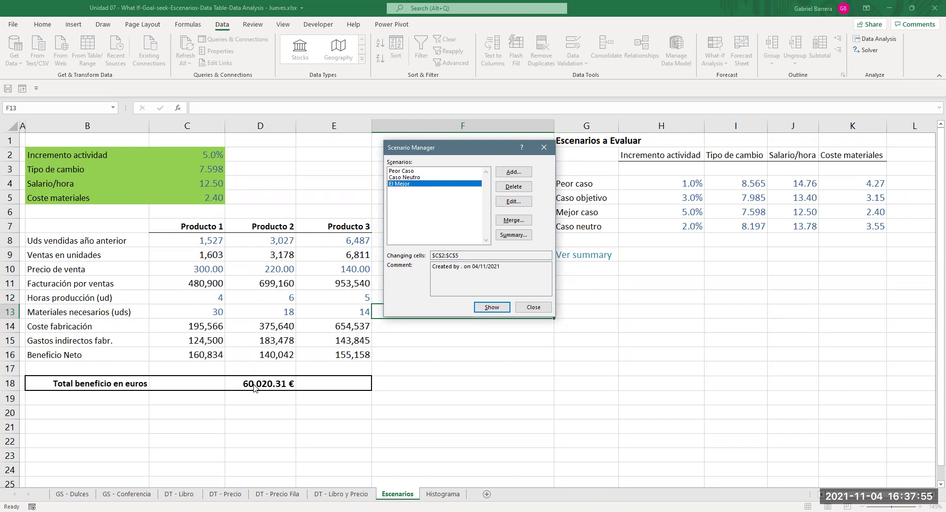
left_click(398, 171)
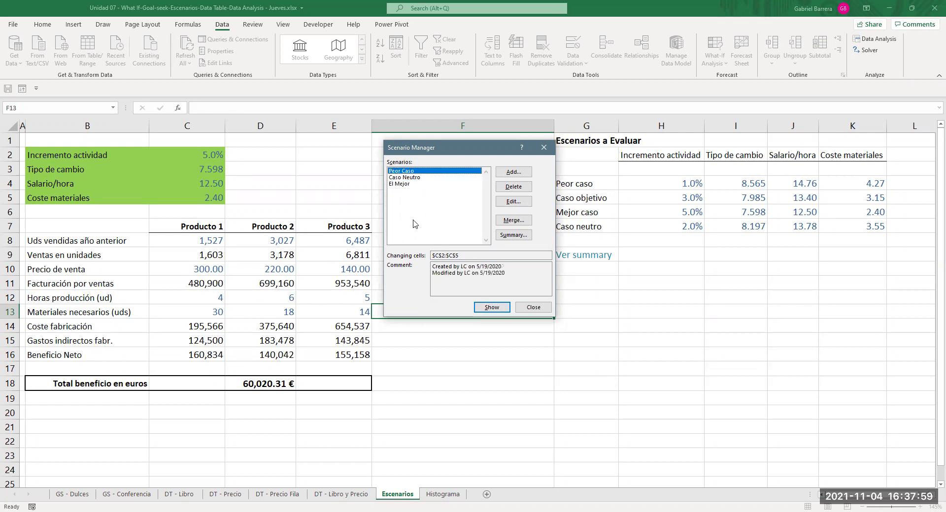
left_click(492, 308)
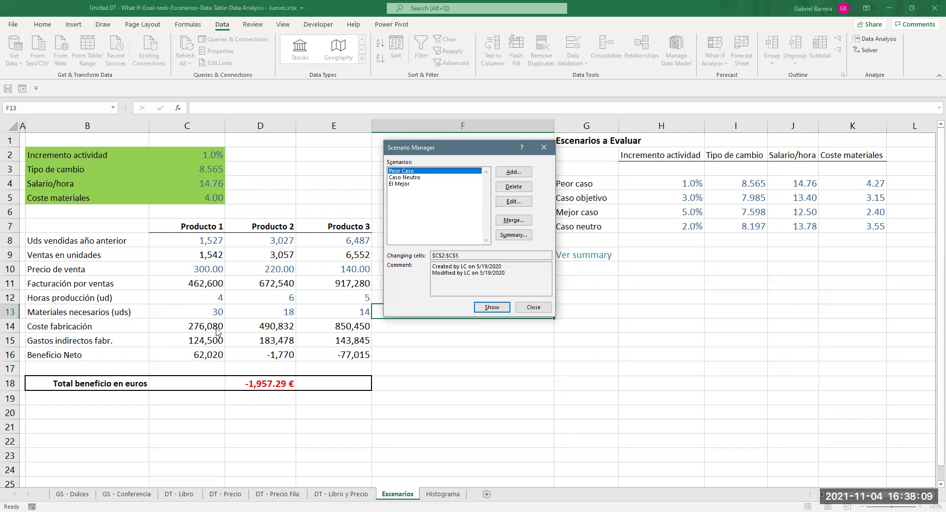
left_click(401, 178)
left_click(491, 307)
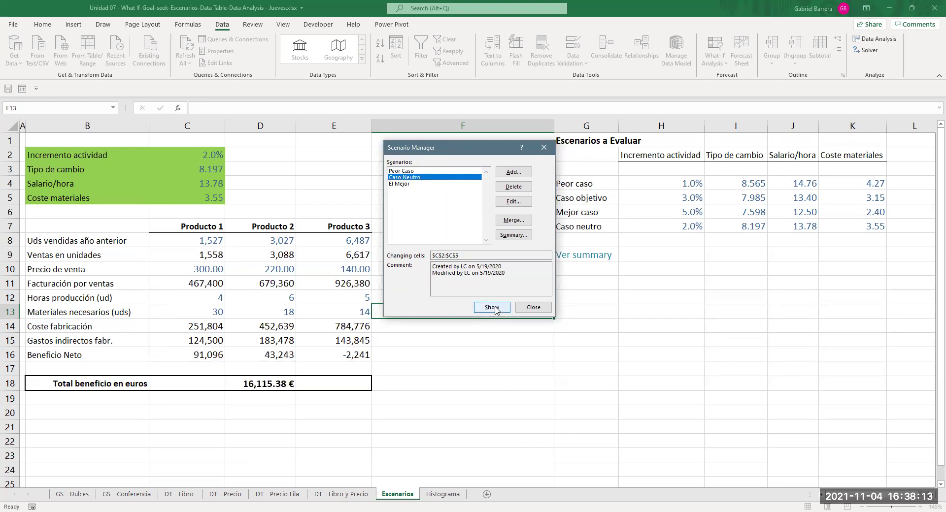
- Open the El Mejor scenario for editing, check its changing cells and stored values, and accept them as they are
left_click(406, 186)
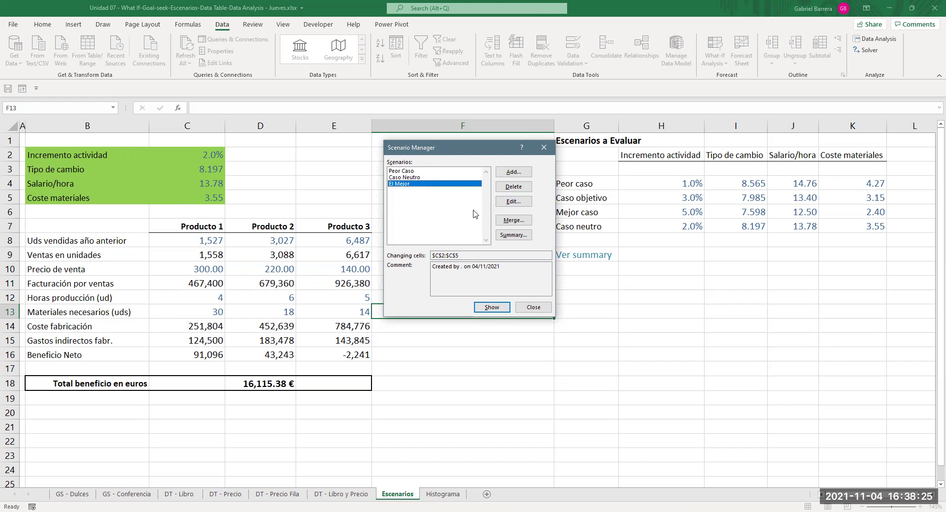
left_click(419, 177)
left_click(419, 171)
left_click(420, 185)
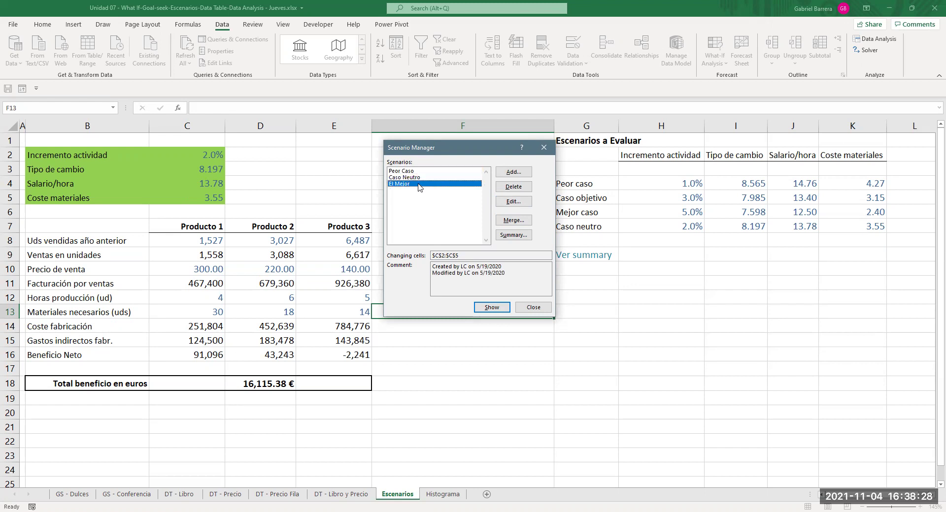
left_click(512, 201)
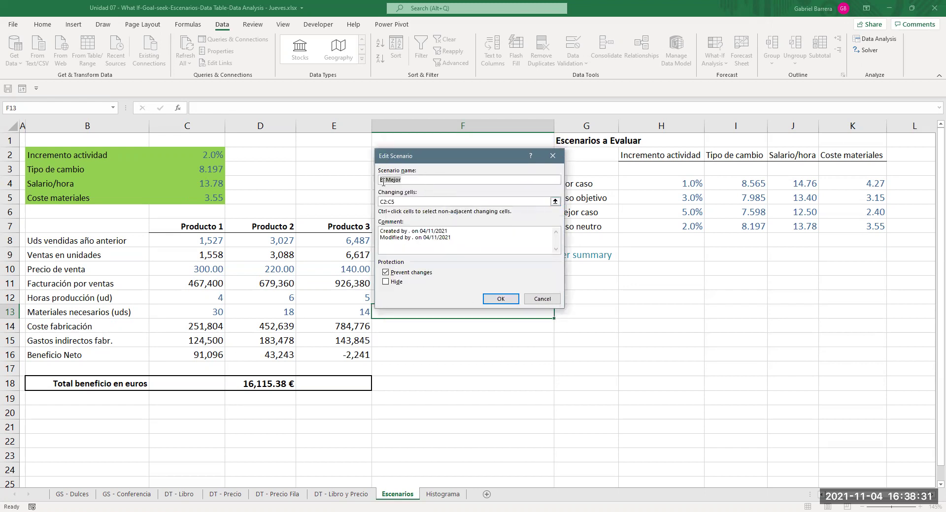
left_click(402, 201)
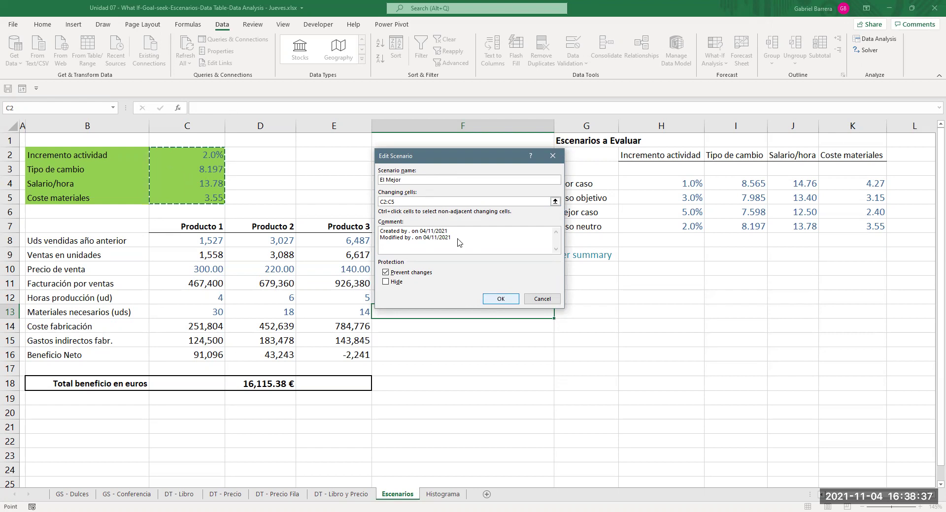
key("Return")
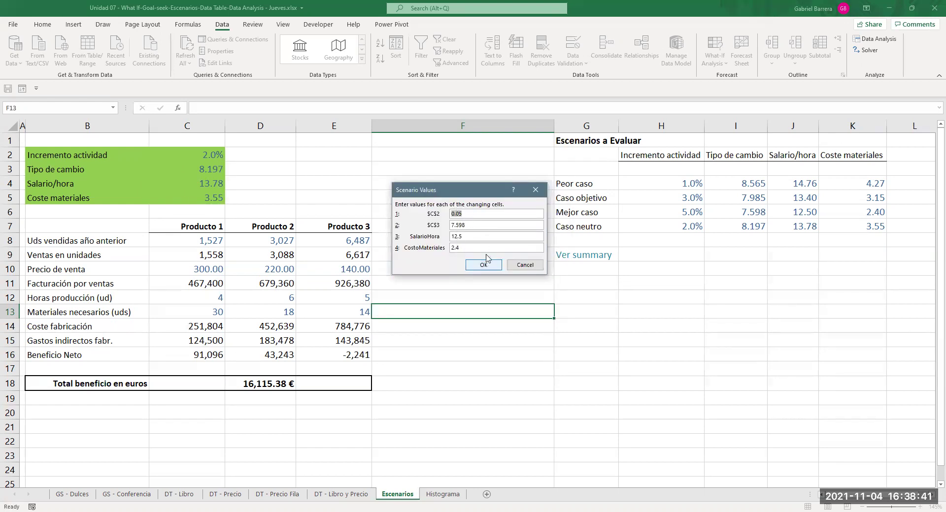
left_click_drag(483, 264, 418, 189)
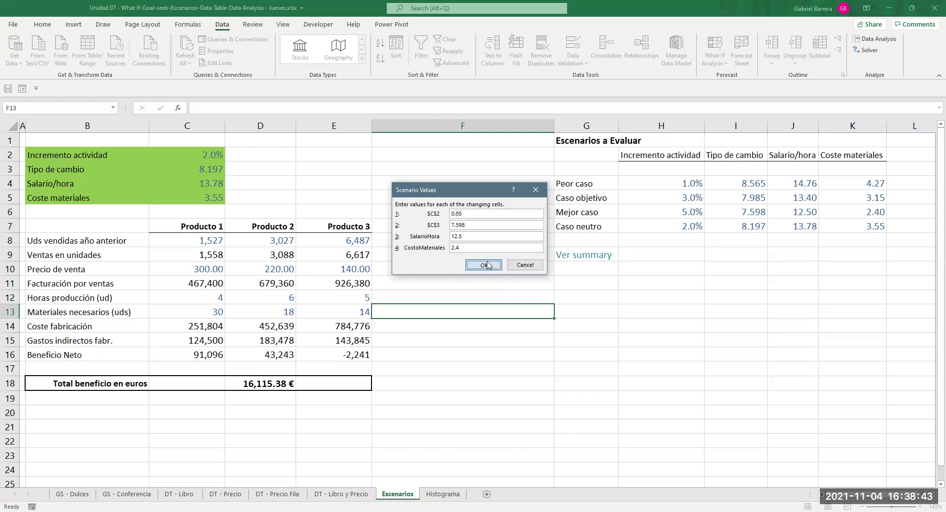
key("Return")
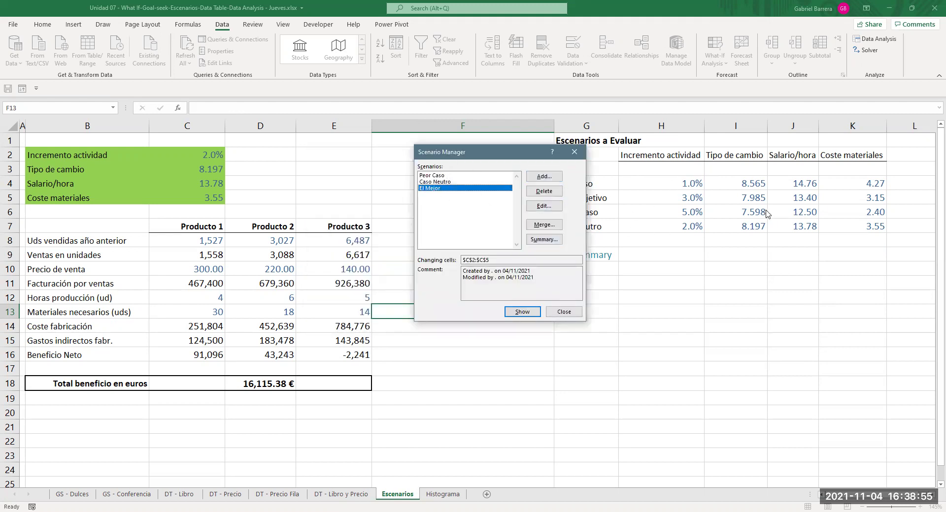
- Check the Peor Caso and Caso Neutro entries, close the Scenario Manager and select the total profit cell D18
left_click(432, 182)
left_click(443, 176)
left_click(444, 182)
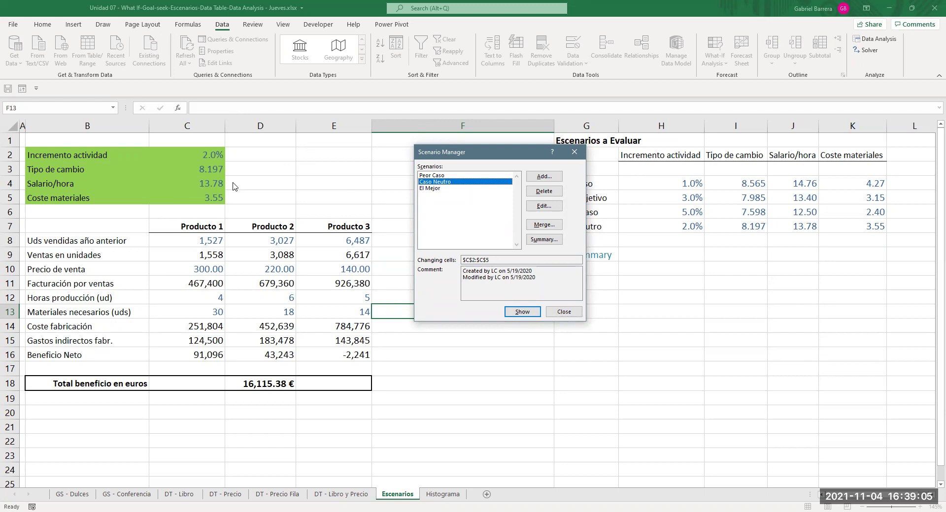
left_click(563, 312)
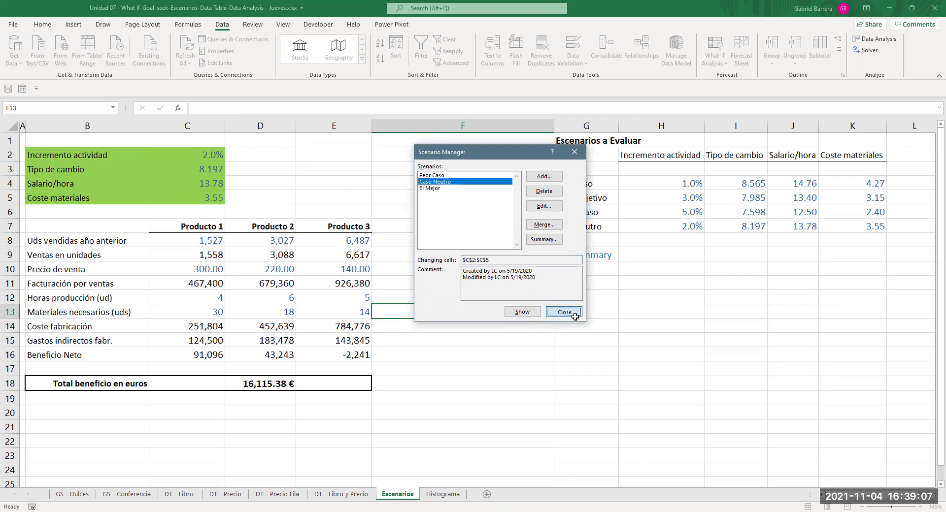
left_click(254, 383)
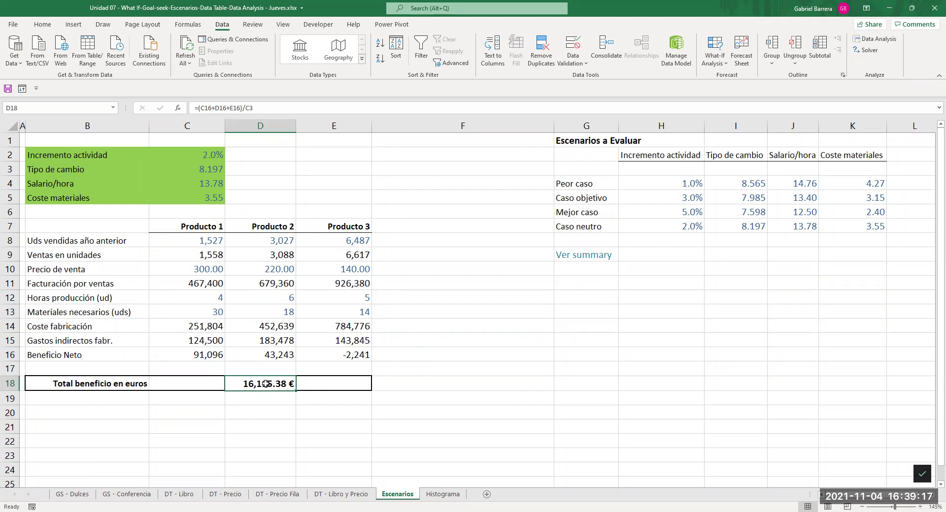
- Generate a Scenario summary report from the Scenario Manager with the total profit cell D18 as the result cell
left_click_drag(197, 160, 197, 192)
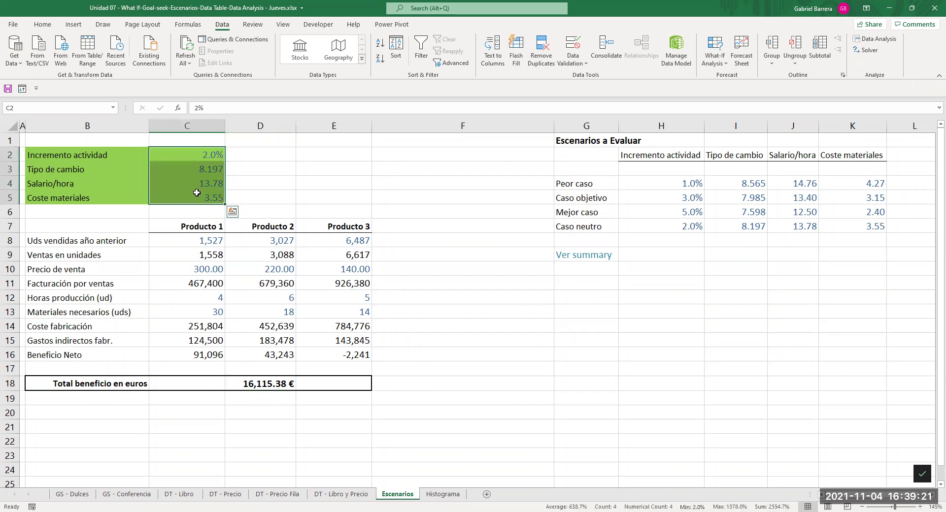
left_click(269, 393)
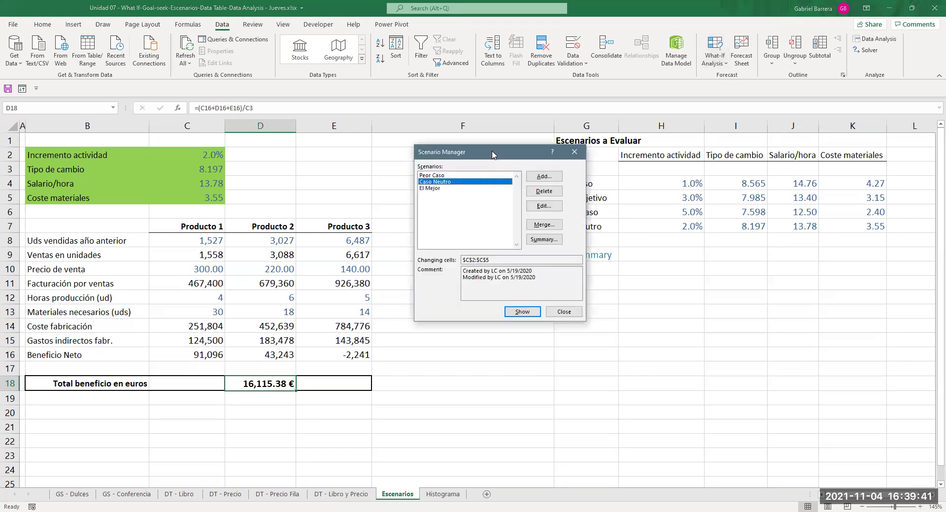
left_click(546, 243)
left_click(545, 241)
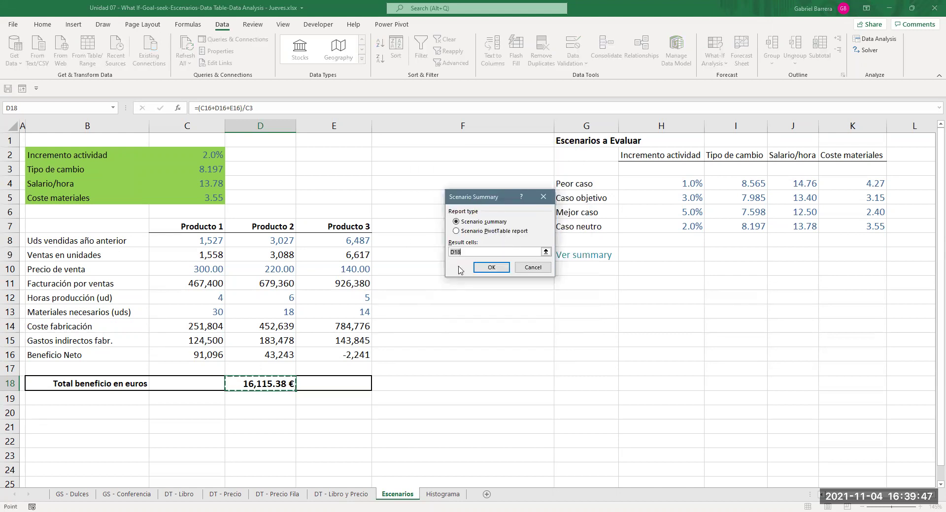
left_click_drag(478, 200, 458, 270)
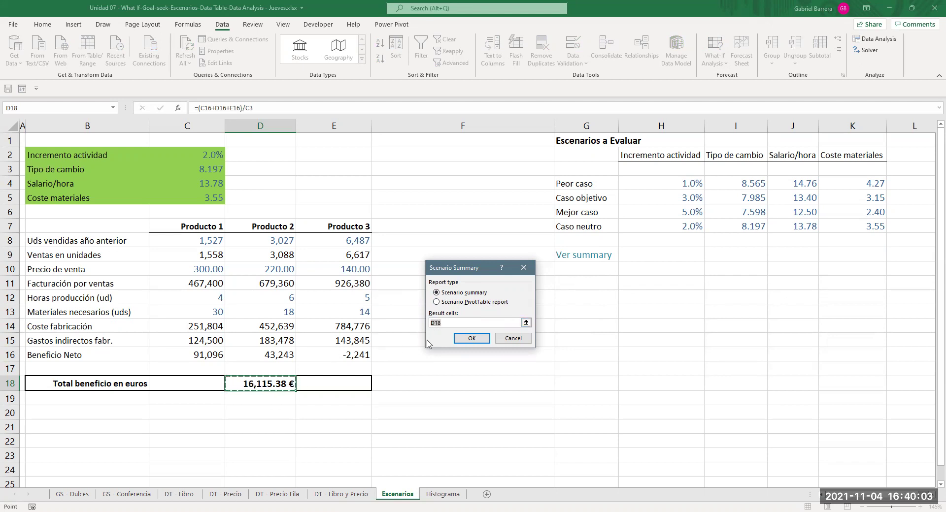
left_click(450, 323)
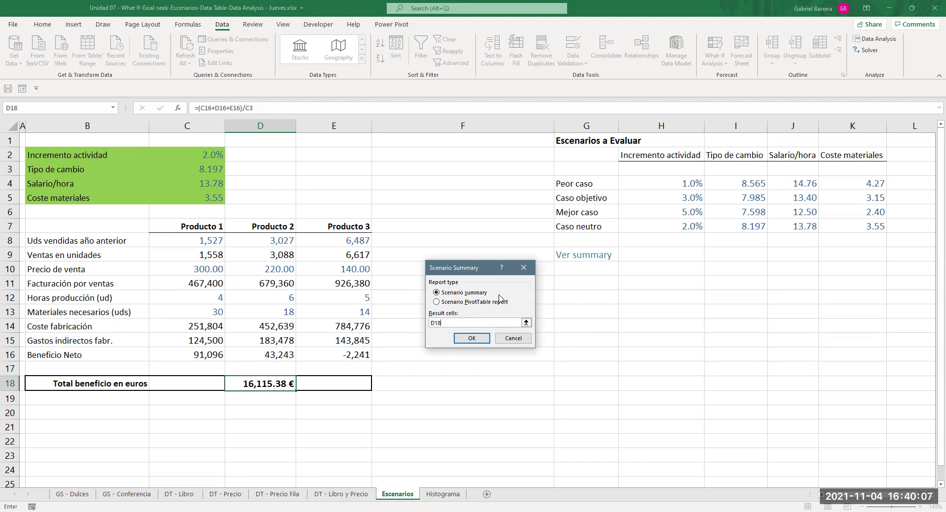
left_click(472, 339)
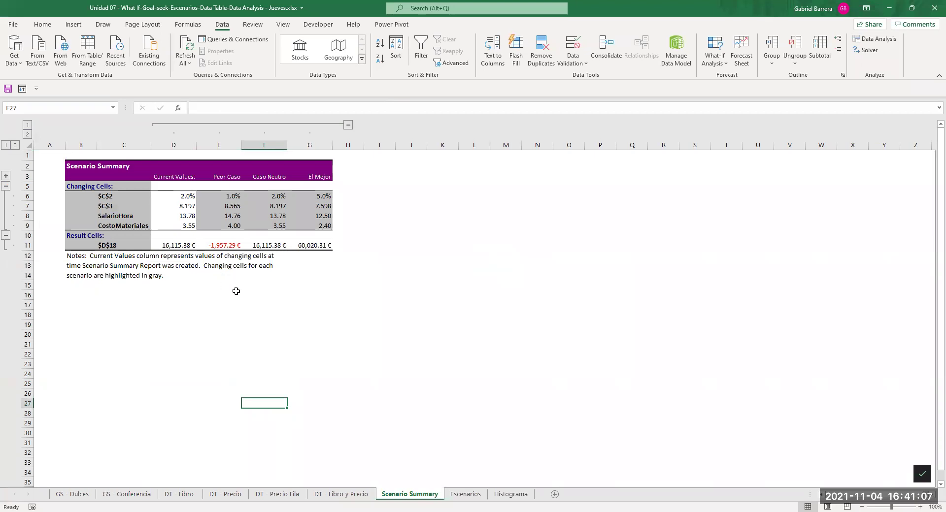
- Examine the changing-cell labels in the summary report, checking which appear as cell references and which as names
scroll(236, 291, "up", 3)
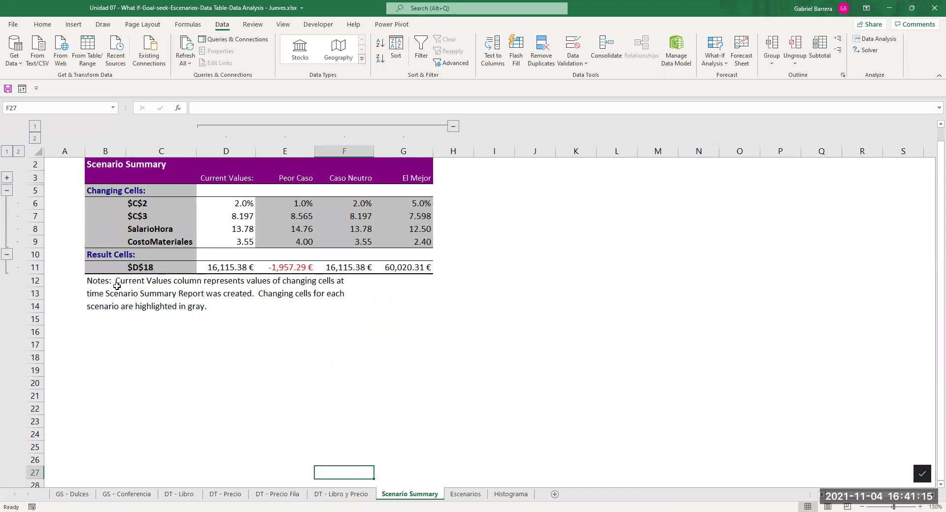
left_click(130, 200)
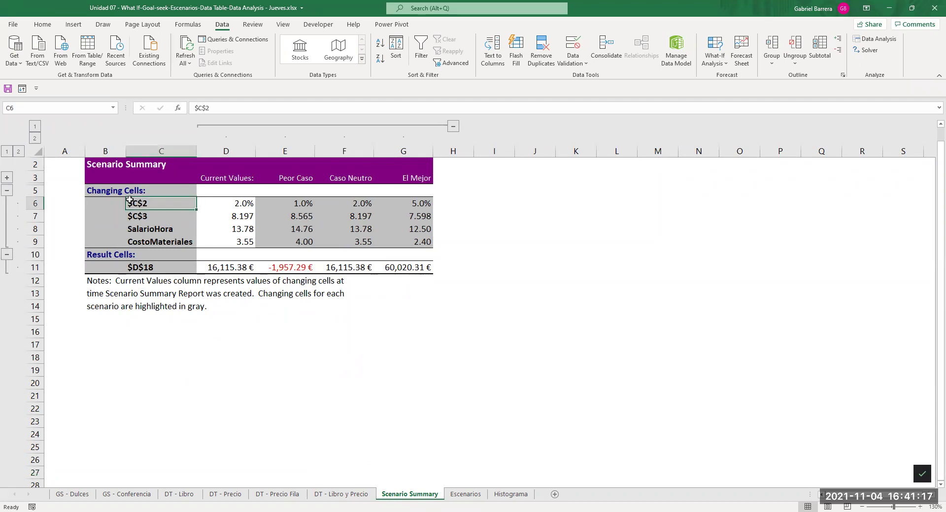
left_click(149, 216)
left_click(149, 230)
key("Down")
left_click(149, 230)
left_click(150, 217)
left_click(149, 207)
- Compare the Current Values, Peor Caso, Caso Neutro and El Mejor columns of the report with their D18 profit results
left_click(235, 154)
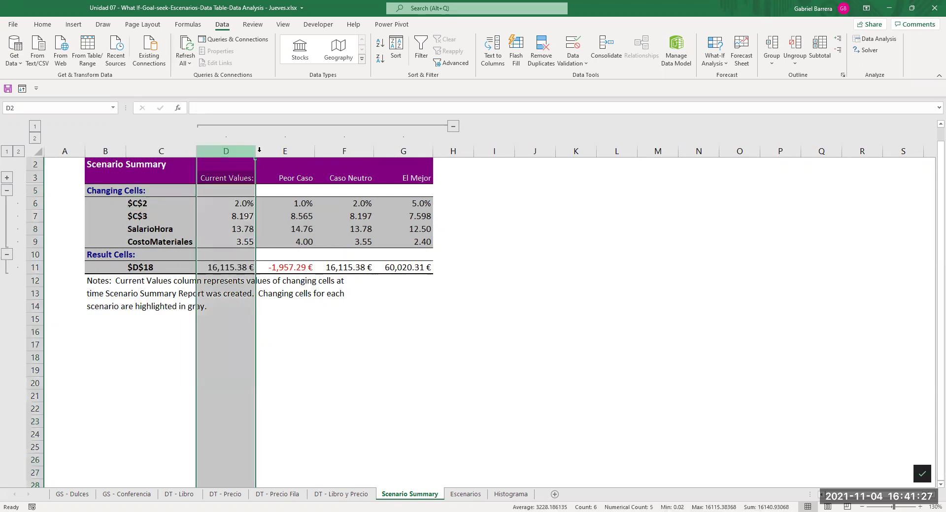
left_click(285, 151)
left_click(344, 151)
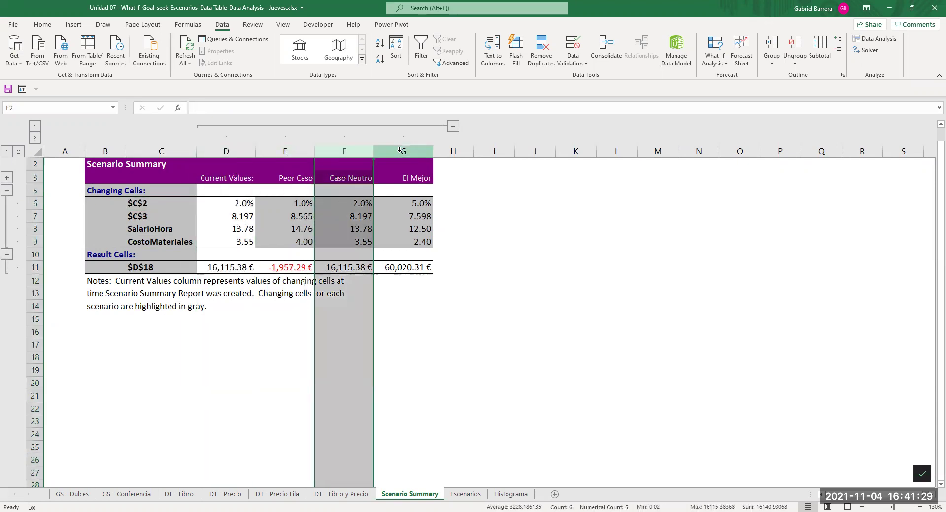
left_click(399, 150)
left_click(219, 270)
left_click_drag(266, 268, 418, 268)
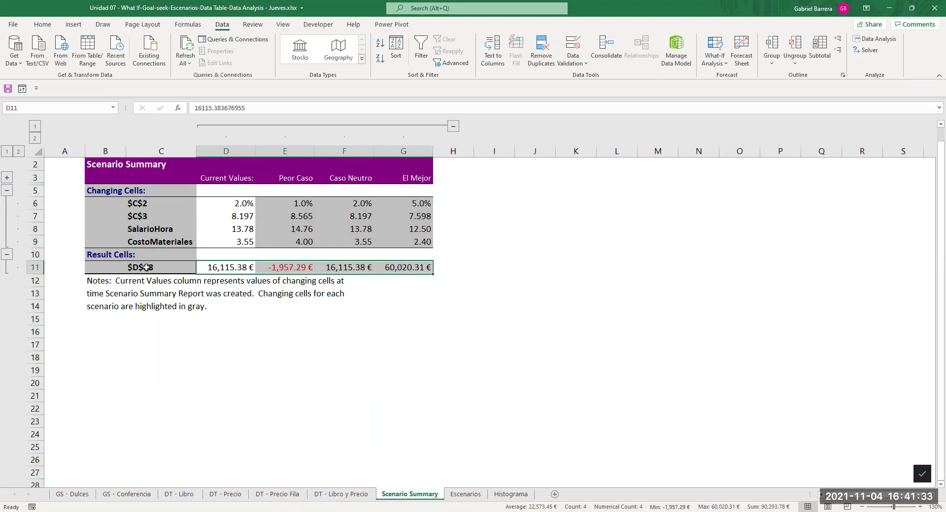
left_click_drag(241, 204, 245, 242)
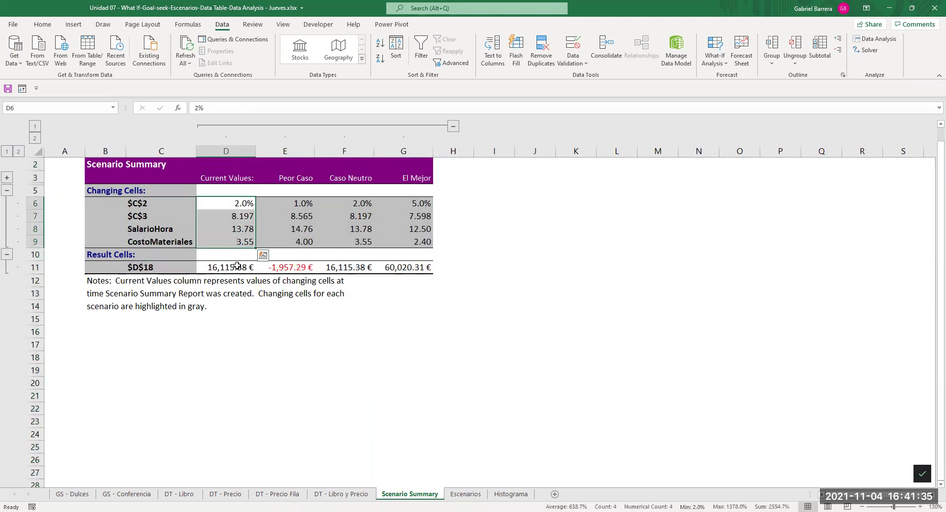
left_click(237, 266)
left_click_drag(295, 203, 295, 250)
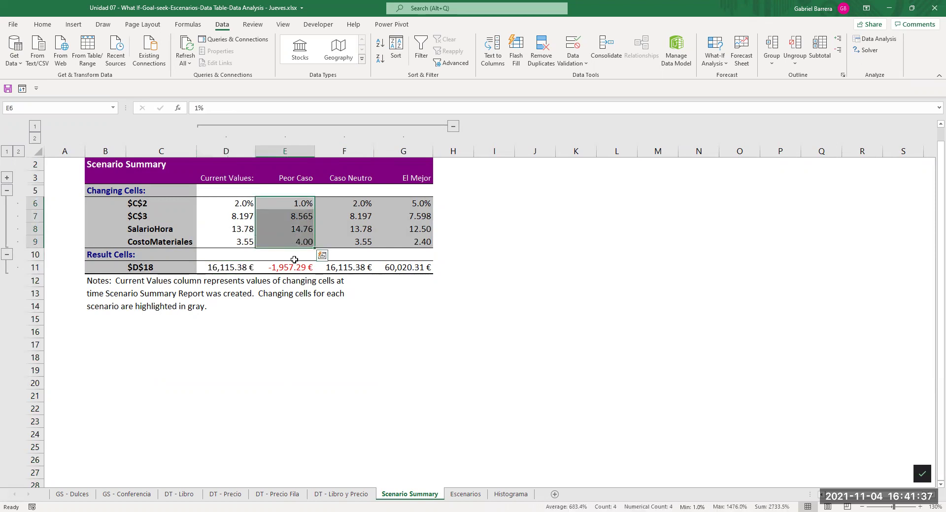
left_click(294, 266)
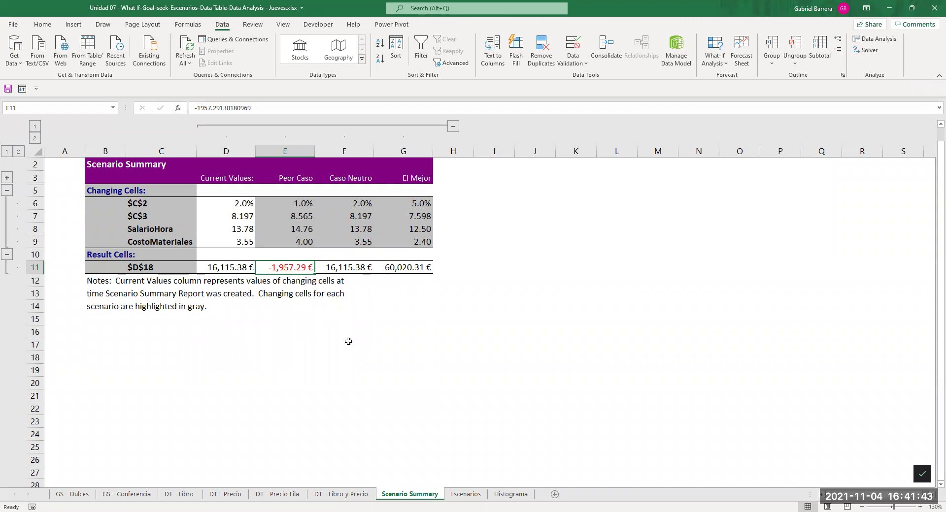
- Check the Escenarios sheet against the summary report's Current Values column and its profit result, and save the workbook
left_click(466, 495)
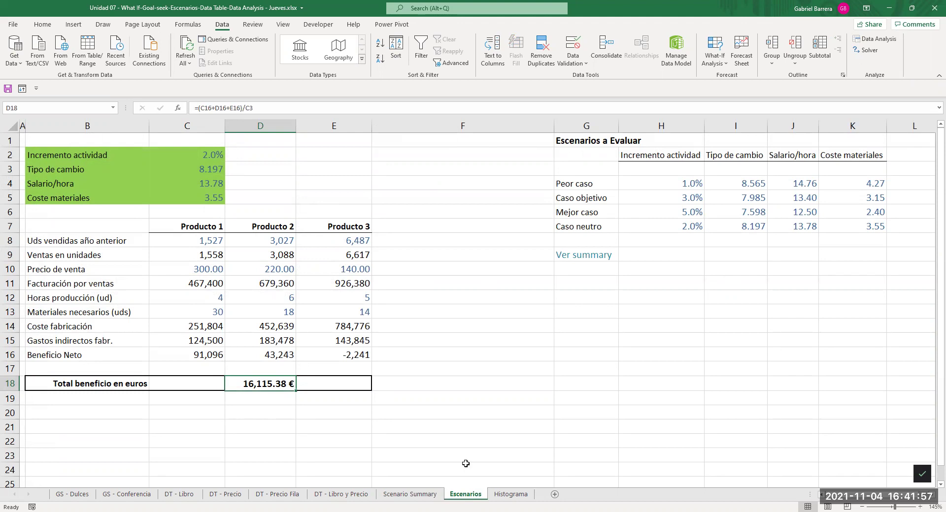
left_click(417, 497)
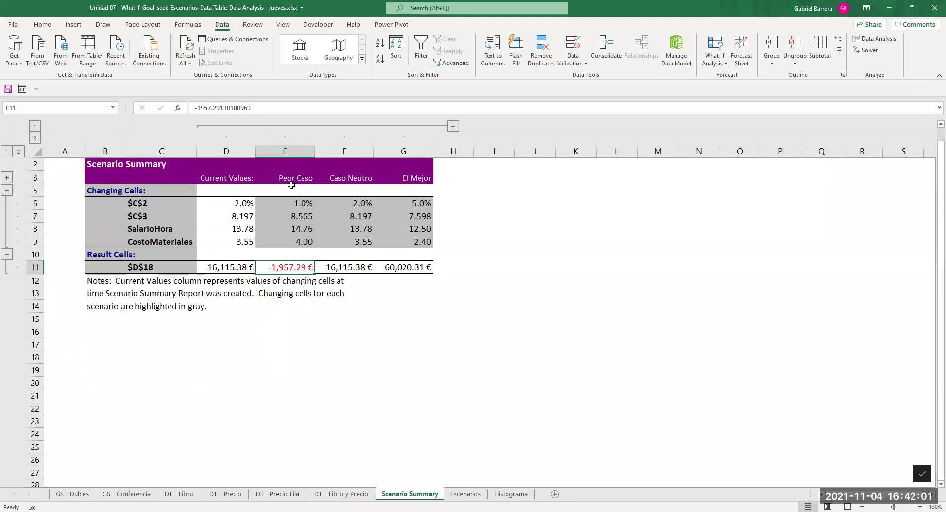
left_click(225, 151)
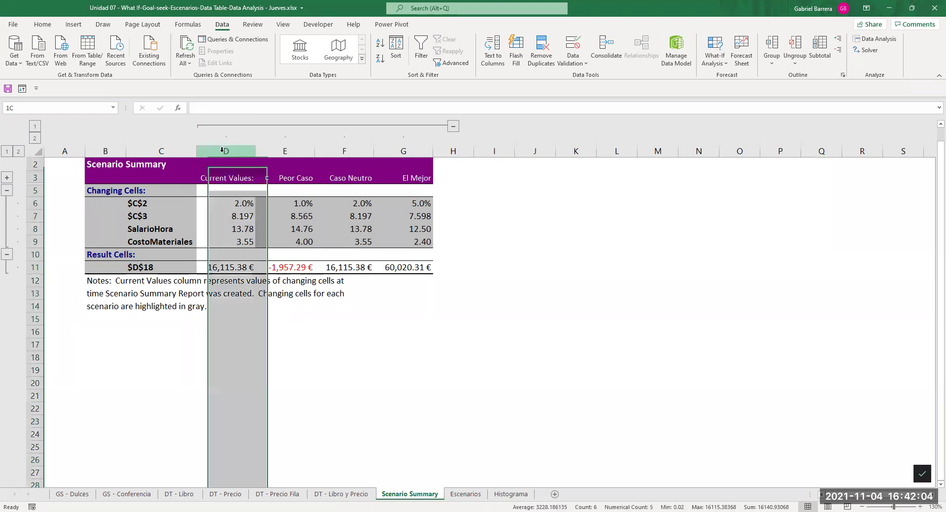
left_click(235, 264)
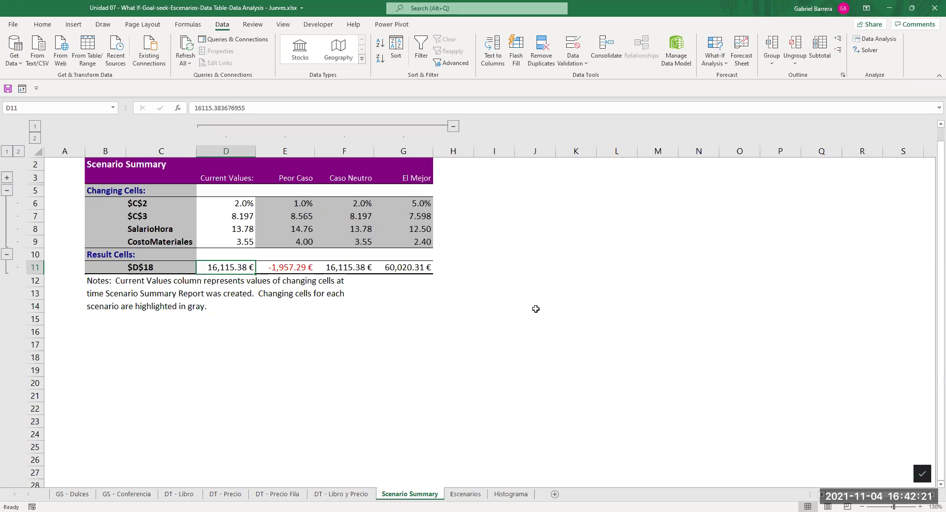
left_click(8, 89)
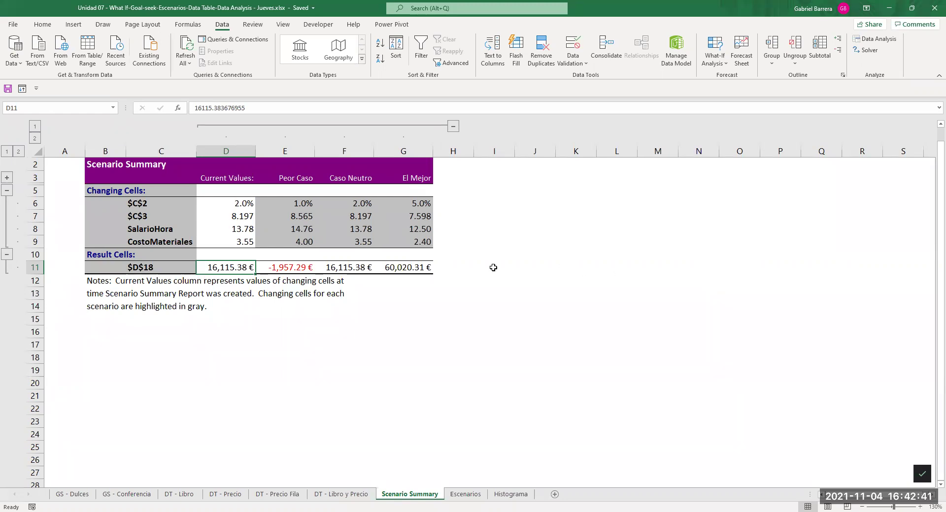
left_click(363, 291)
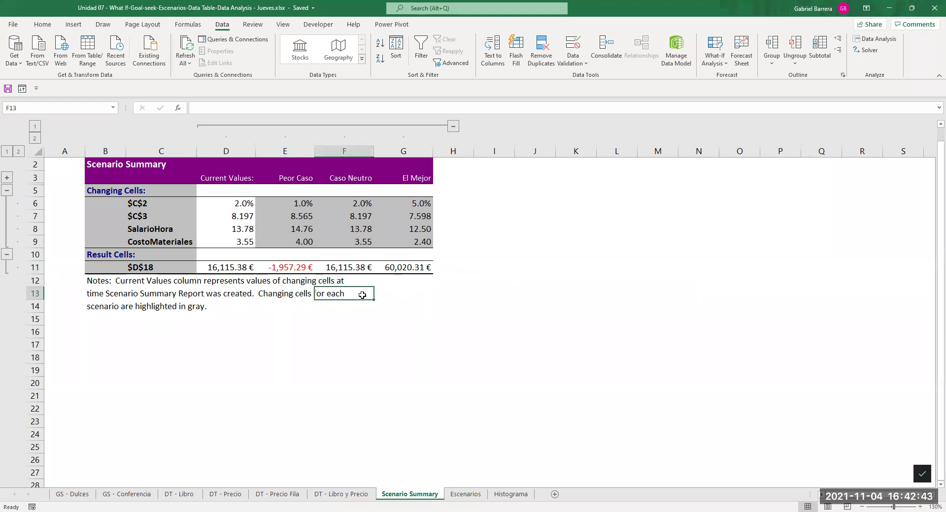
left_click(403, 297)
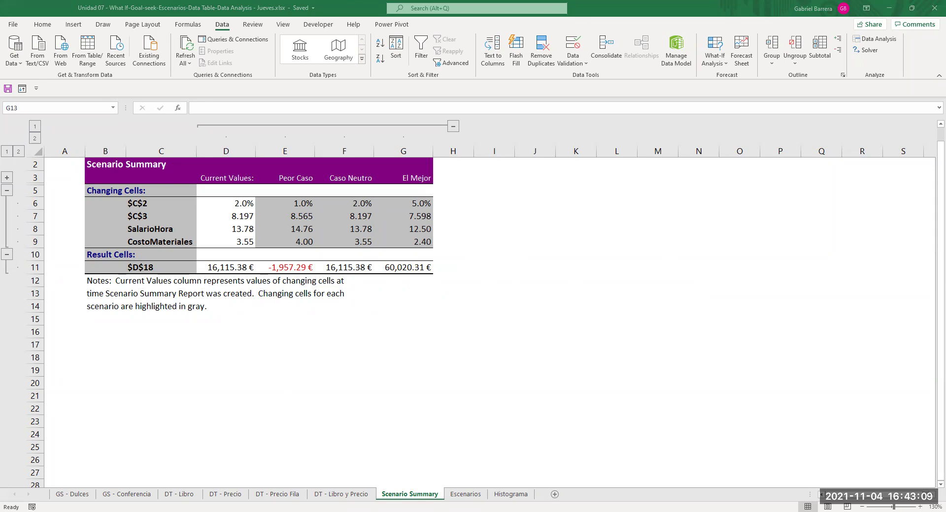
key("alt+Tab")
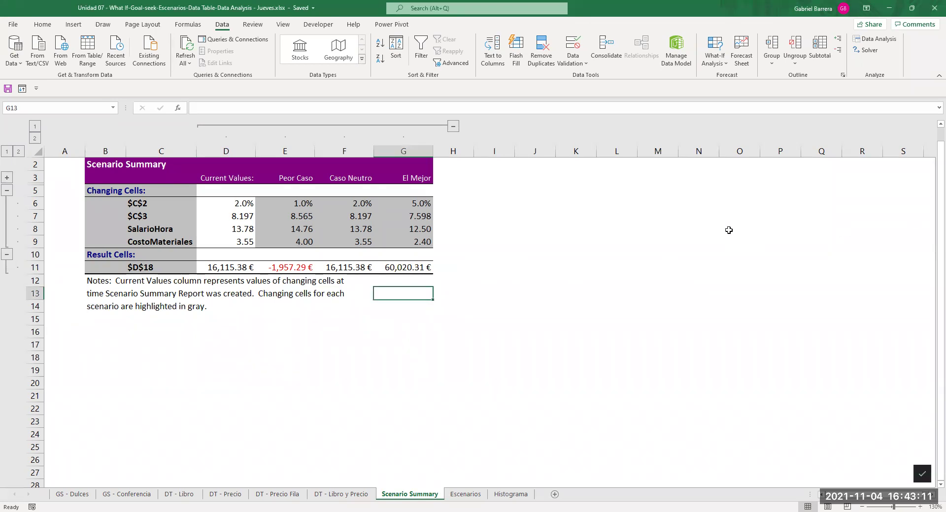